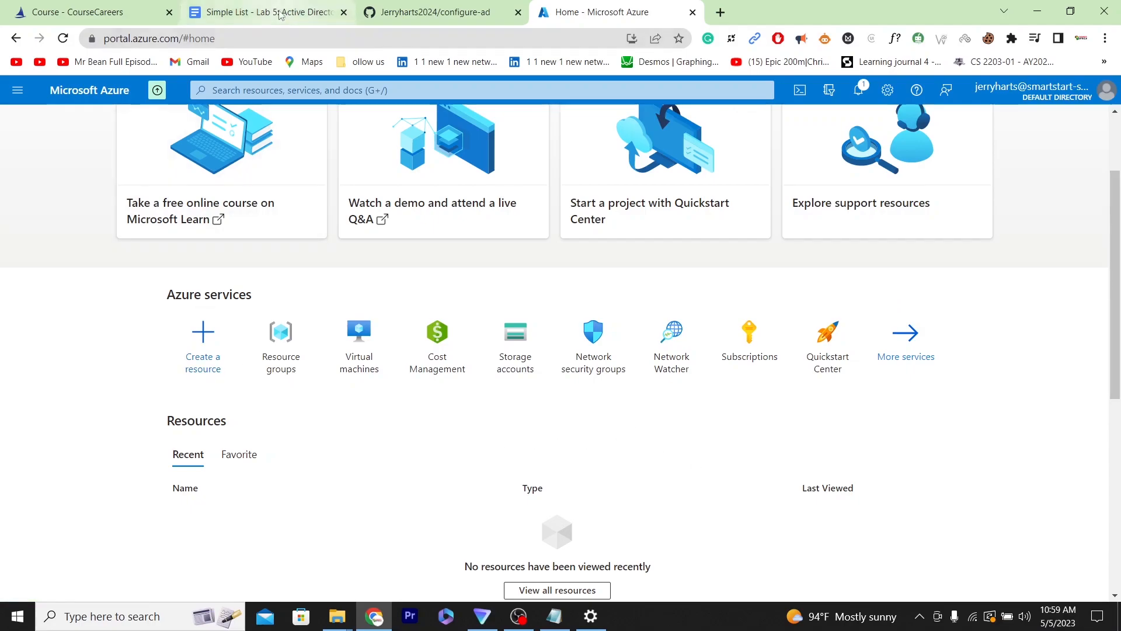
- Glance at the Lab 5 Active Directory Deployment instructions document before returning to the Azure portal
mouse_move(280, 14)
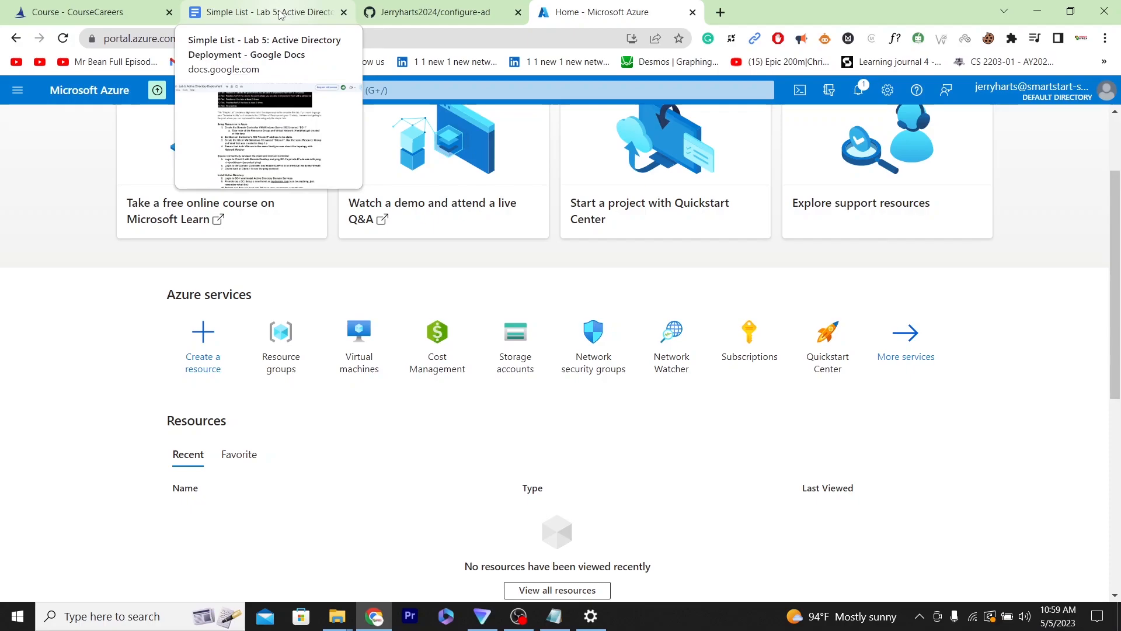
left_click(280, 15)
left_click(589, 12)
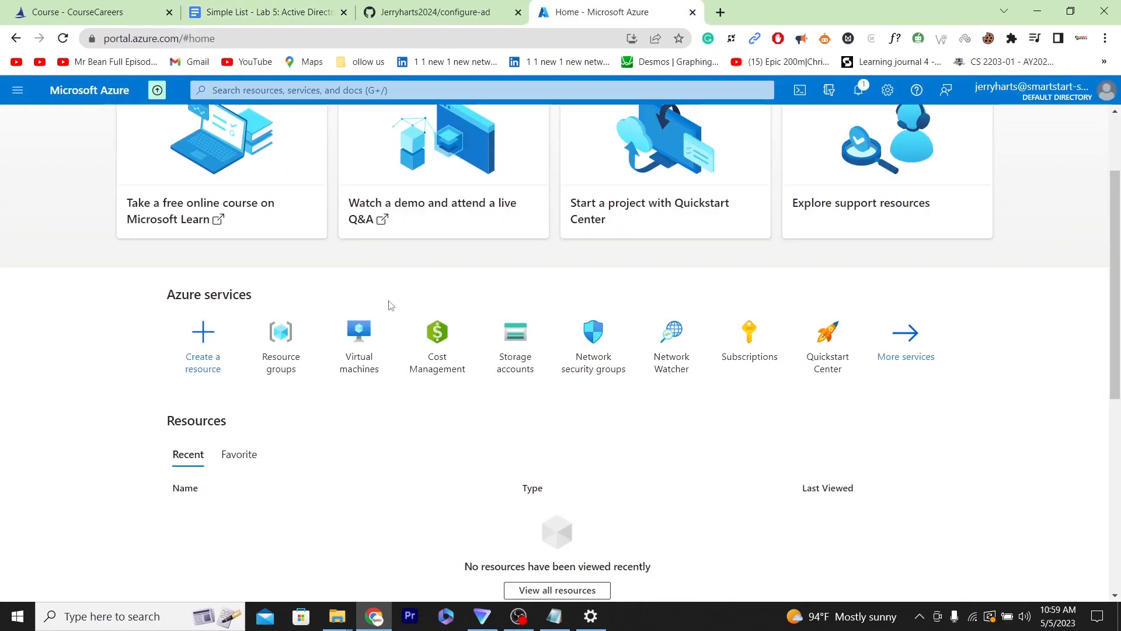
- Open Virtual machines and start creating a new Azure virtual machine
left_click(351, 370)
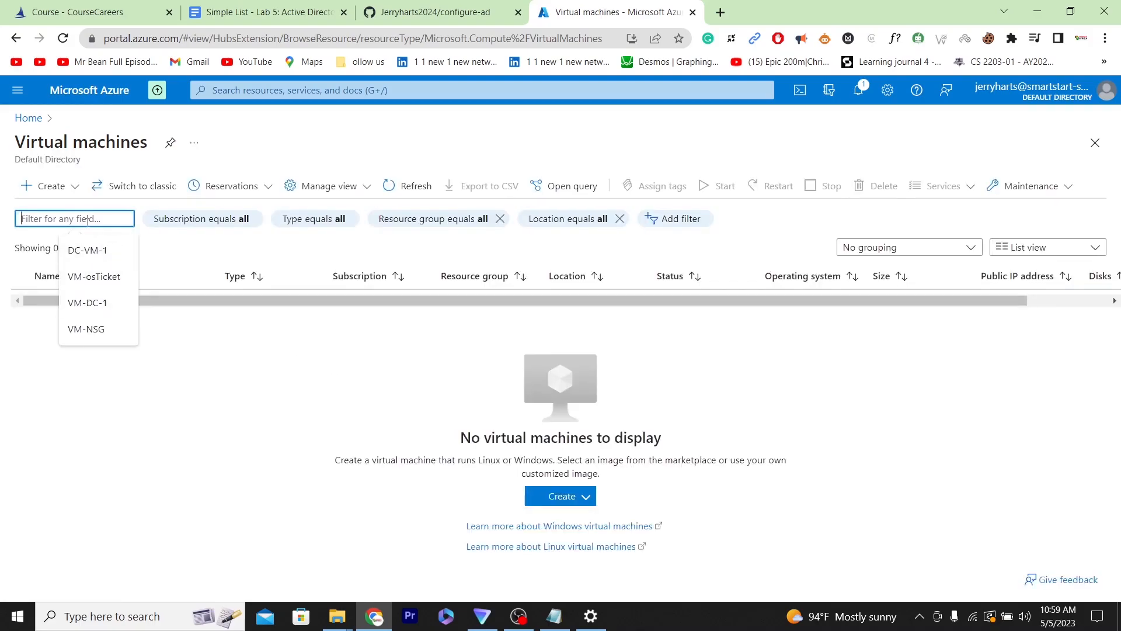
left_click(45, 188)
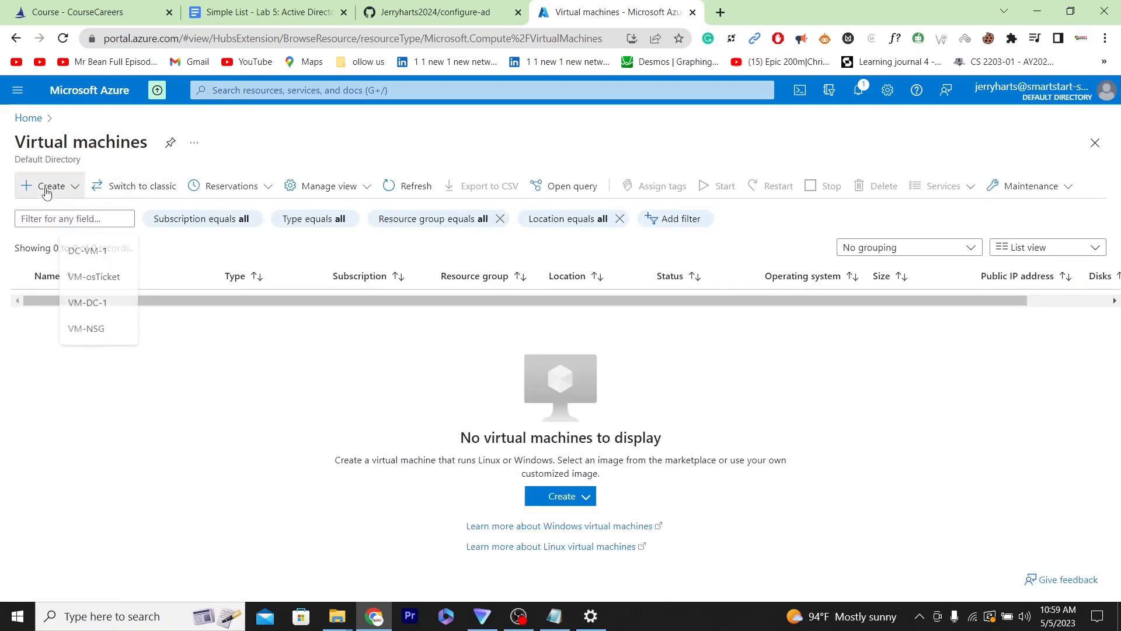
left_click(78, 214)
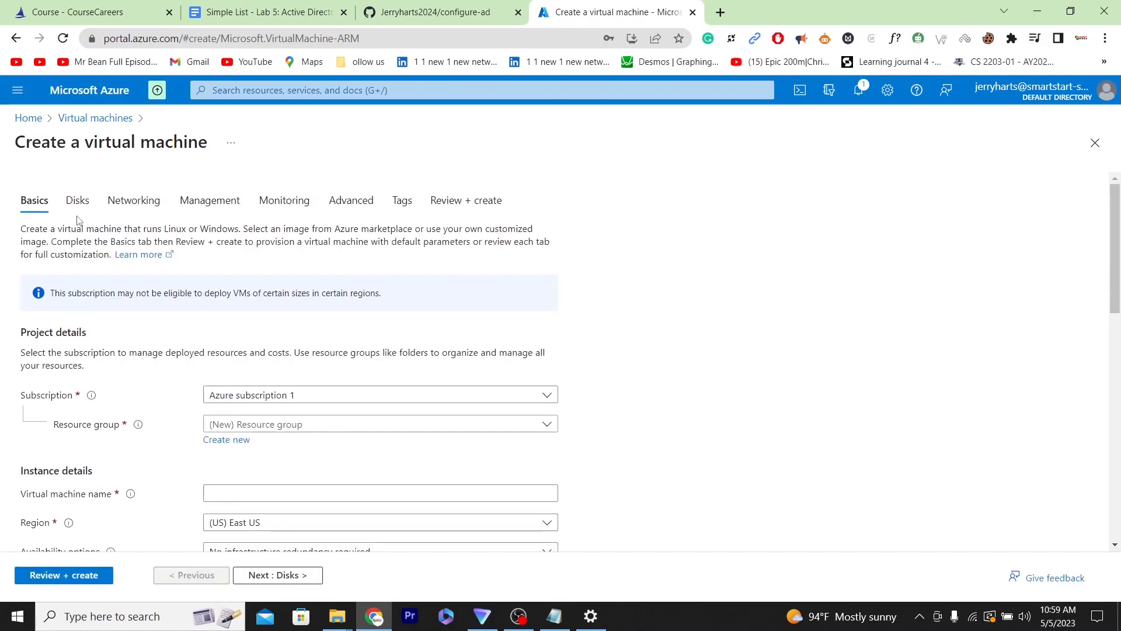
- Create a new resource group named DC-LAB-DEMO for the virtual machine
left_click(242, 438)
left_click(249, 533)
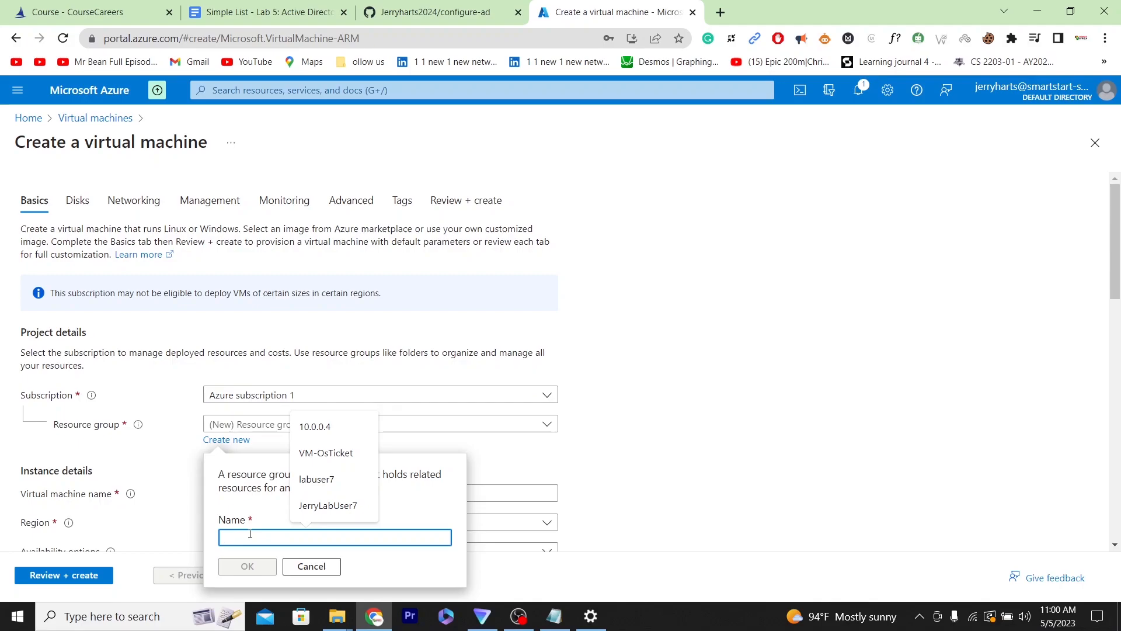
type("D")
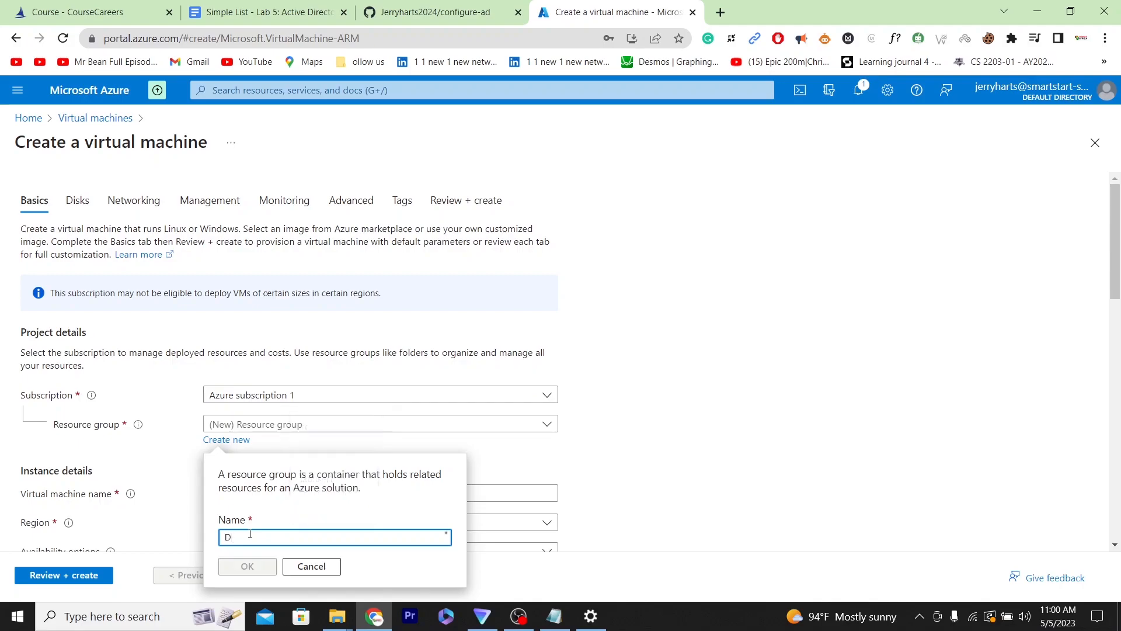
type("C-")
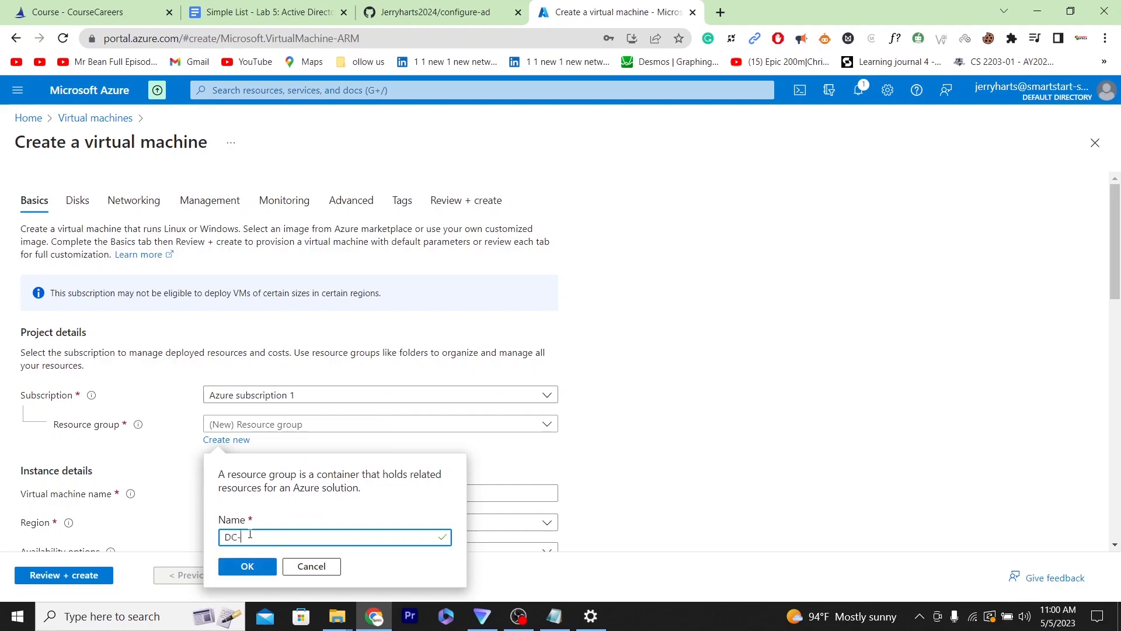
type("LAB-DEMO")
left_click(245, 568)
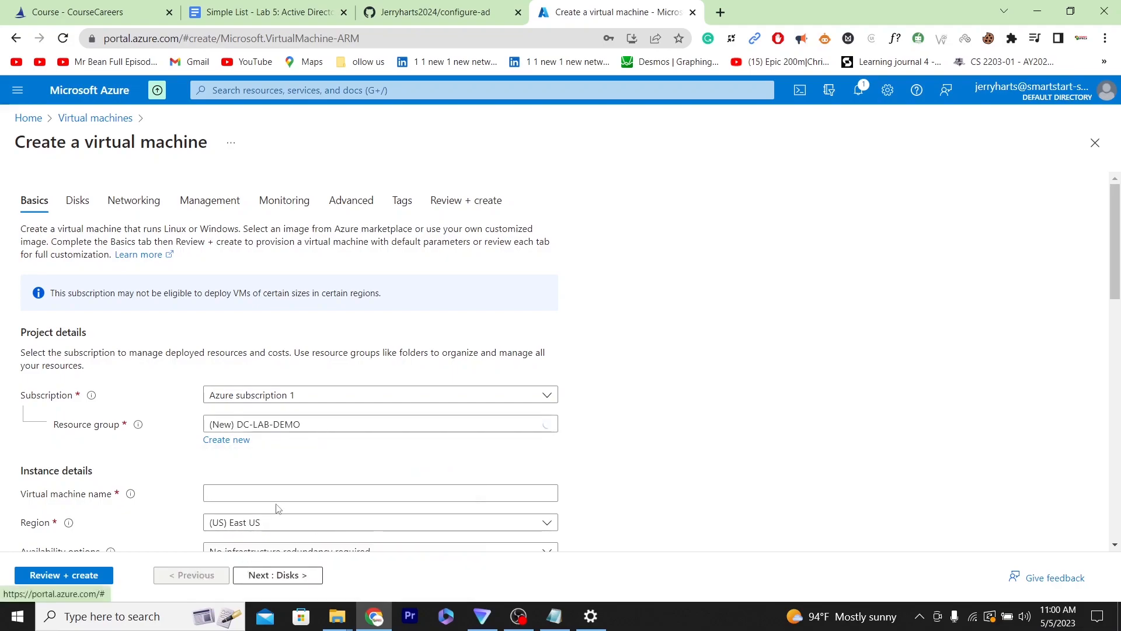
- Name the virtual machine DC-1
left_click(282, 497)
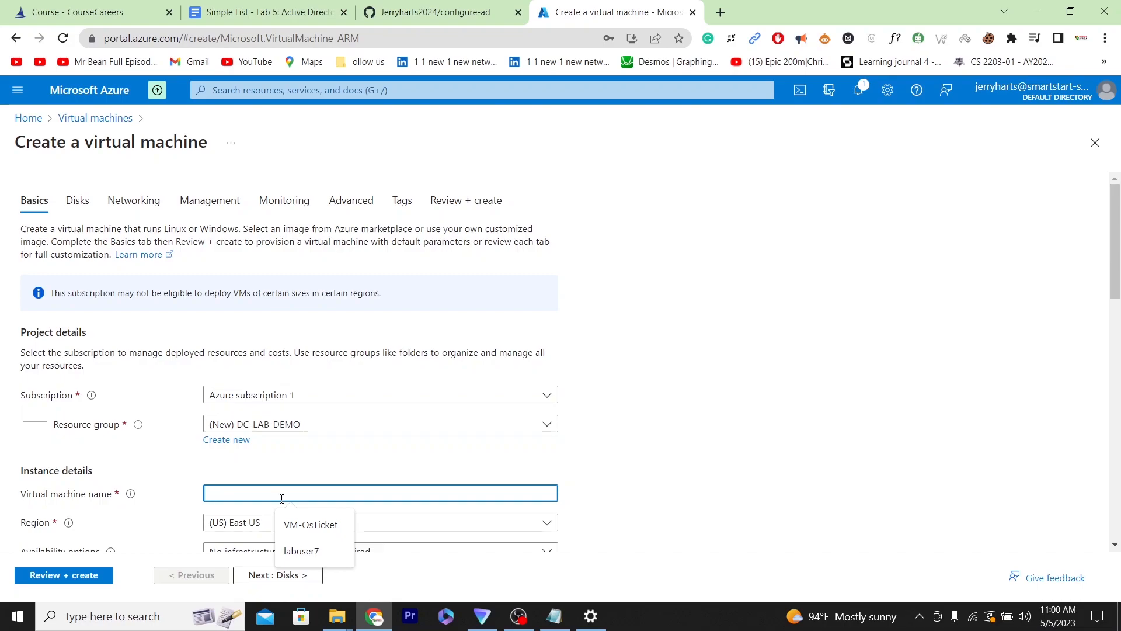
type("D")
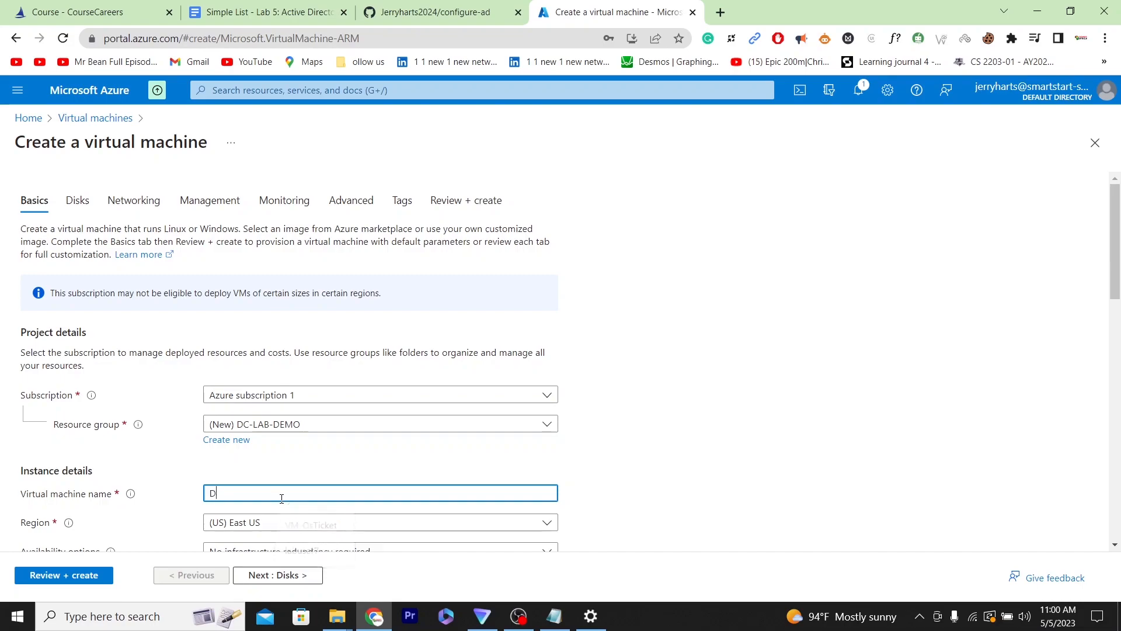
type("_C")
type("C-")
type("1")
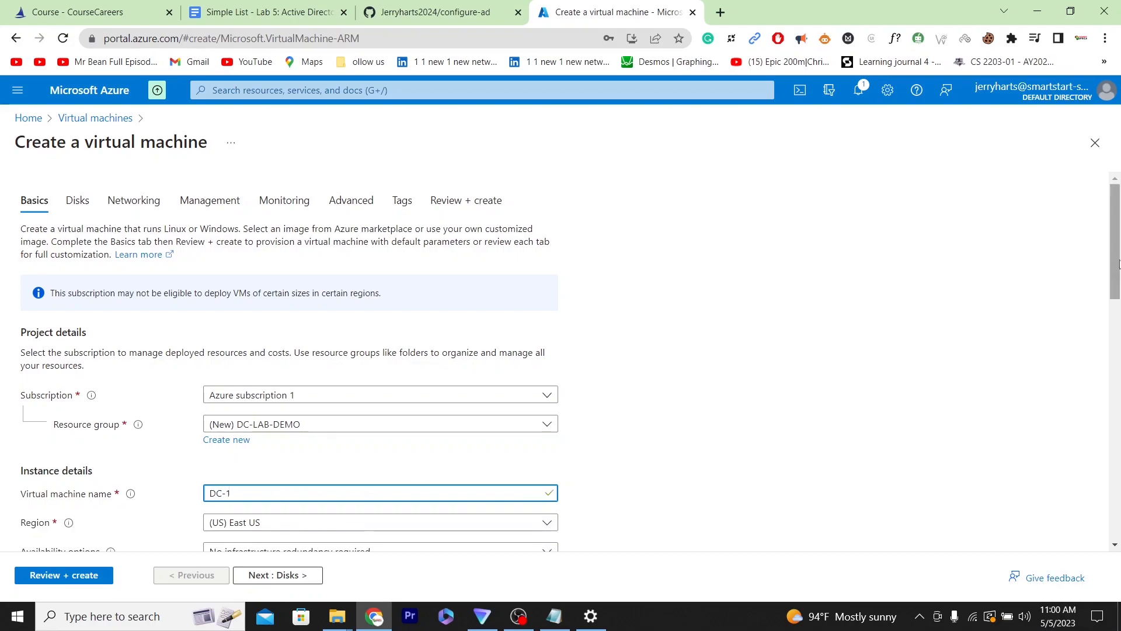
- Set the virtual machine's region to (US) West US 3
scroll(1118, 263, "down", 2)
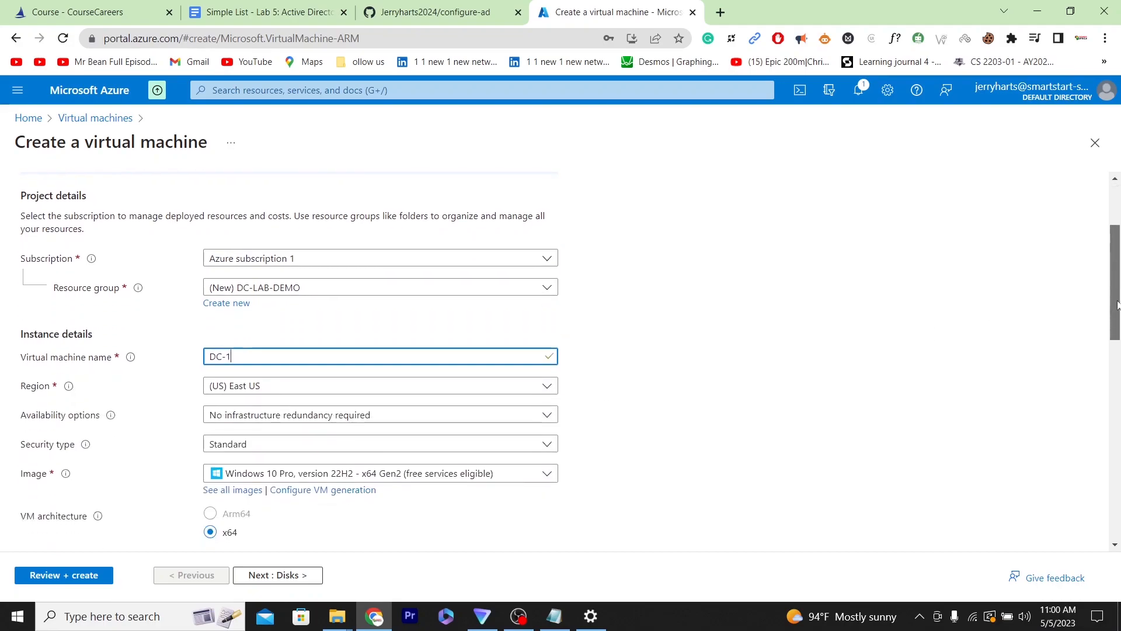
left_click(459, 390)
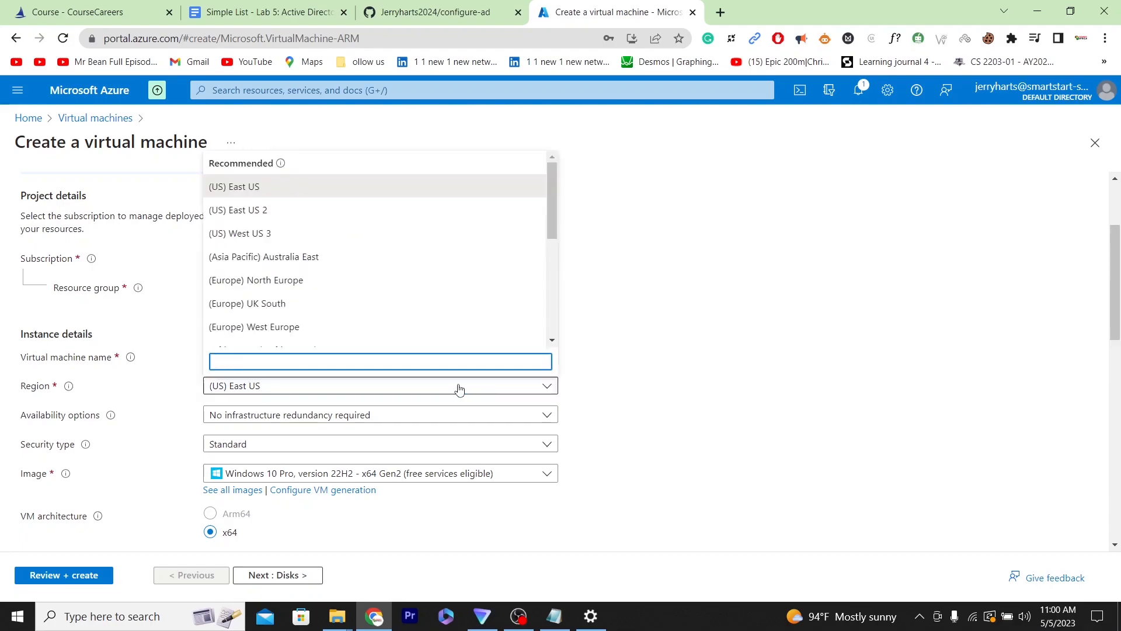
left_click(371, 242)
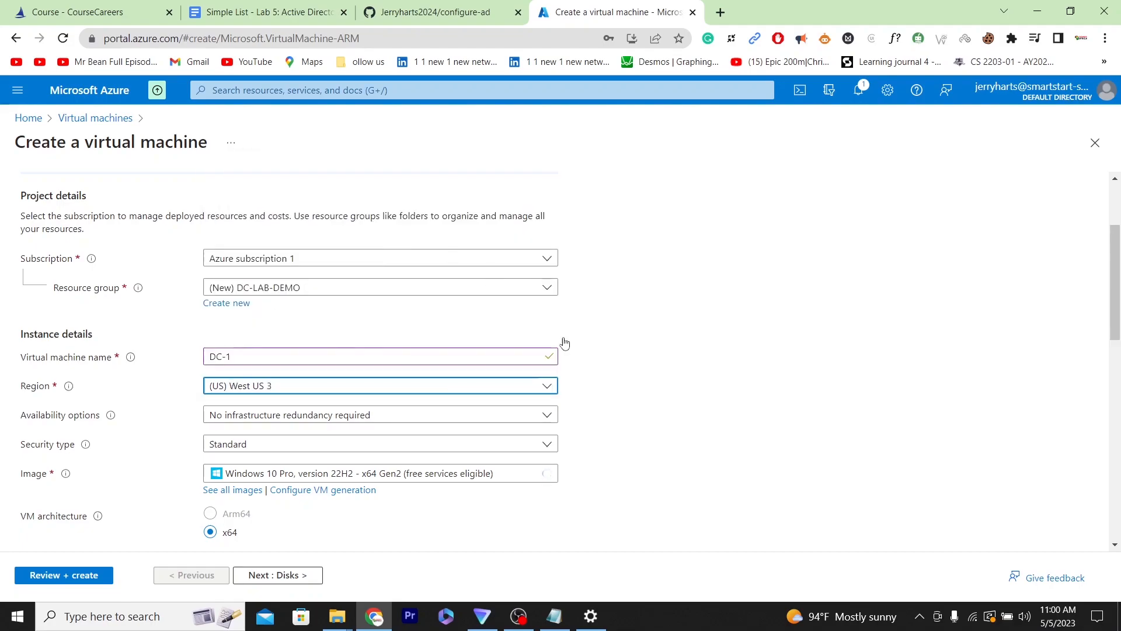
- Choose the Windows Server 2022 Datacenter: Azure Edition - x64 Gen2 image
left_click(401, 448)
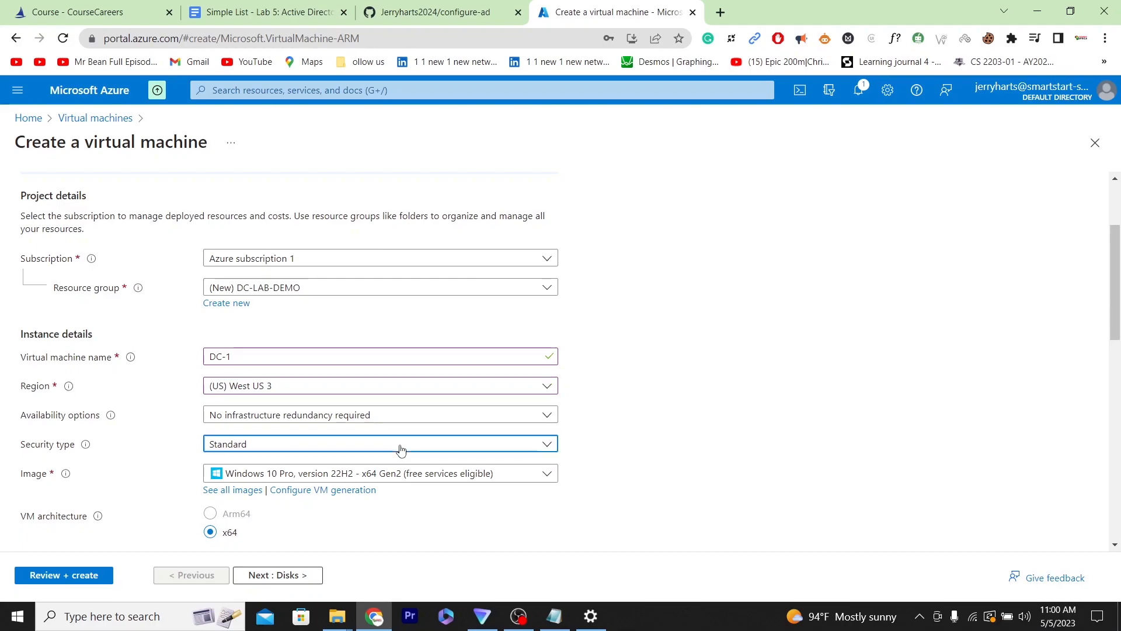
left_click(401, 449)
left_click(378, 476)
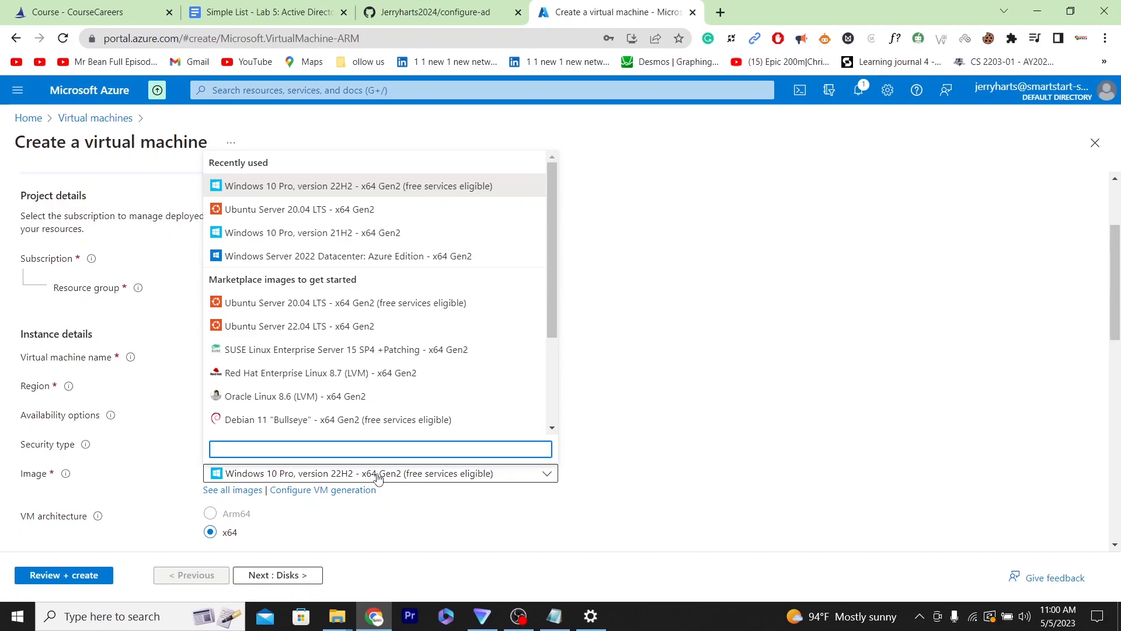
left_click(420, 256)
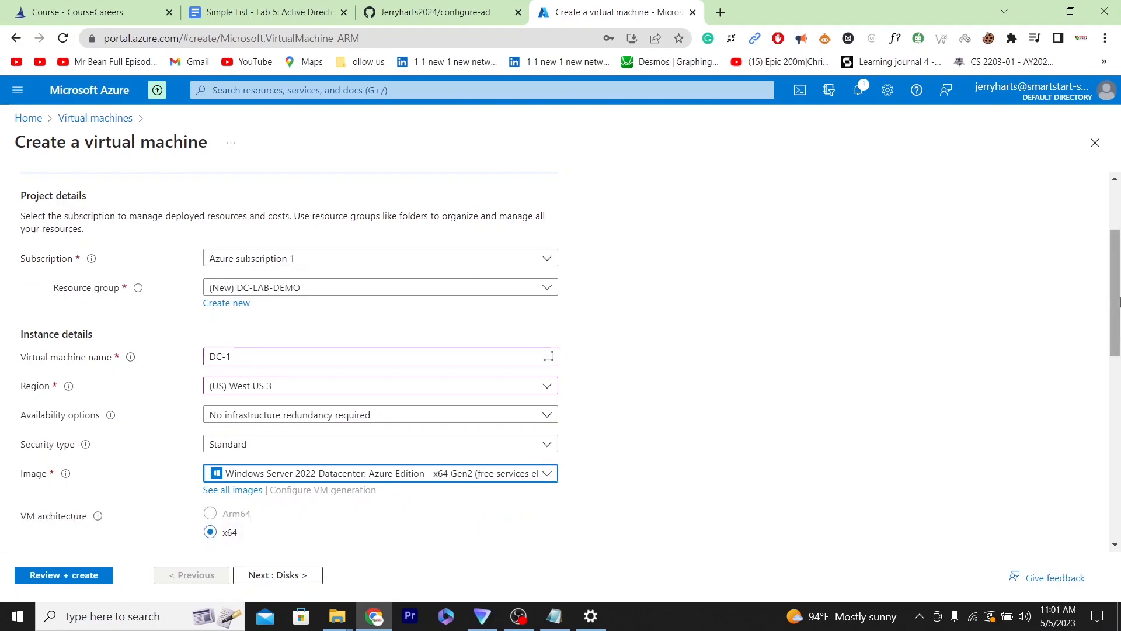
- Fill in the administrator password confirmation using the saved password for the admin account
scroll(1117, 338, "down", 2)
left_click_drag(1117, 338, 1116, 402)
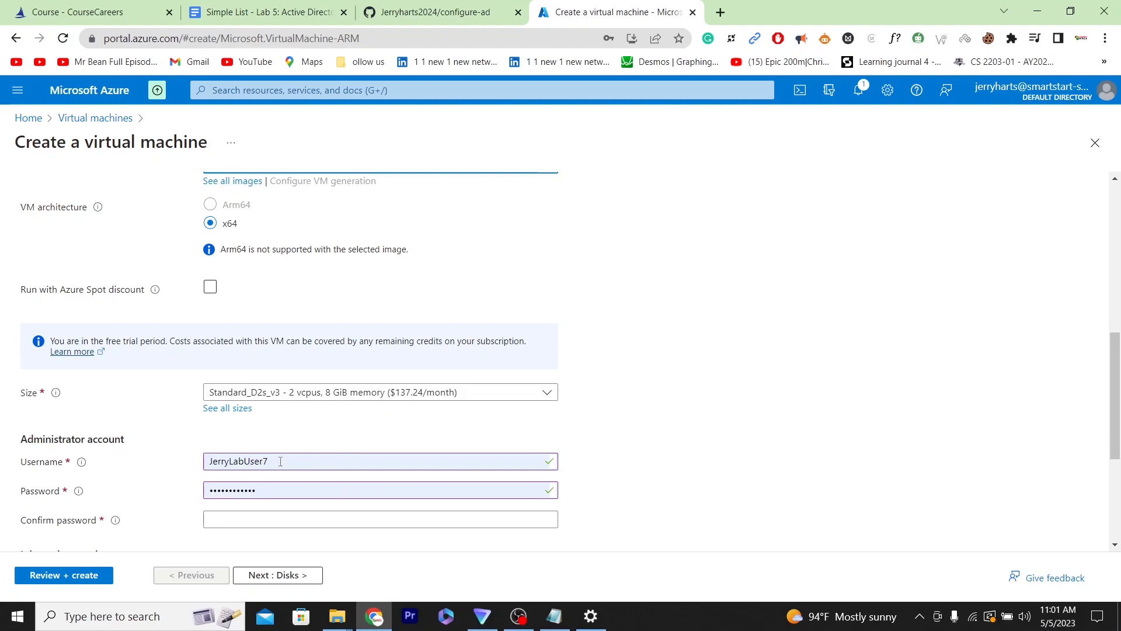
left_click(254, 519)
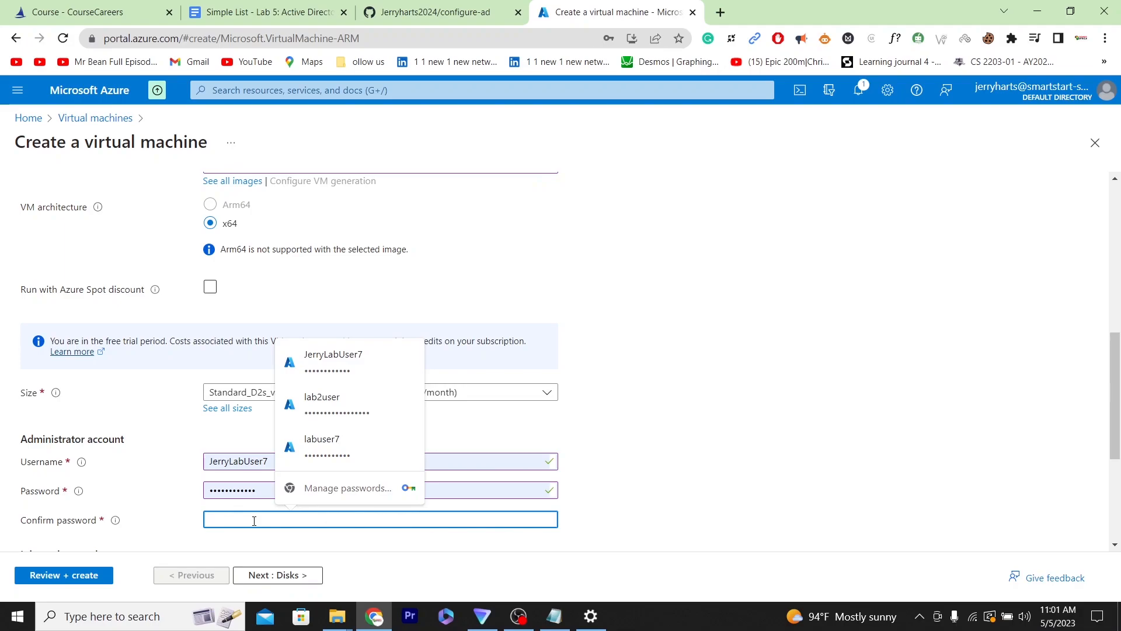
left_click(380, 359)
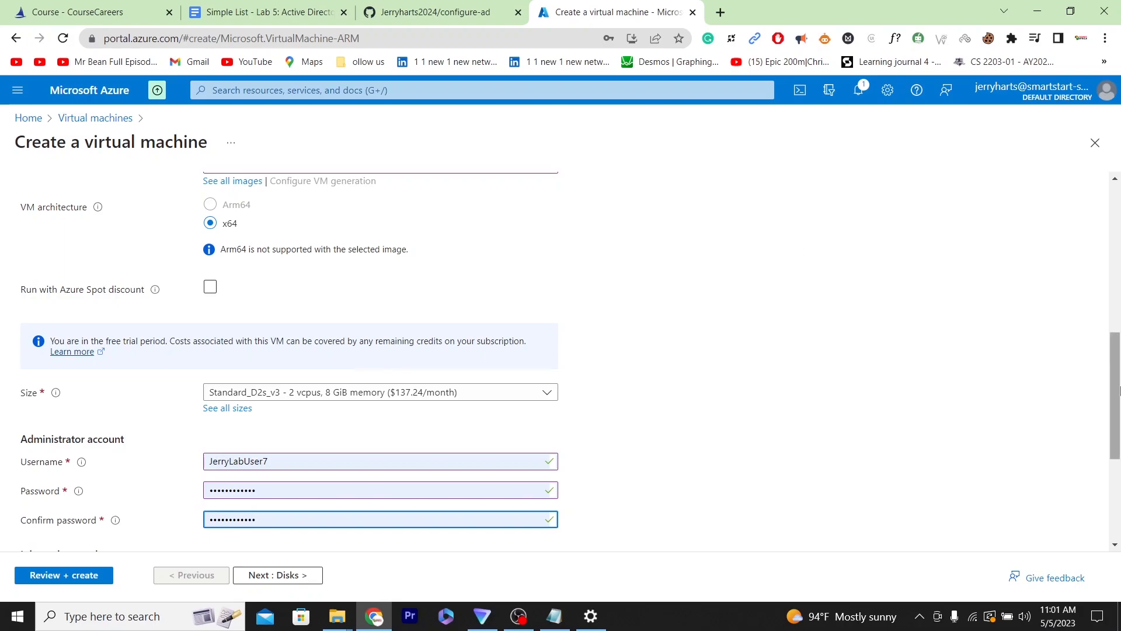
- Advance past the Disks settings to the Networking tab
left_click_drag(1117, 391, 1117, 477)
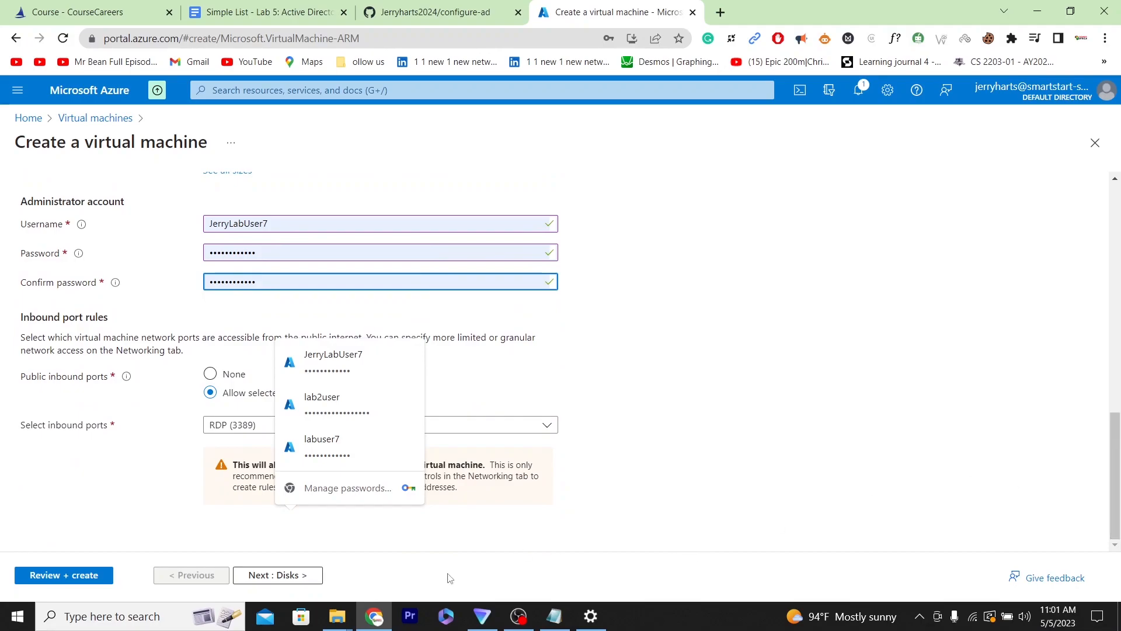
left_click(284, 575)
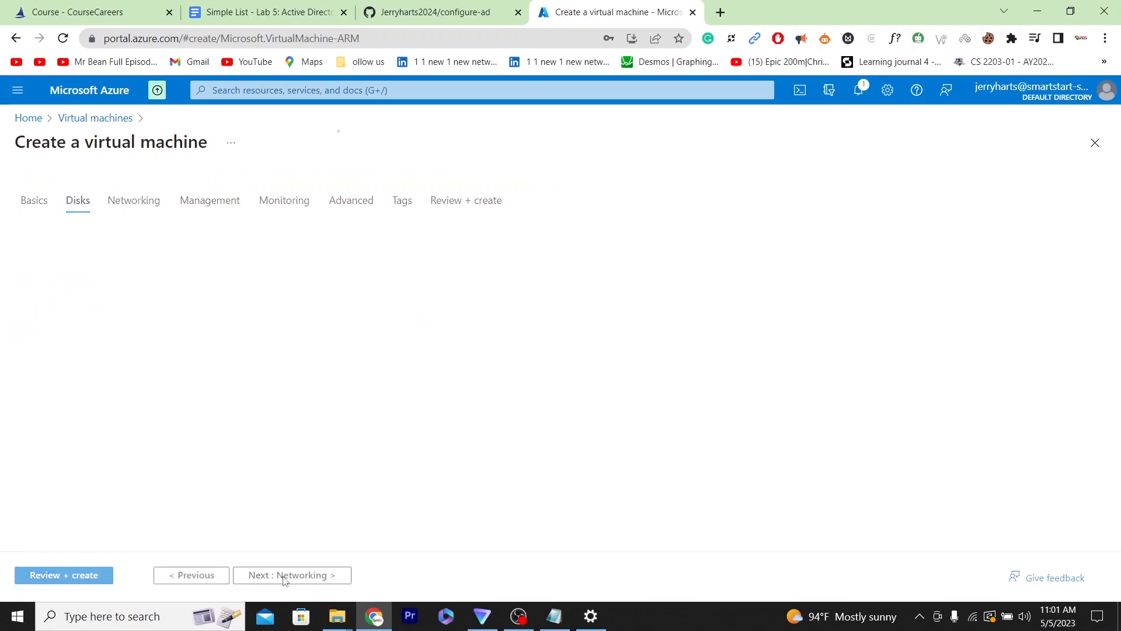
left_click(284, 575)
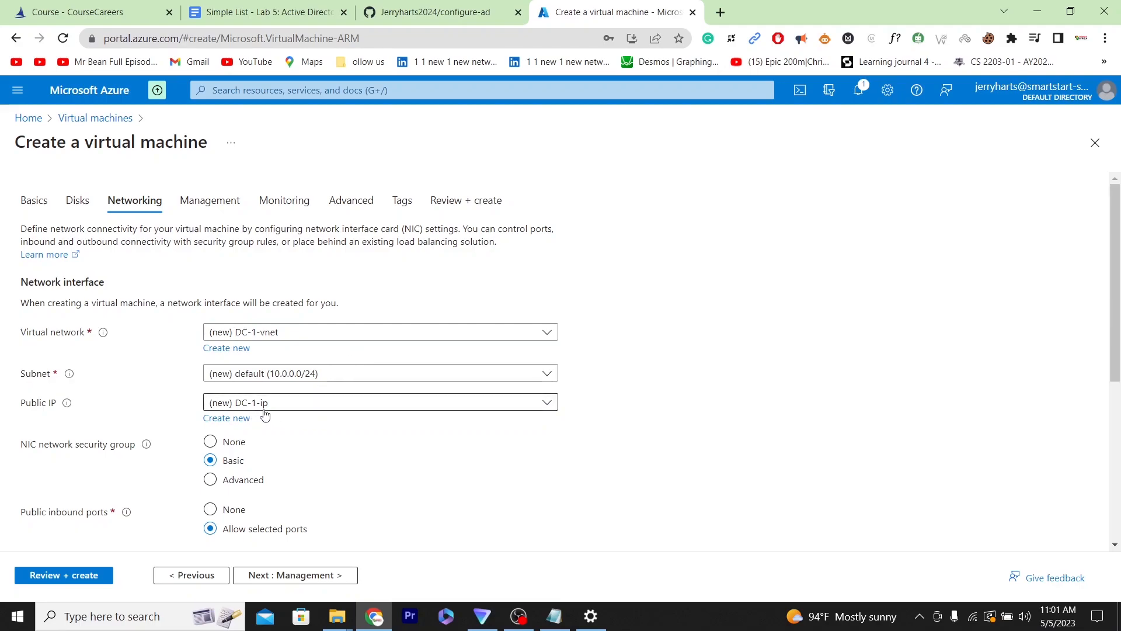
- Review the networking settings, run Review + create, and create the DC-1 virtual machine
left_click_drag(1116, 242, 1116, 407)
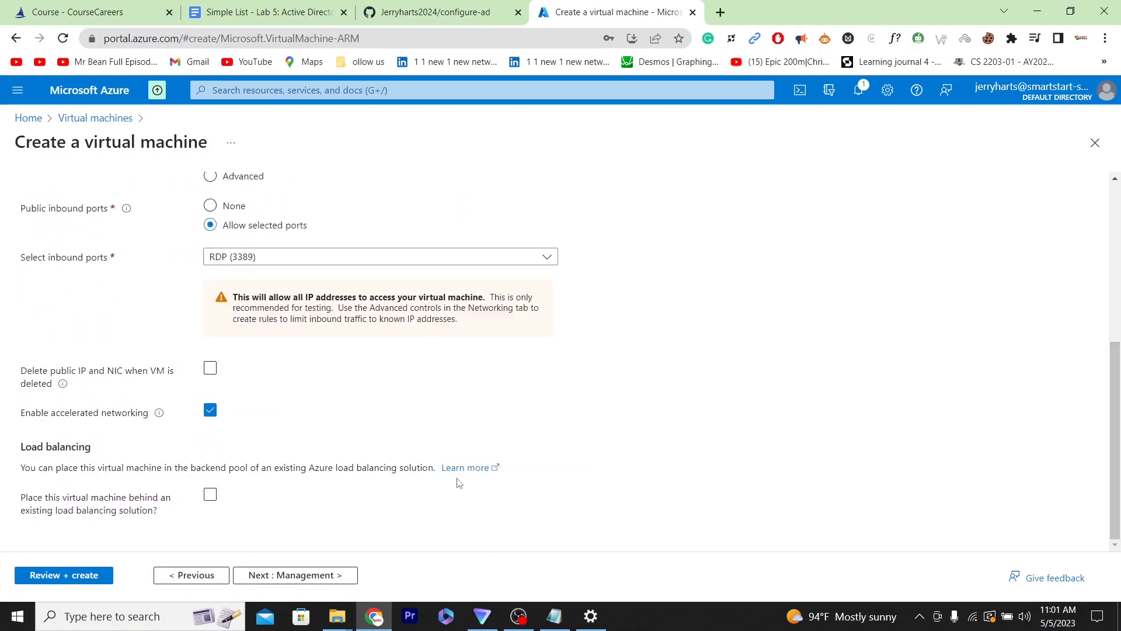
left_click(64, 575)
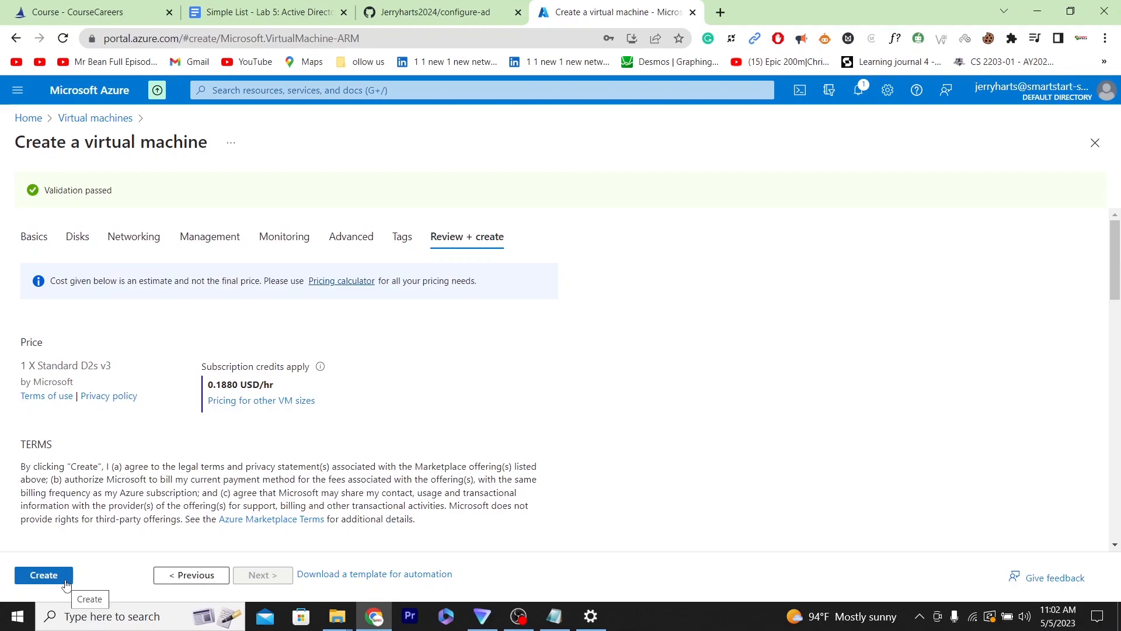
left_click(44, 577)
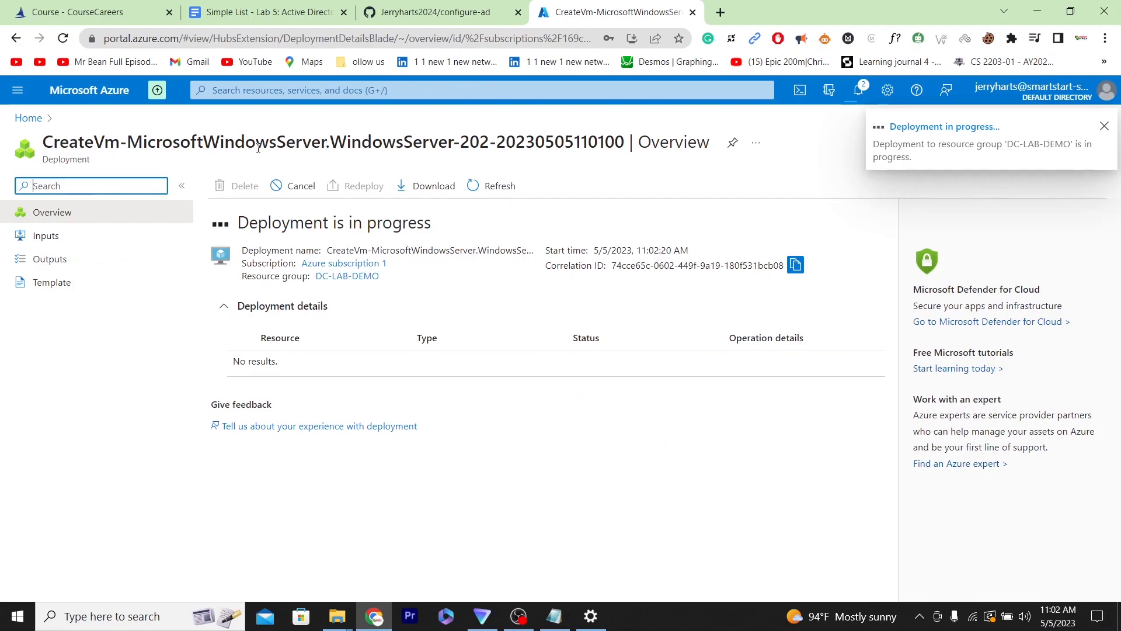
- Check the lab instructions, then start creating another Azure virtual machine in the existing DC-LAB-DEMO resource group
left_click(257, 12)
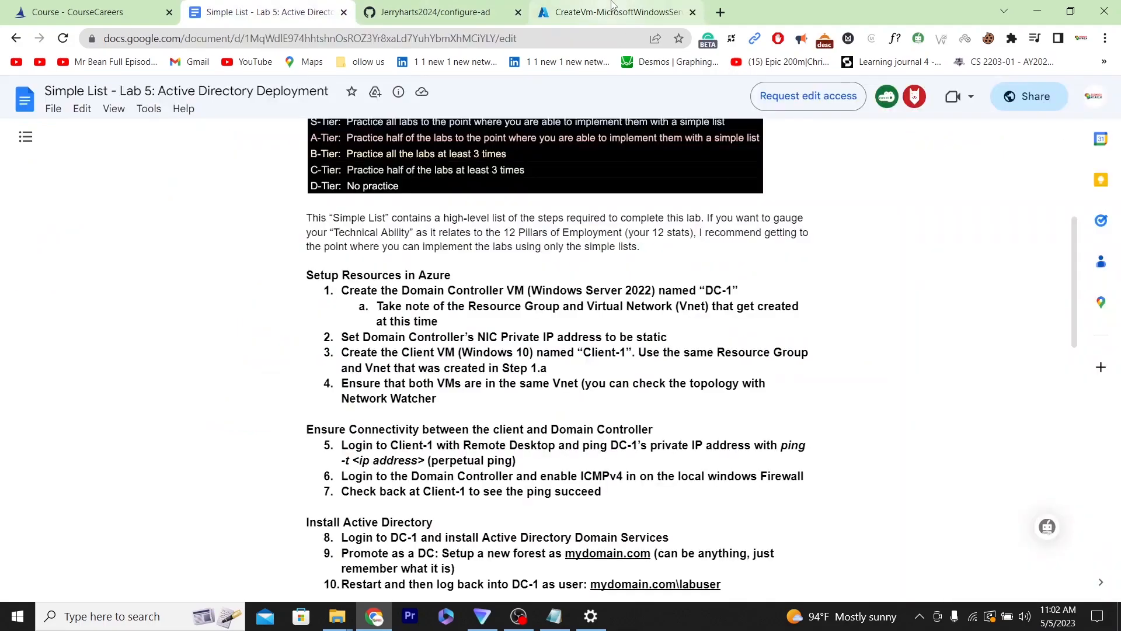
left_click(613, 4)
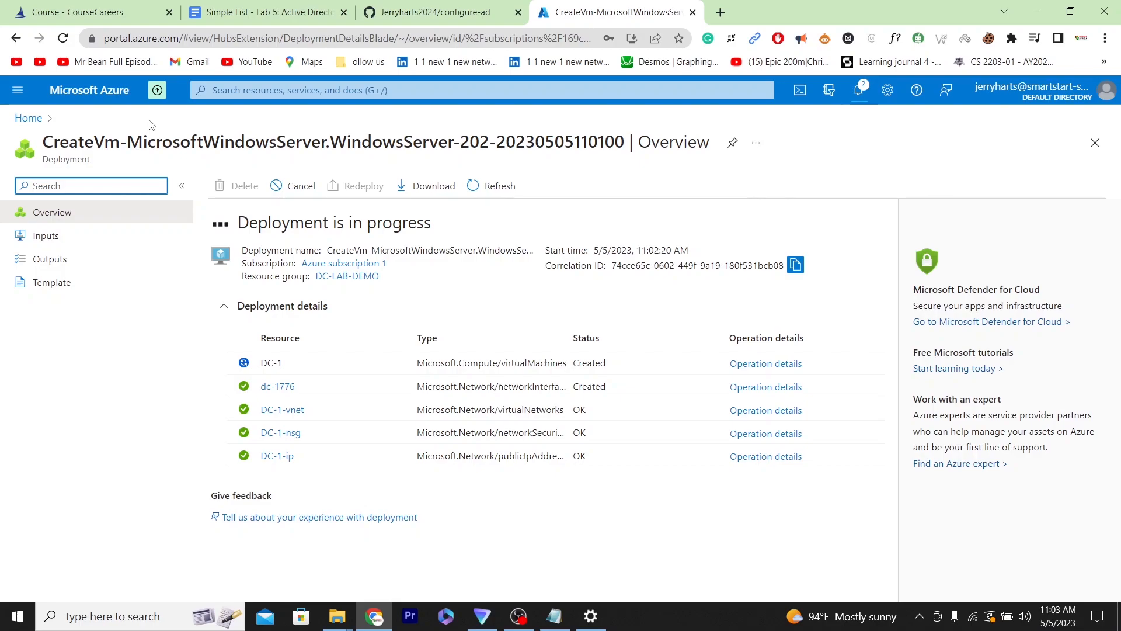
left_click(98, 95)
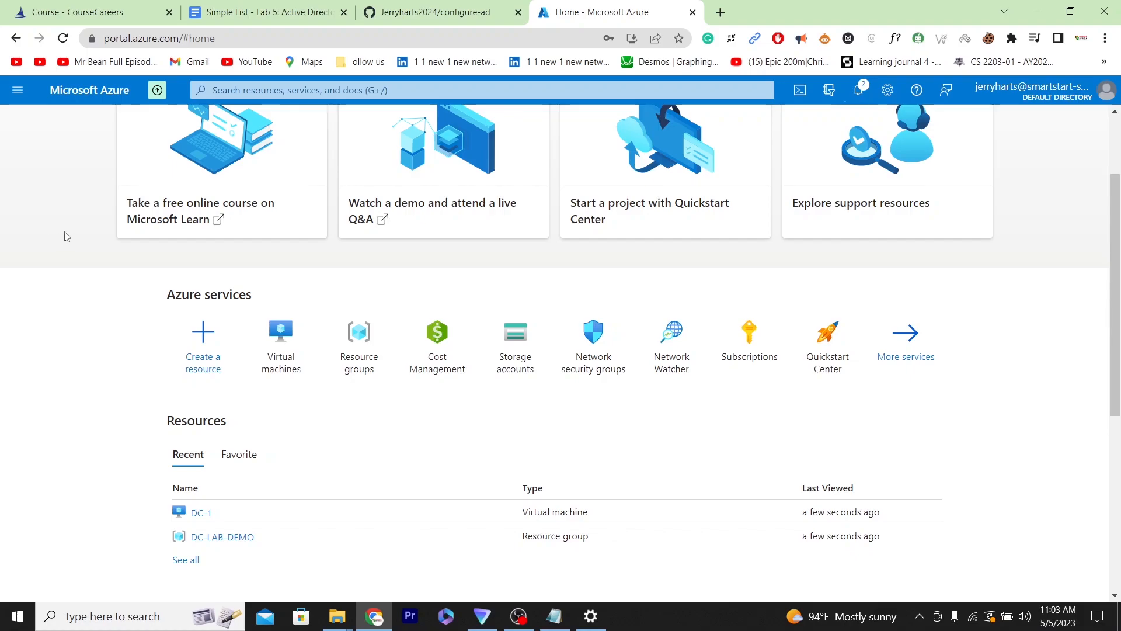
left_click(281, 356)
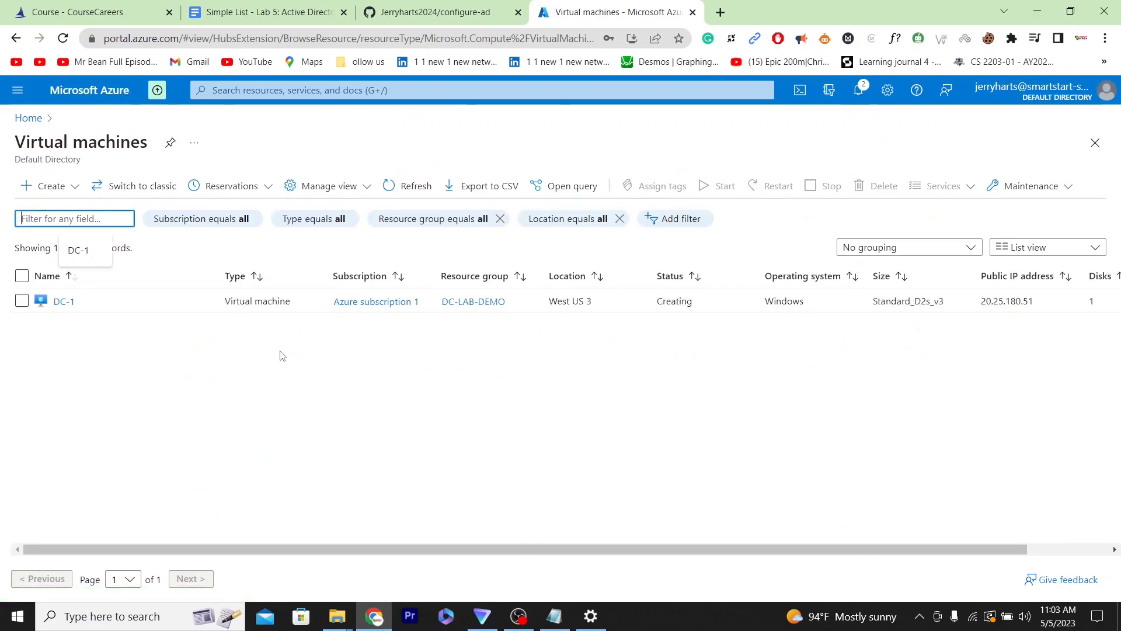
left_click(58, 190)
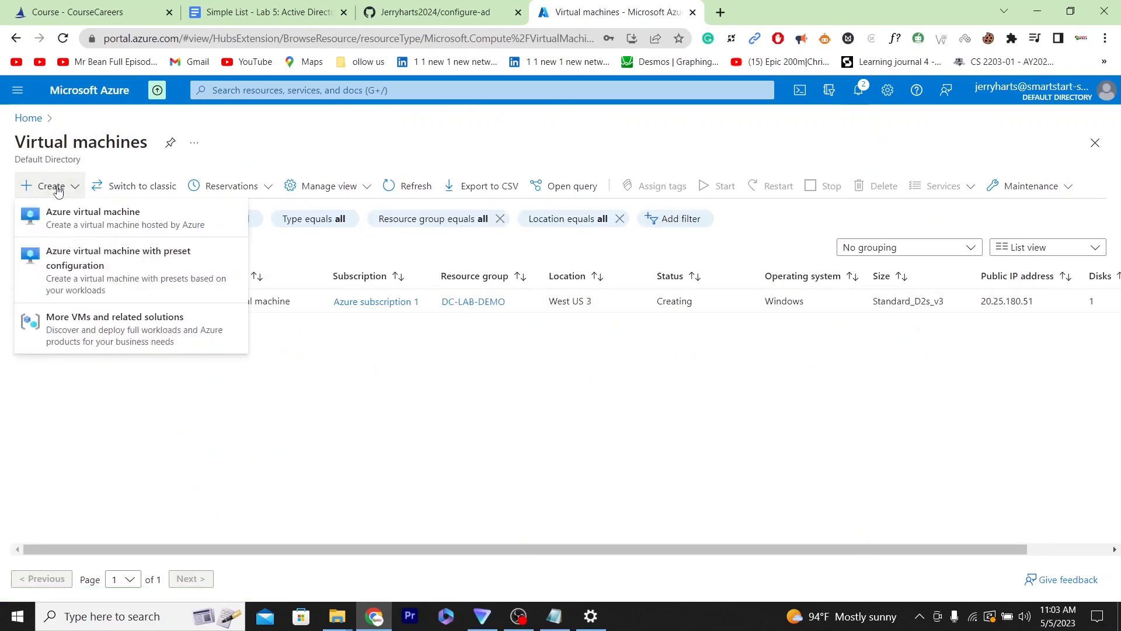
left_click(68, 222)
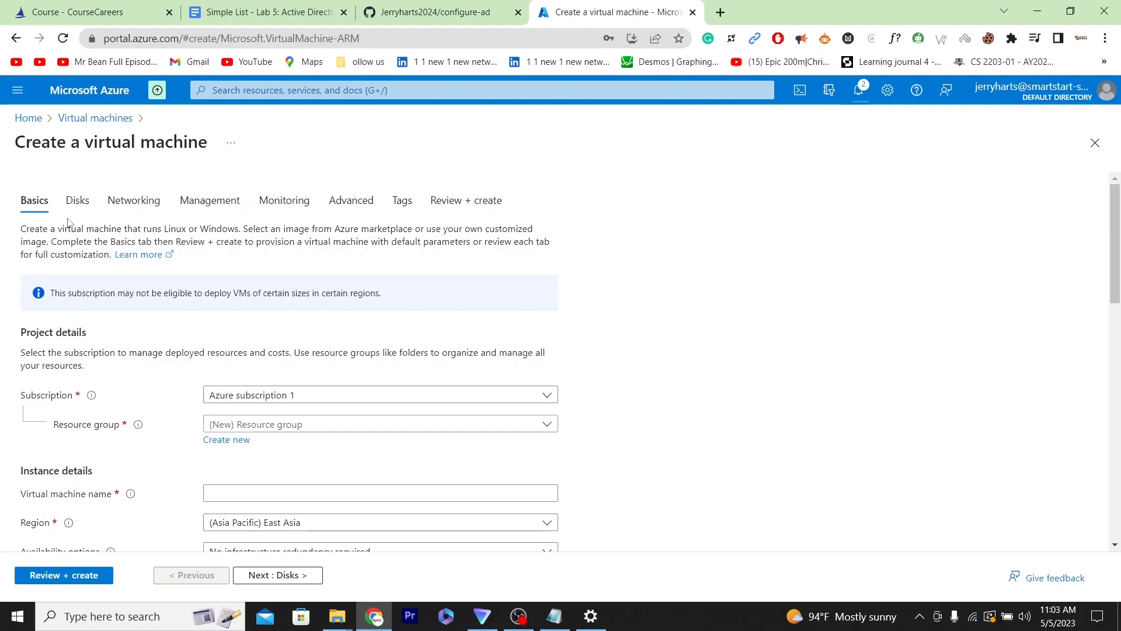
left_click(257, 425)
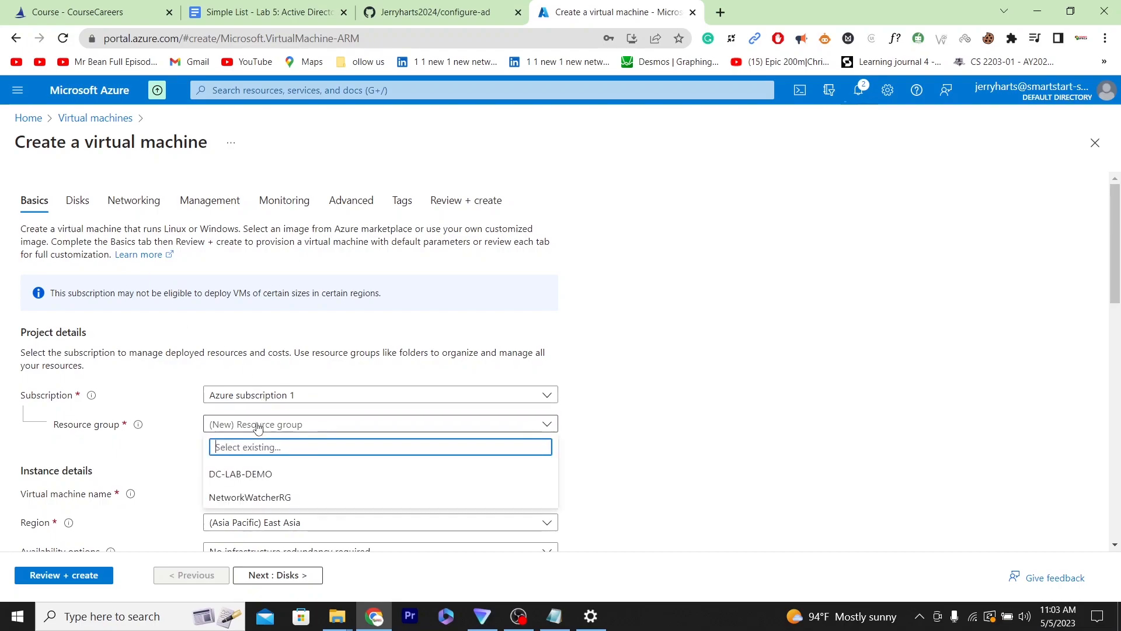
left_click(252, 474)
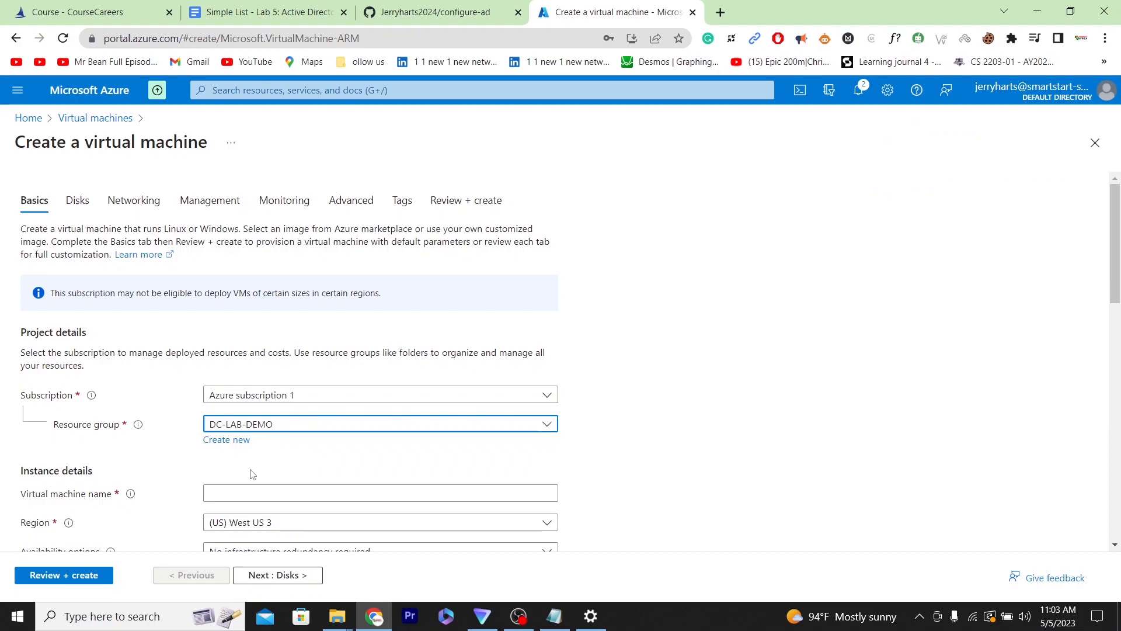
- Name the new virtual machine Client-1 and keep the region as (US) West US 3
left_click_drag(1117, 238, 1117, 285)
left_click(344, 335)
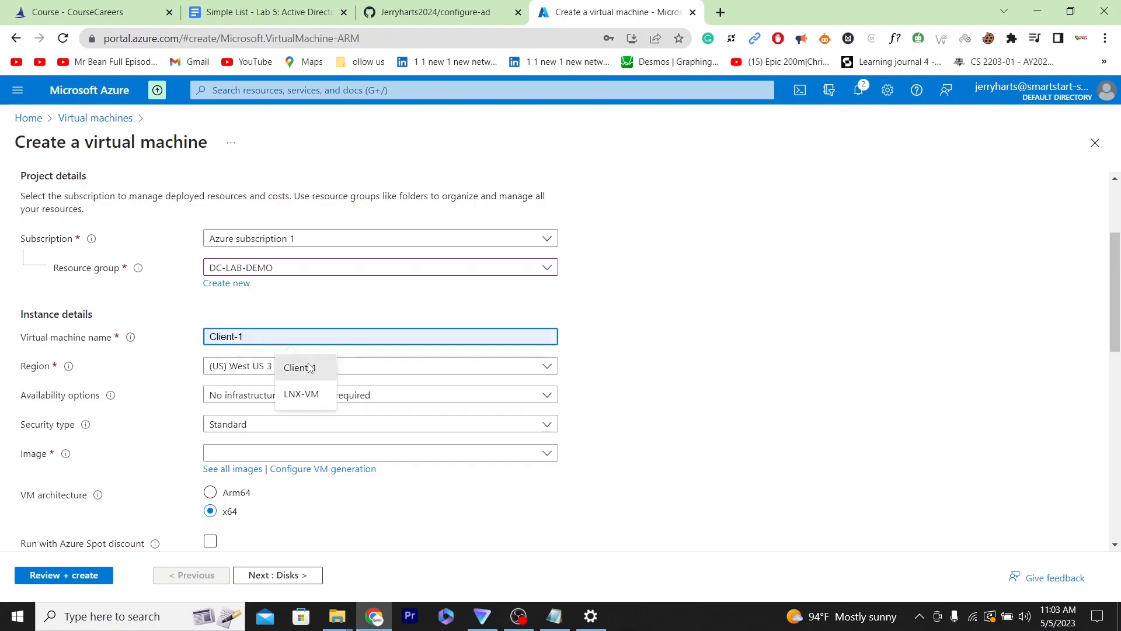
left_click(309, 366)
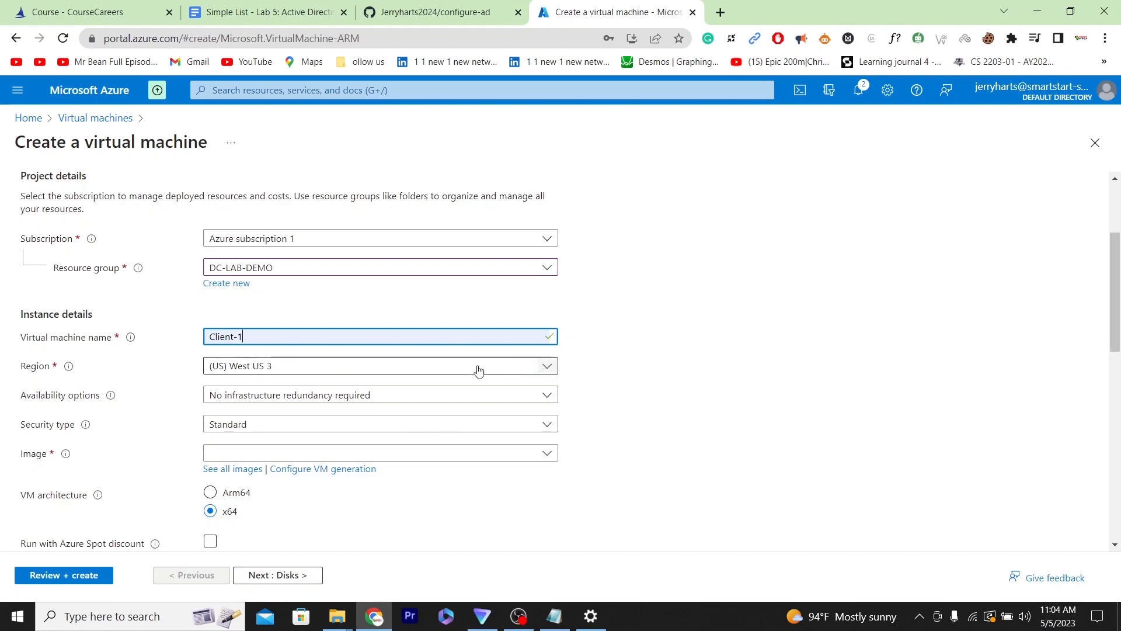
left_click(458, 366)
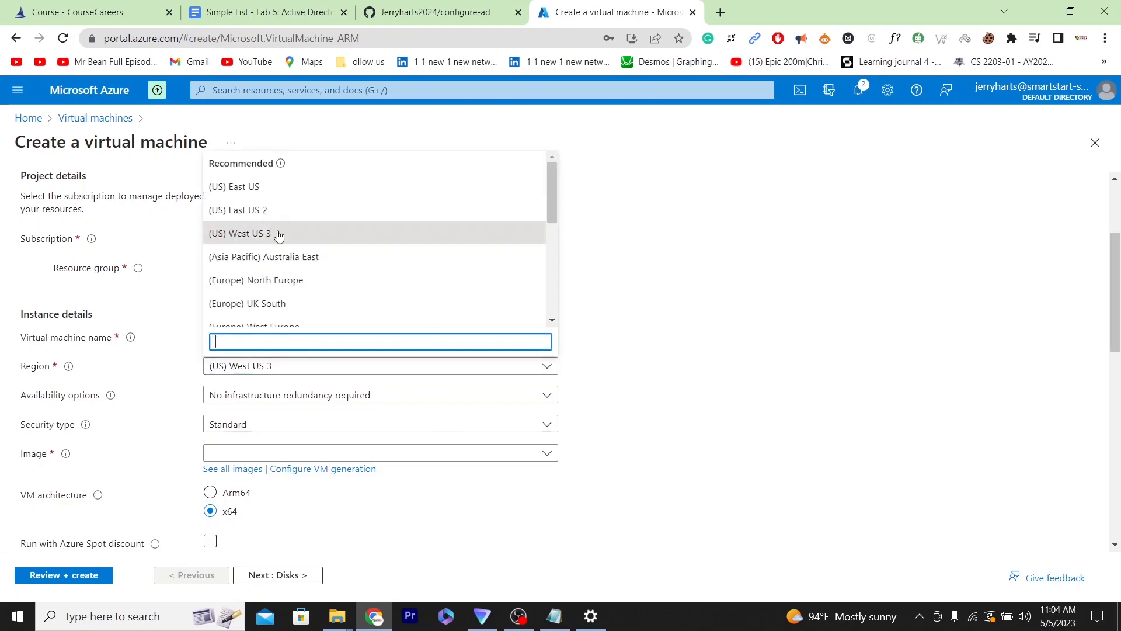
left_click(299, 233)
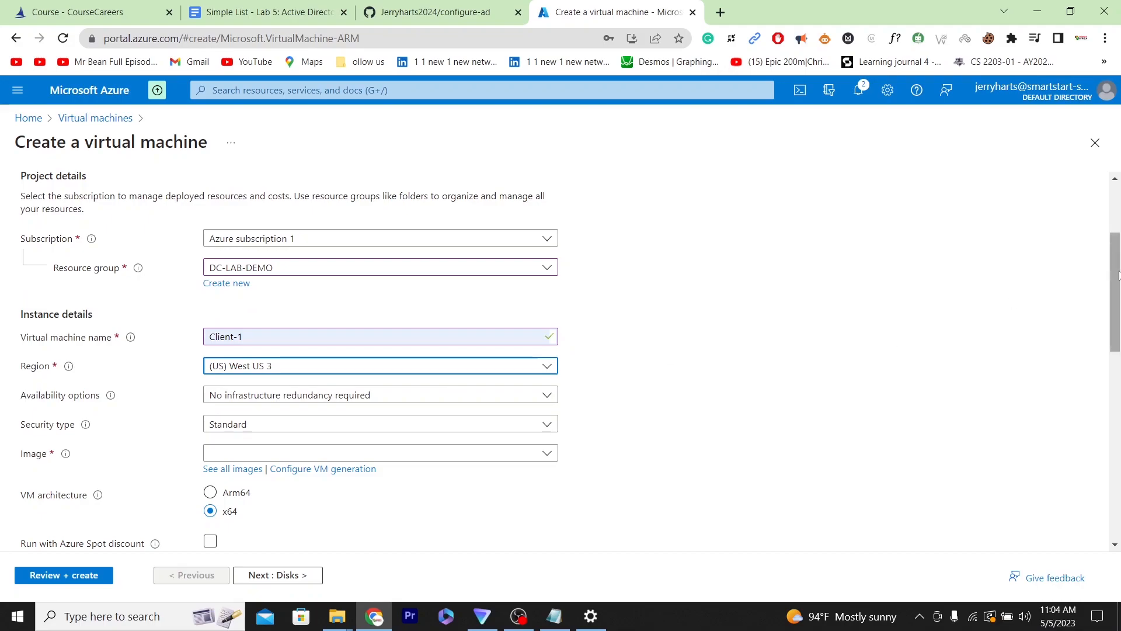
- Choose the Windows 10 Pro, version 22H2 - x64 Gen2 image for Client-1
left_click_drag(1117, 275, 1116, 331)
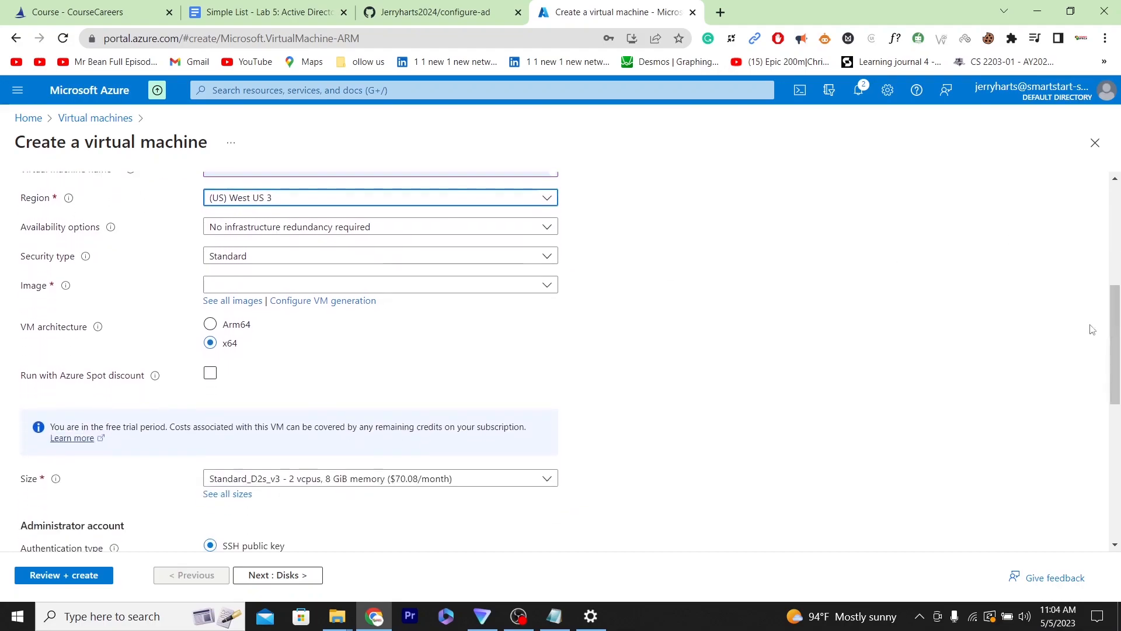
left_click(449, 289)
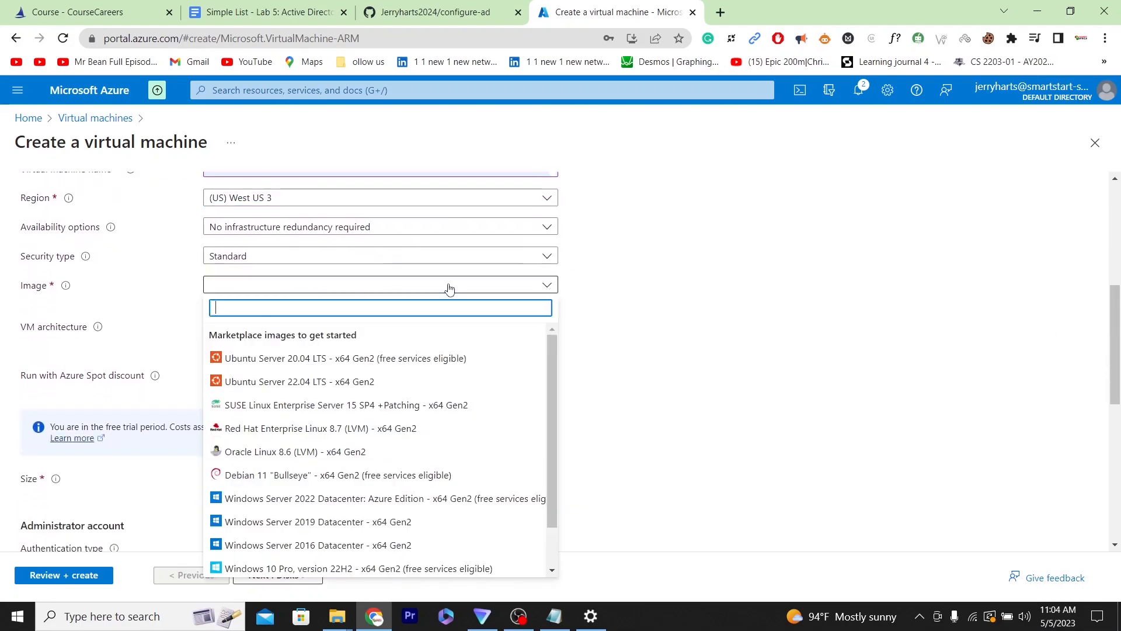
left_click(320, 568)
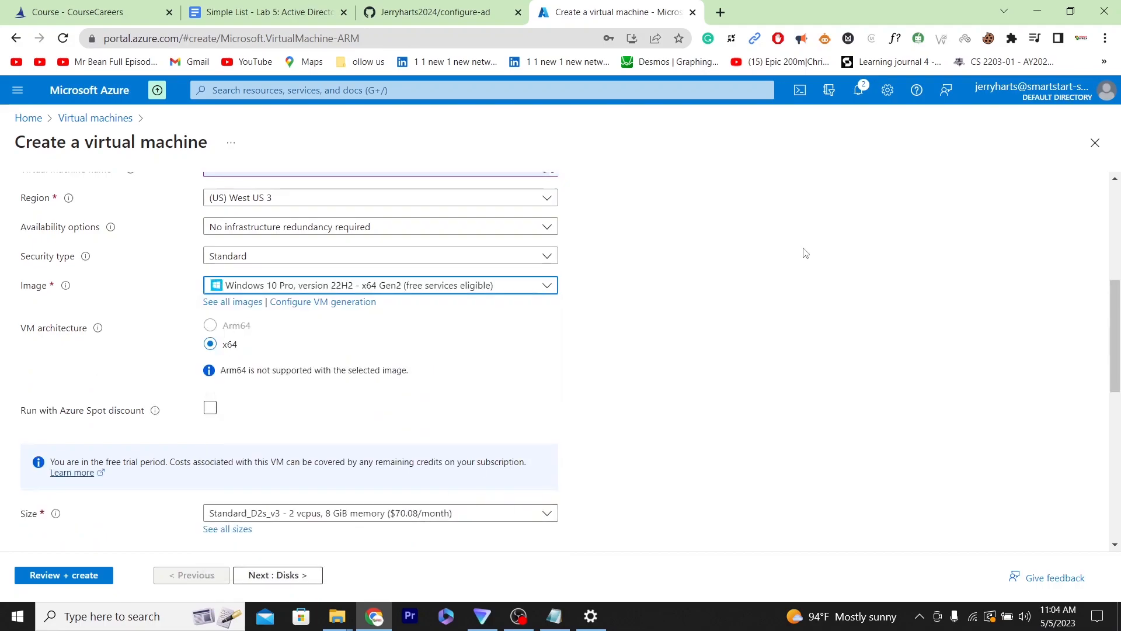
- Fill in the administrator username, password and password confirmation using the saved lab account credentials
left_click_drag(1116, 307, 1116, 371)
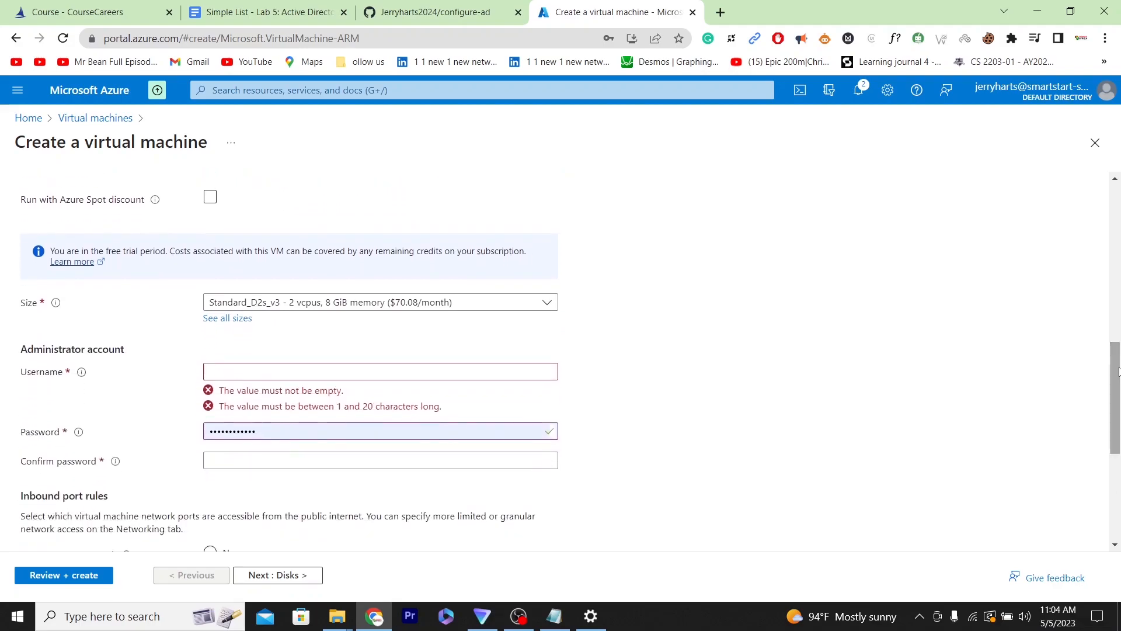
left_click(376, 369)
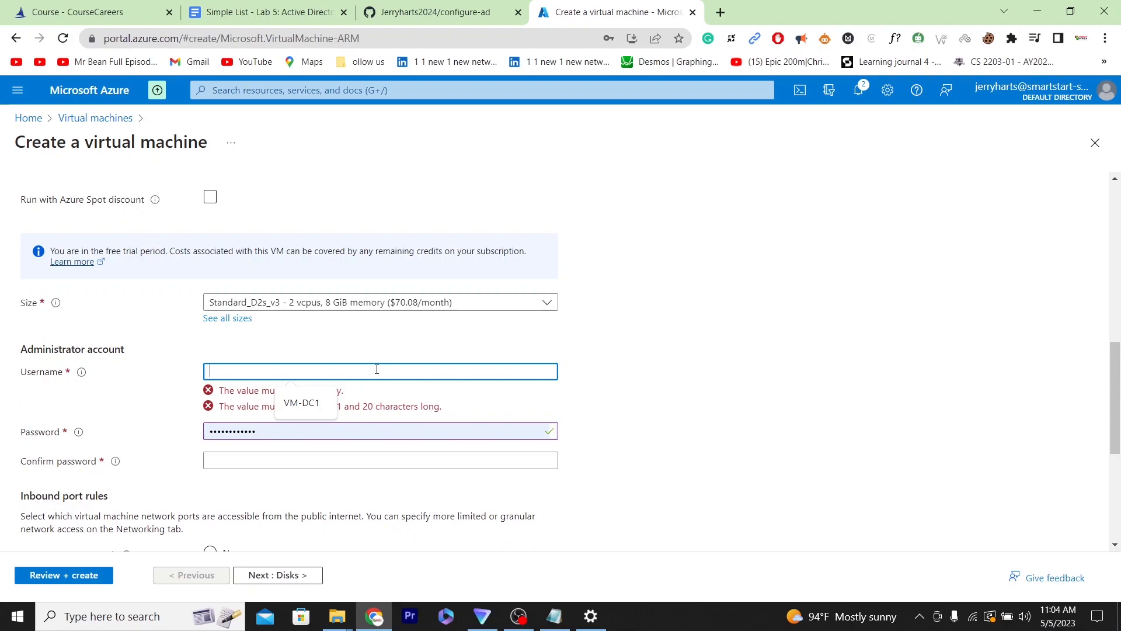
type("l")
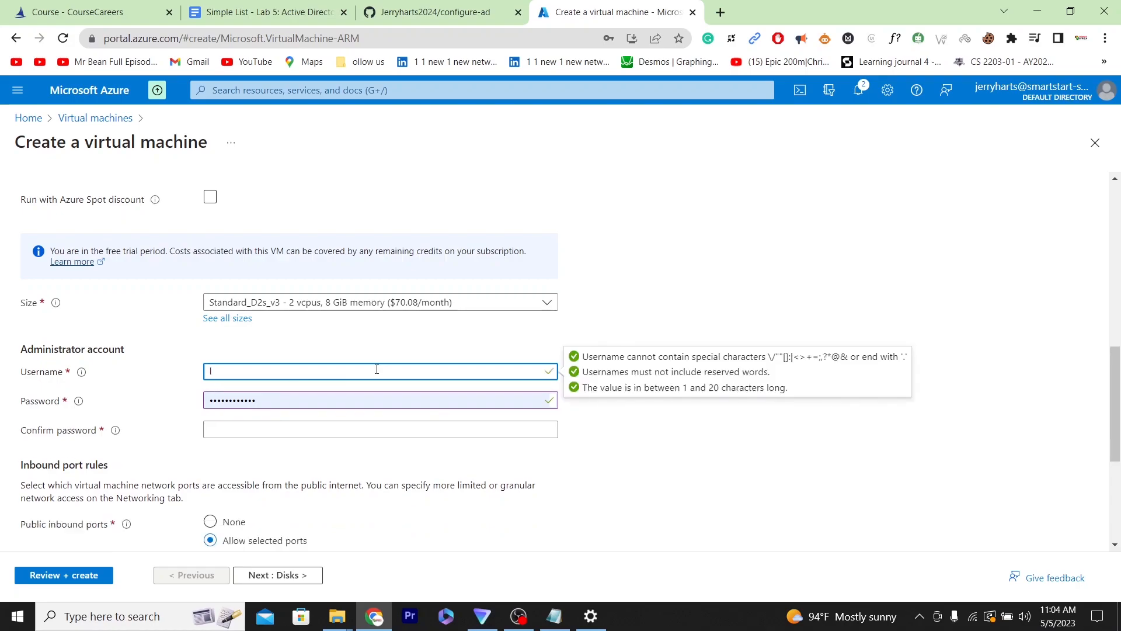
key("BackSpace")
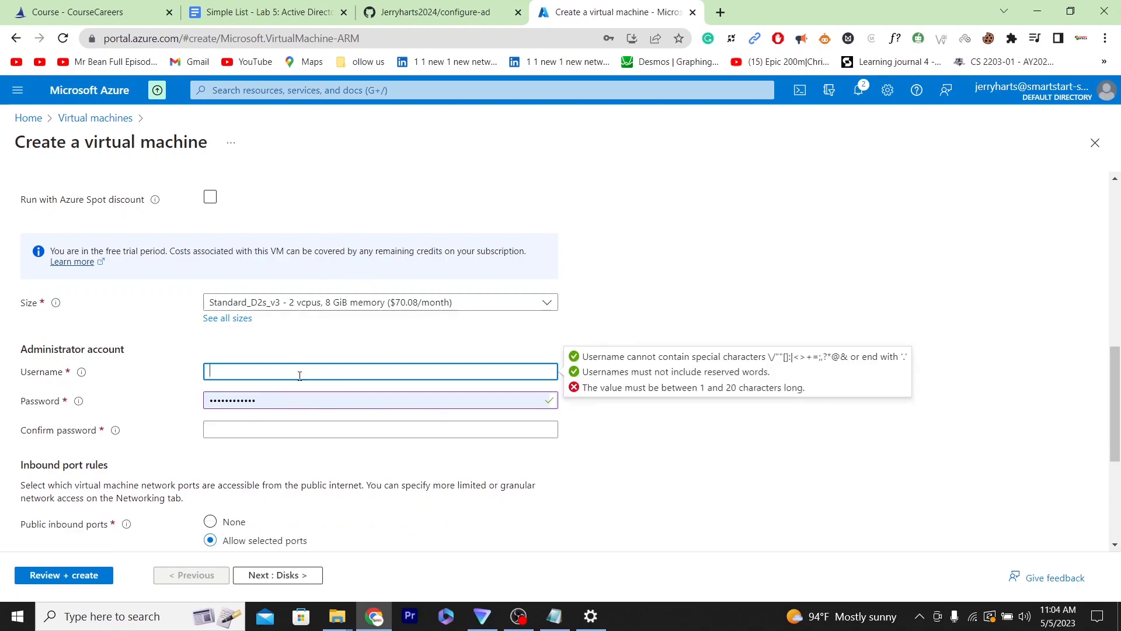
type("Je")
left_click(330, 435)
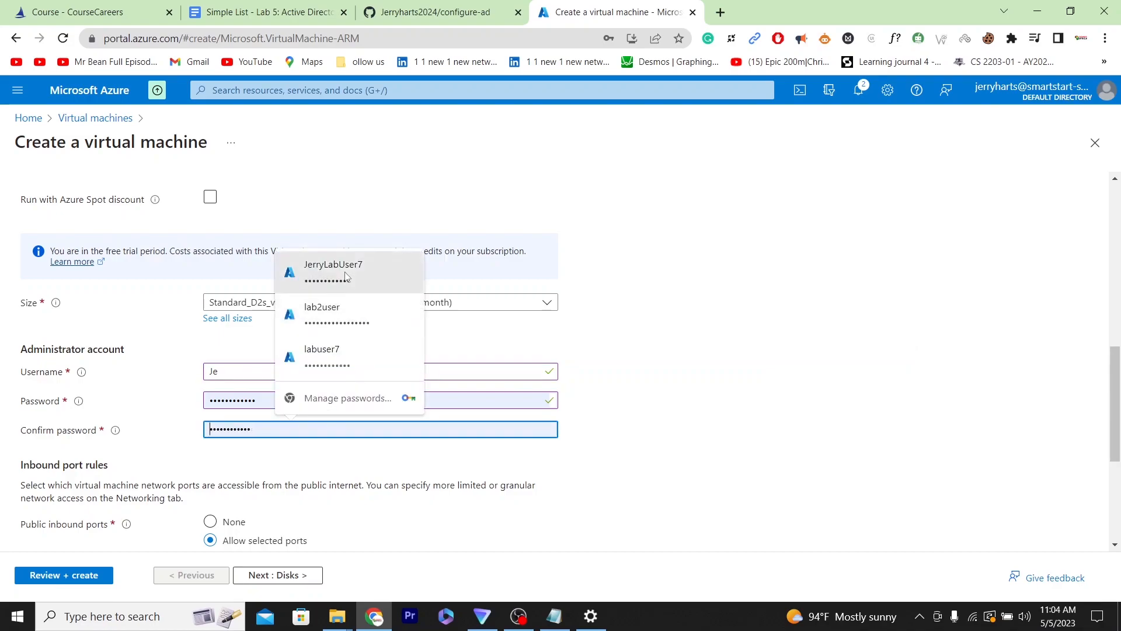
left_click(345, 276)
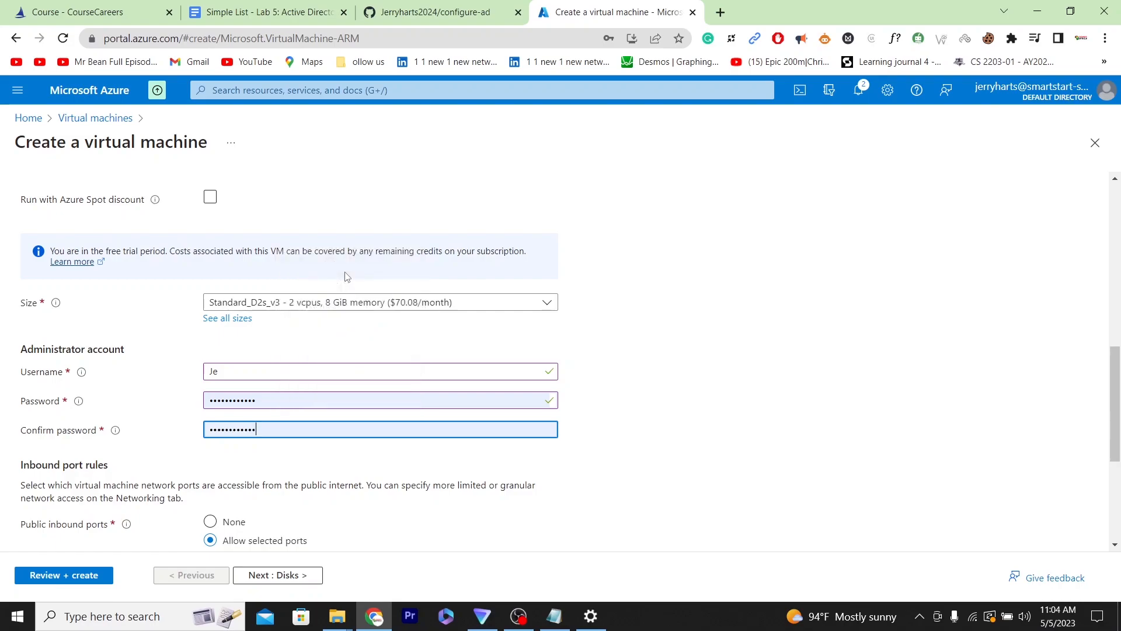
left_click(260, 427)
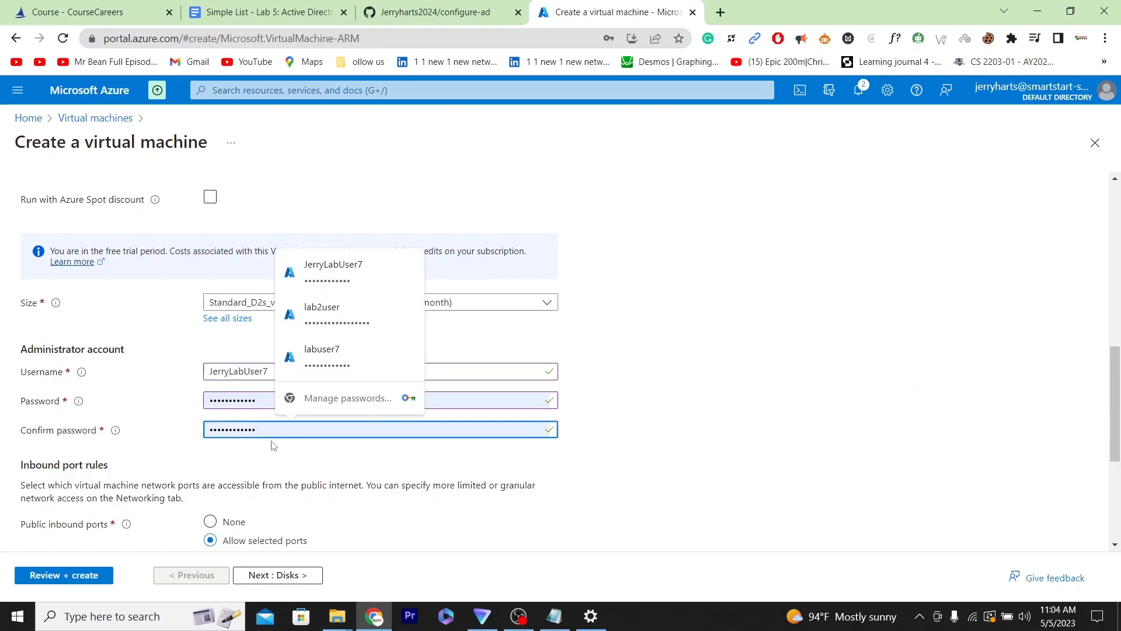
left_click(260, 399)
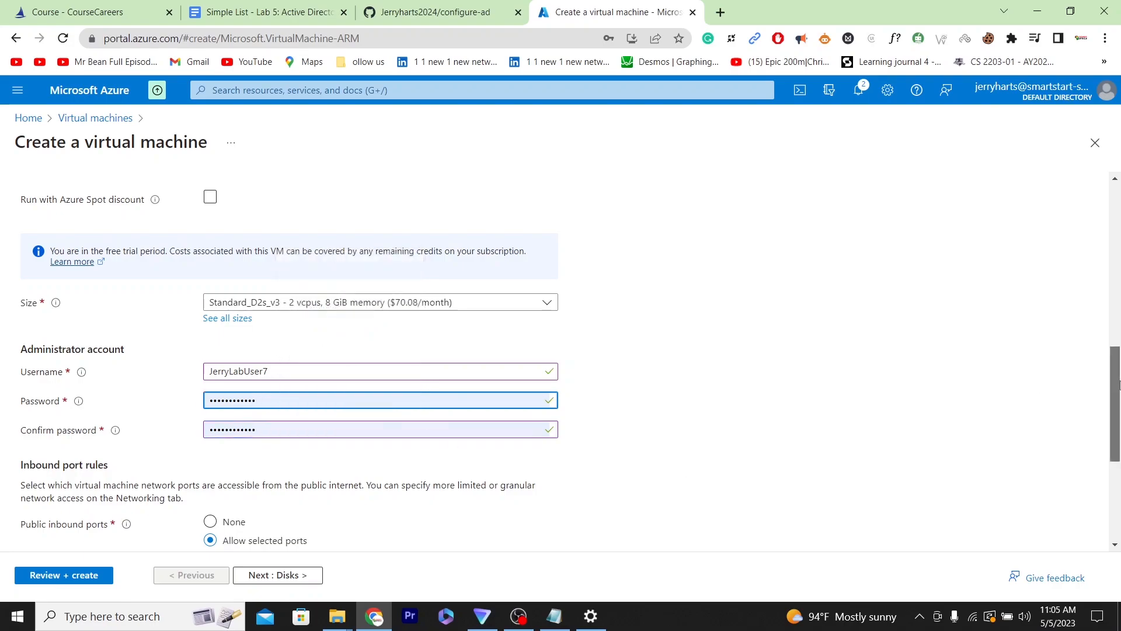
- Confirm eligibility for the Windows 10/11 multi-tenant hosting licence and advance to the Networking tab
scroll(1117, 385, "down", 4)
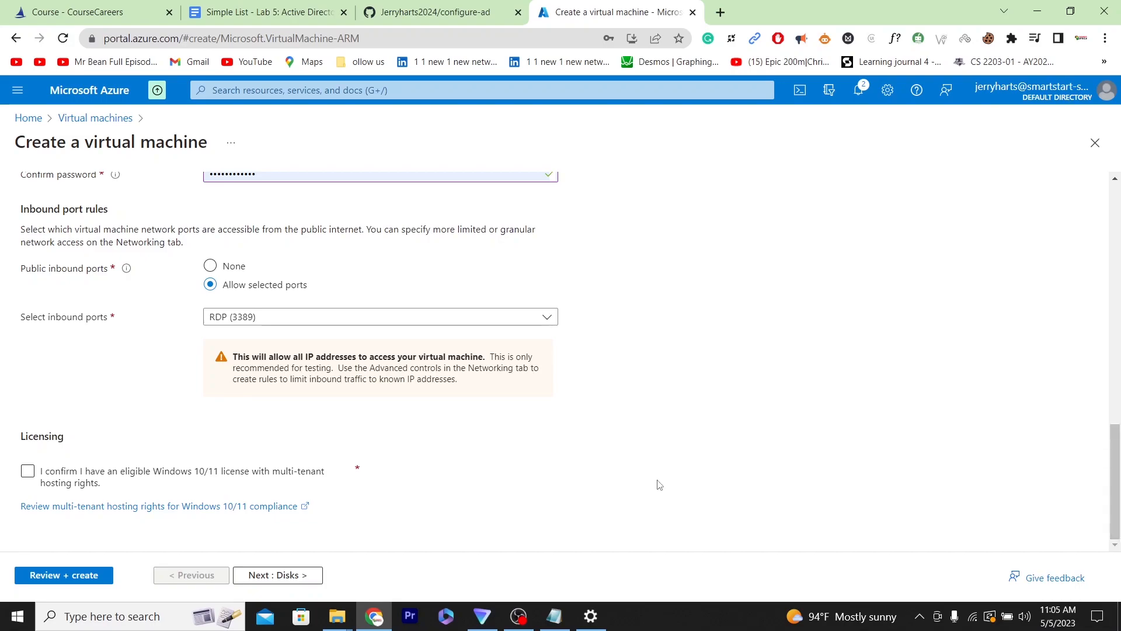
left_click(29, 472)
left_click(286, 576)
left_click(286, 576)
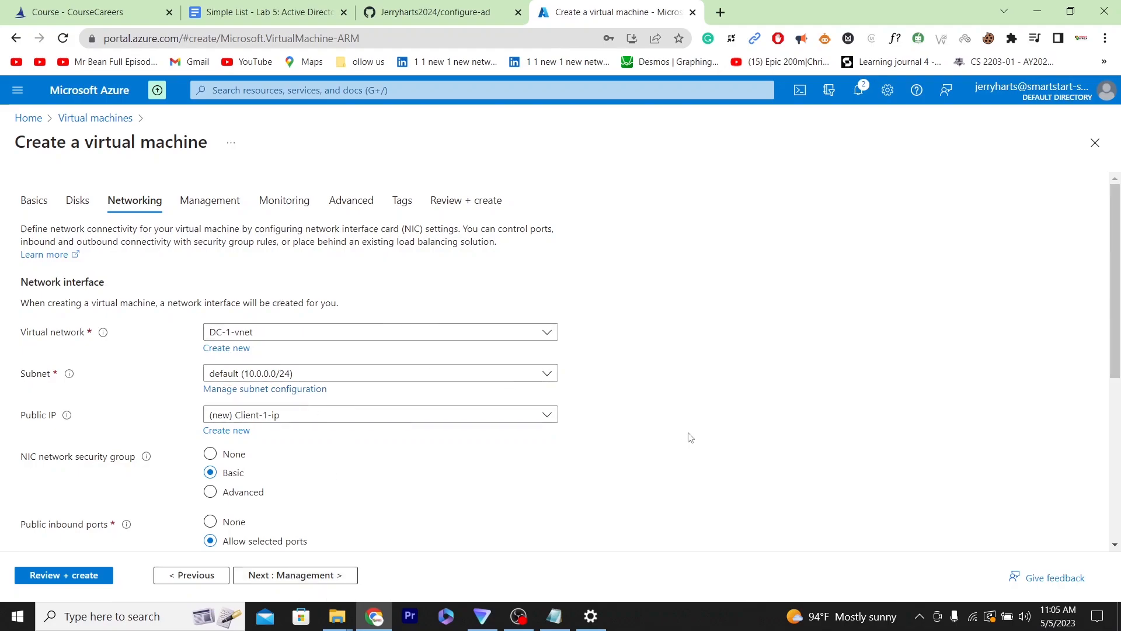
- Run Review + create and create the Client-1 virtual machine
left_click(60, 578)
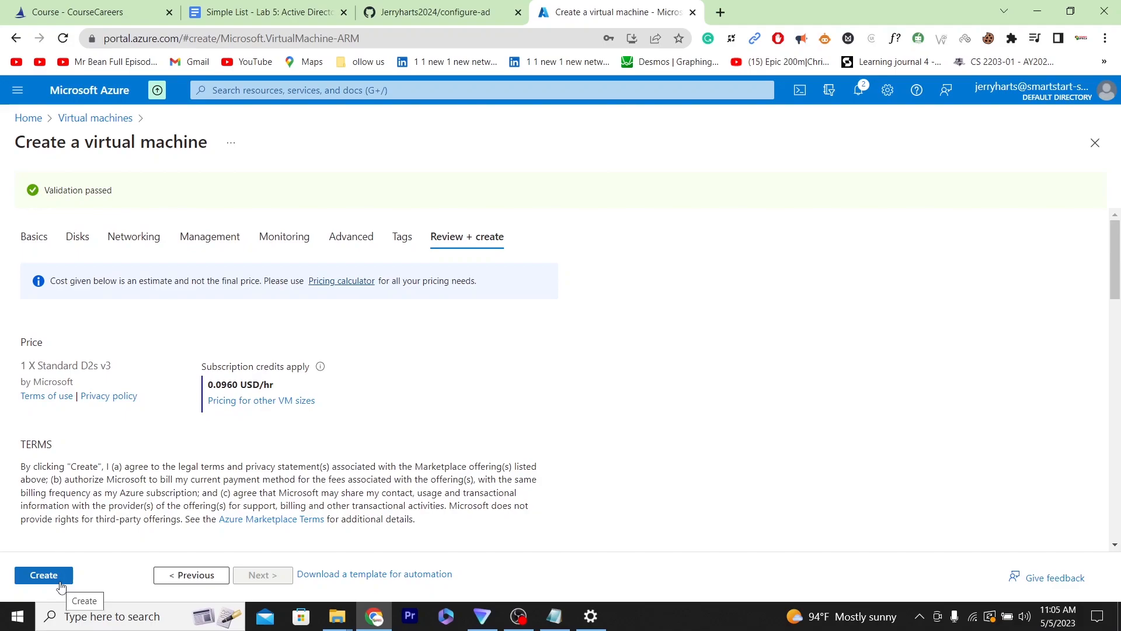
left_click(42, 578)
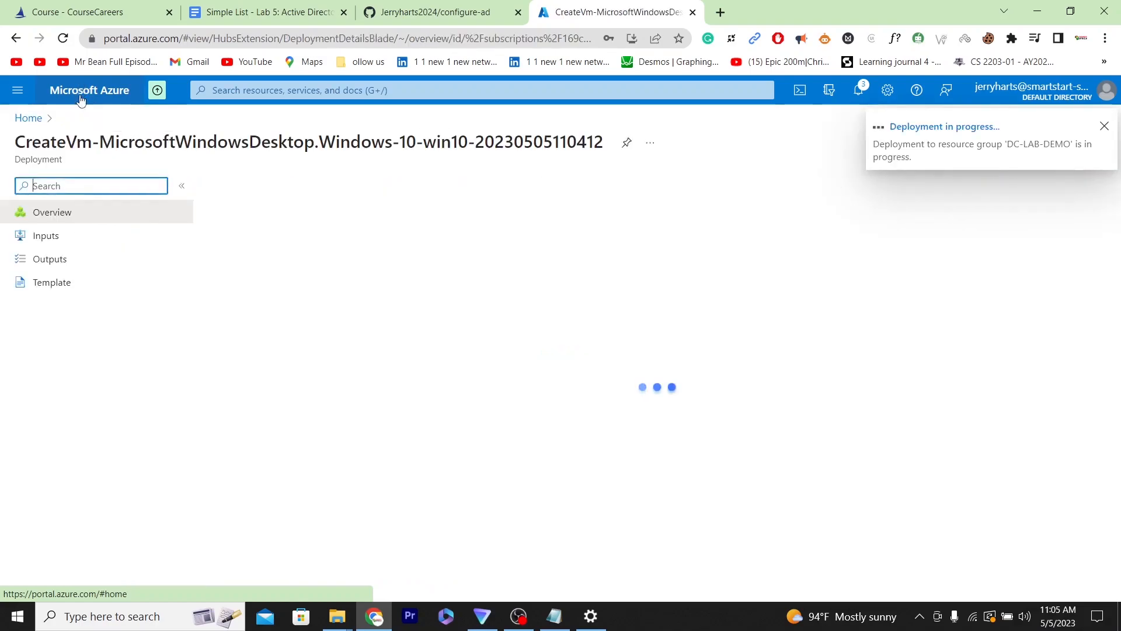
- Change the DC-1 network interface's ipconfig1 private IP assignment to Static and save it
left_click(80, 93)
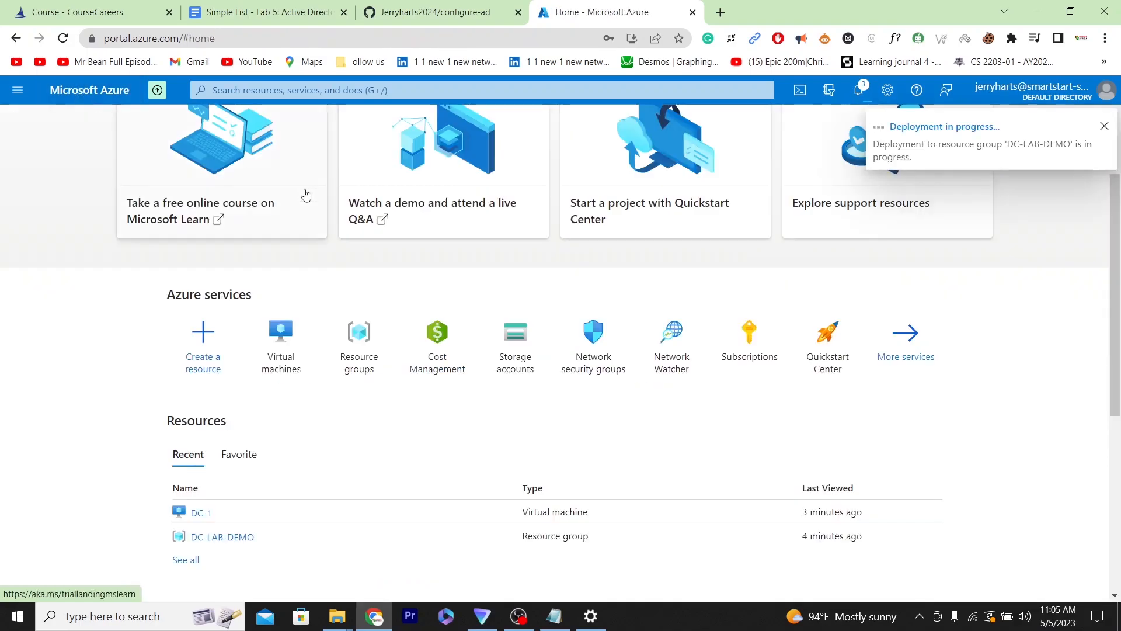
left_click(277, 342)
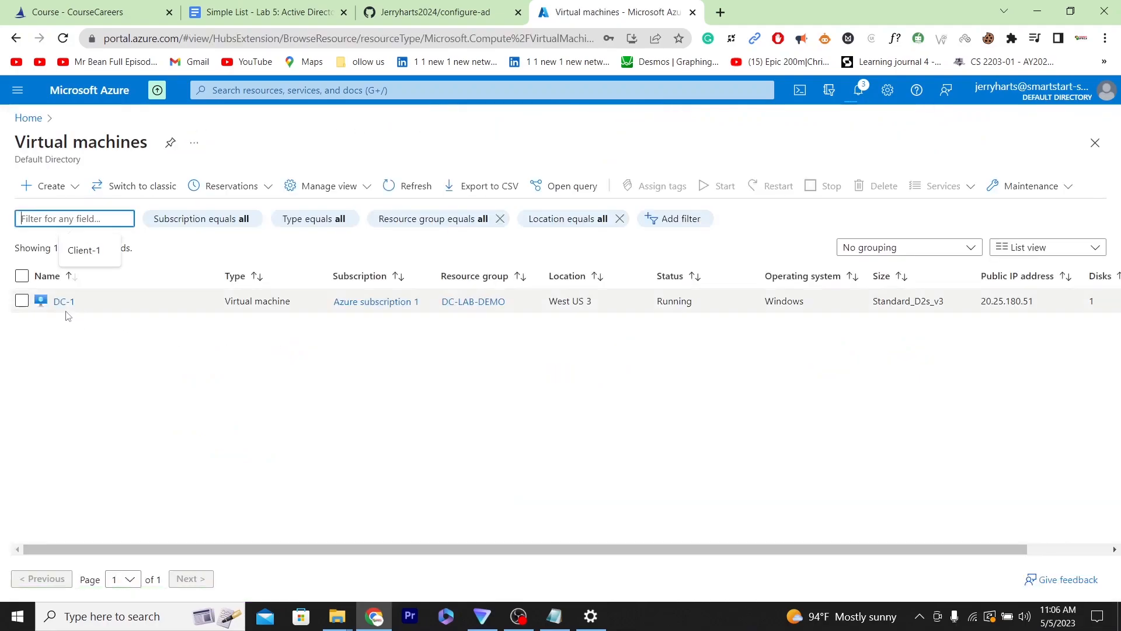
left_click(65, 304)
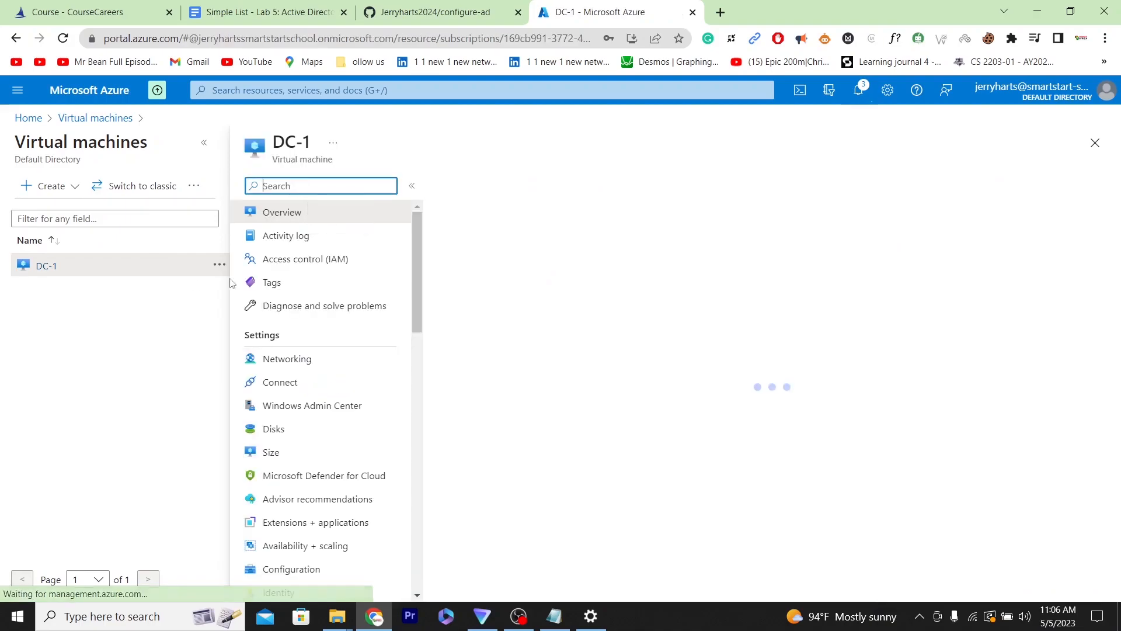
left_click(294, 360)
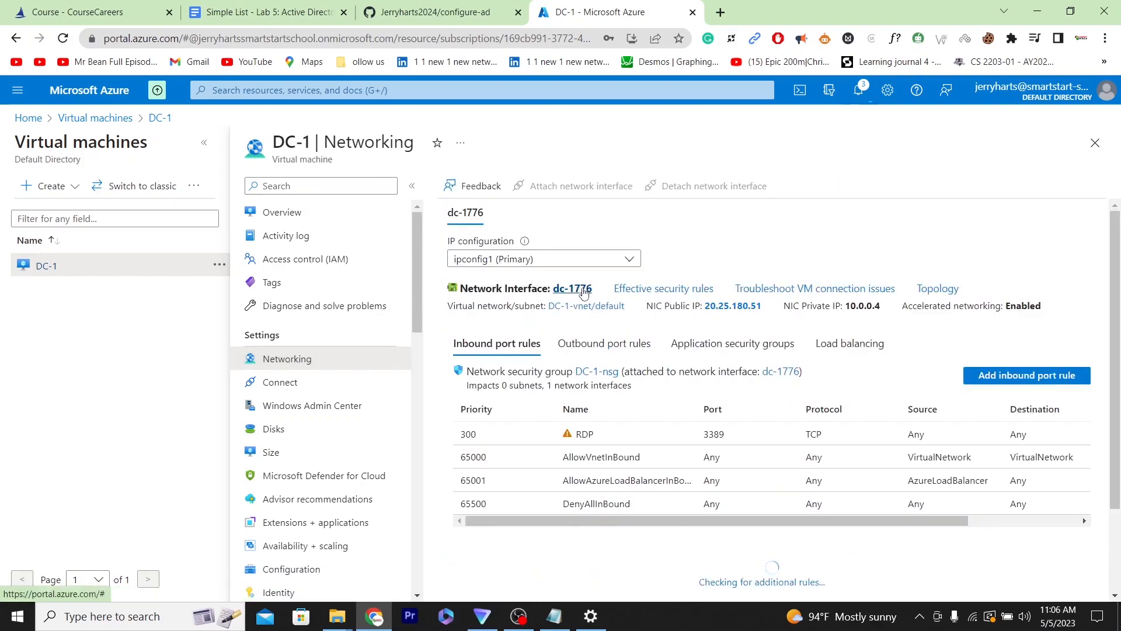
left_click(564, 290)
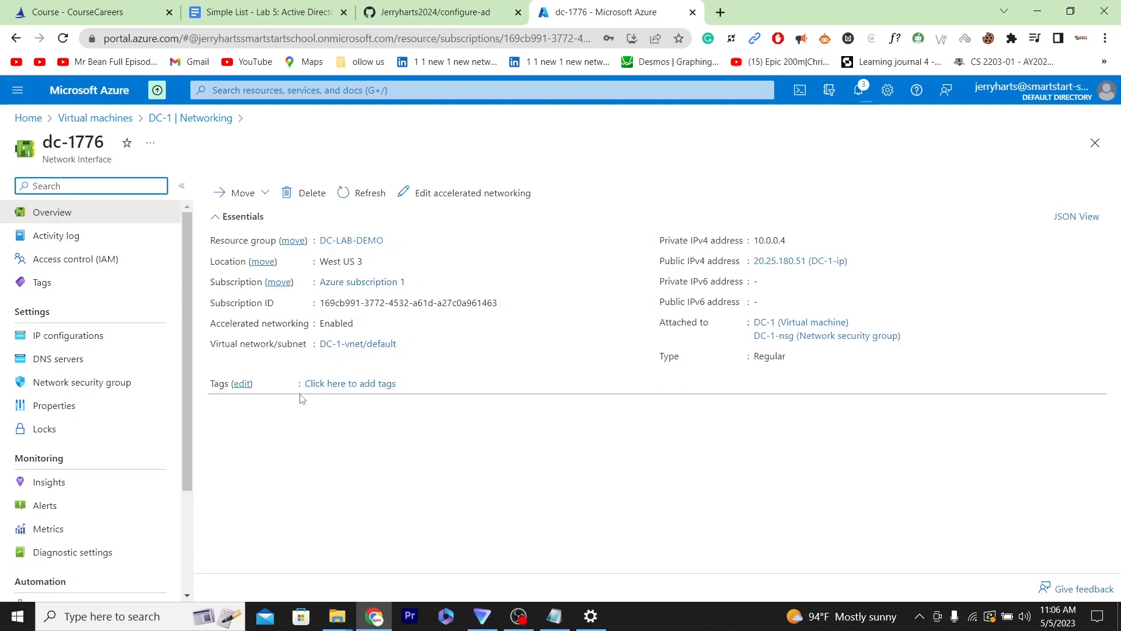
left_click(89, 337)
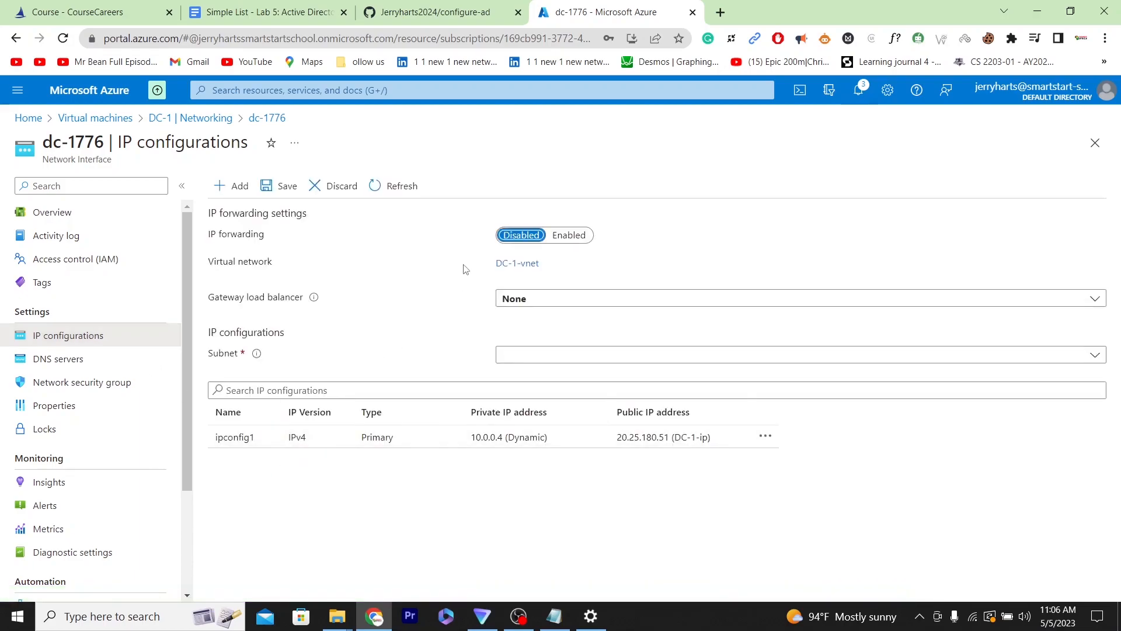
left_click(381, 448)
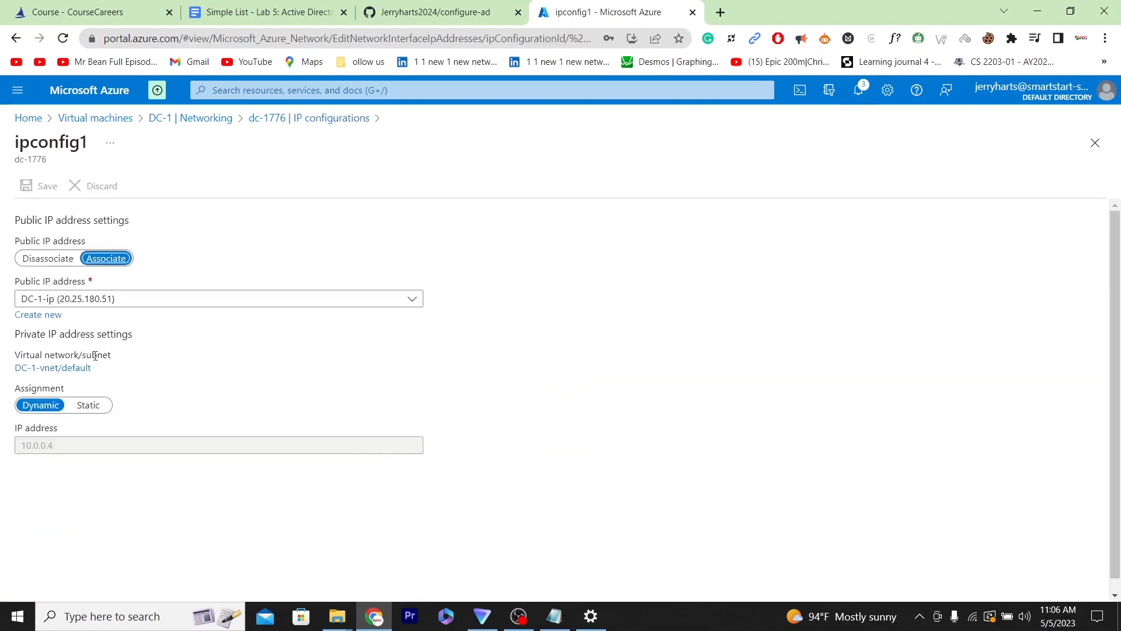
left_click(89, 407)
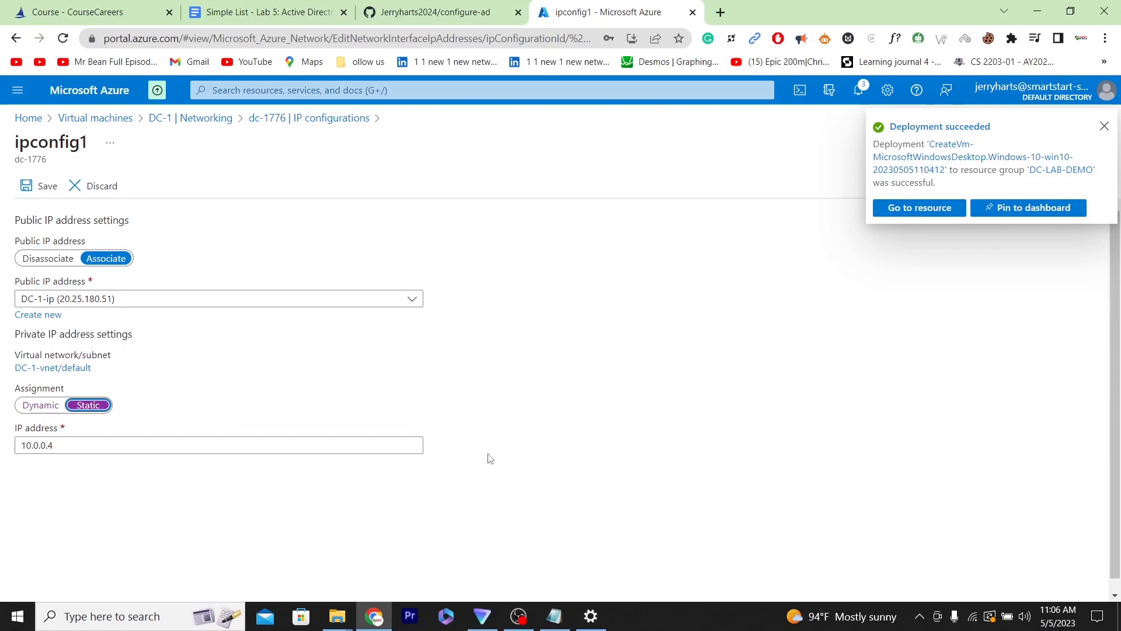
left_click(39, 187)
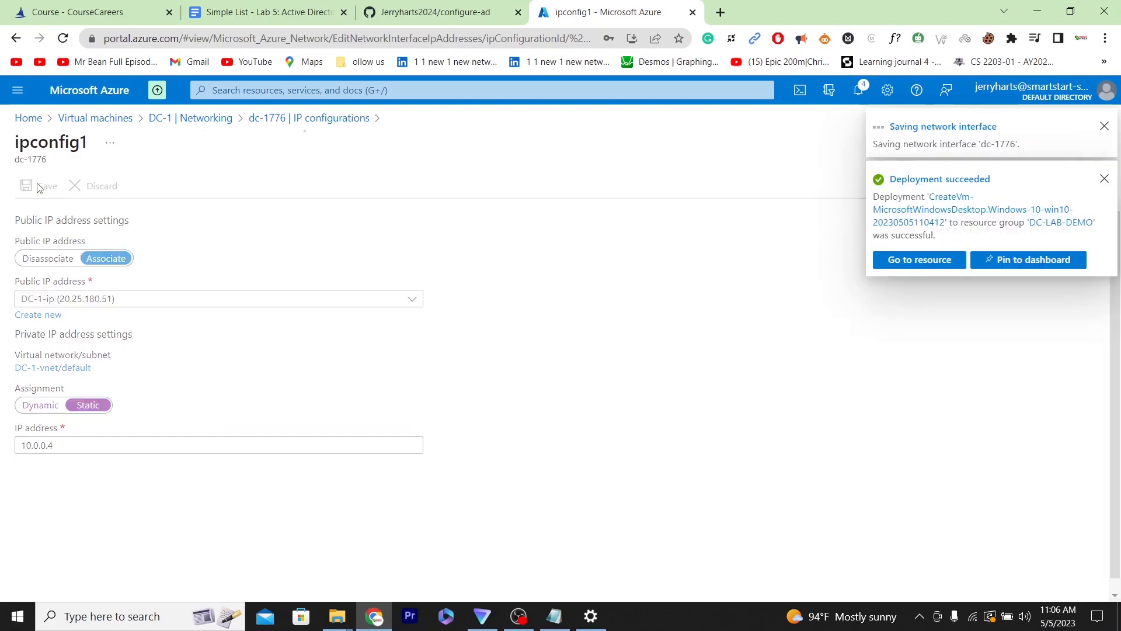
- Return to the virtual machines list and launch Remote Desktop Connection from Windows search
left_click(76, 88)
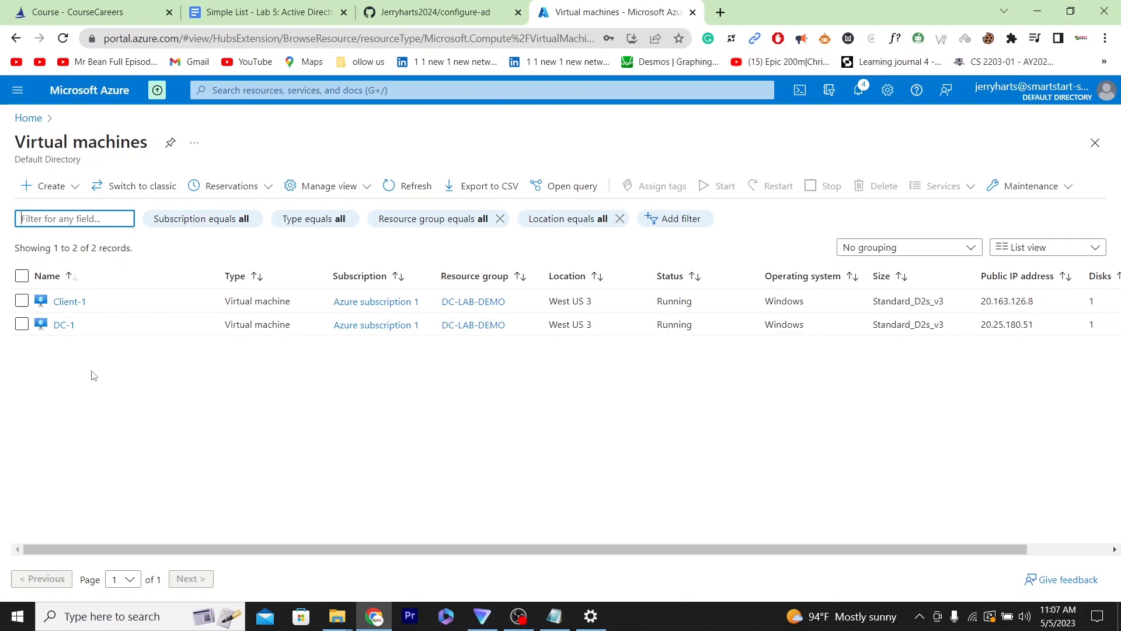
left_click_drag(509, 348, 451, 396)
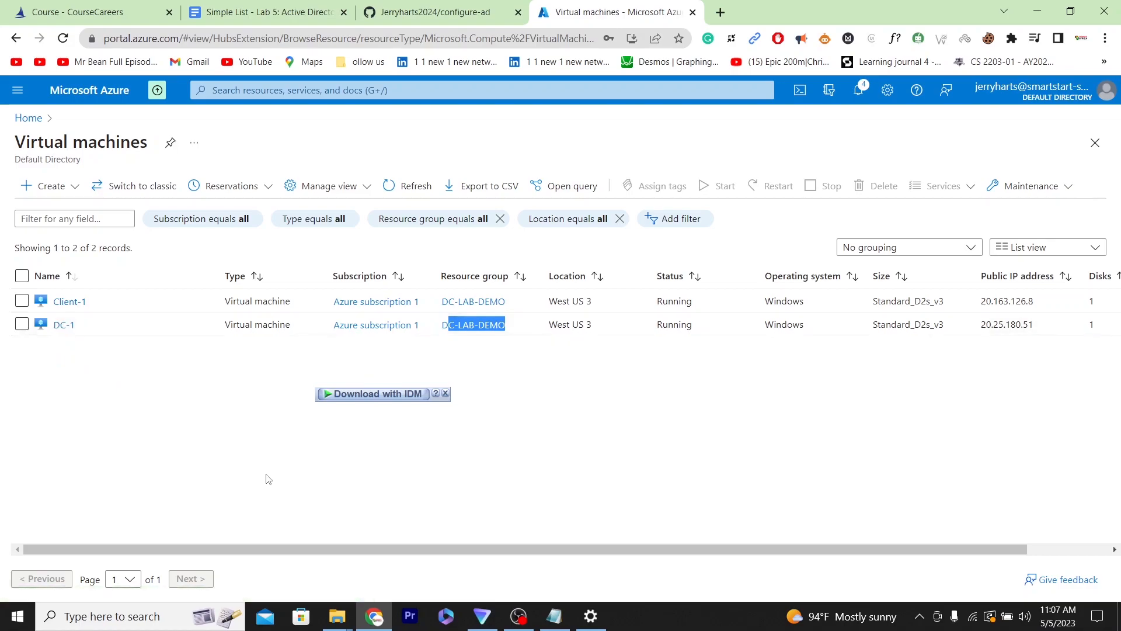
left_click(307, 438)
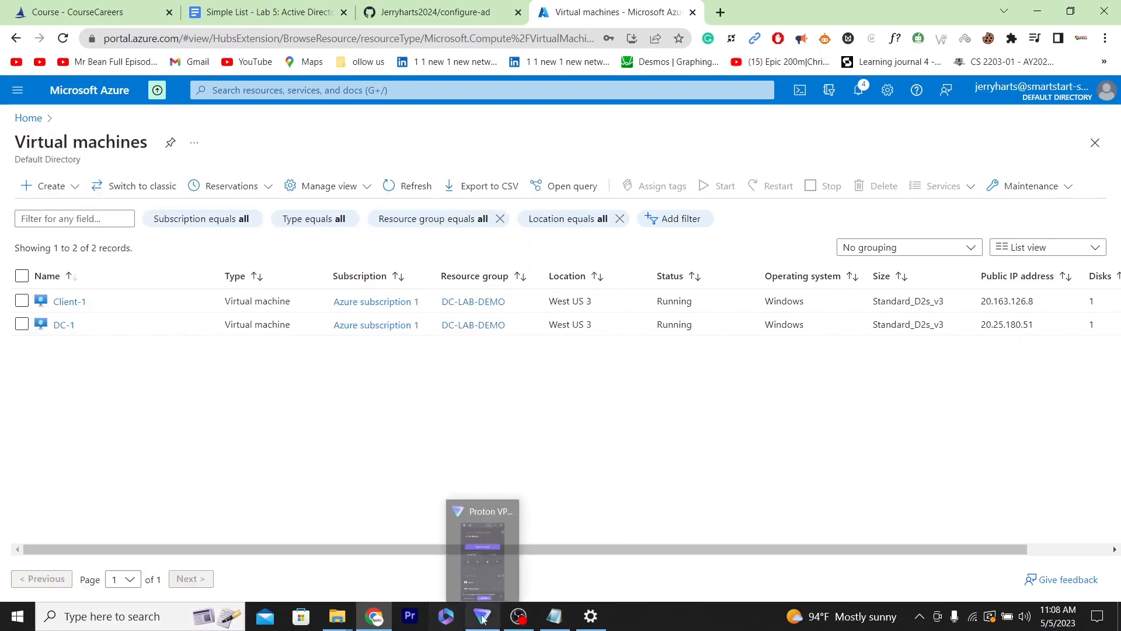
left_click(482, 618)
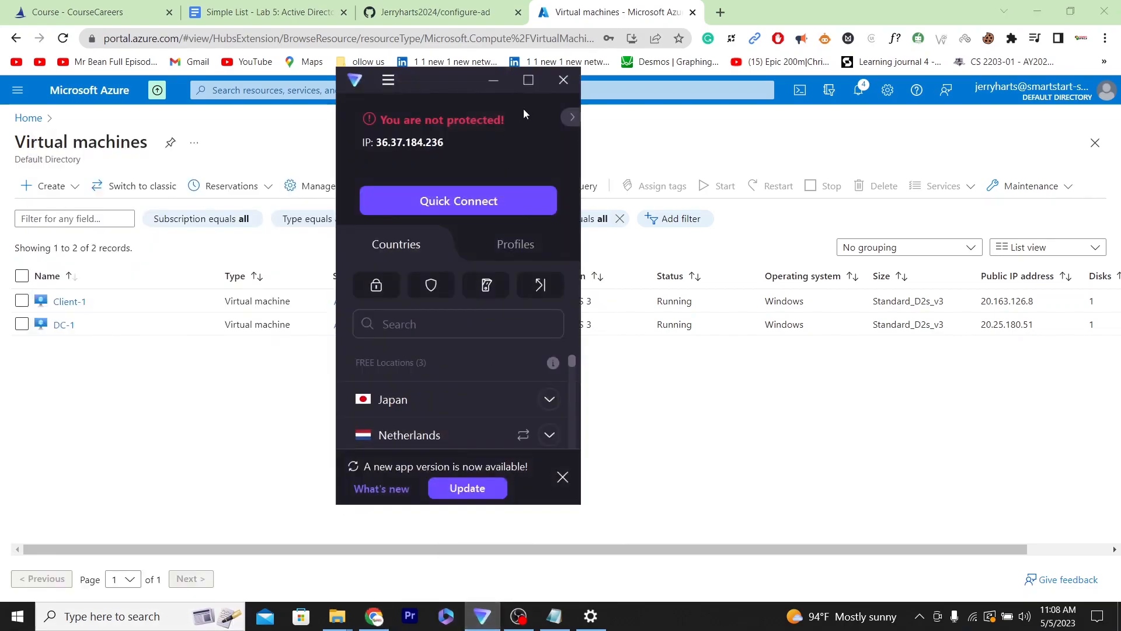
left_click(494, 80)
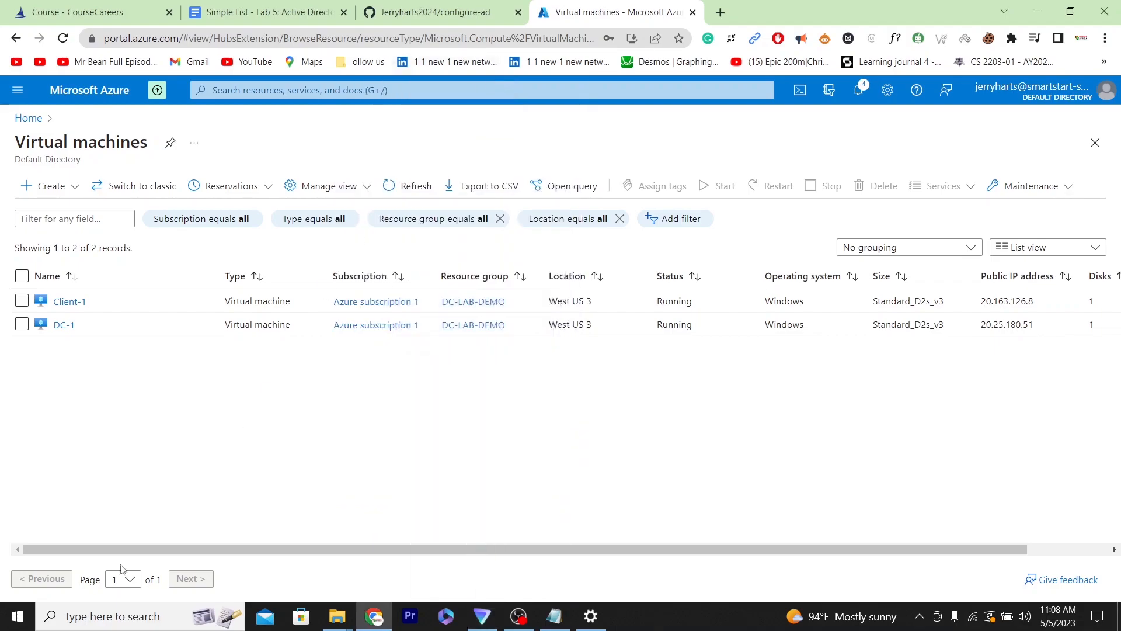
left_click(106, 610)
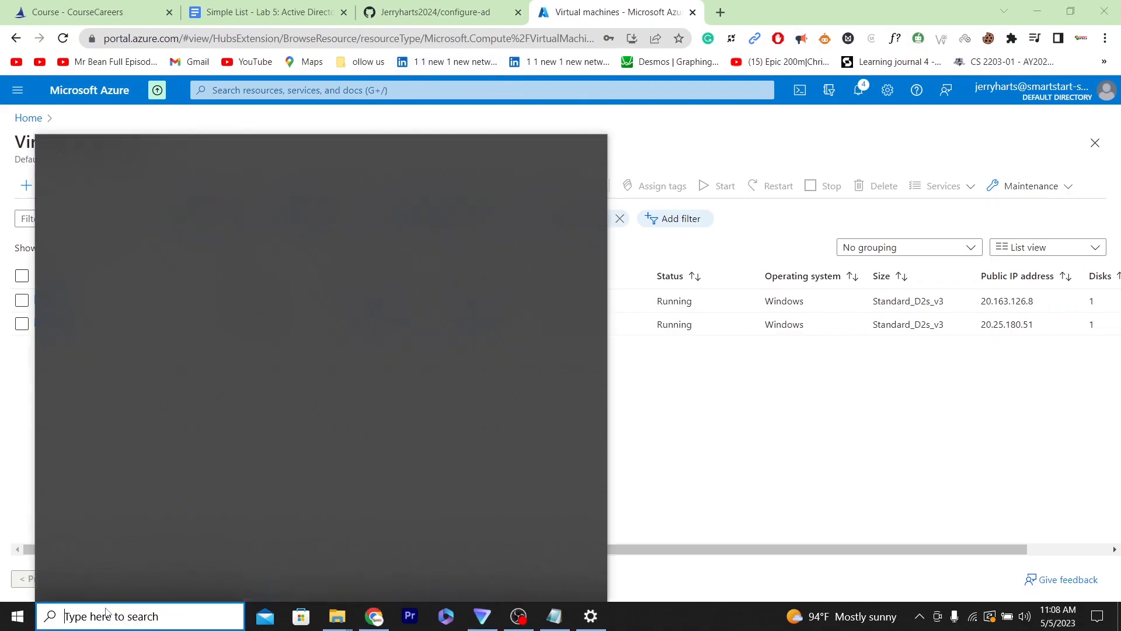
left_click(111, 334)
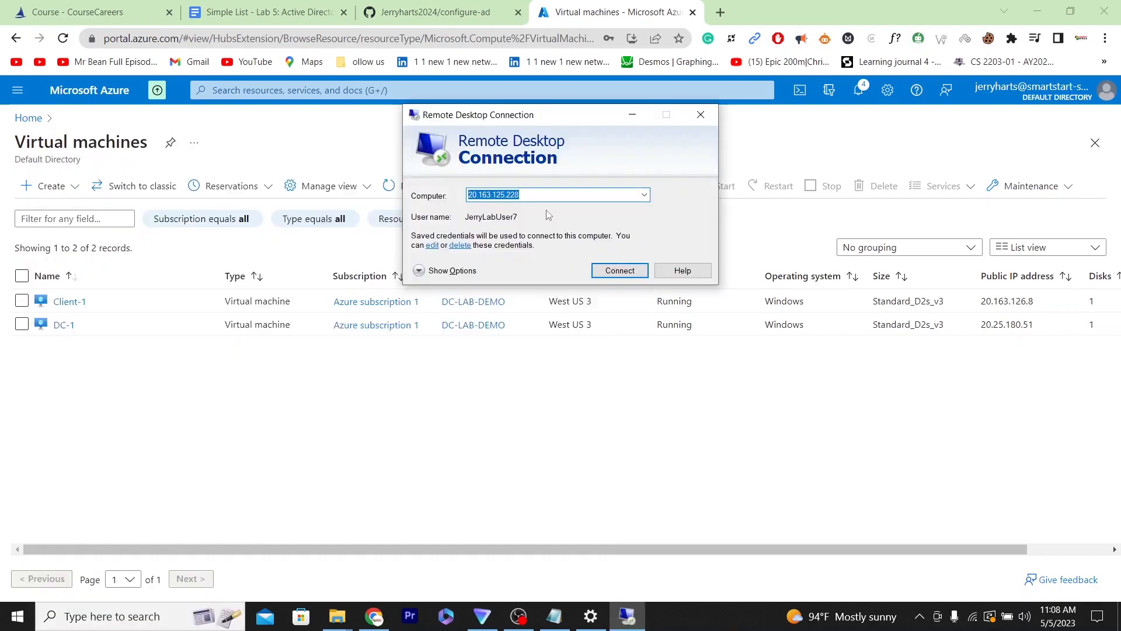
- Open Client-1's overview in a new tab and copy its public IP address
middle_click(68, 302)
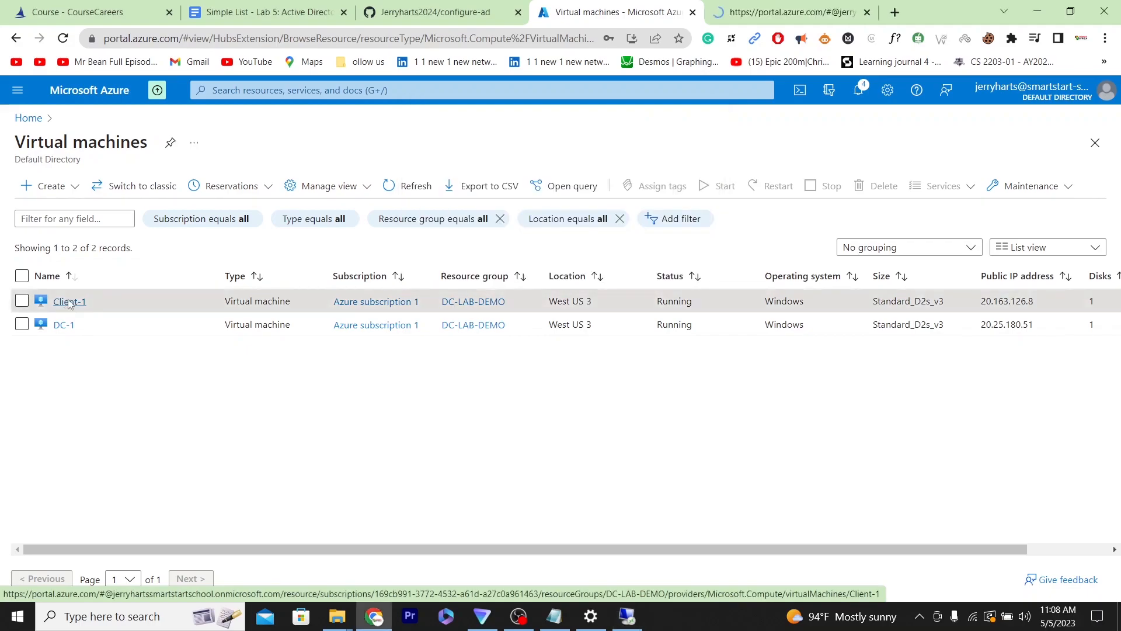
left_click(775, 15)
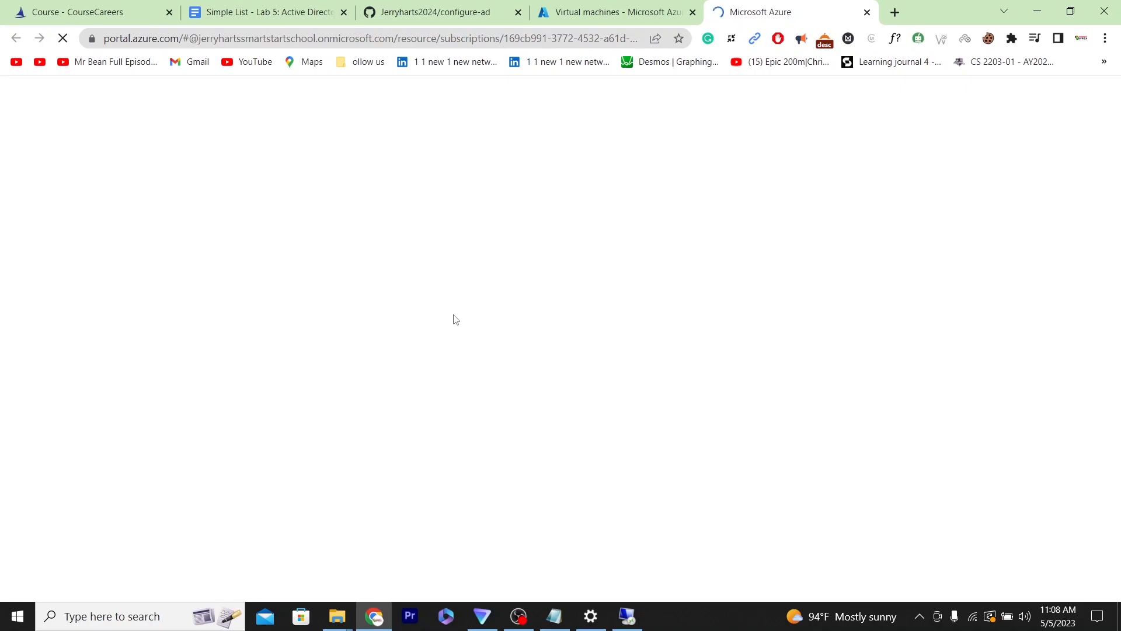
left_click(627, 618)
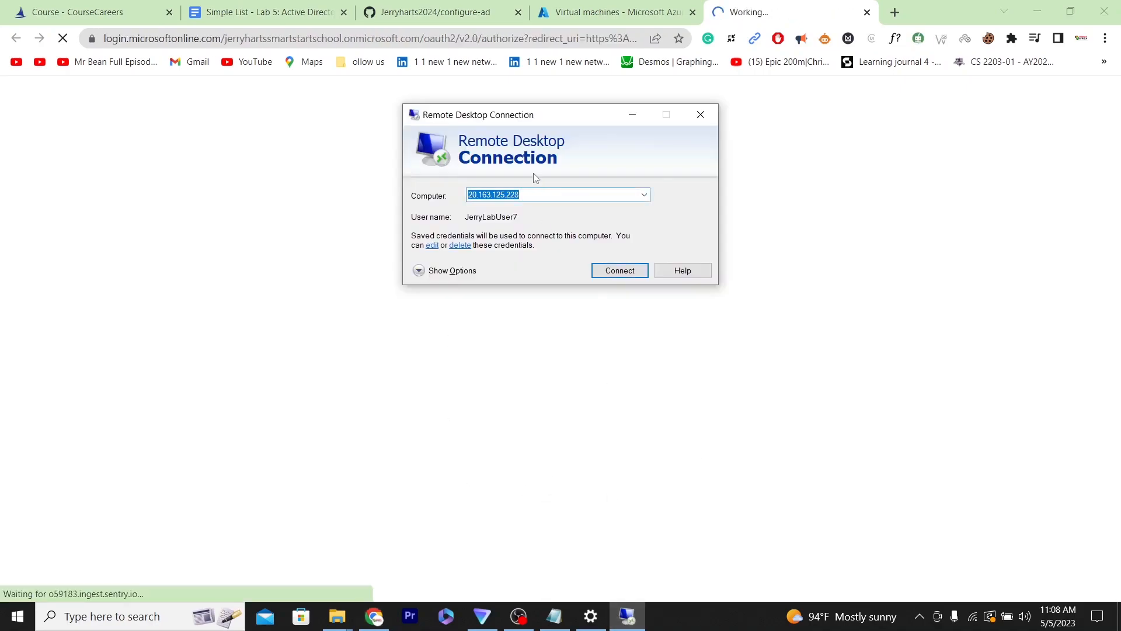
left_click_drag(554, 111, 798, 221)
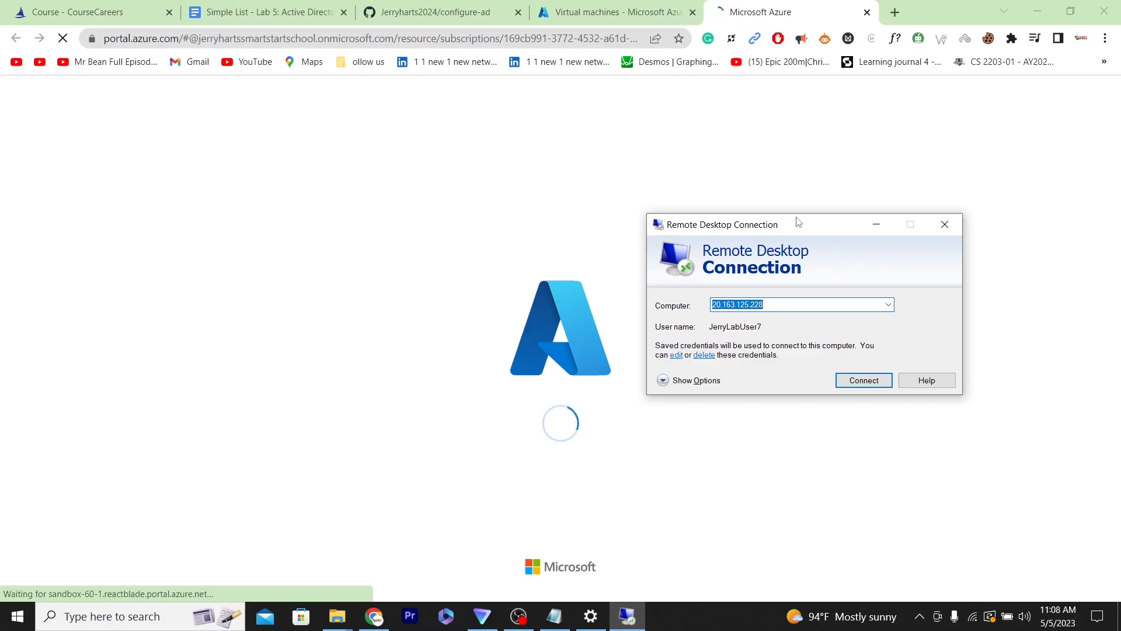
left_click_drag(775, 227, 481, 234)
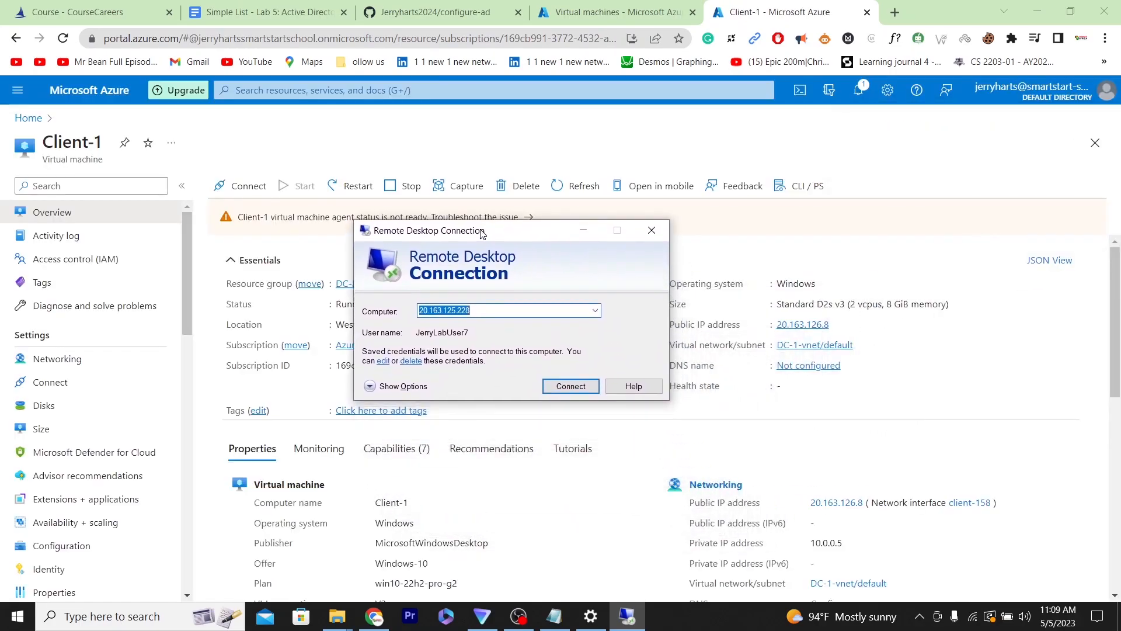
left_click_drag(776, 310, 891, 341)
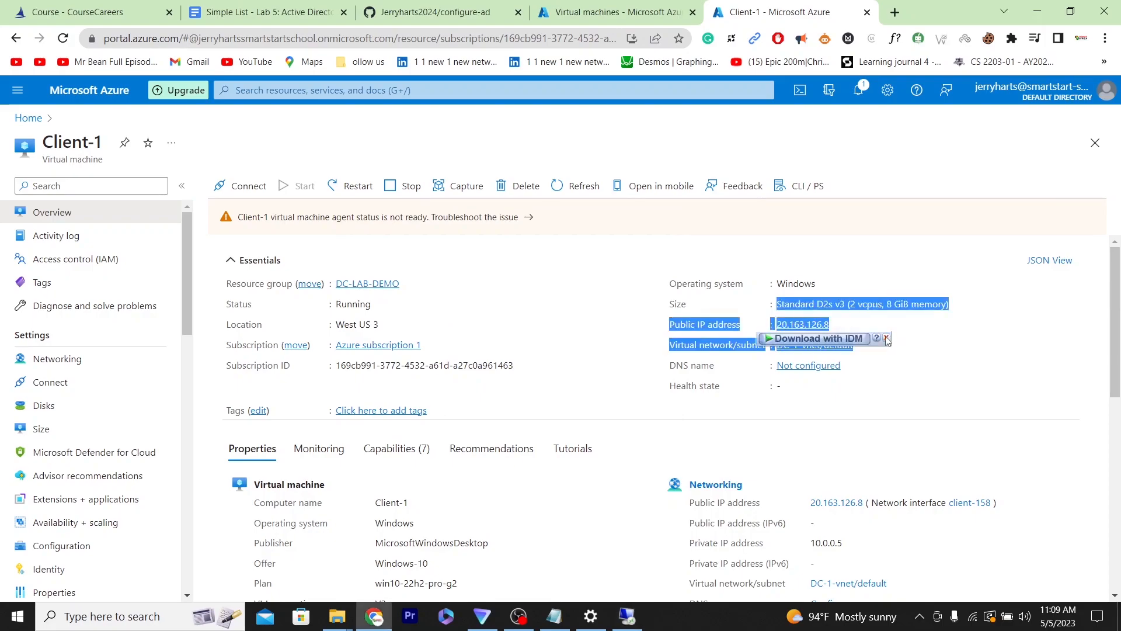
left_click(886, 338)
left_click(837, 325)
left_click(838, 325)
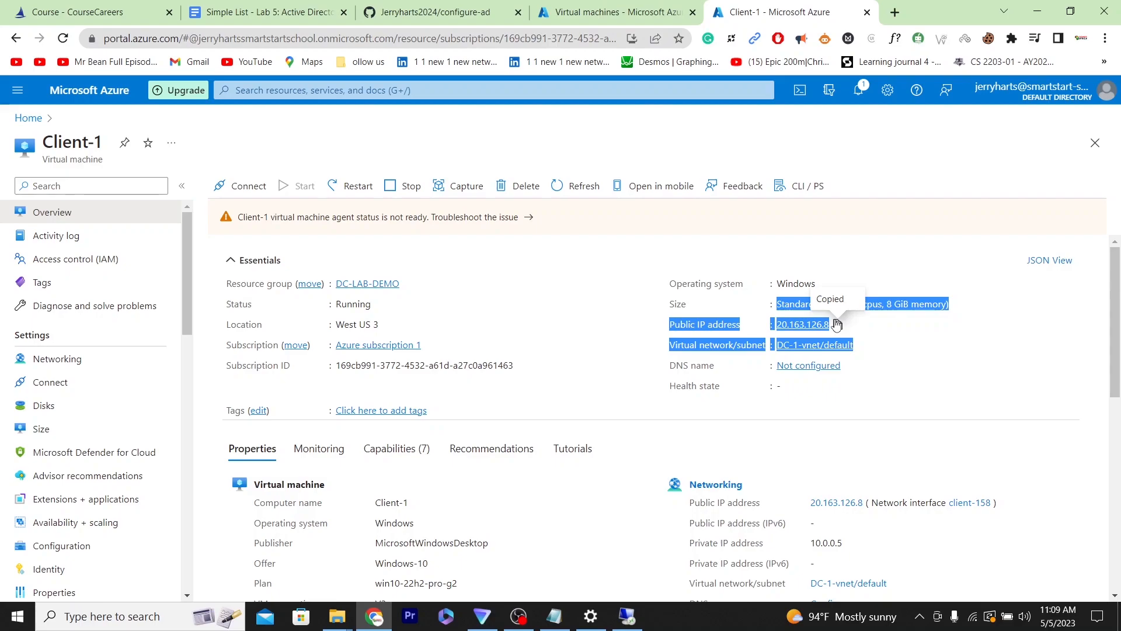
- Start a Remote Desktop connection to Client-1 at 20.163.126.8 and enter the admin username
left_click(627, 616)
left_click(576, 384)
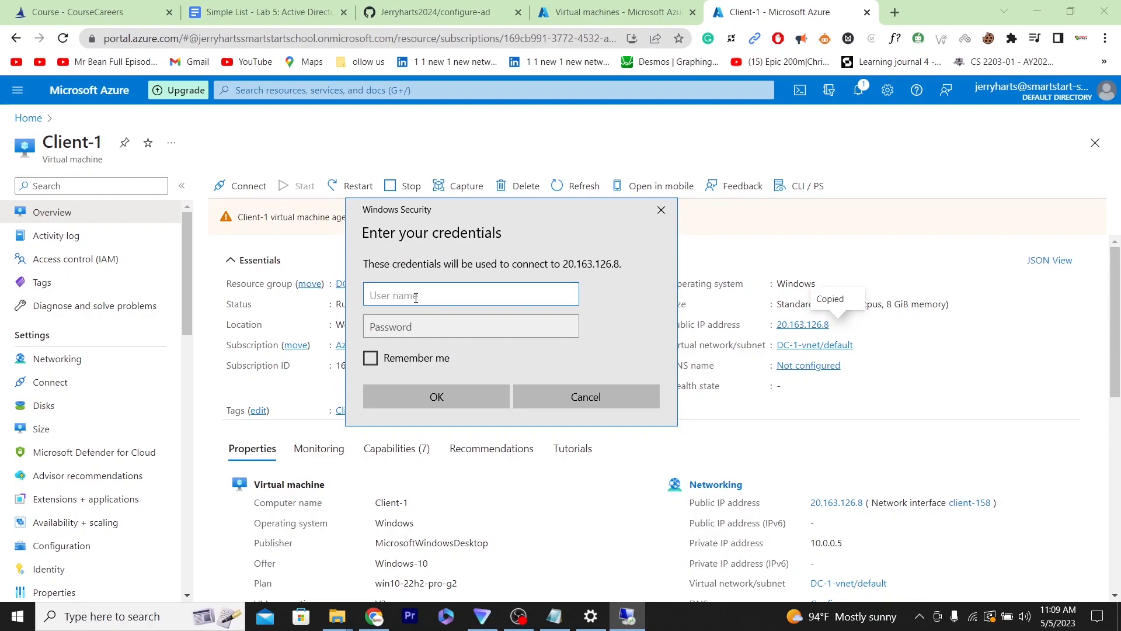
type("JerryLabUser7")
- Enter the account password, save the credentials, and accept the certificate warning to connect
left_click(448, 324)
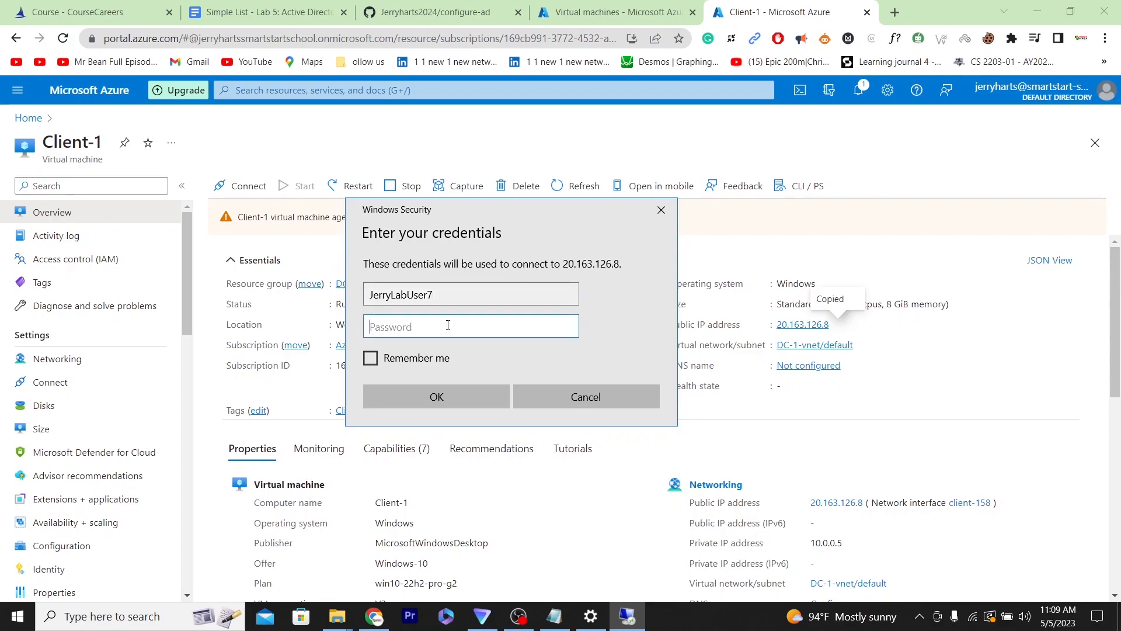
type("••••••••••••")
left_click(569, 327)
left_click(569, 328)
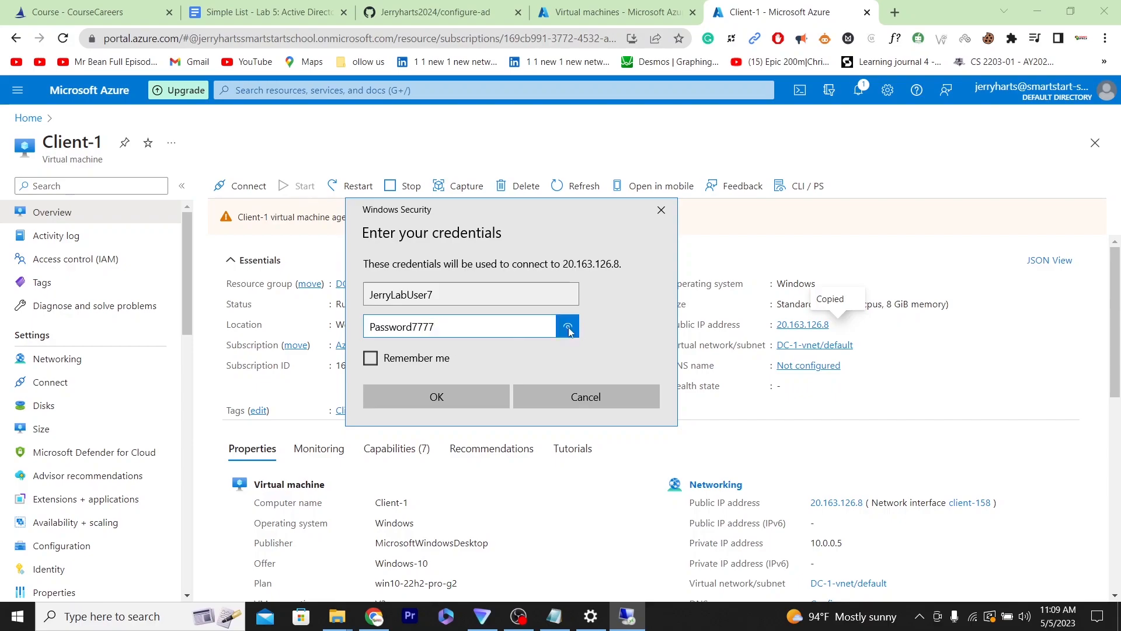
left_click(377, 361)
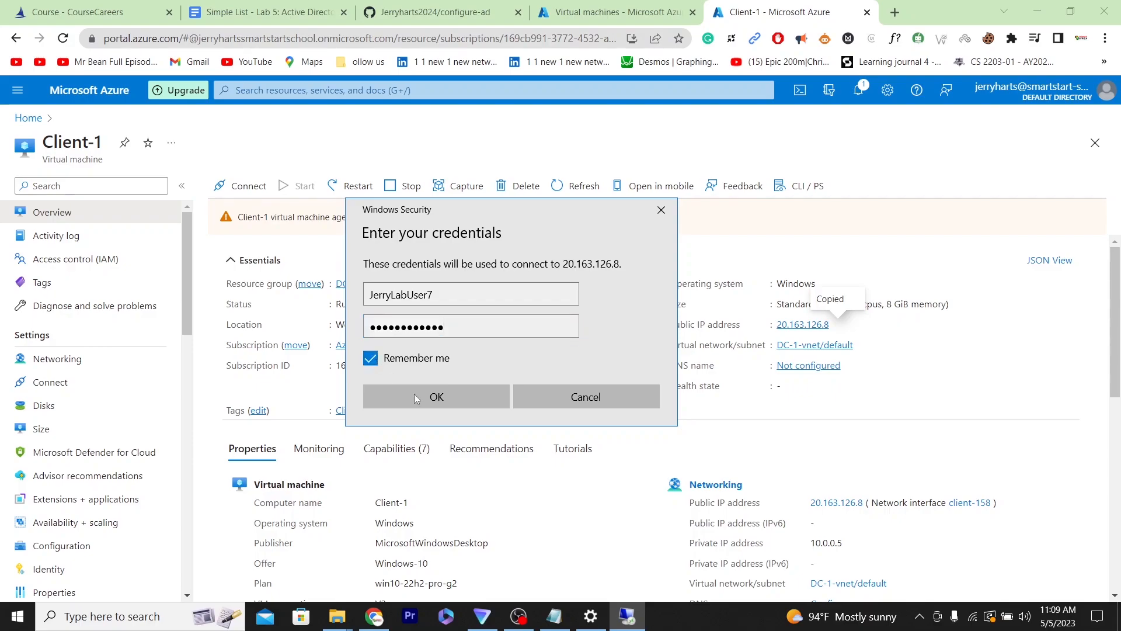
left_click(467, 395)
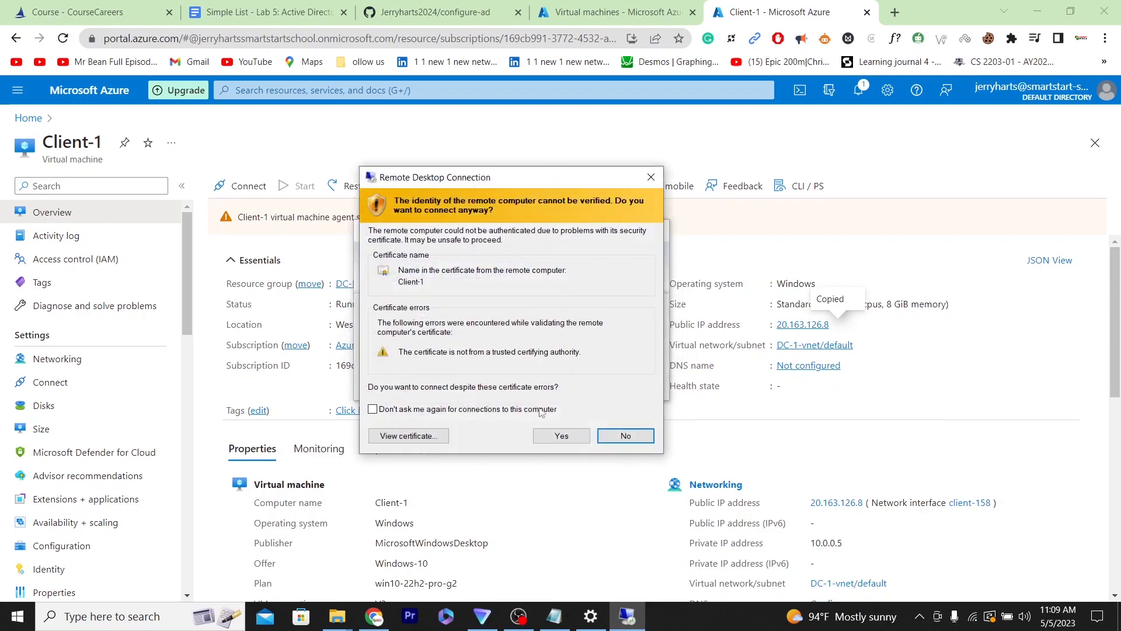
left_click(562, 437)
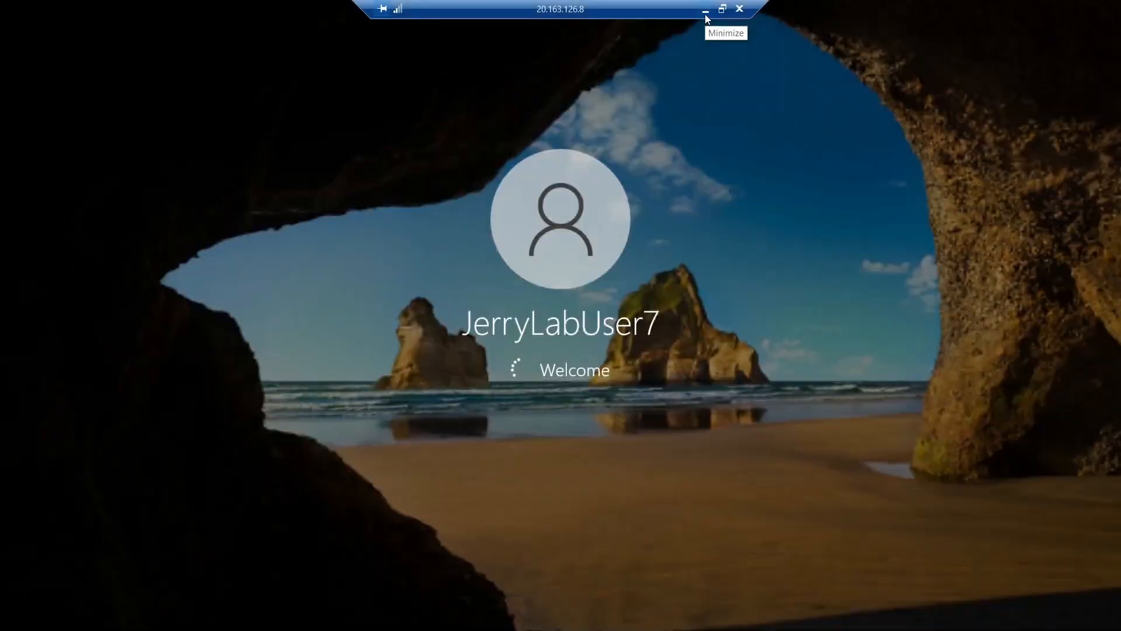
- Open DC-1's overview in the portal and copy its private IP address
left_click(706, 14)
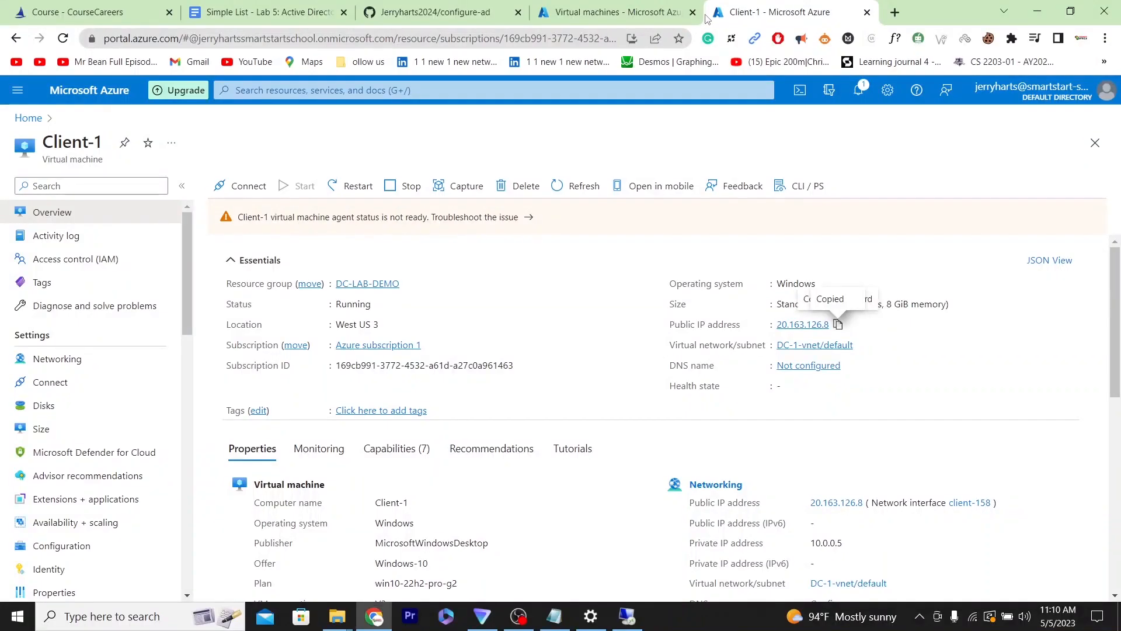
left_click(615, 14)
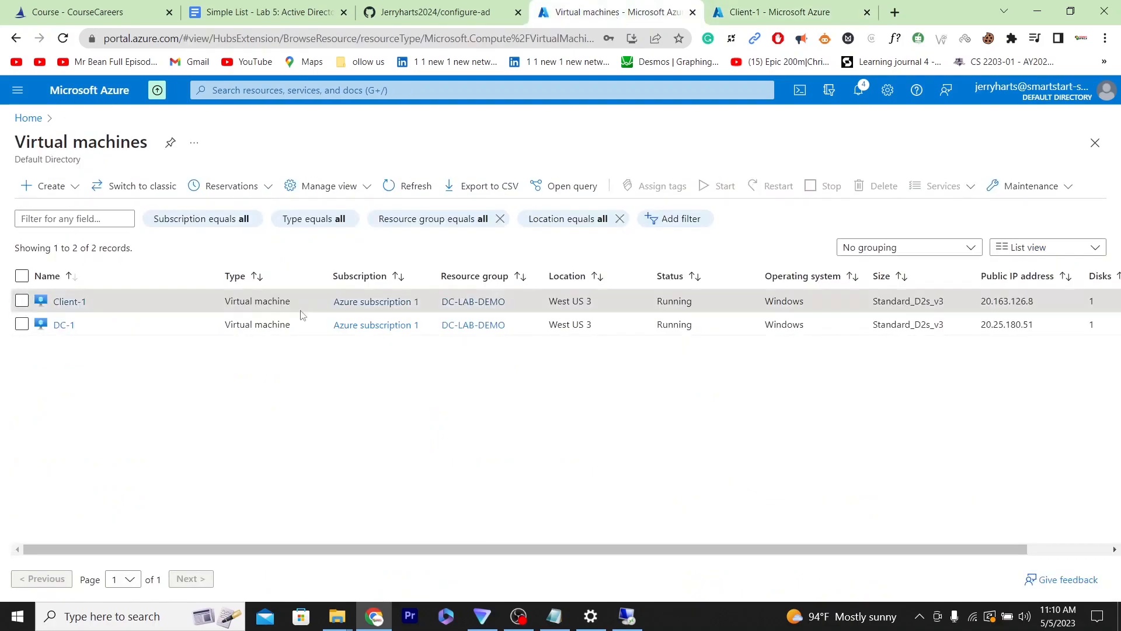
left_click(62, 326)
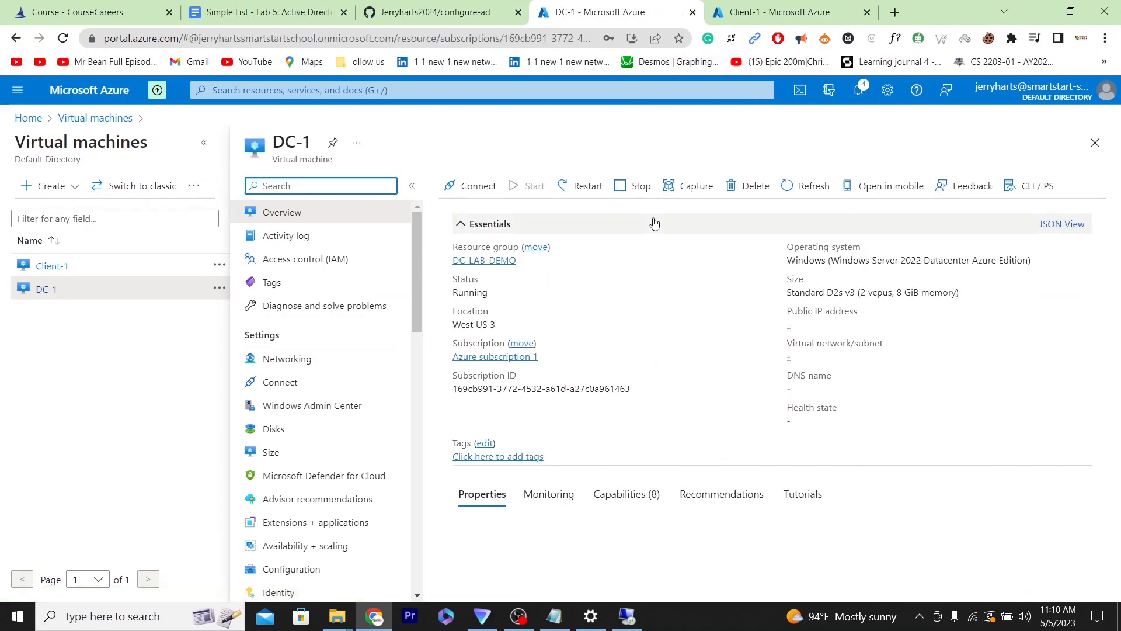
left_click_drag(1119, 265, 1117, 345)
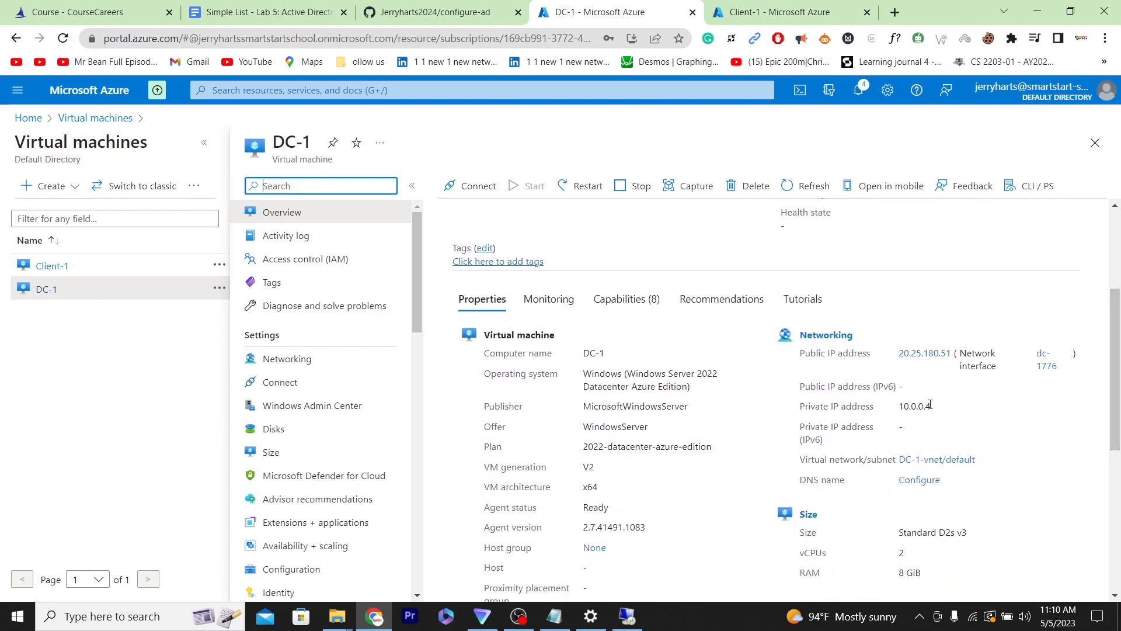
left_click_drag(931, 405, 898, 416)
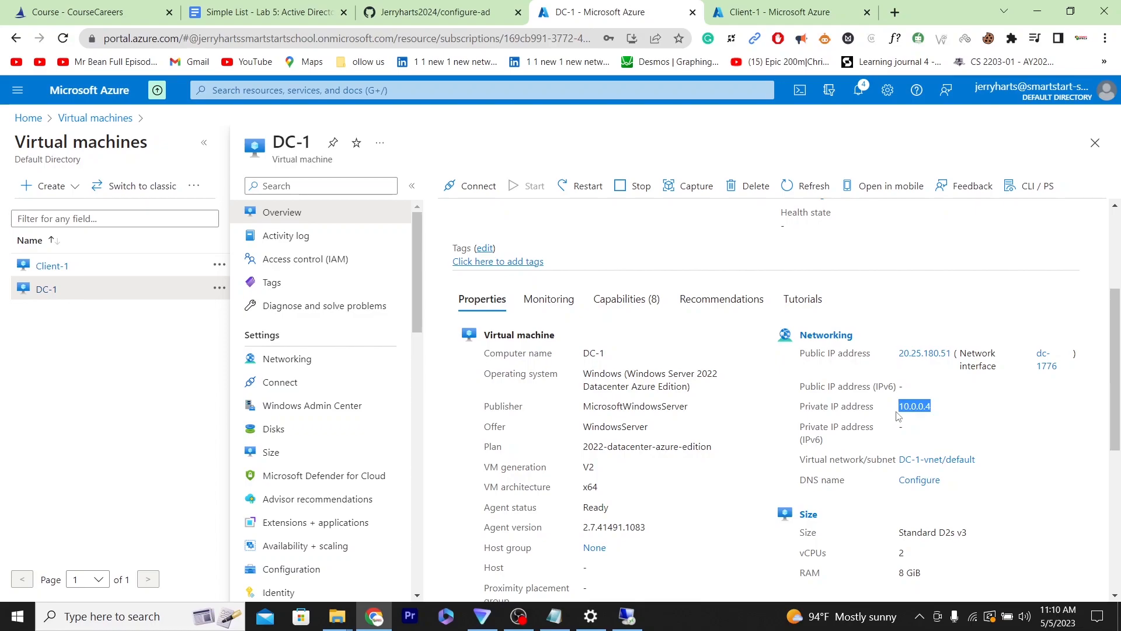
right_click(915, 407)
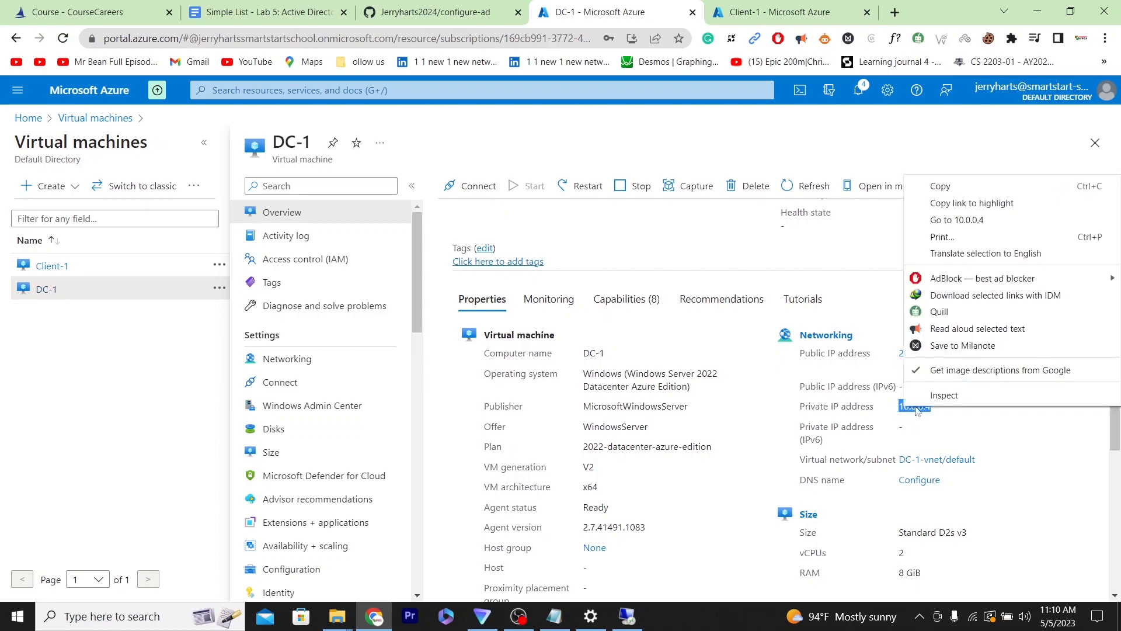
left_click(958, 192)
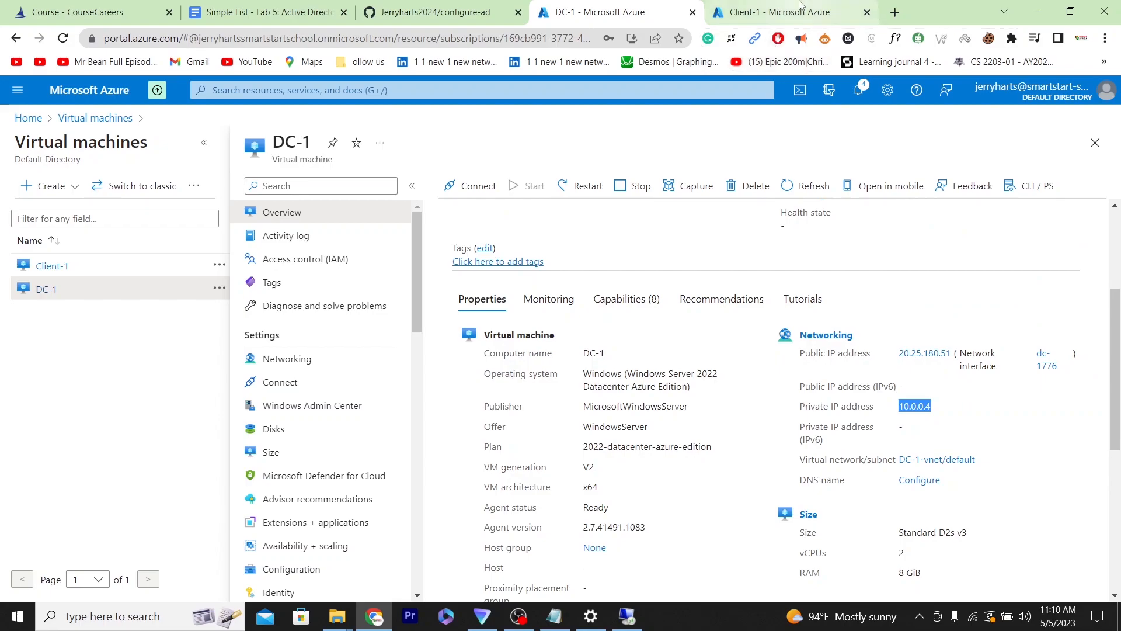
- In the Client-1 session, turn off Location, Tailored experiences, Advertising ID and Inking & typing, accept, and allow network discovery
left_click(779, 12)
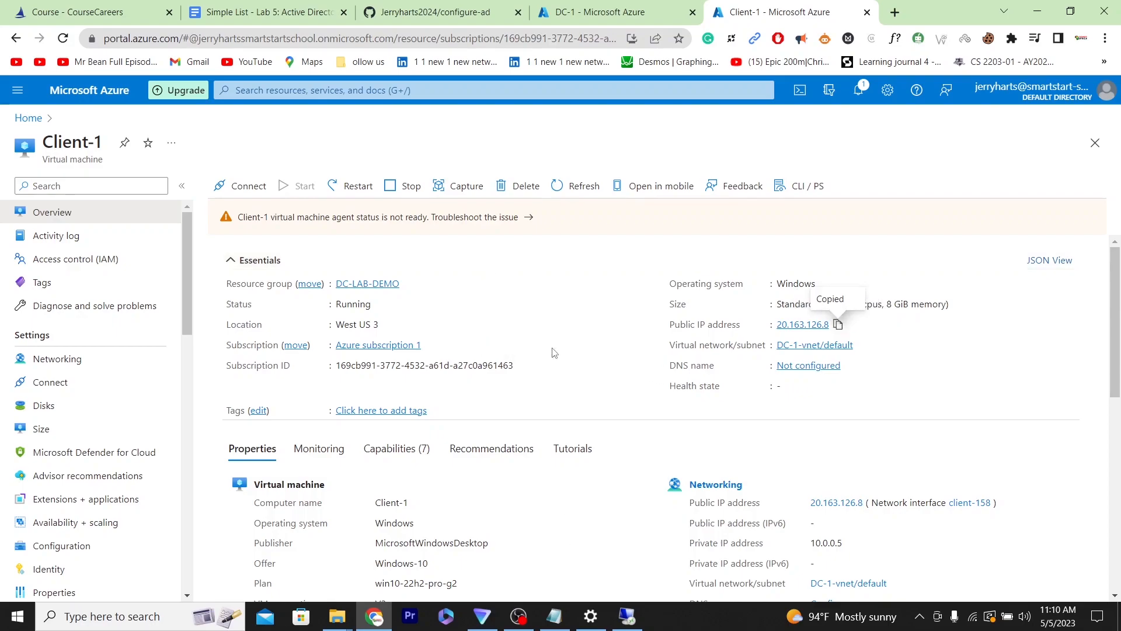
left_click(625, 618)
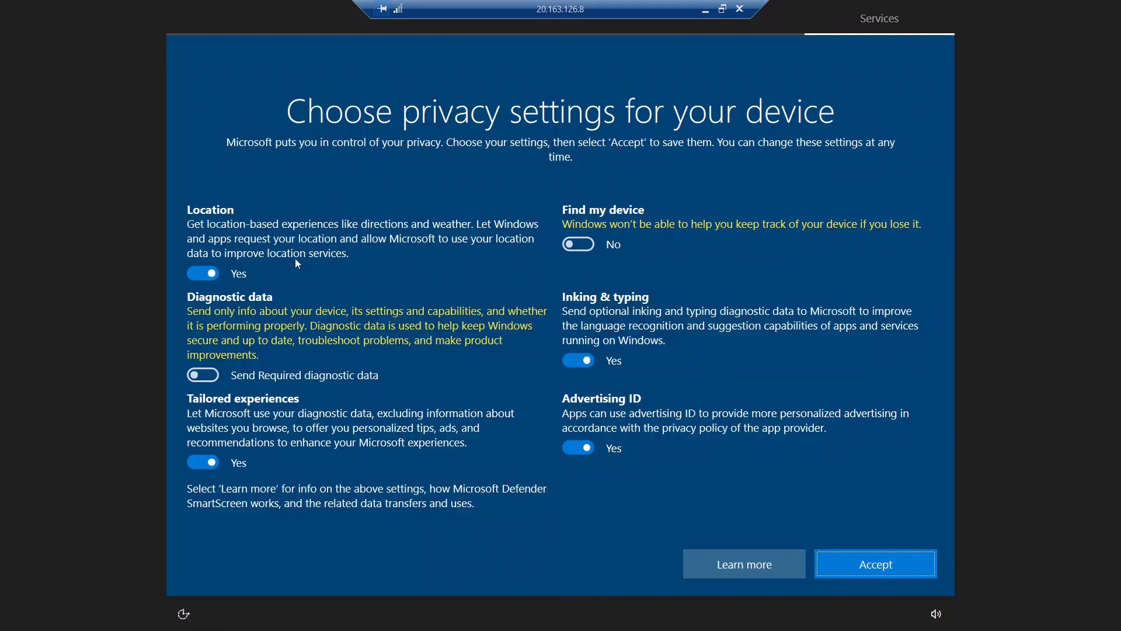
left_click(209, 275)
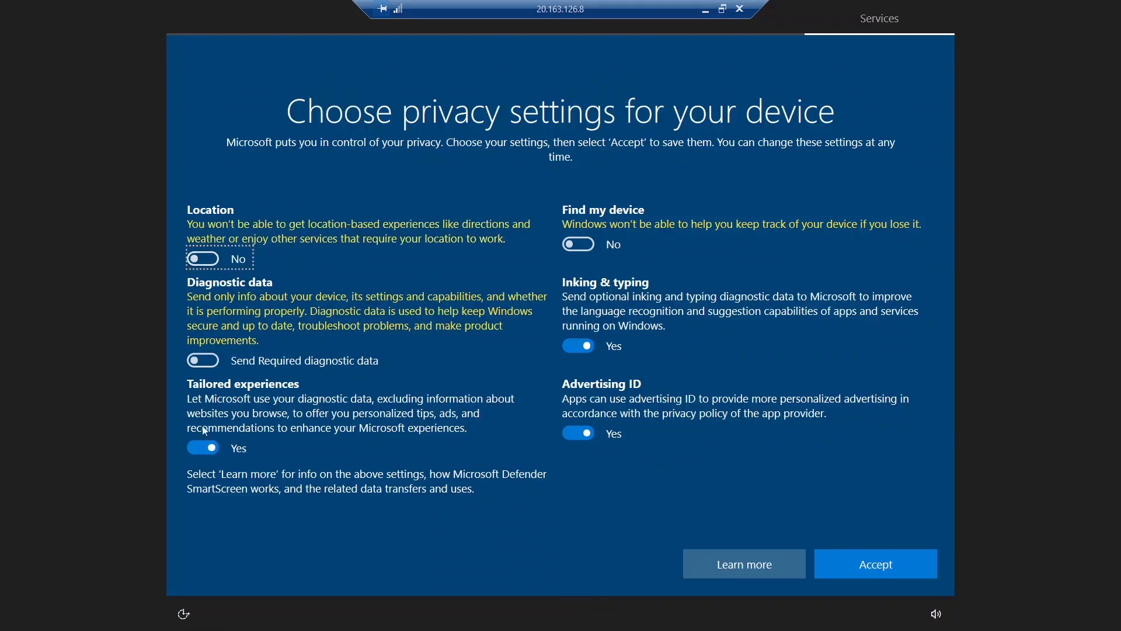
left_click(212, 450)
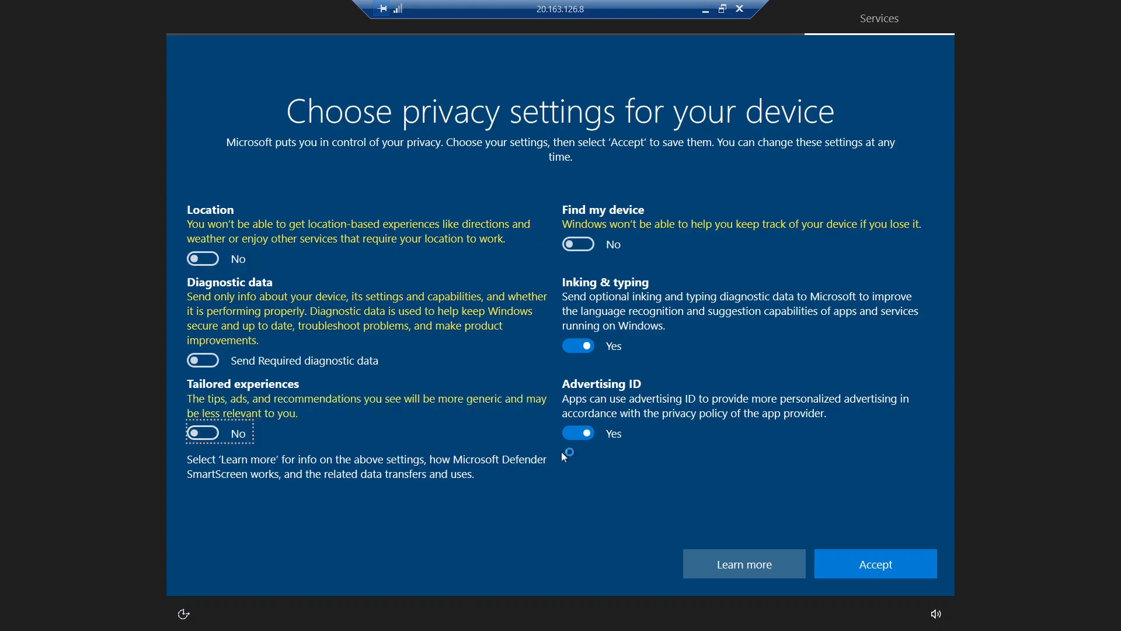
left_click(576, 433)
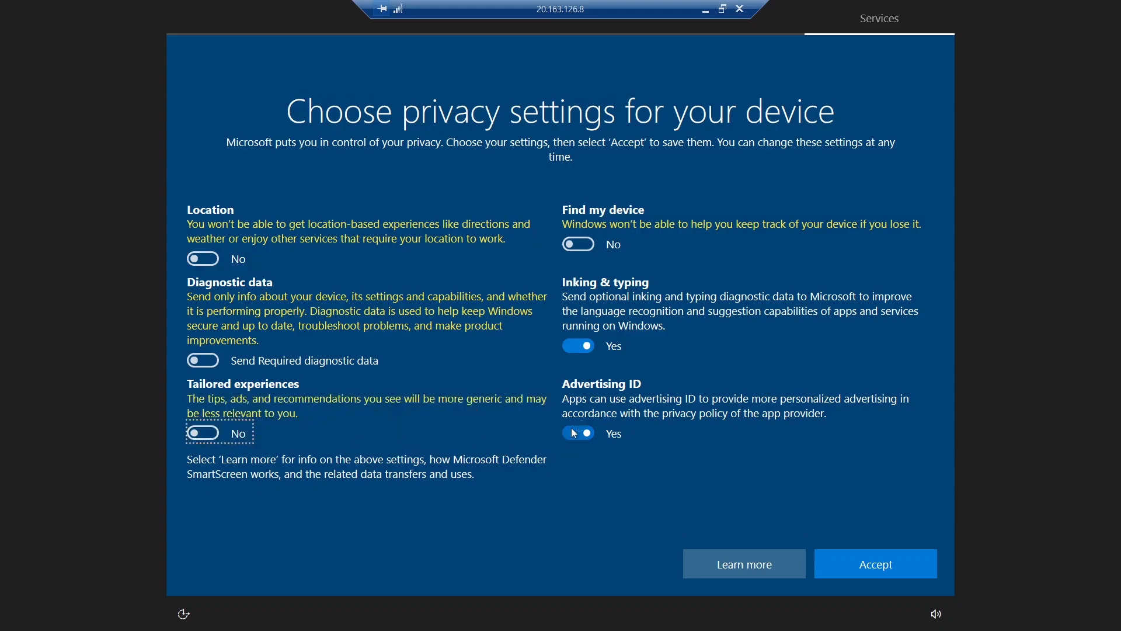
left_click(575, 342)
left_click(878, 568)
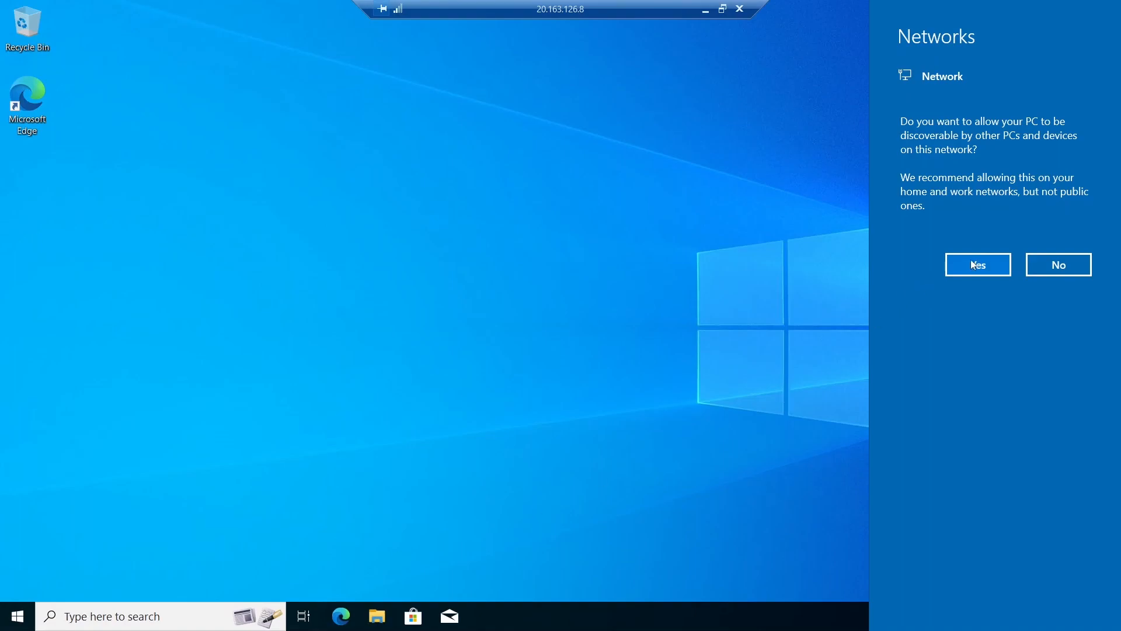
left_click(975, 260)
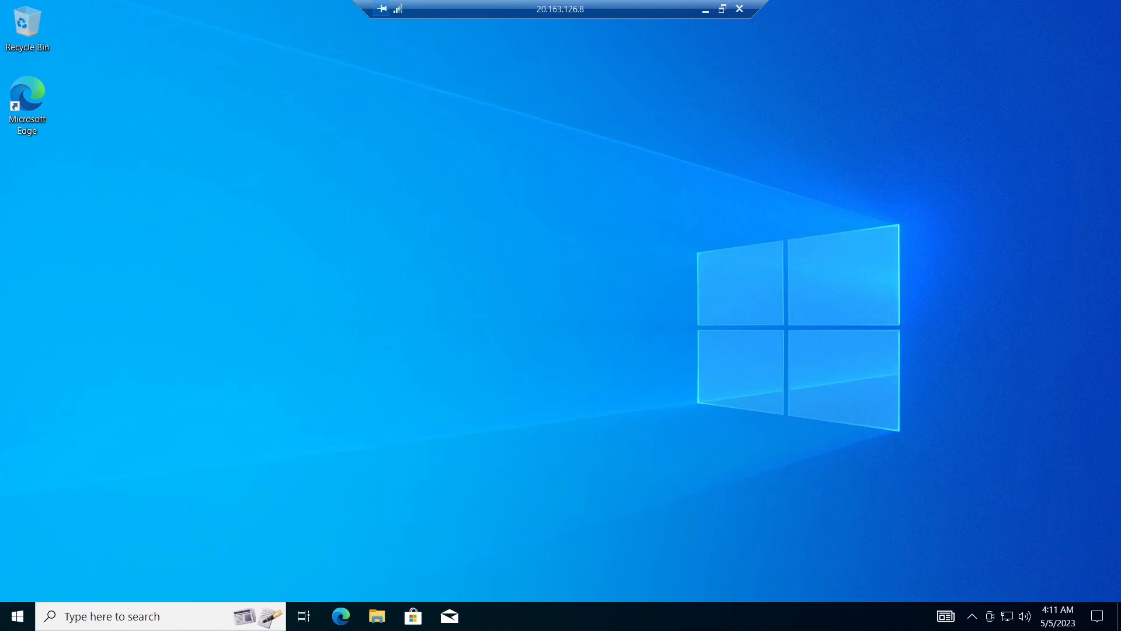
- Open Command Prompt on Client-1 and run whoami and hostname
left_click(107, 618)
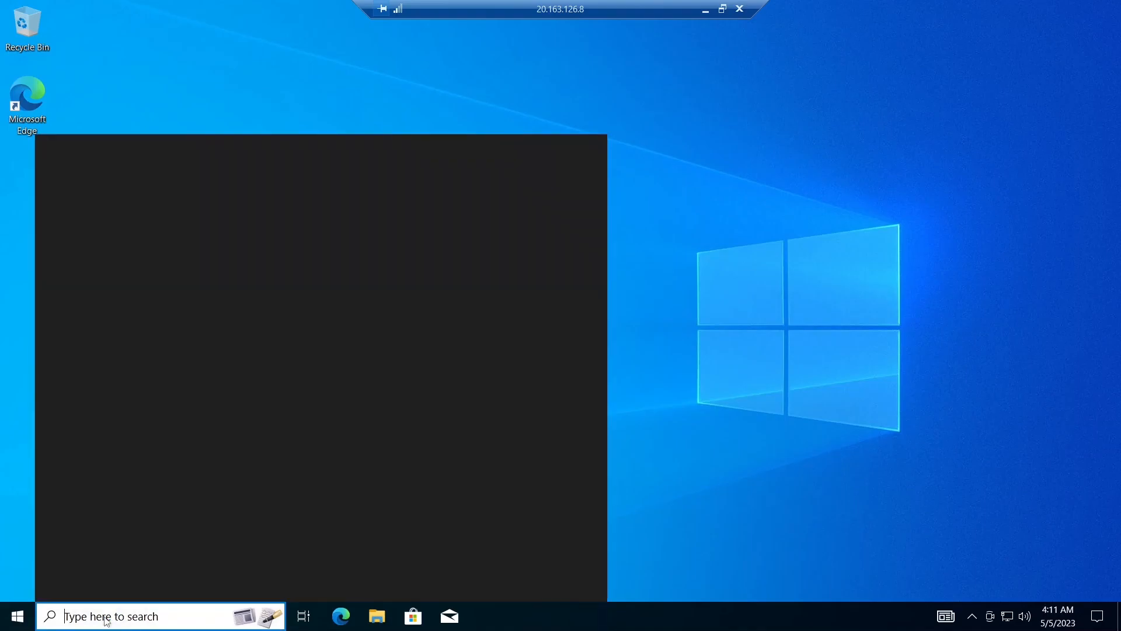
type("cmd")
key("Return")
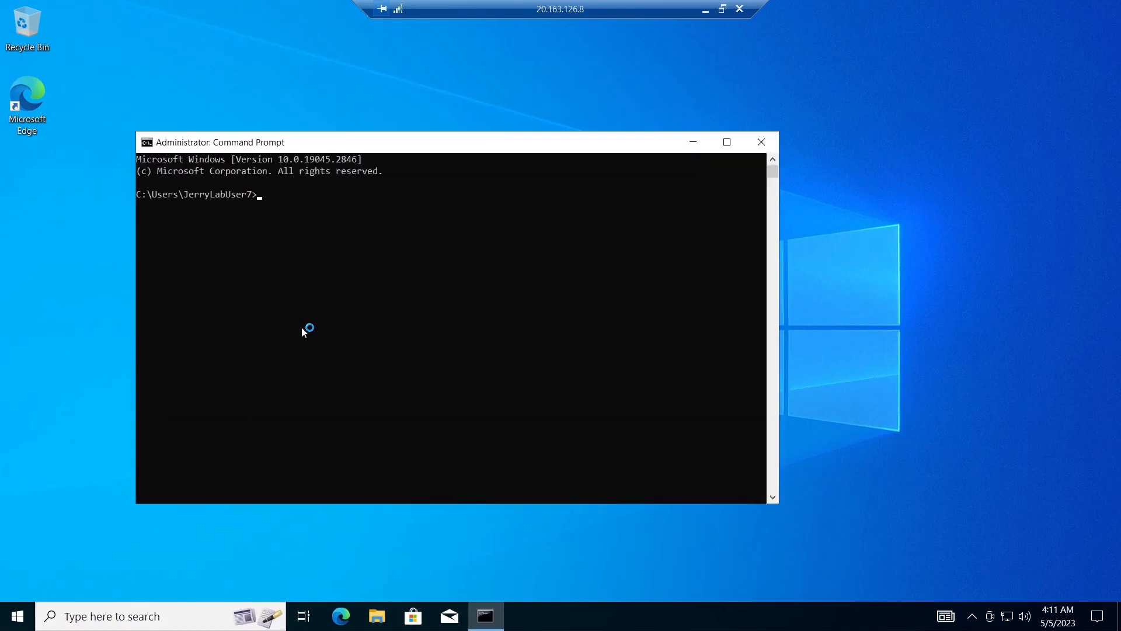
type("whoami")
key("Return")
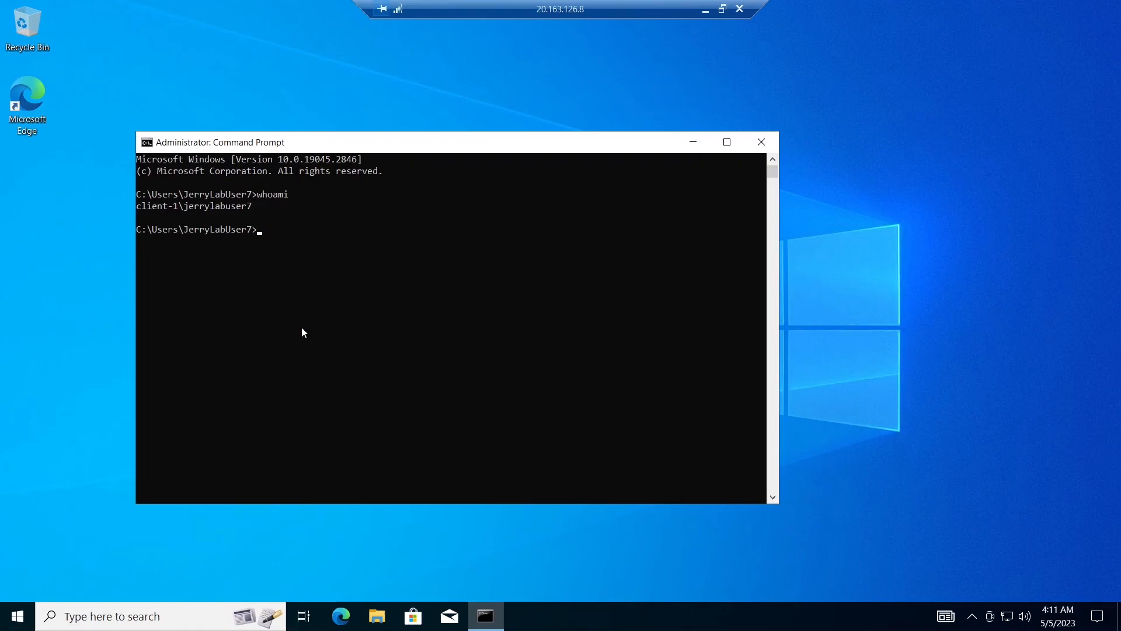
type("hostname")
key("Return")
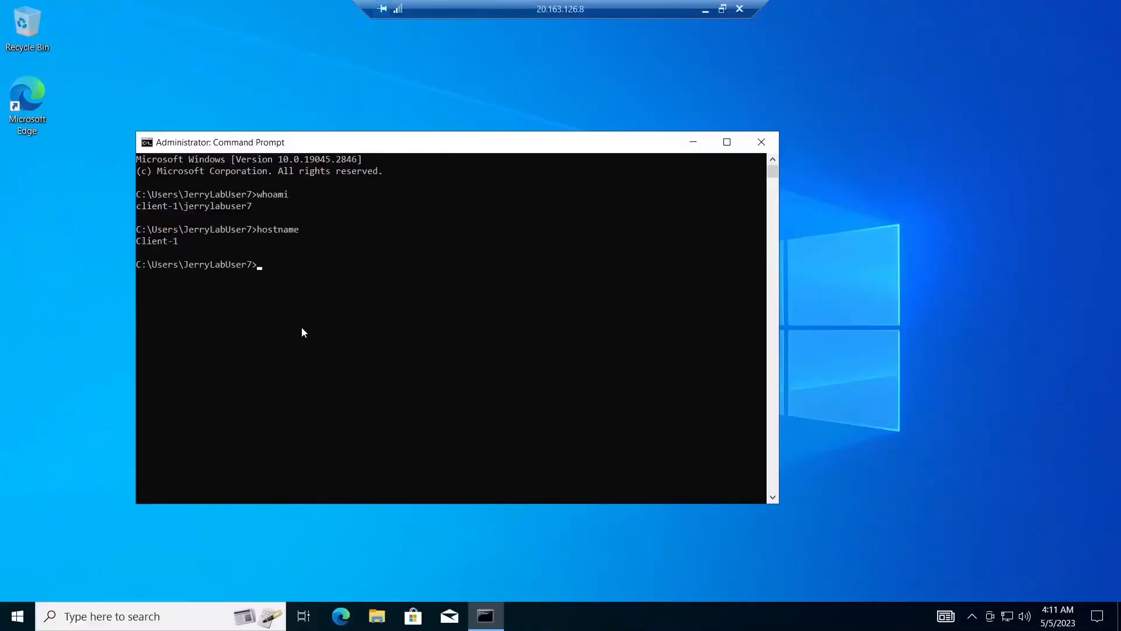
- Ping DC-1's private IP 10.0.0.4, then rerun the ping continuously with -t
type("ping 10.0.0.4")
key("Return")
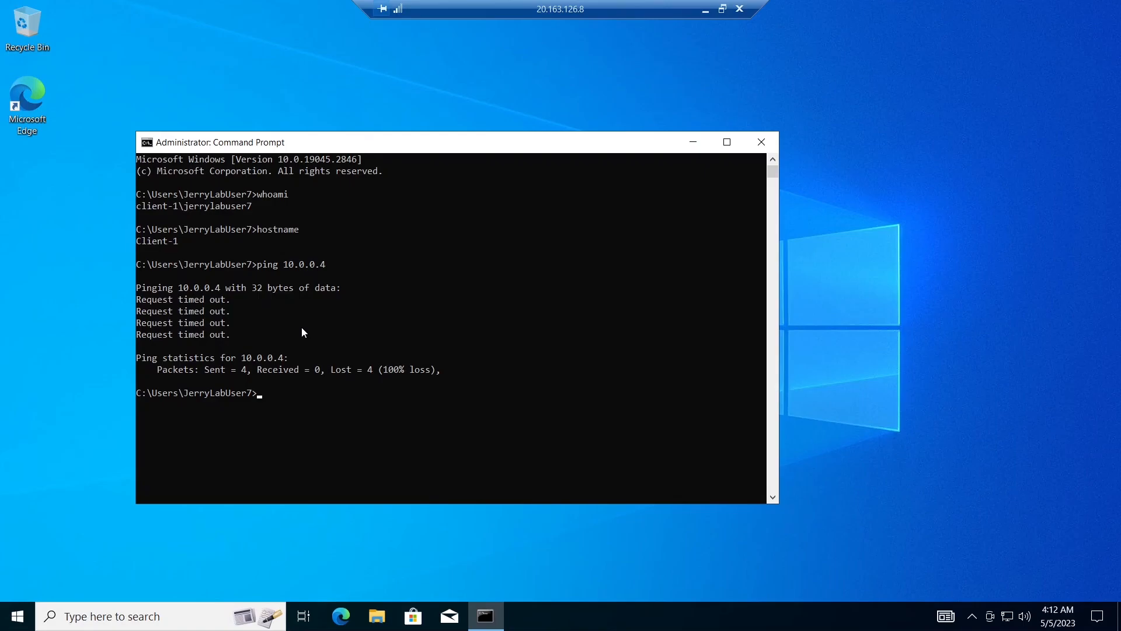
key("Up")
type("-t")
key("Return")
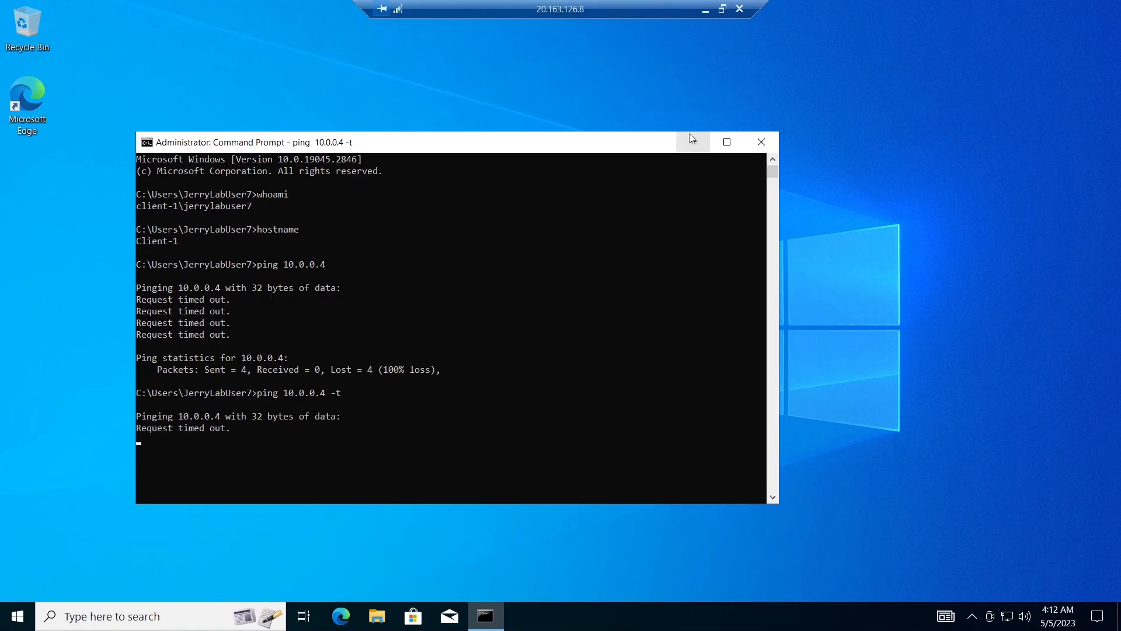
- Leave the Client-1 session and copy DC-1's public IP address from its overview in the portal
left_click(704, 12)
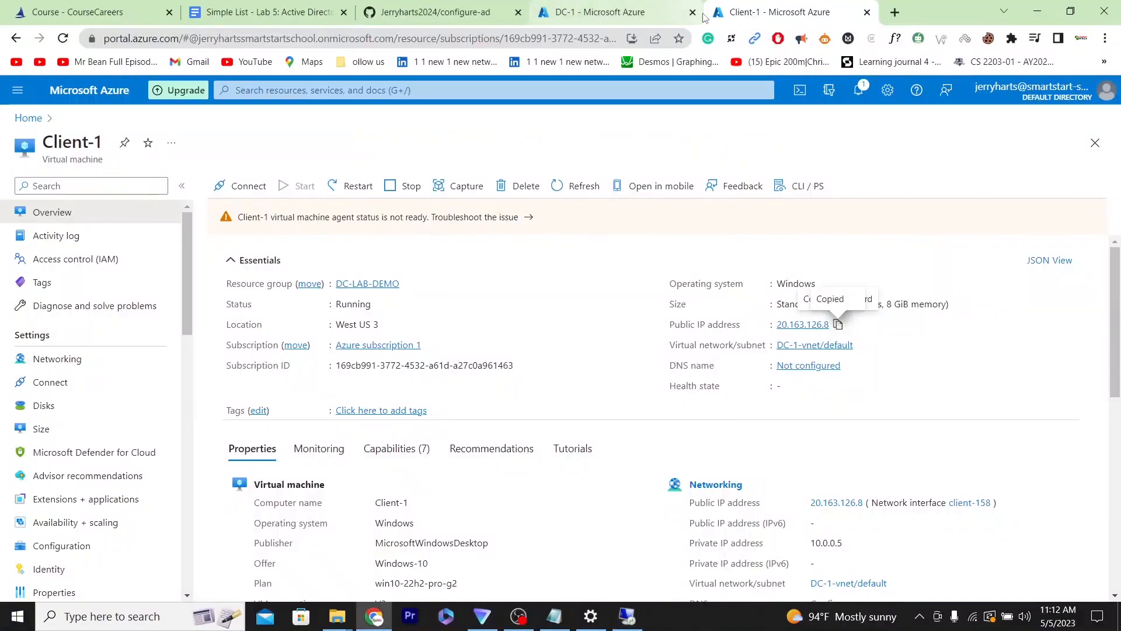
left_click(640, 8)
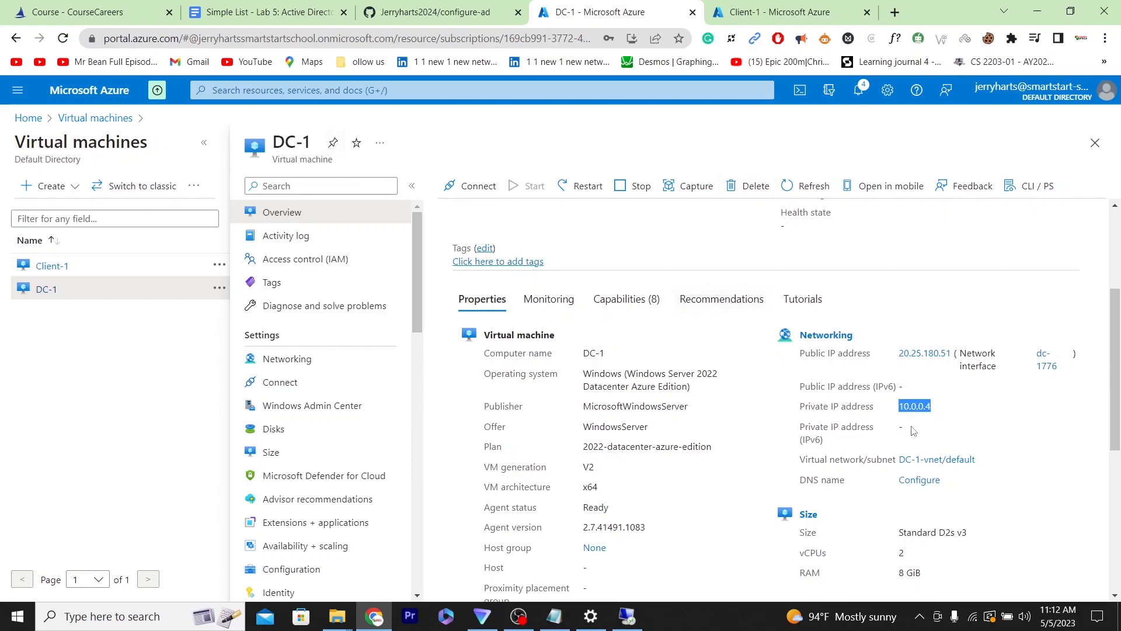
scroll(1120, 321, "up", 3)
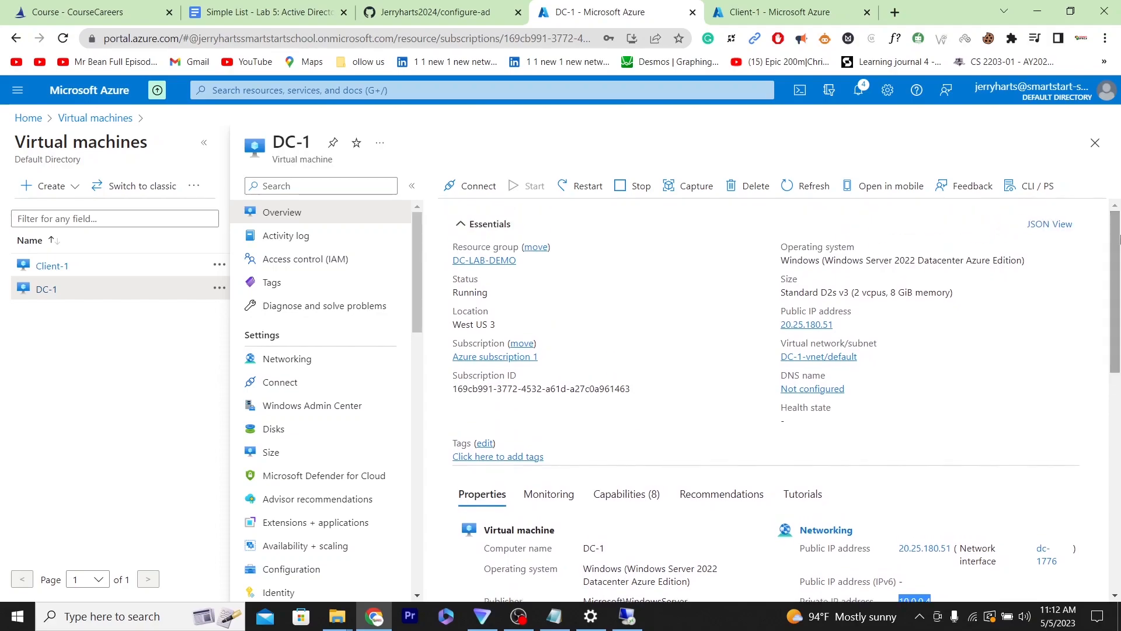
left_click(842, 324)
left_click(1038, 10)
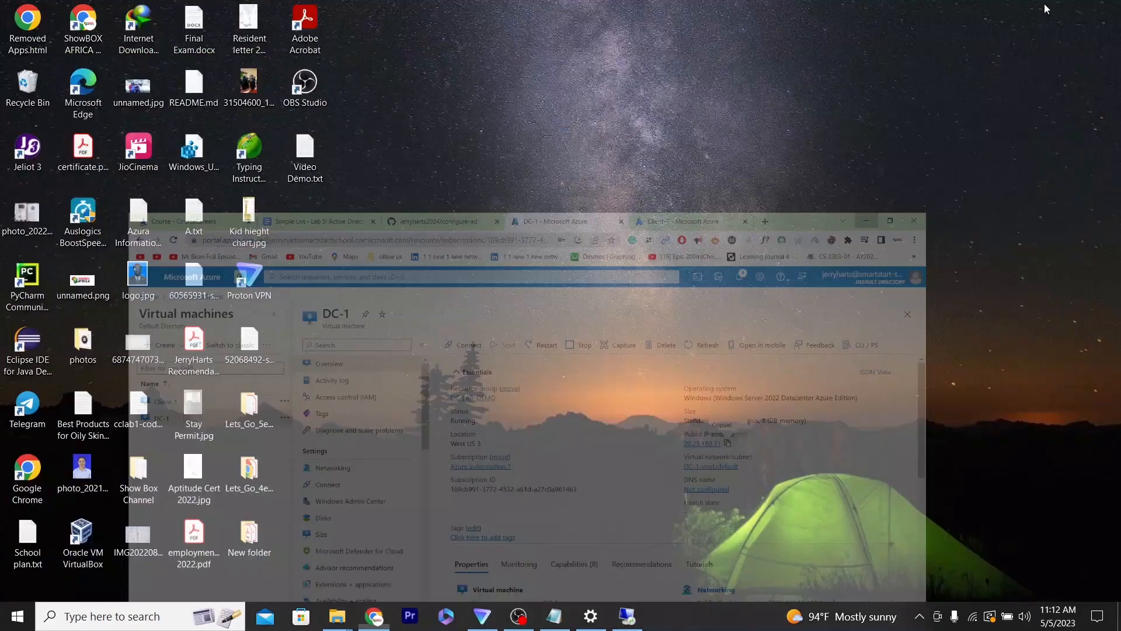
- Open Remote Desktop Connection and connect to DC-1's public IP 20.25.180.51
left_click(122, 627)
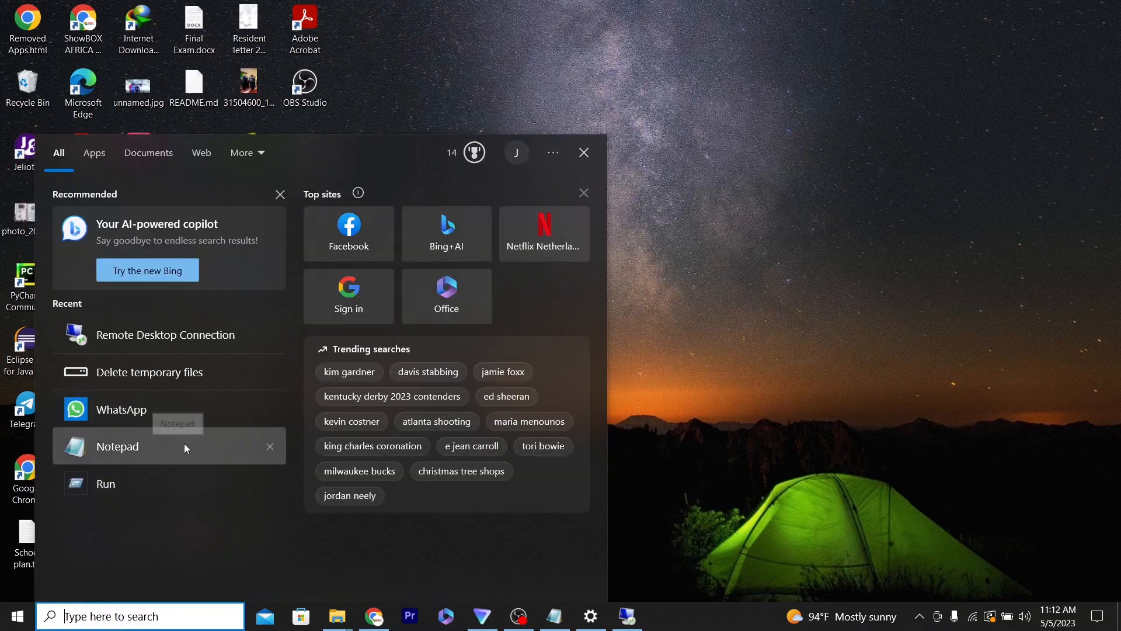
left_click(210, 332)
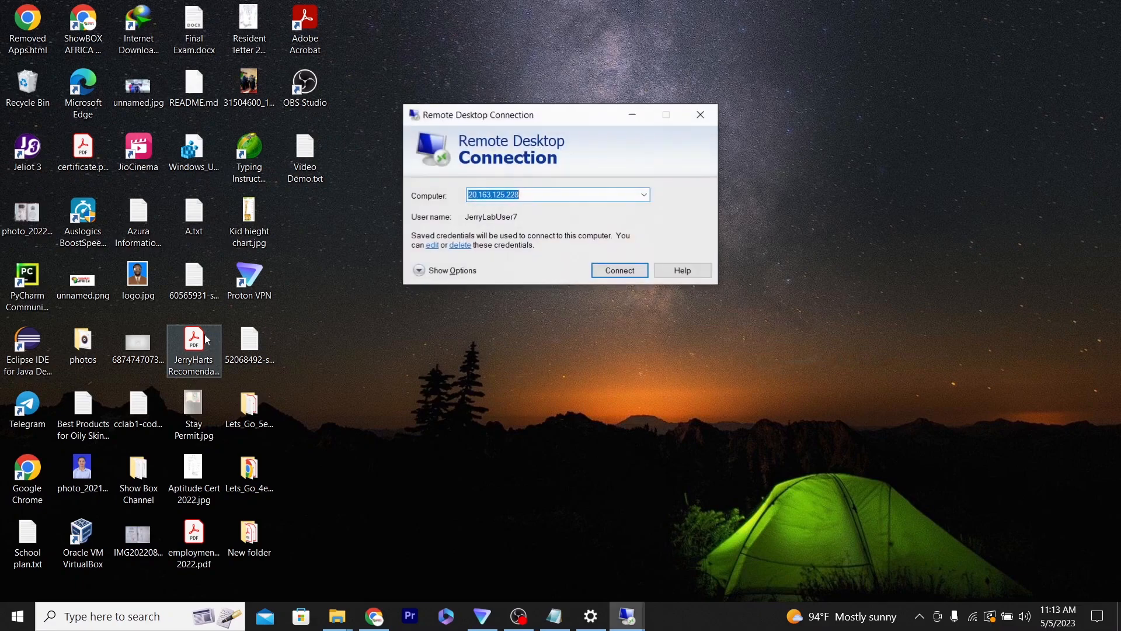
key("ctrl+v")
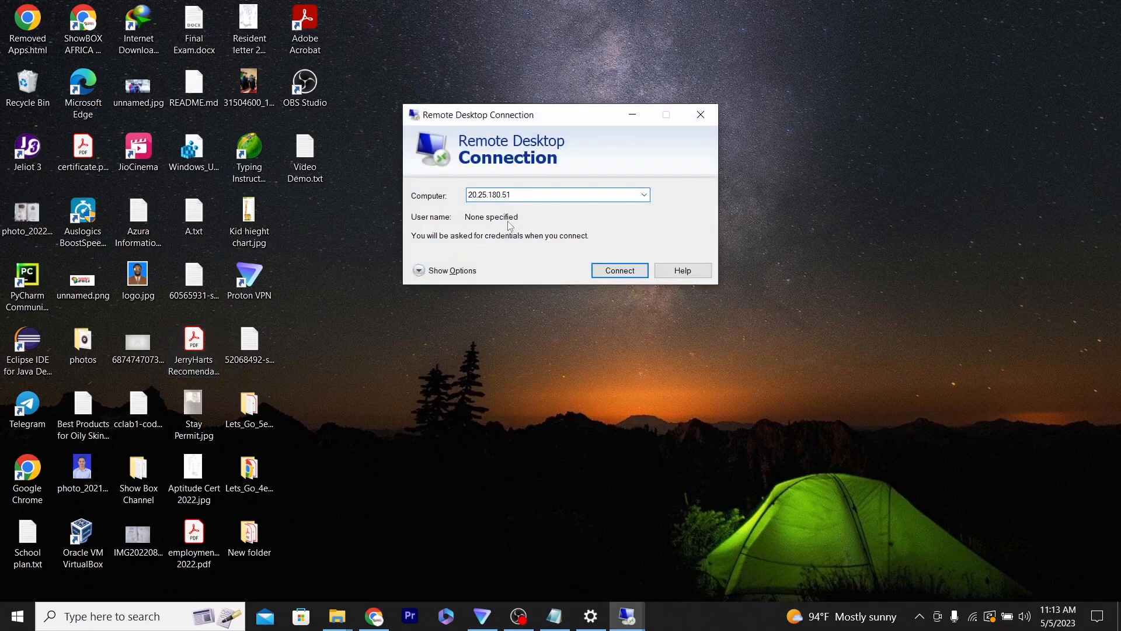
left_click(633, 275)
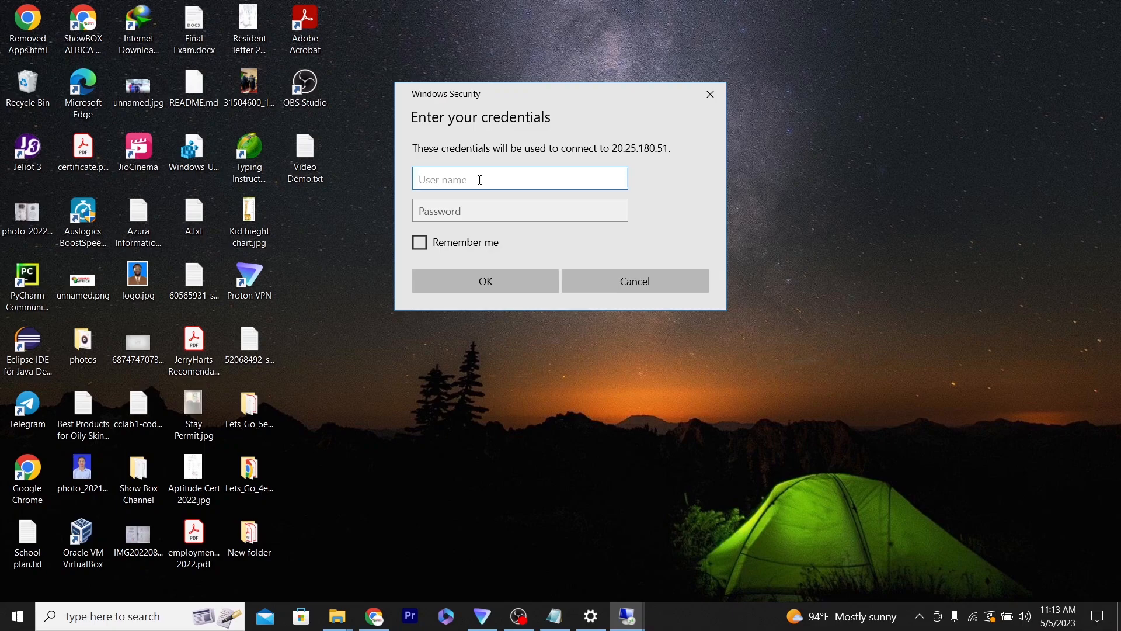
- Enter the lab admin username and account password, remember the credentials, and accept the certificate warning to connect
type("JerryLabUser7")
left_click(481, 221)
type("•••••")
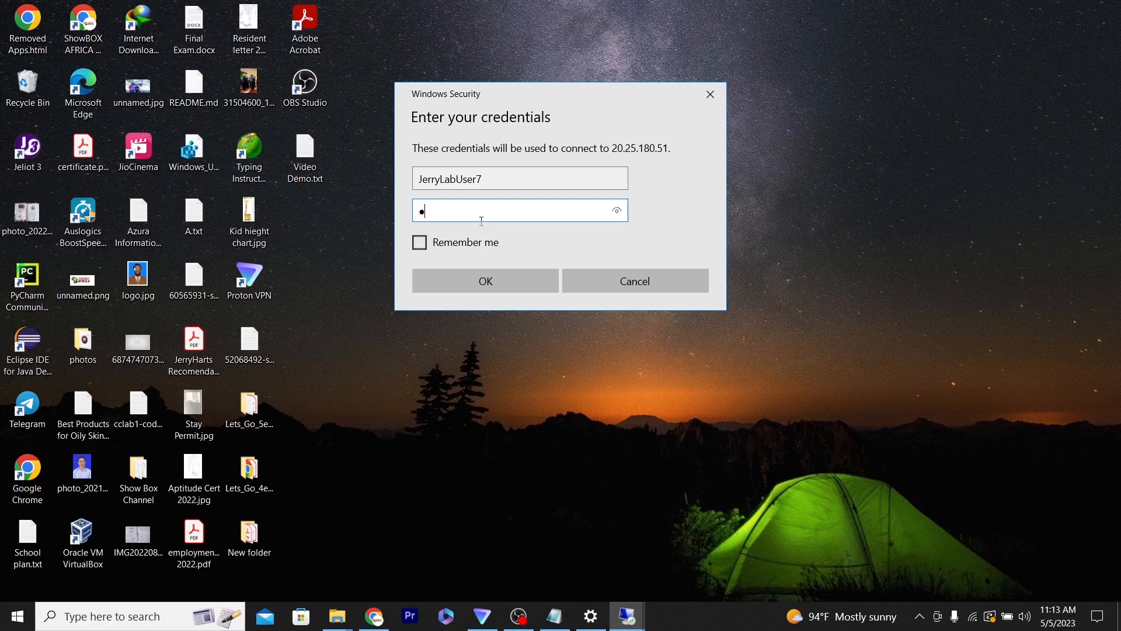
type("•••••••")
left_click(620, 215)
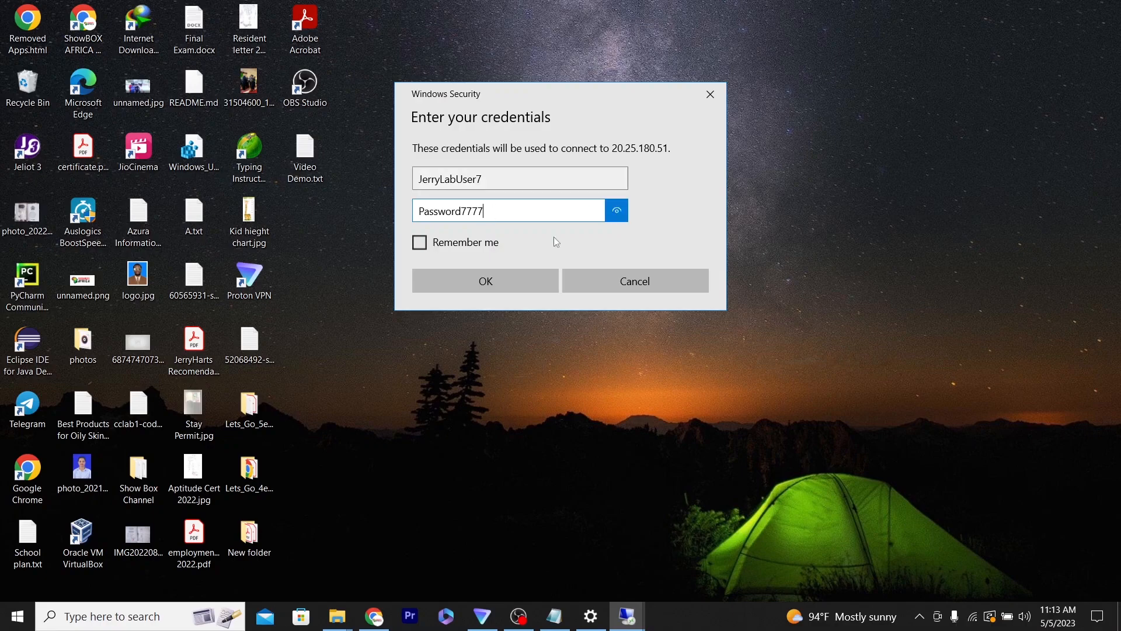
left_click(421, 247)
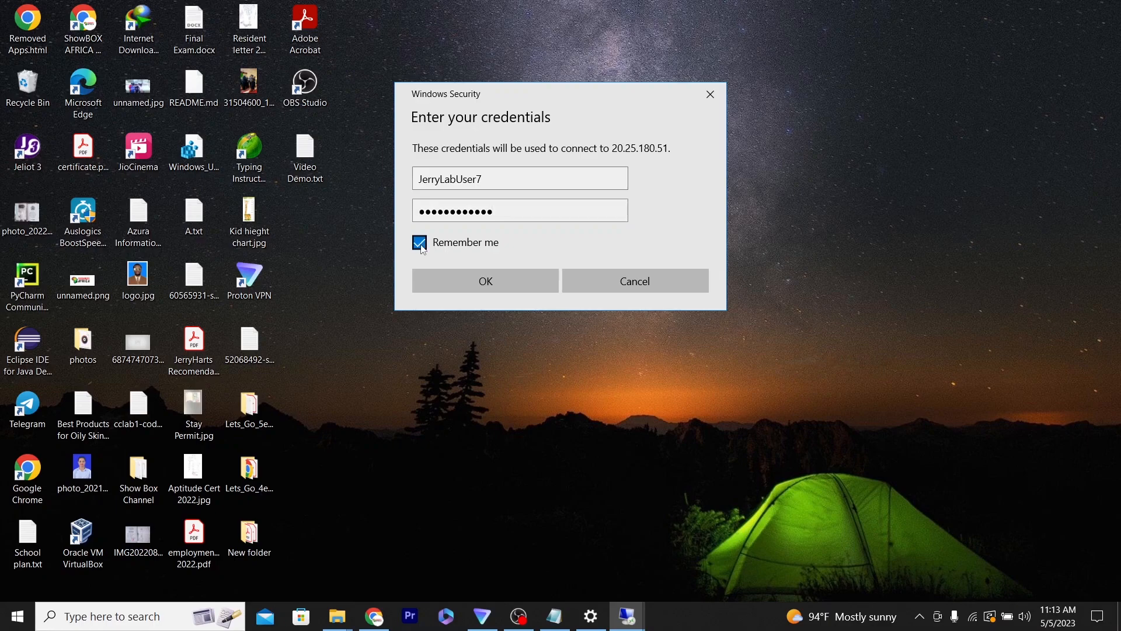
left_click(501, 275)
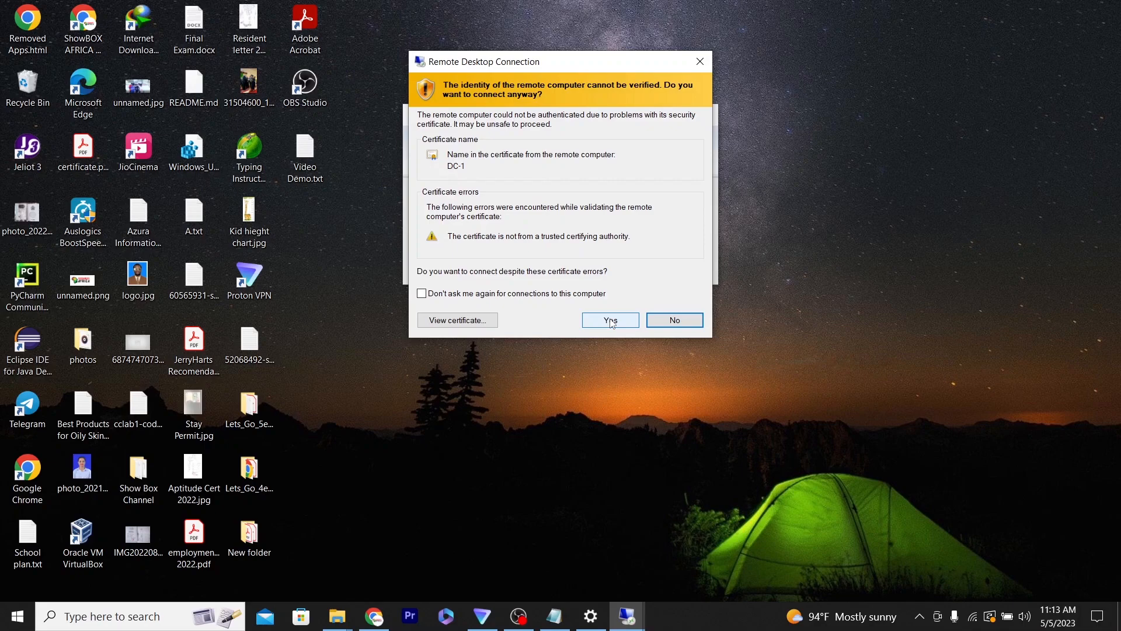
left_click(611, 320)
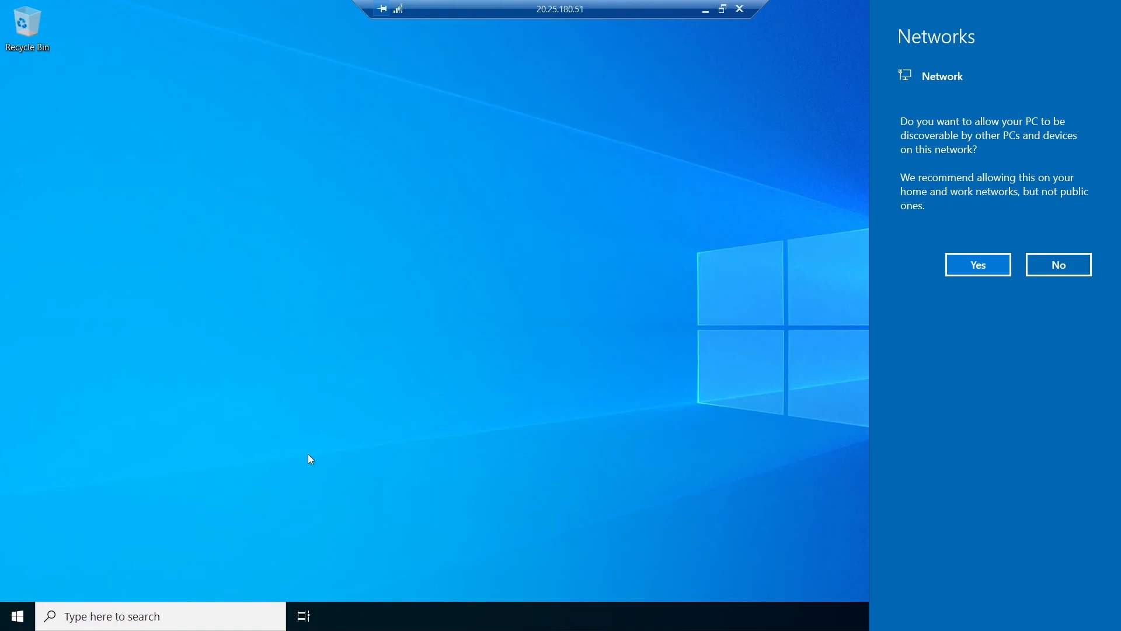
- Allow network discovery on DC-1 and minimize Server Manager
left_click(978, 266)
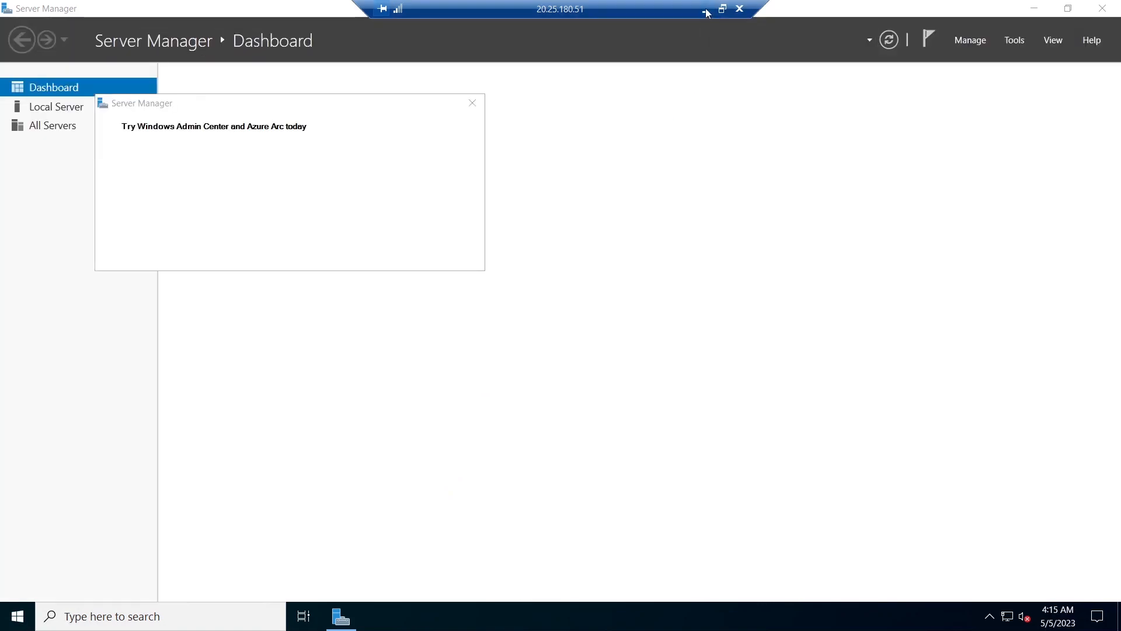
left_click(1034, 9)
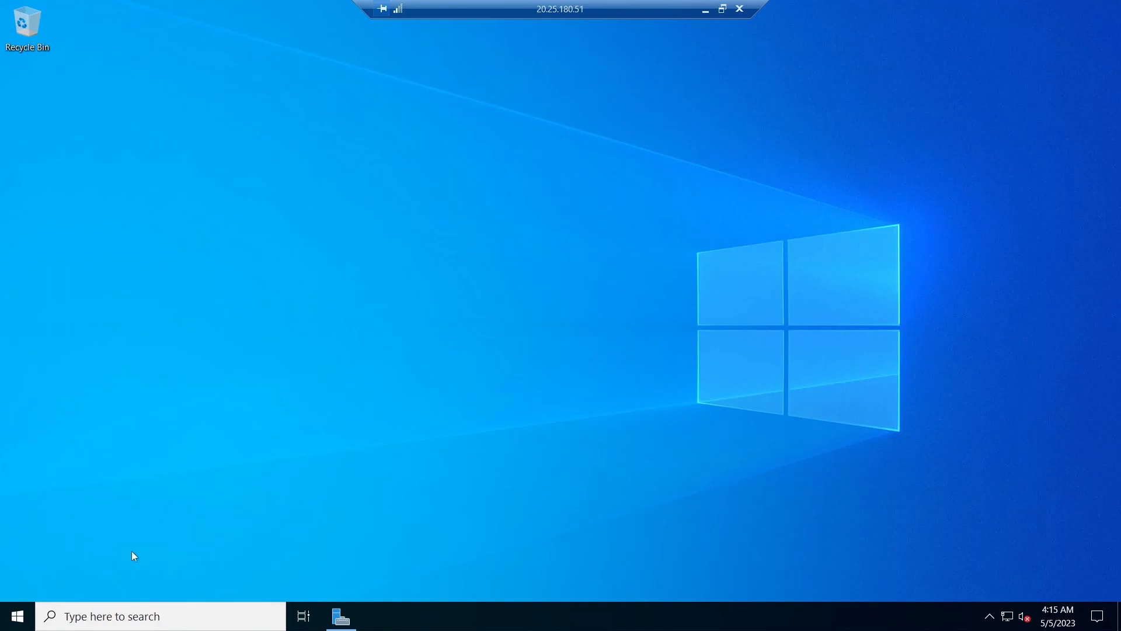
- Run wf.msc to open the advanced firewall console, maximize it, and sort Inbound Rules by protocol
left_click(80, 621)
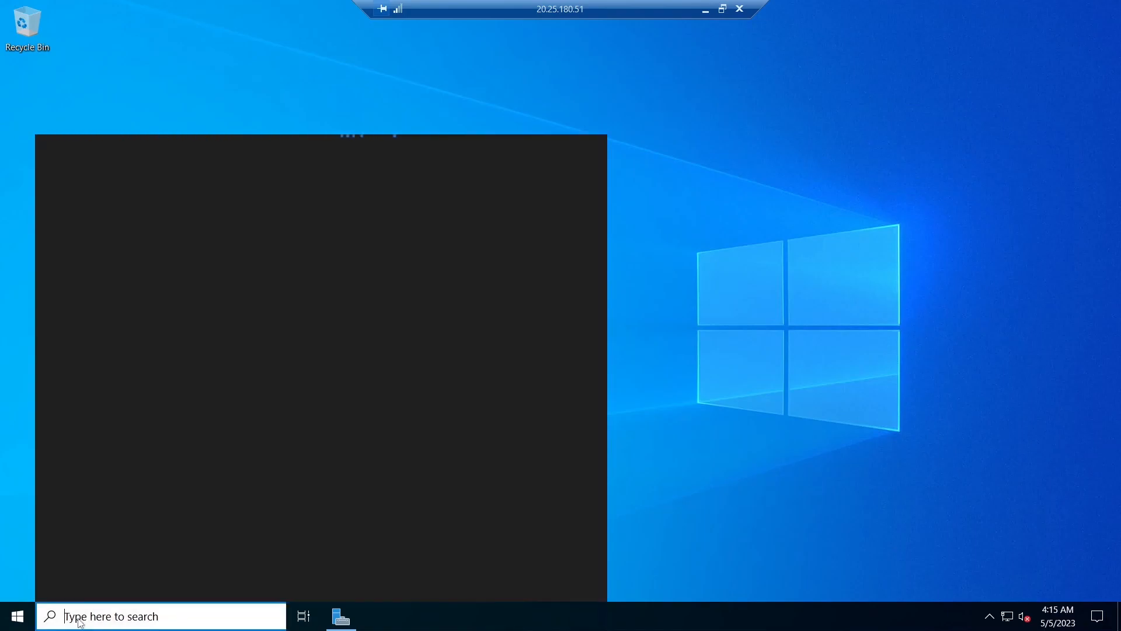
key("super+r")
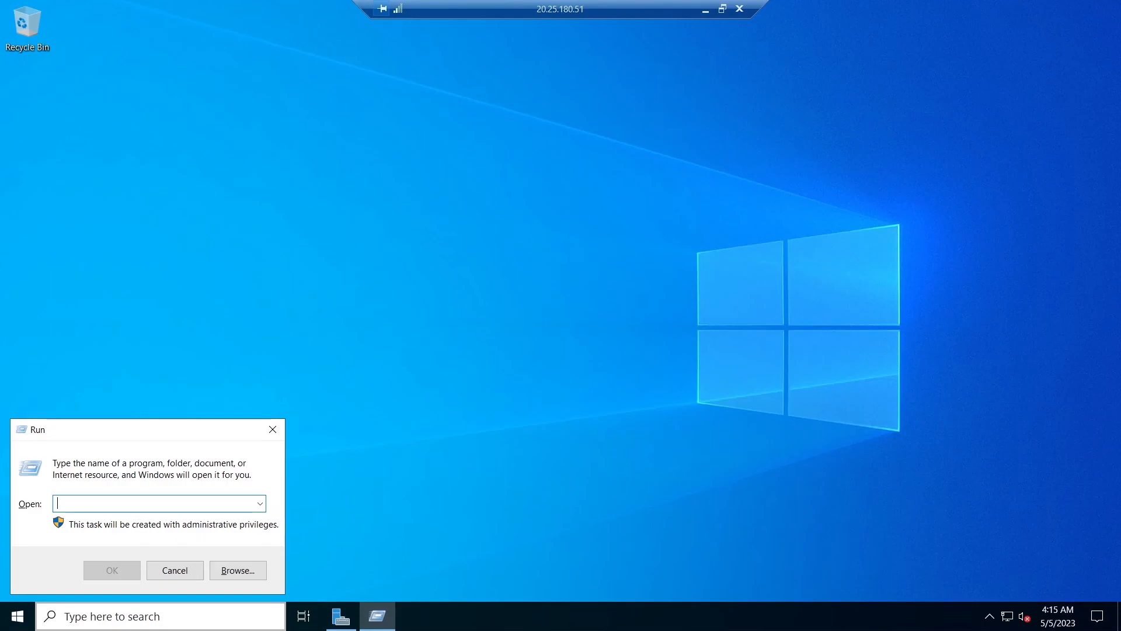
type("wf")
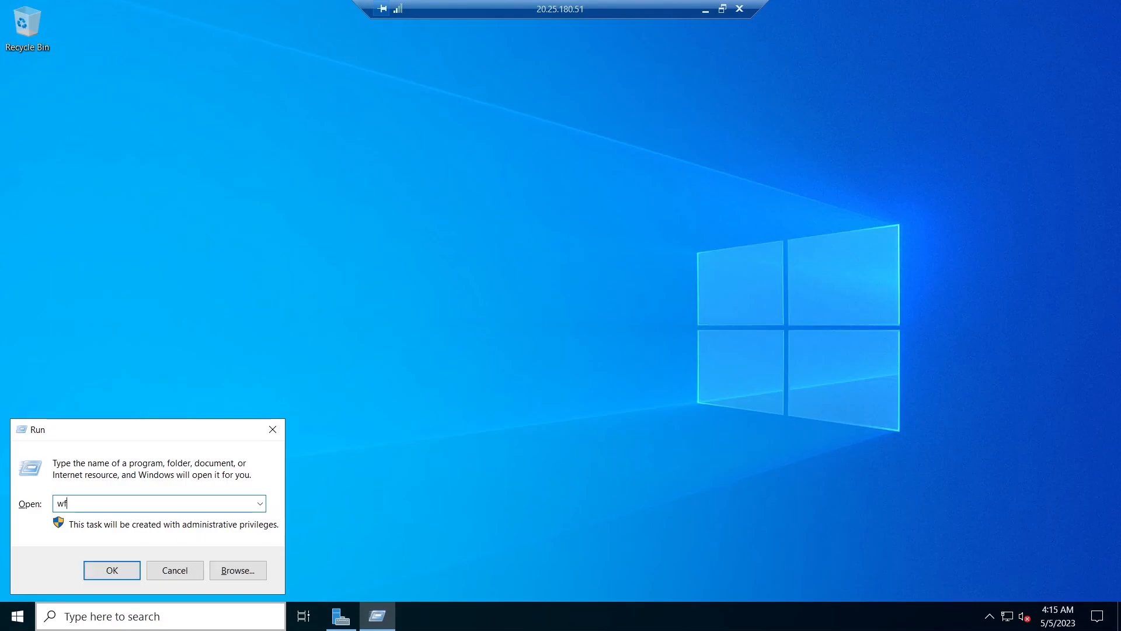
type(".")
type("sc")
key("Return")
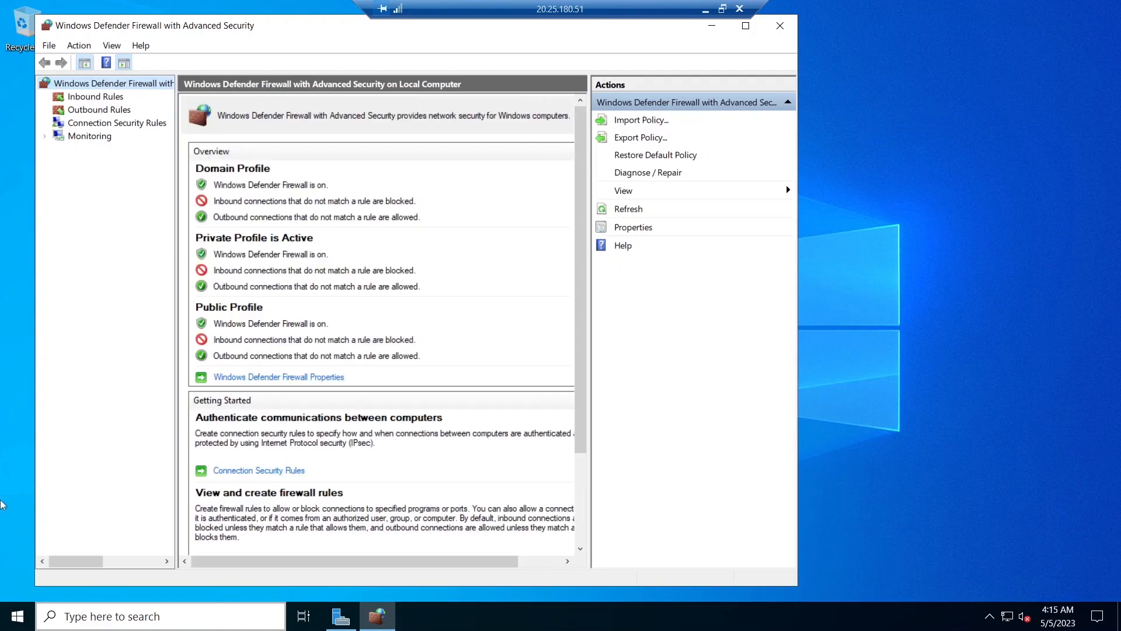
left_click(113, 98)
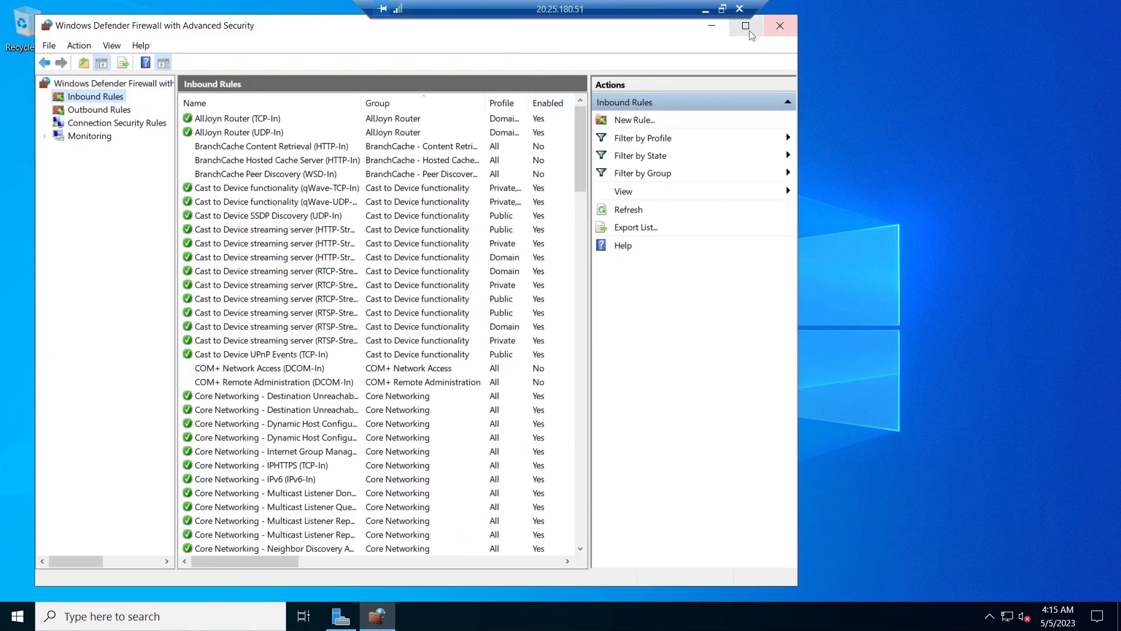
left_click(745, 26)
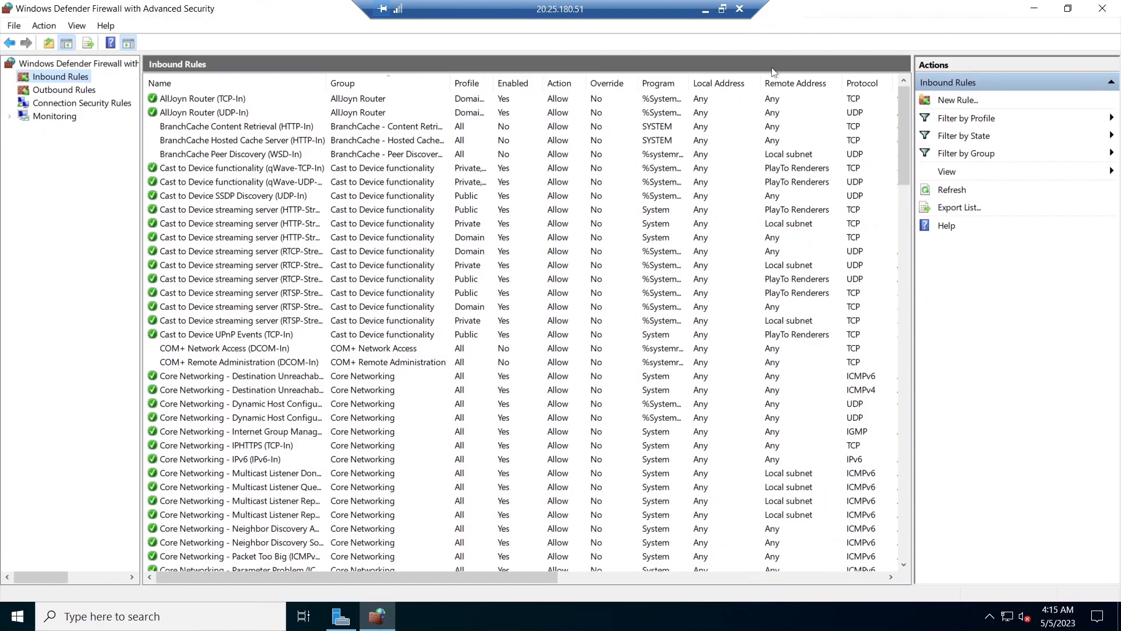
left_click(868, 86)
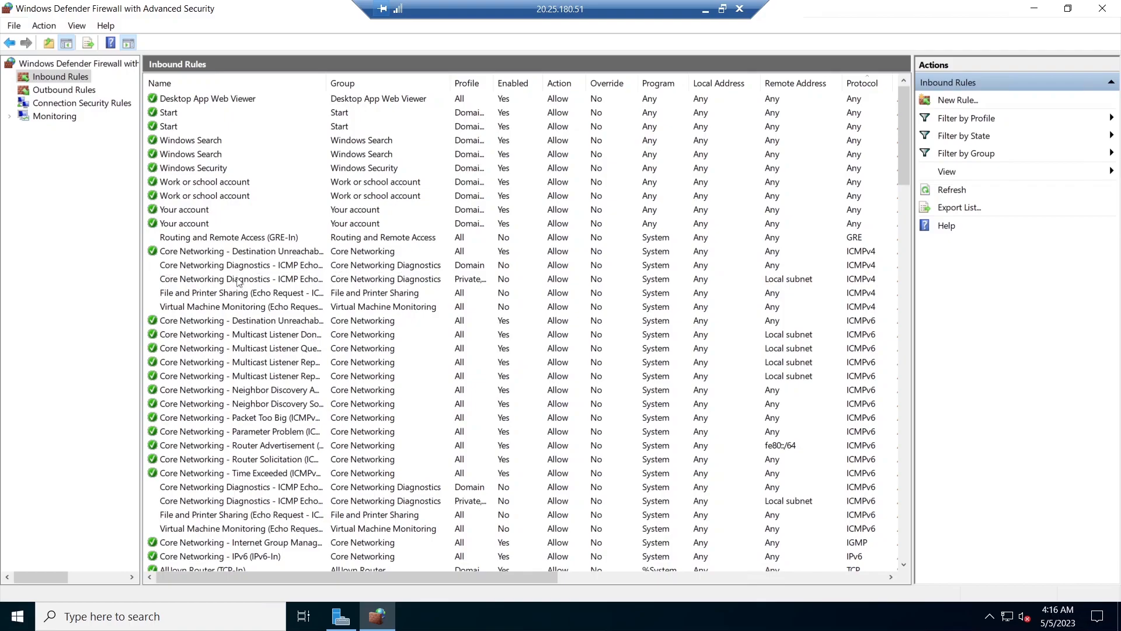
- Enable both Core Networking Diagnostics ICMP Echo Request ICMPv4 inbound rules
left_click(218, 267)
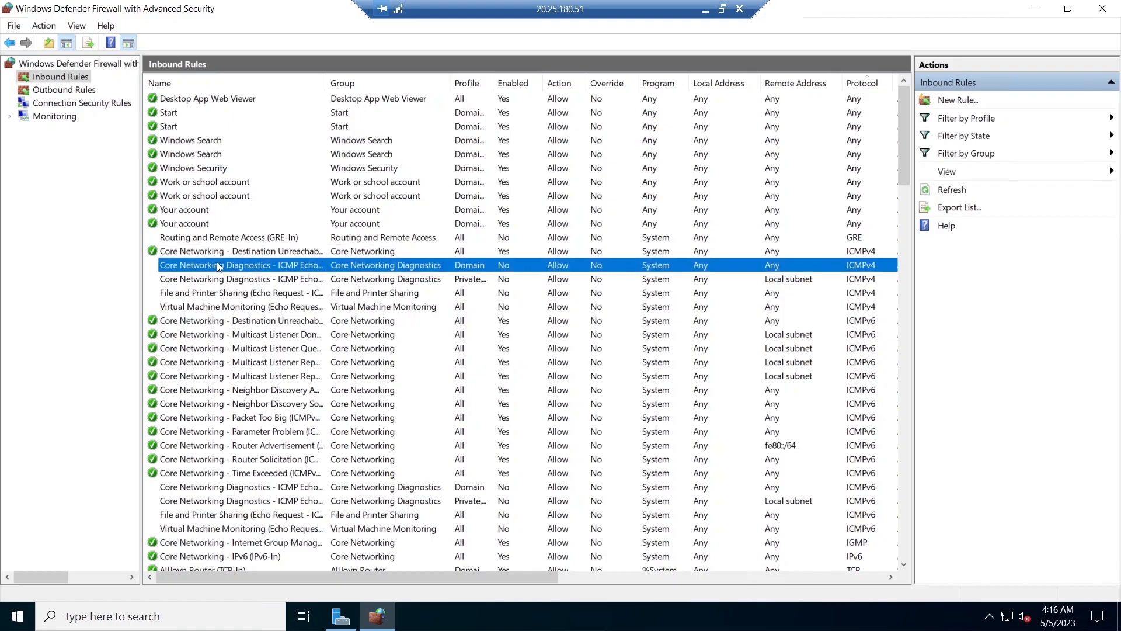
right_click(219, 267)
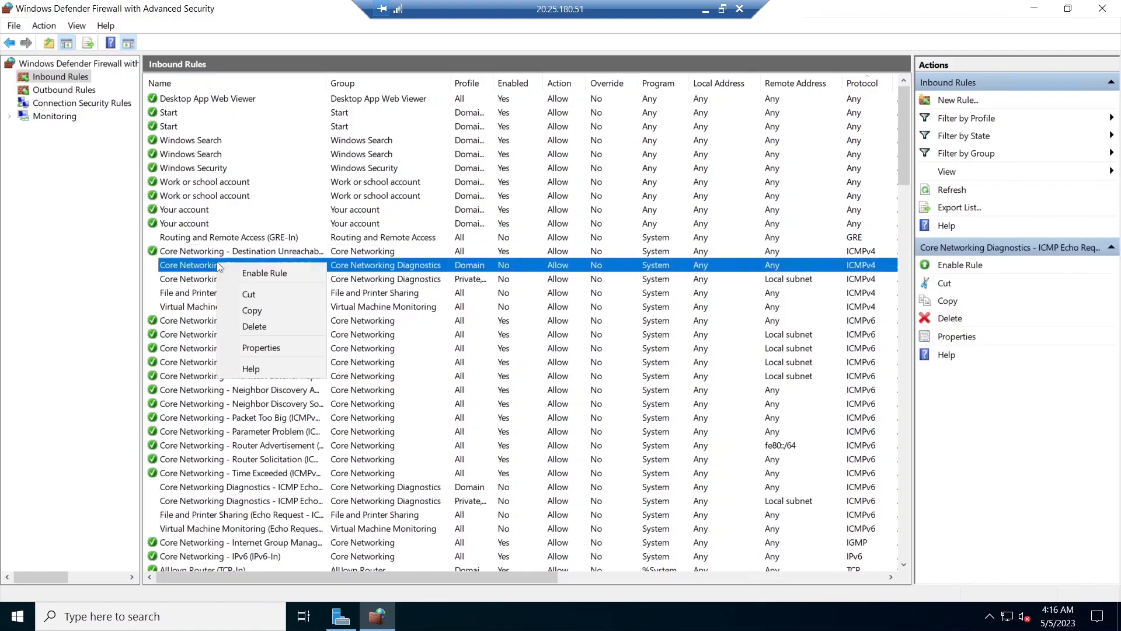
left_click(257, 274)
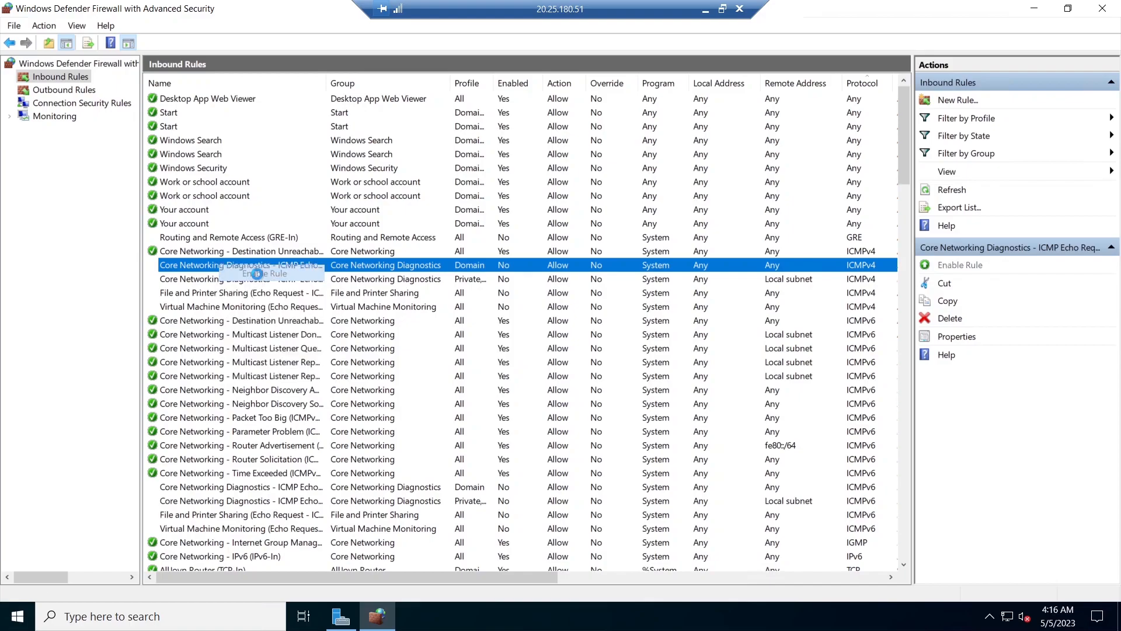
left_click(187, 279)
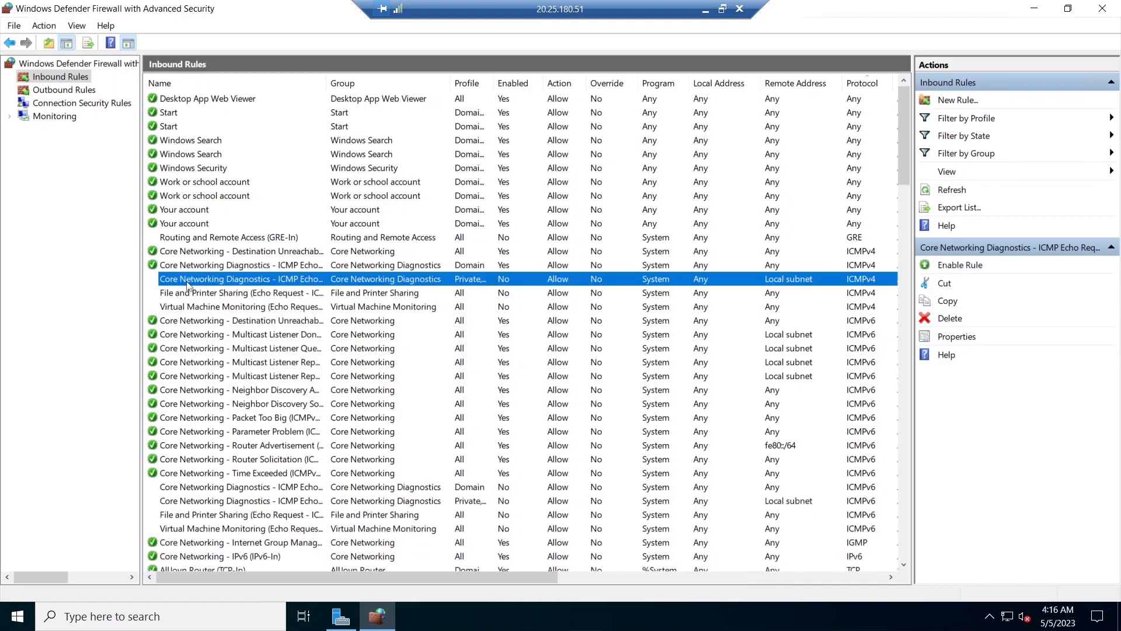
right_click(187, 284)
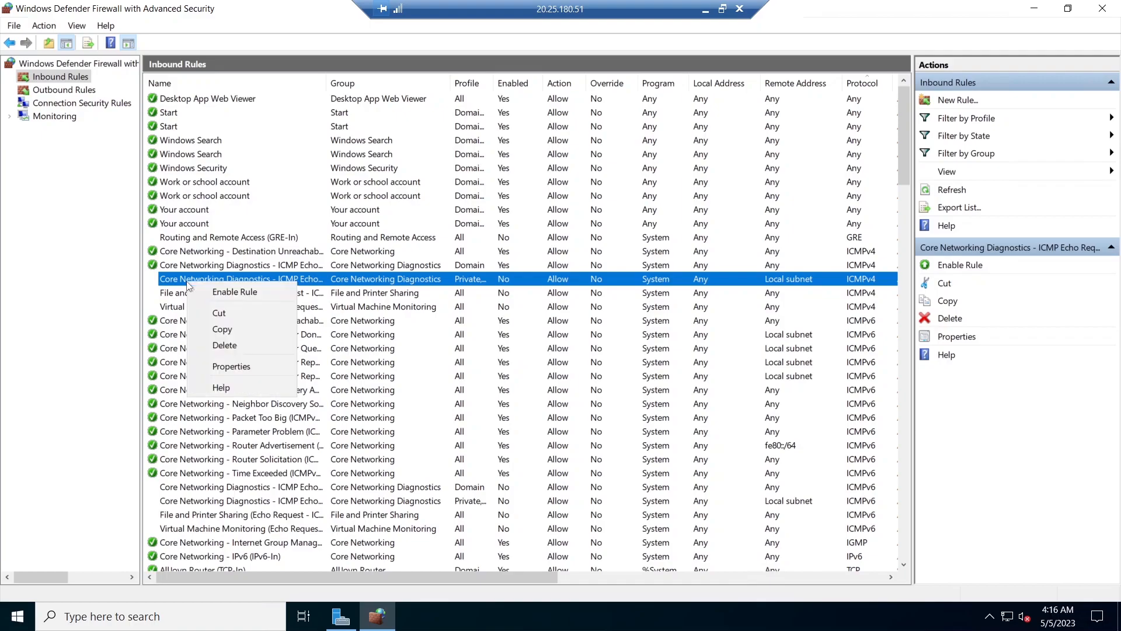
left_click(224, 298)
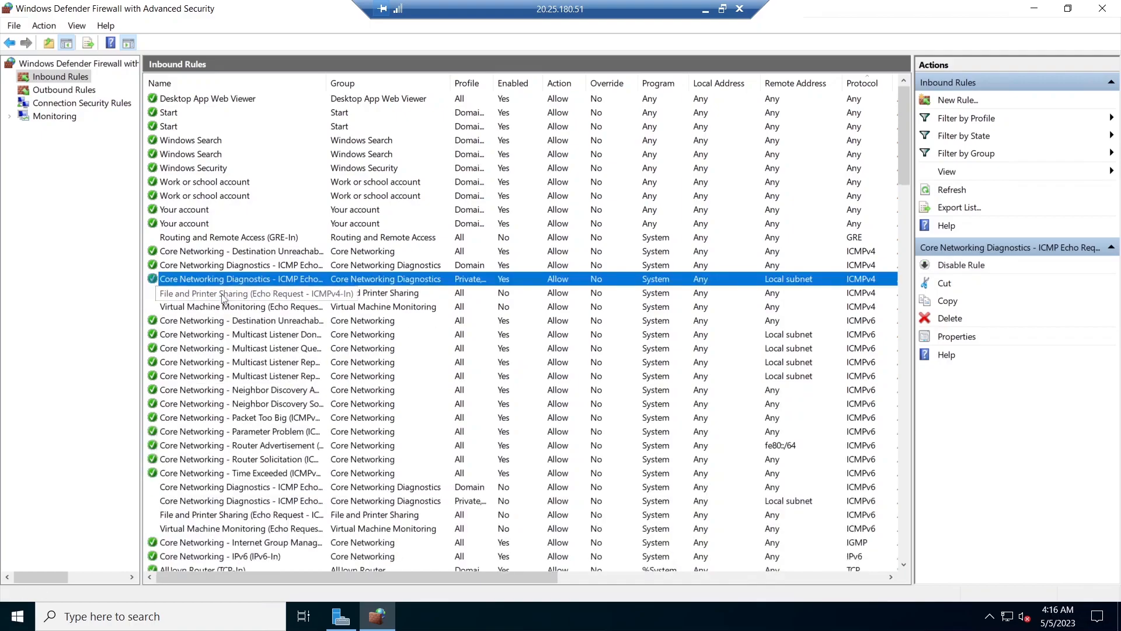
- Switch to the Client-1 session and stop the continuous ping to 10.0.0.4
left_click(706, 10)
mouse_move(627, 615)
left_click(567, 553)
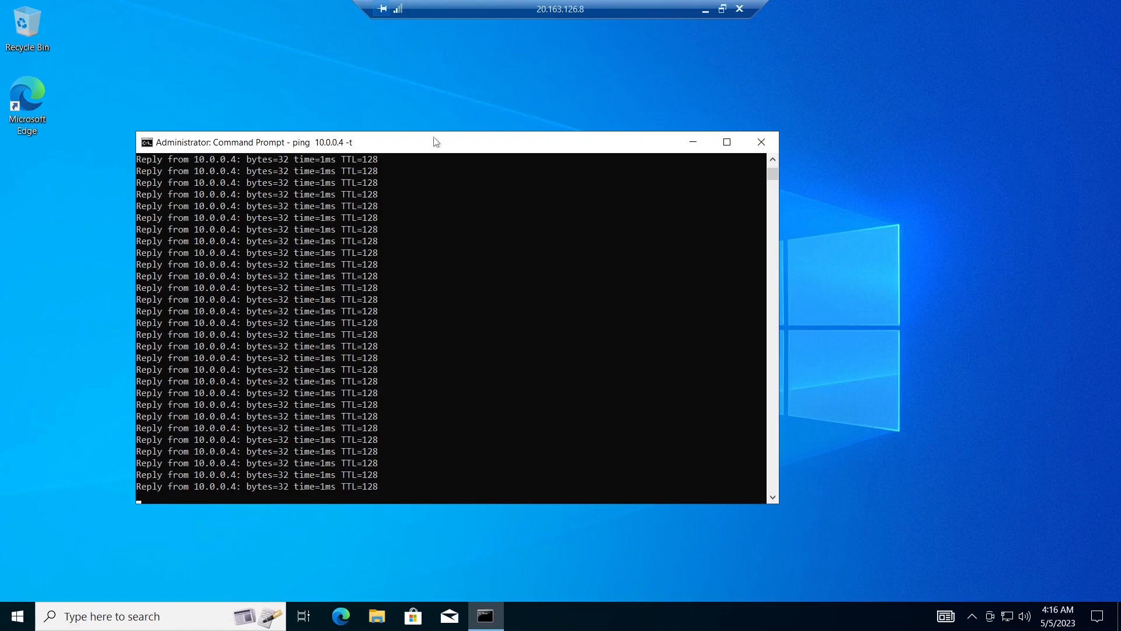
key("ctrl+c")
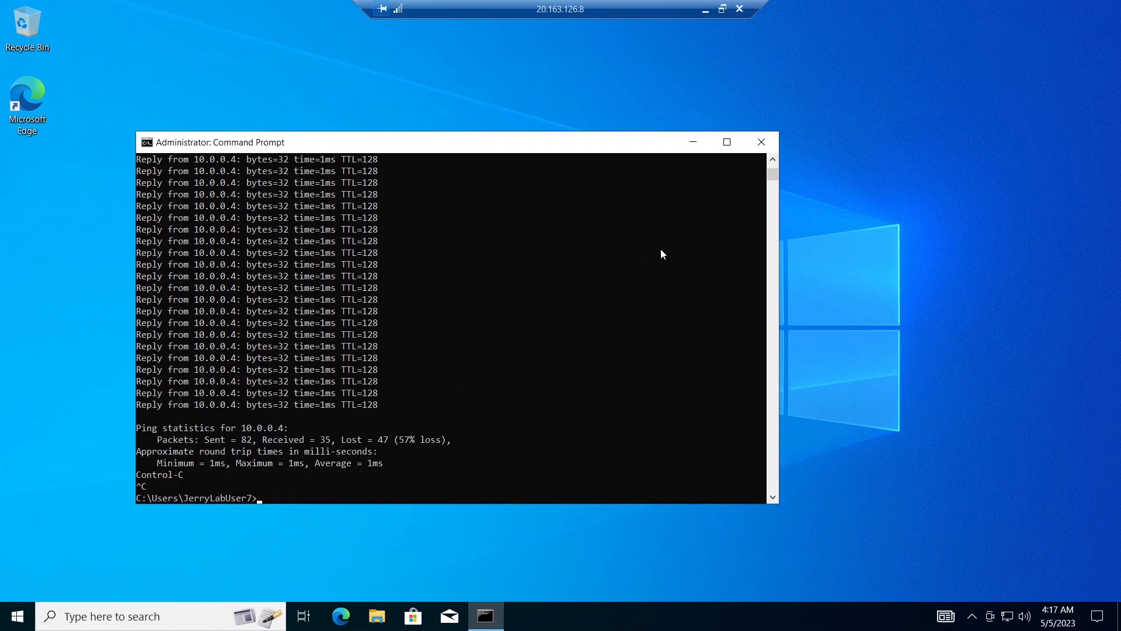
- Return to the DC-1 session, close the firewall console, and dismiss the Server Manager pop-up
left_click(704, 10)
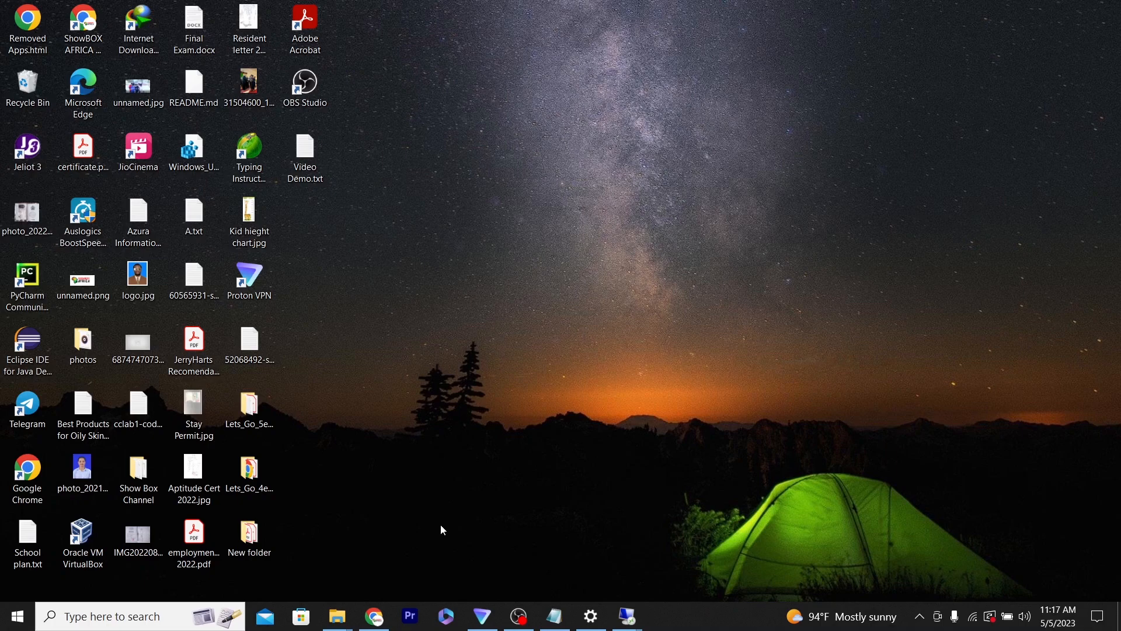
mouse_move(628, 614)
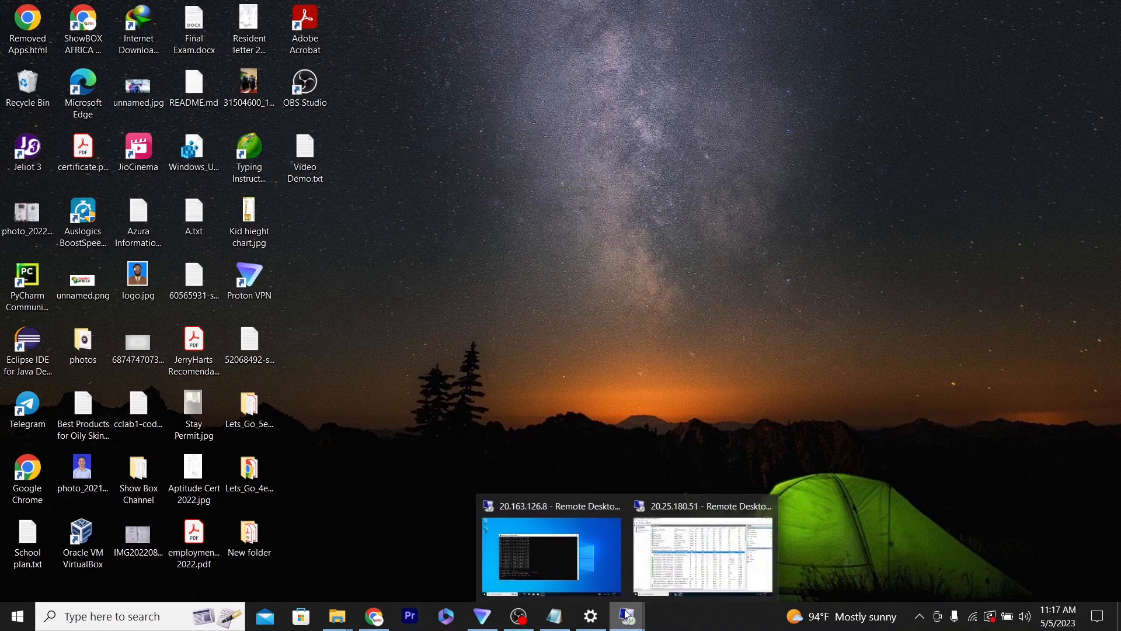
left_click(667, 567)
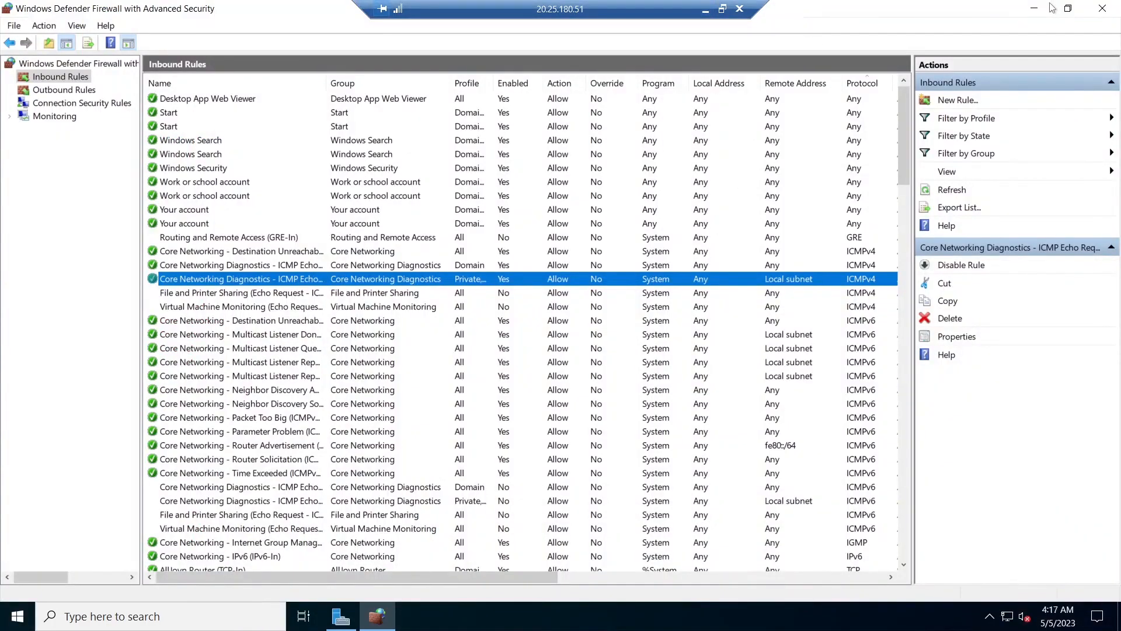
left_click(1102, 8)
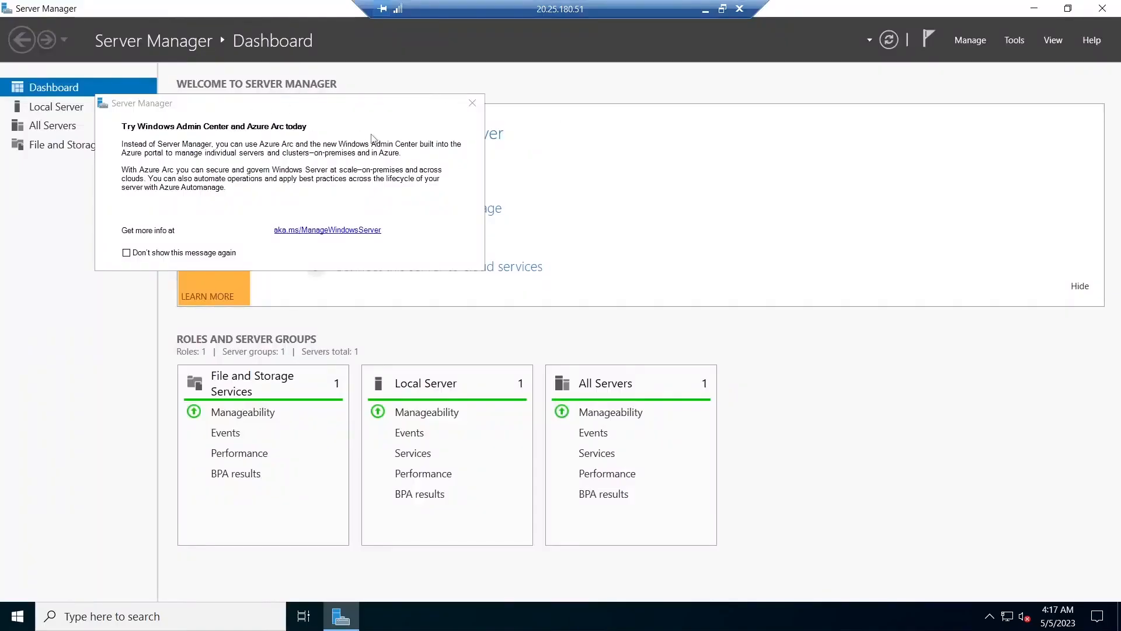
left_click(472, 103)
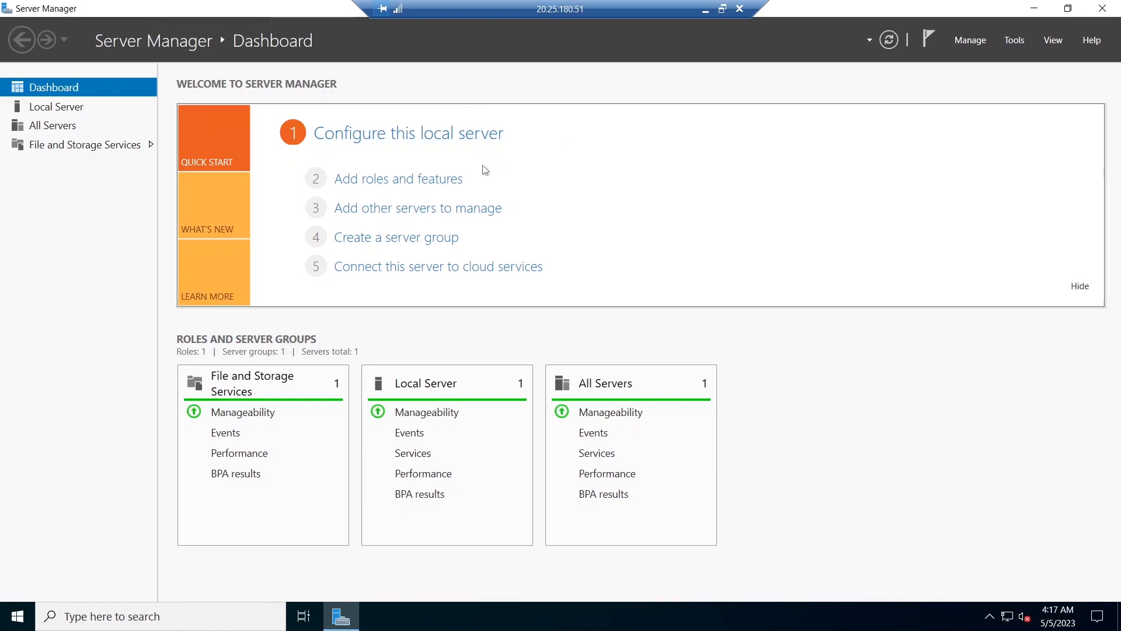
- Open the Add Roles and Features wizard on DC-1 and select the Active Directory Domain Services role with its required features
left_click(437, 184)
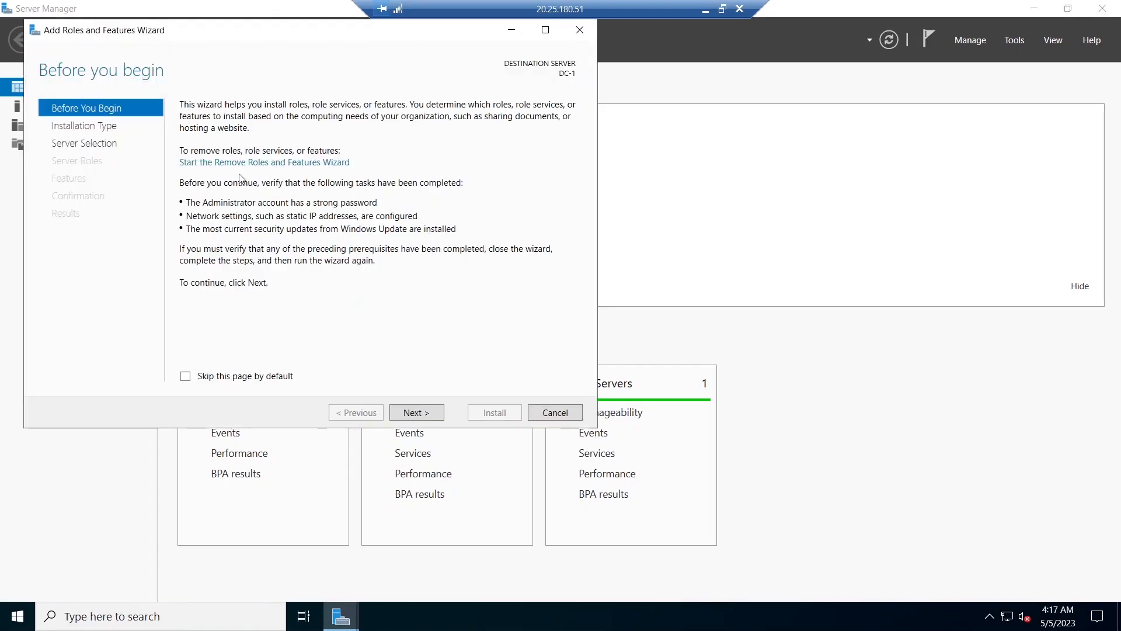
left_click(578, 30)
left_click(417, 185)
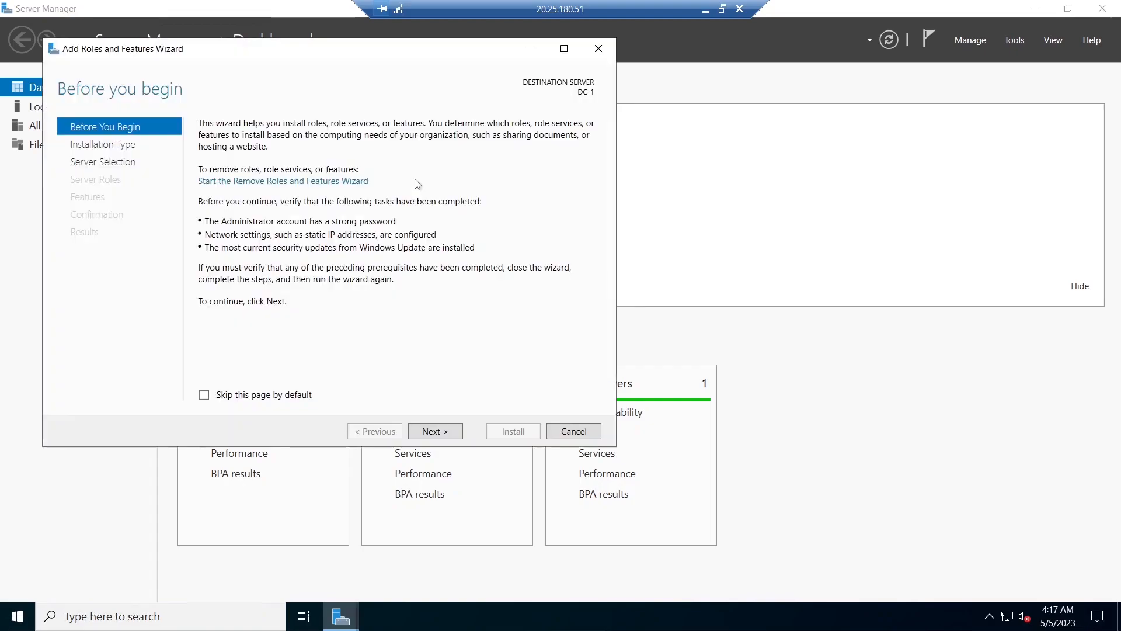
left_click(442, 432)
left_click(442, 432)
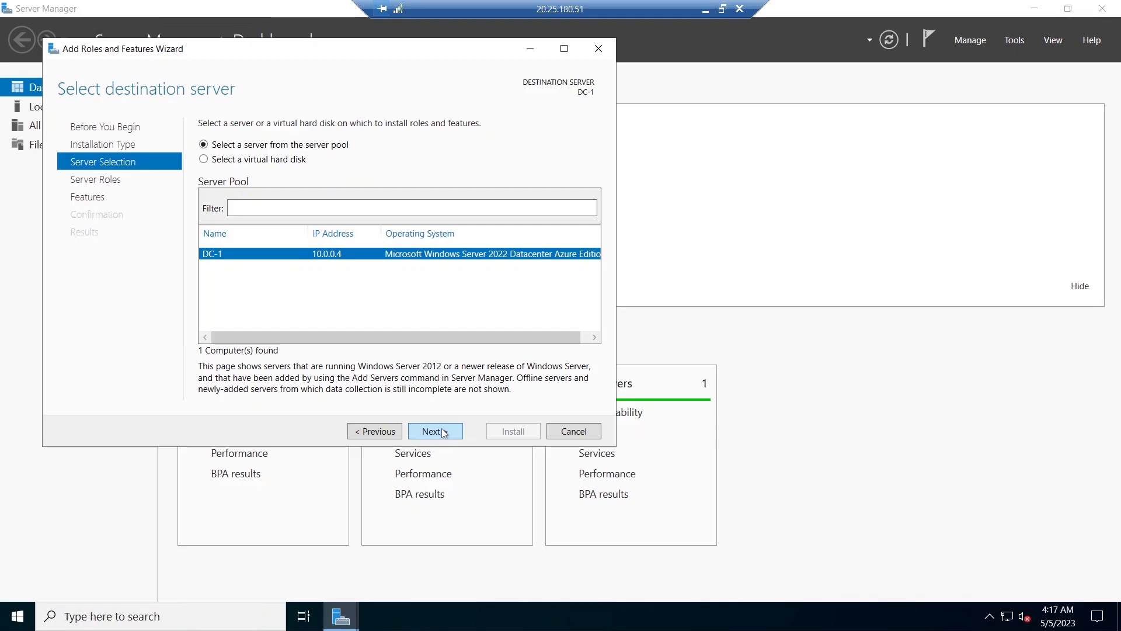
left_click(443, 432)
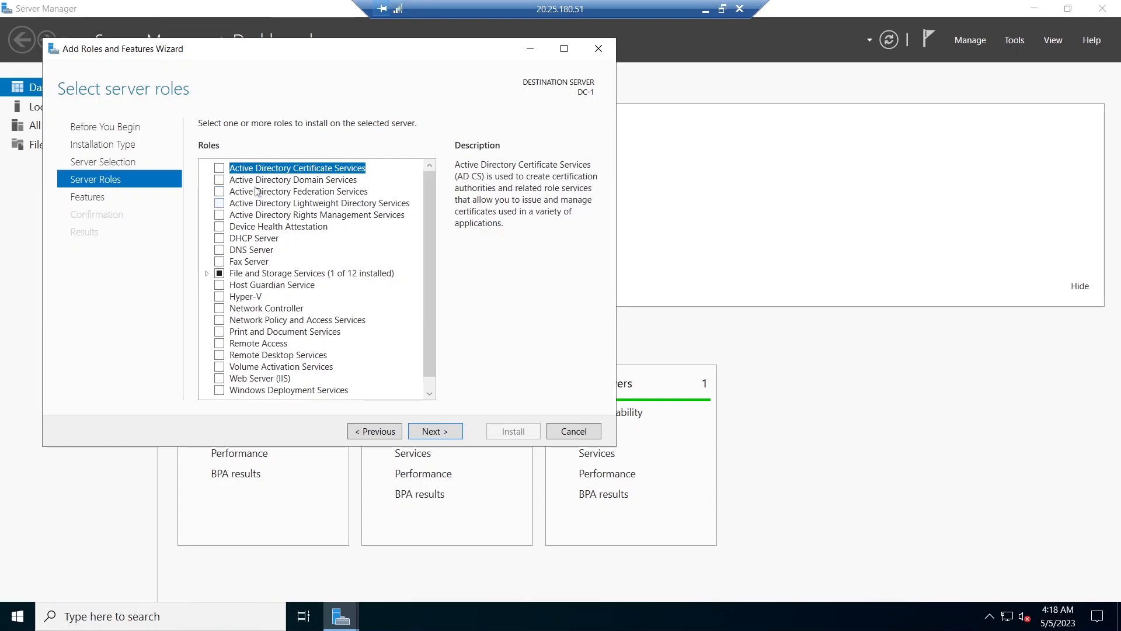
left_click(220, 180)
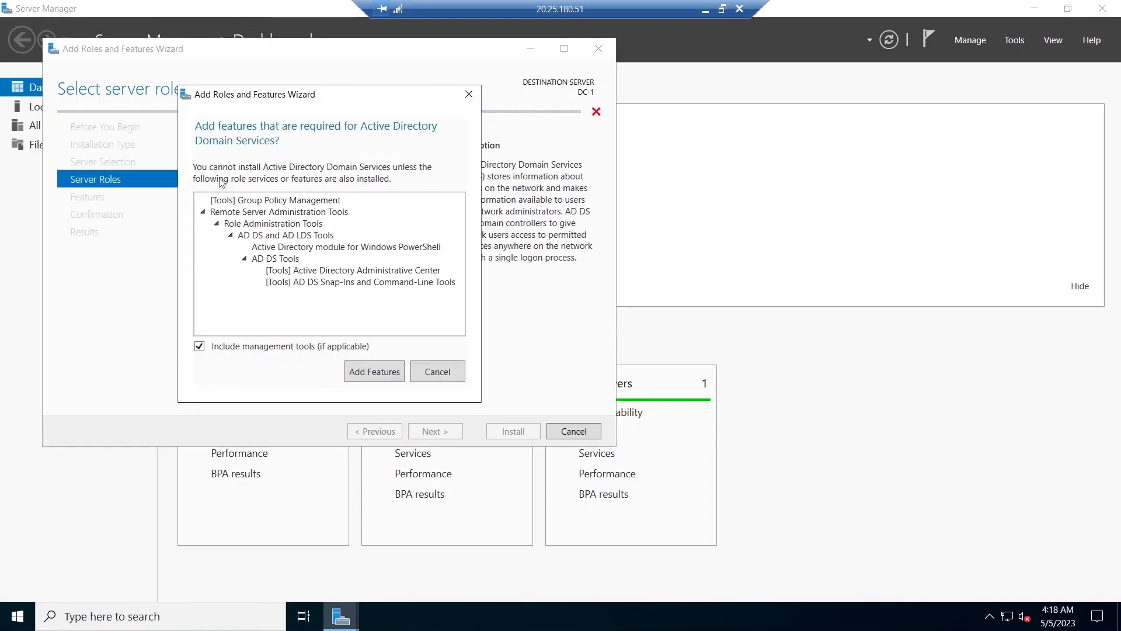
left_click(373, 372)
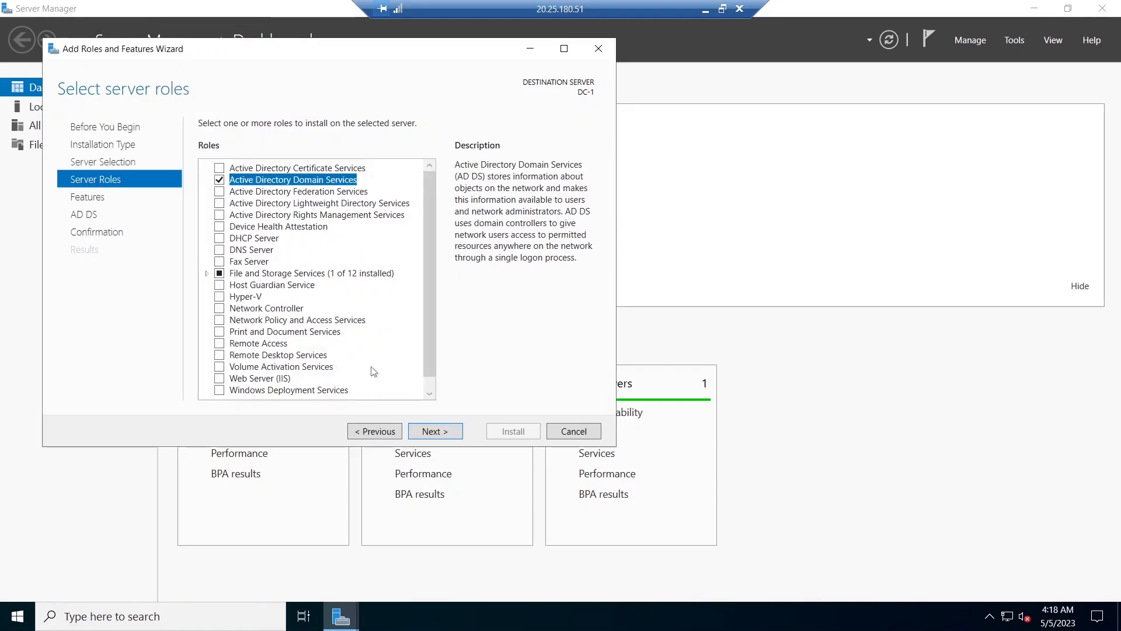
- Proceed through the remaining wizard pages, install the Active Directory Domain Services role, and close the wizard
left_click(435, 431)
left_click(435, 431)
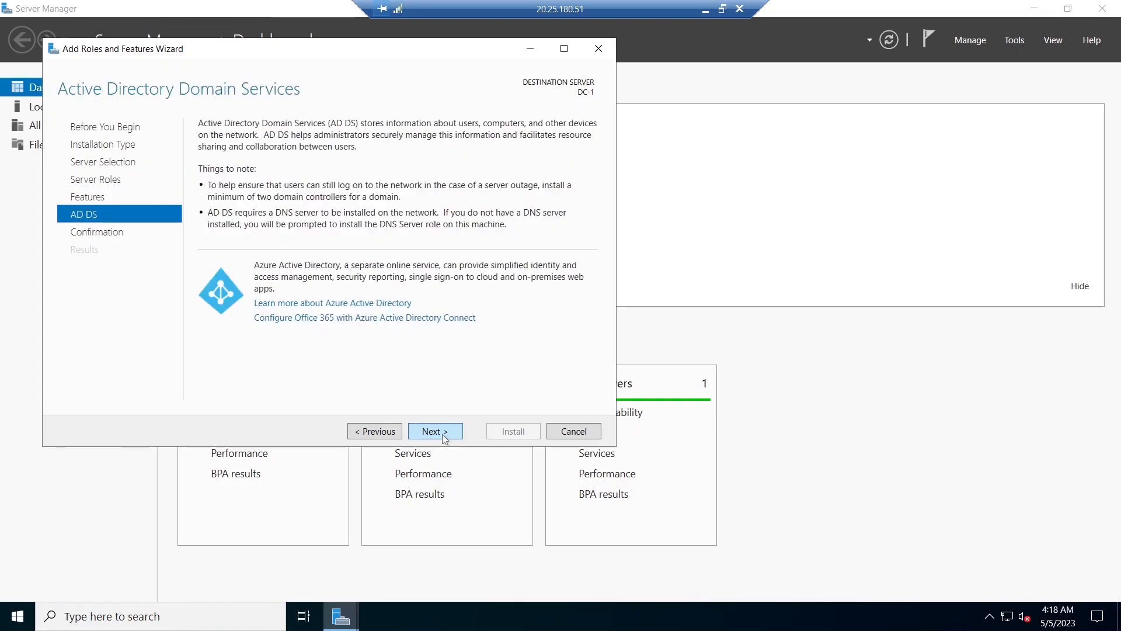
left_click(443, 432)
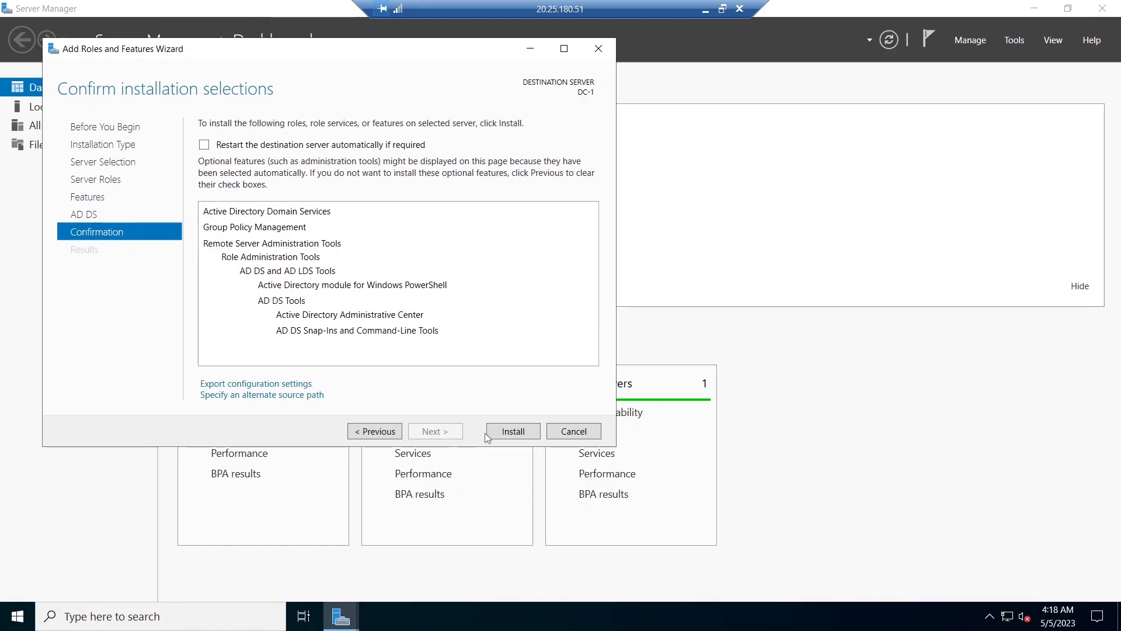
left_click(518, 439)
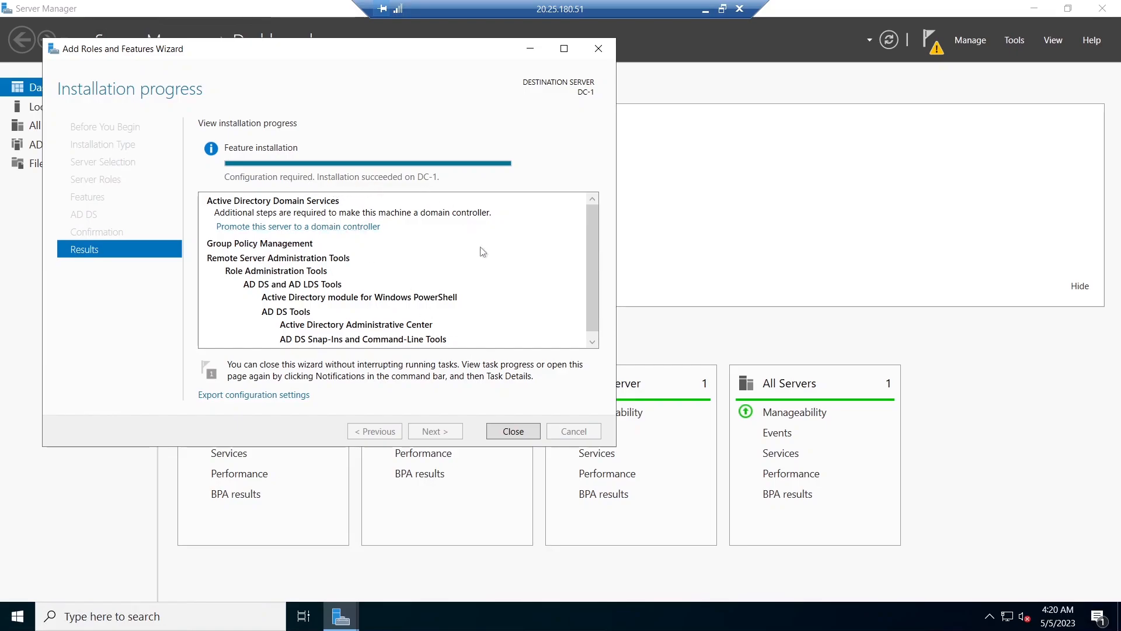
left_click(513, 431)
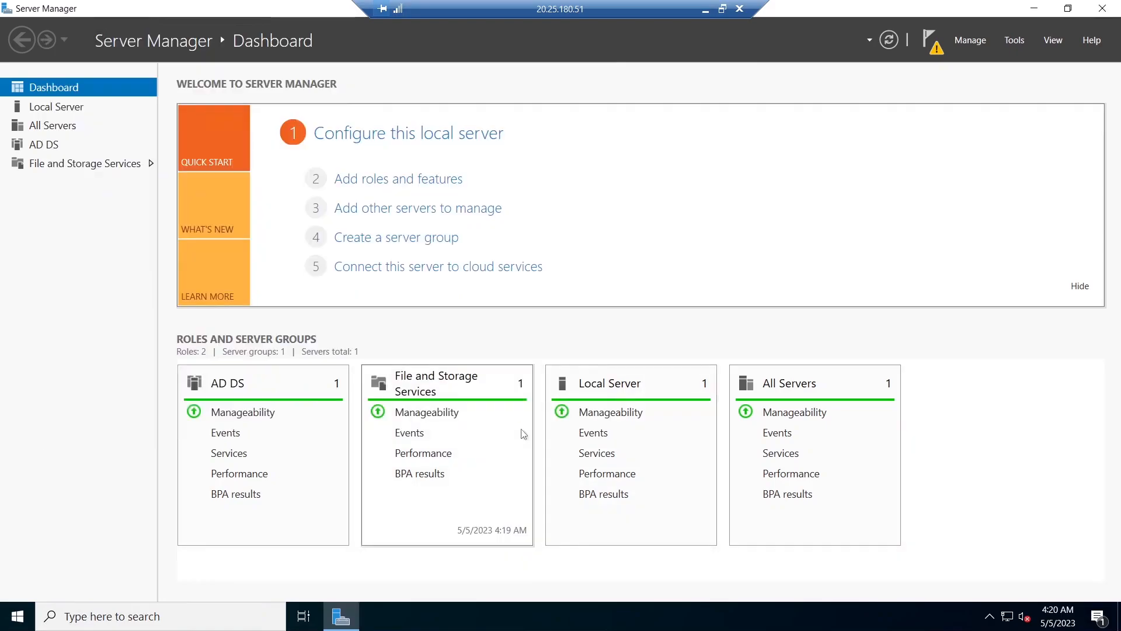
- Promote DC-1 to a domain controller by adding a new forest with root domain name mydomain.com
left_click(936, 51)
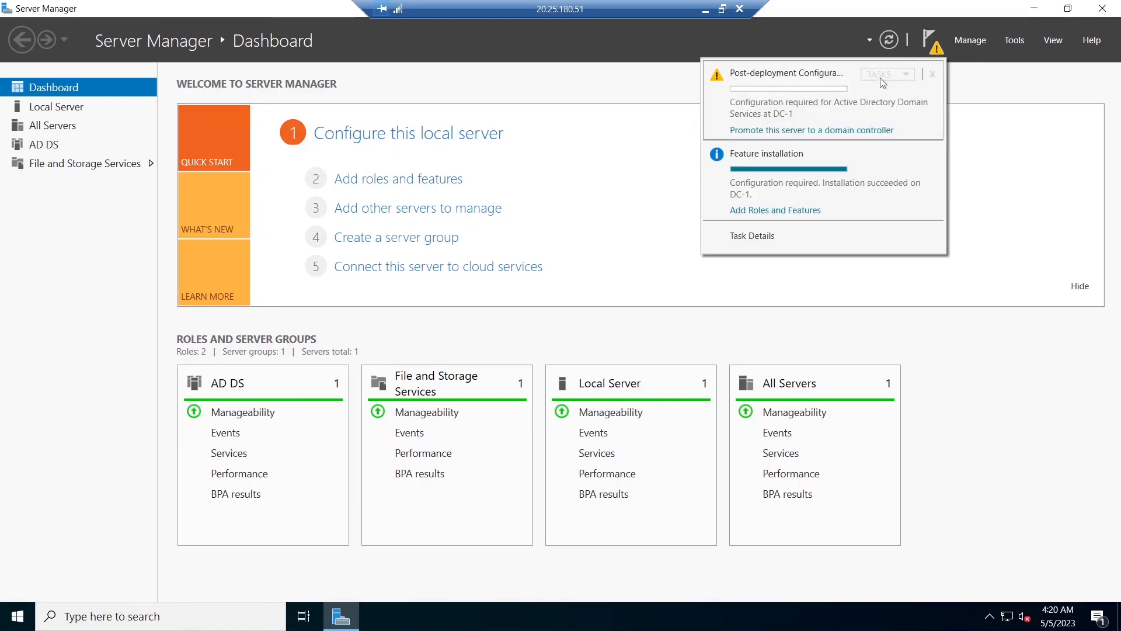
left_click(801, 131)
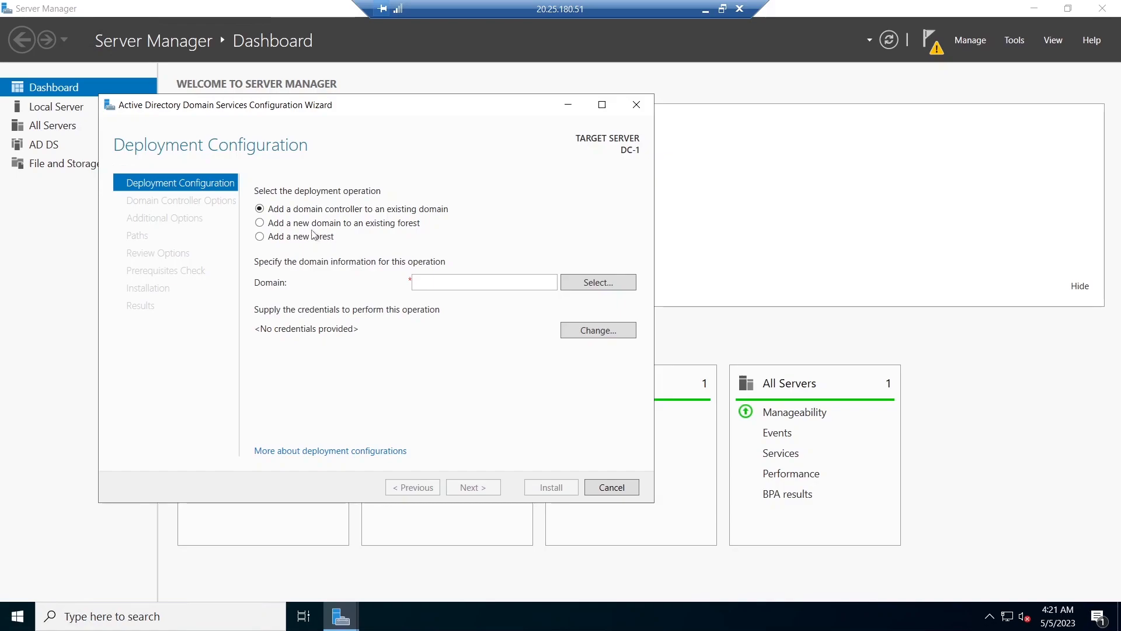
left_click(259, 241)
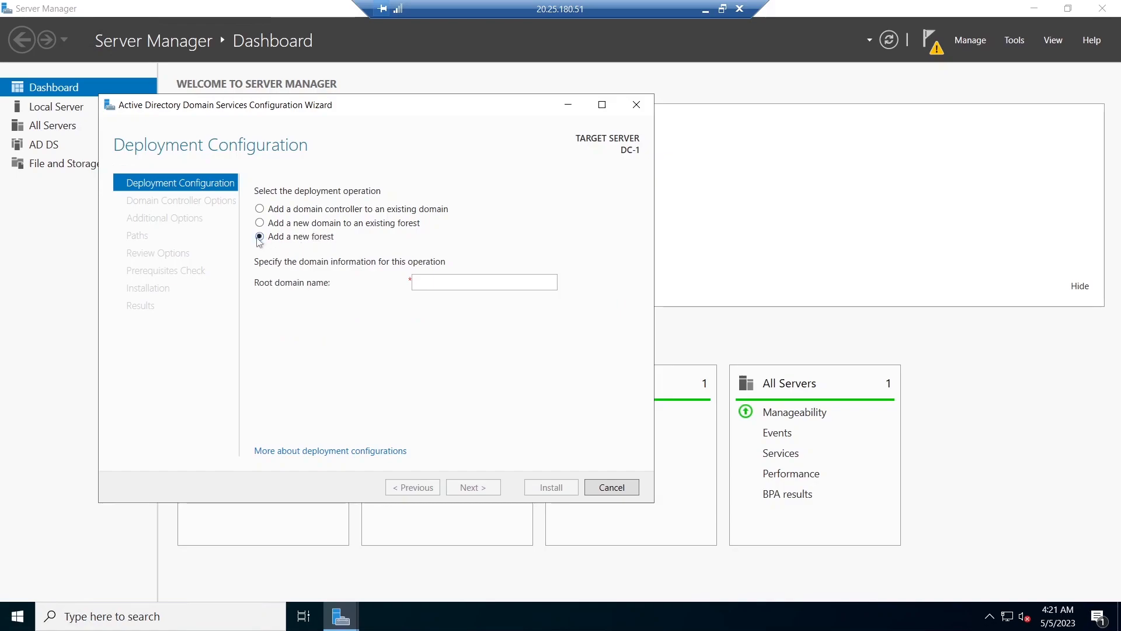
left_click(434, 282)
type("mydomain.com")
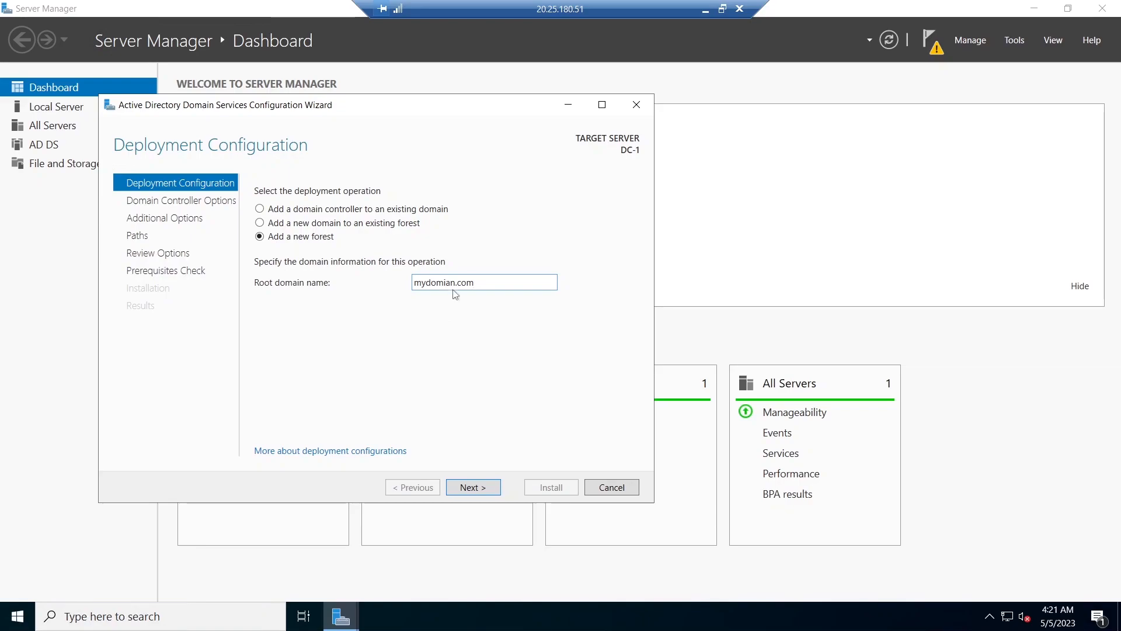
key("BackSpace")
type("i")
left_click(474, 486)
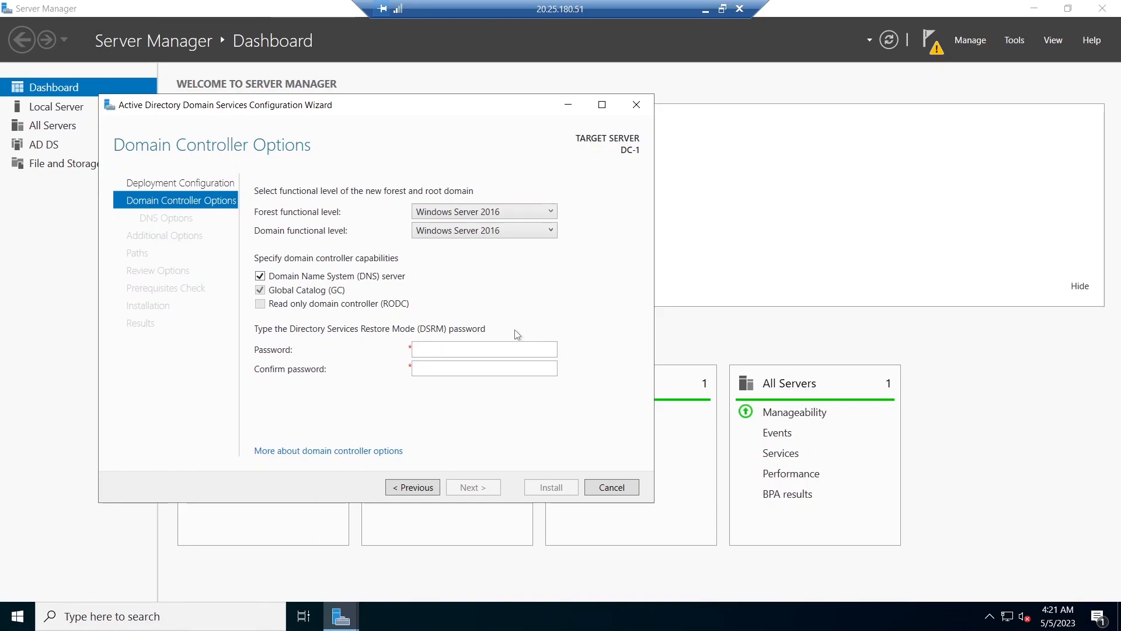
- Enter and confirm the Directory Services Restore Mode password, then continue to DNS options
left_click(433, 349)
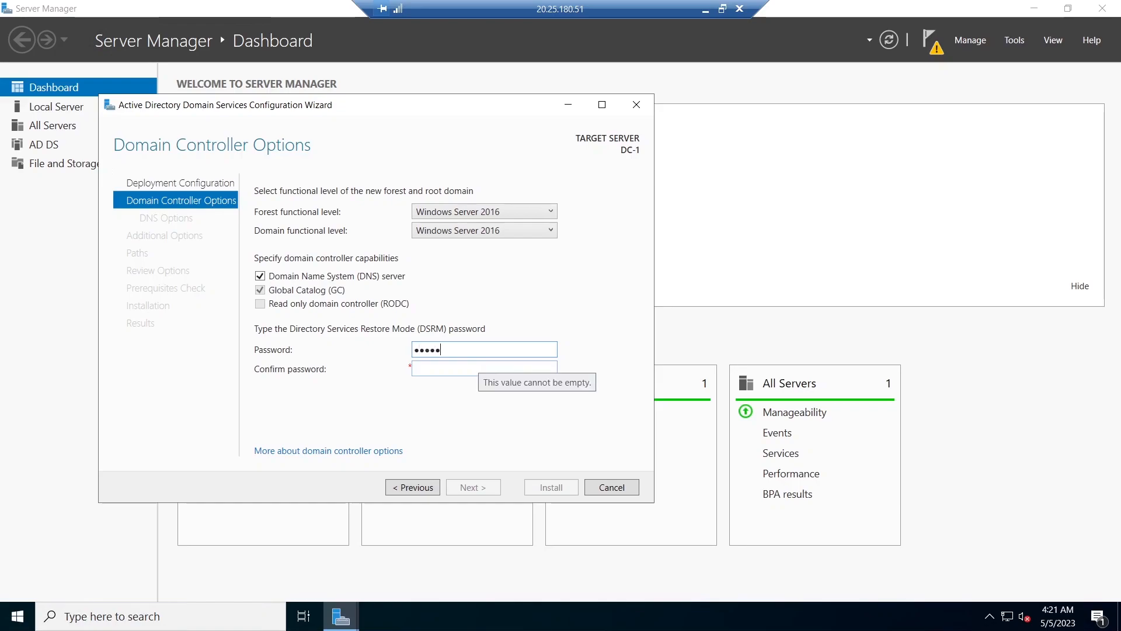
type("••••••")
key("Tab")
type("•")
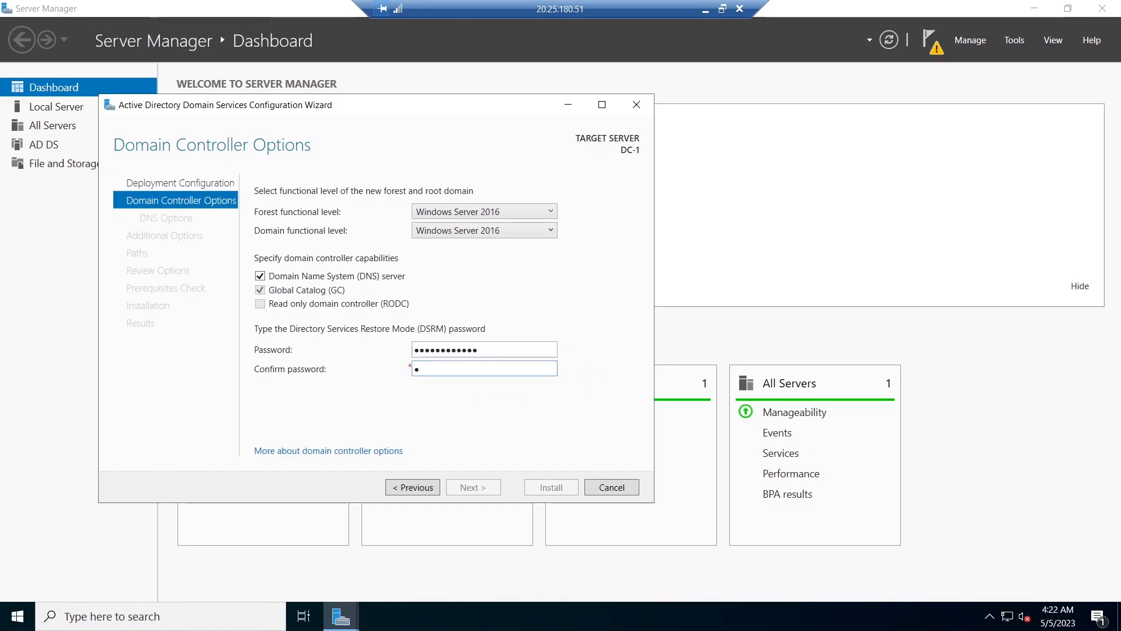
type("•••••")
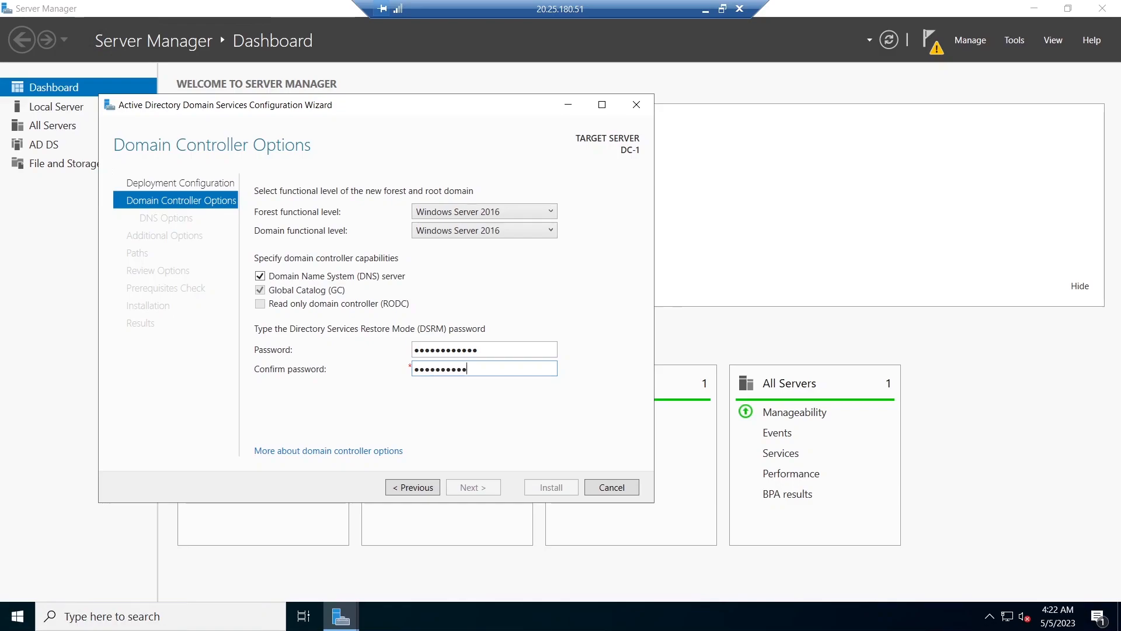
type("•")
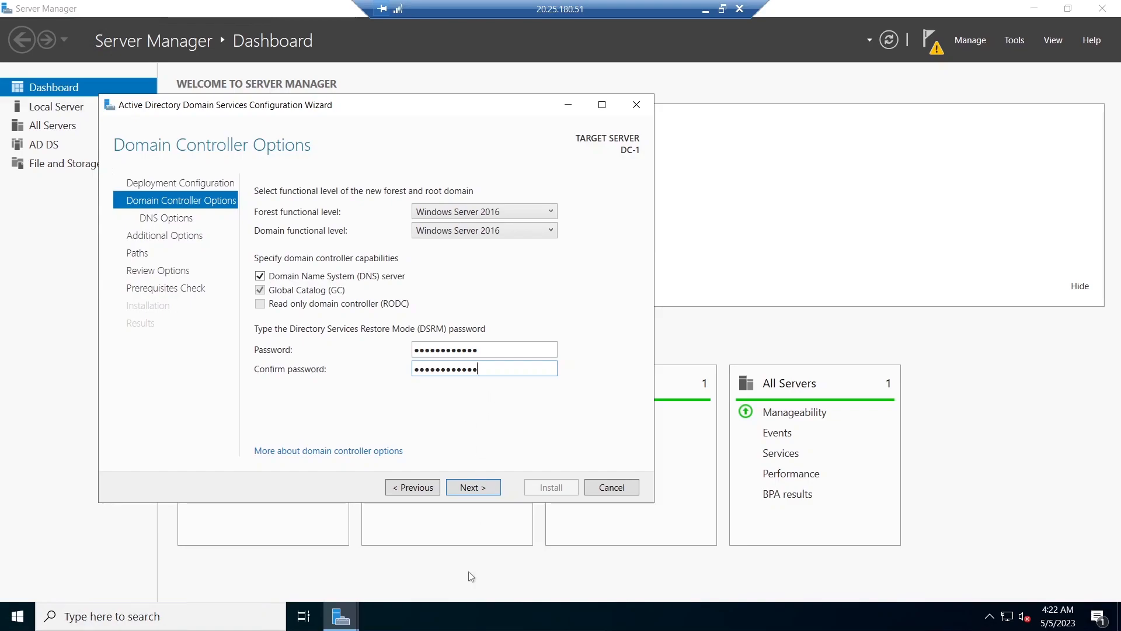
left_click(465, 488)
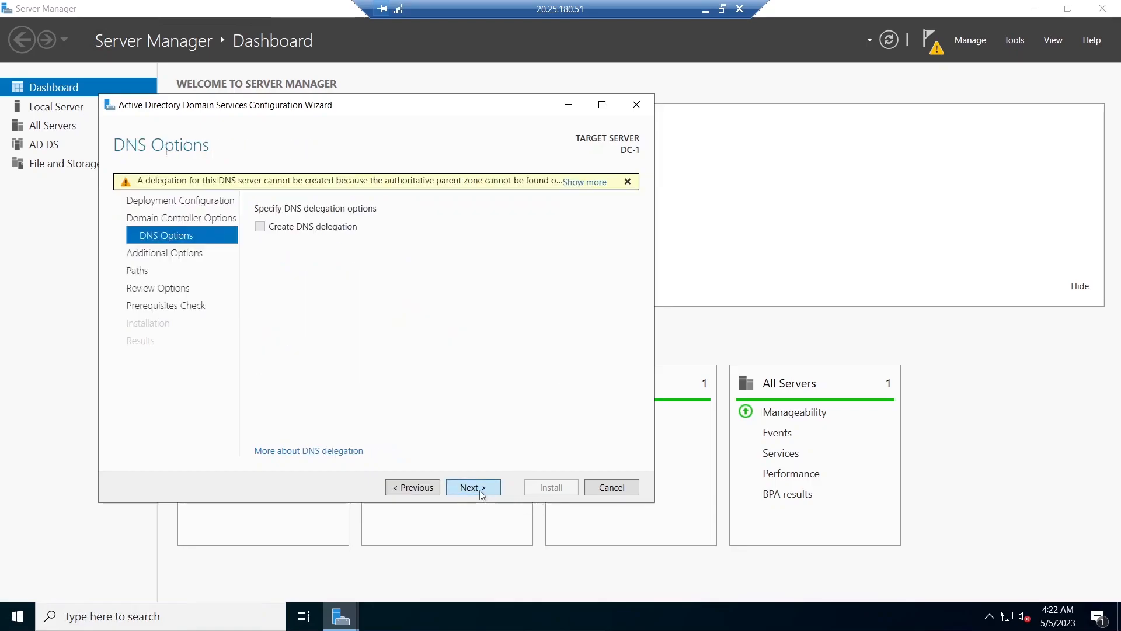
- Accept the default DNS, NetBIOS, paths and review options and start the domain controller installation
left_click(480, 492)
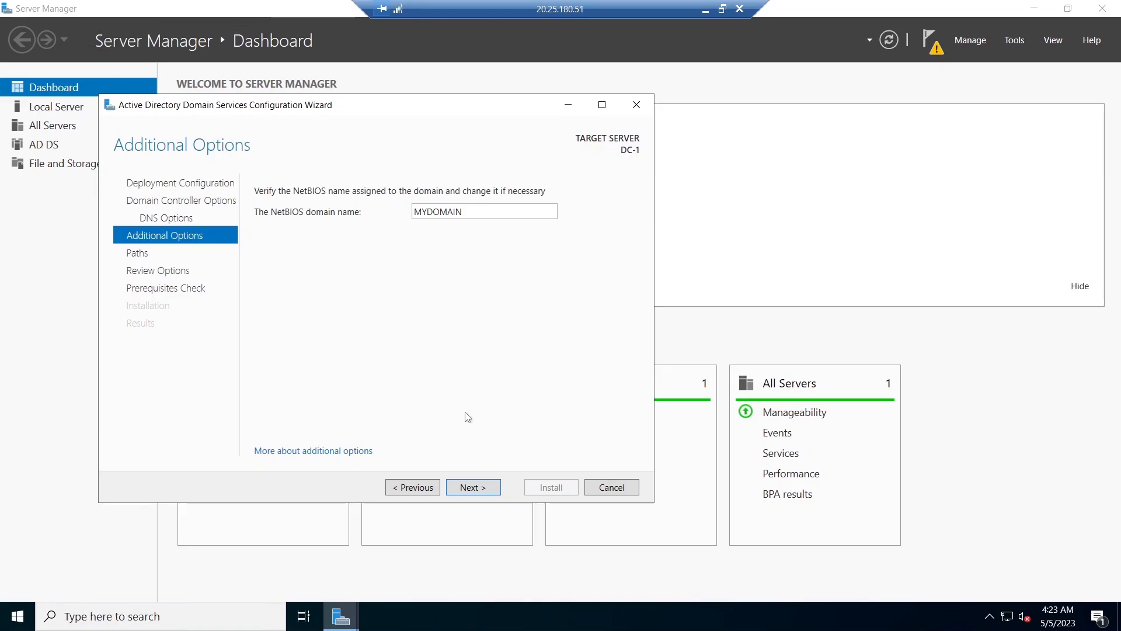
left_click(478, 490)
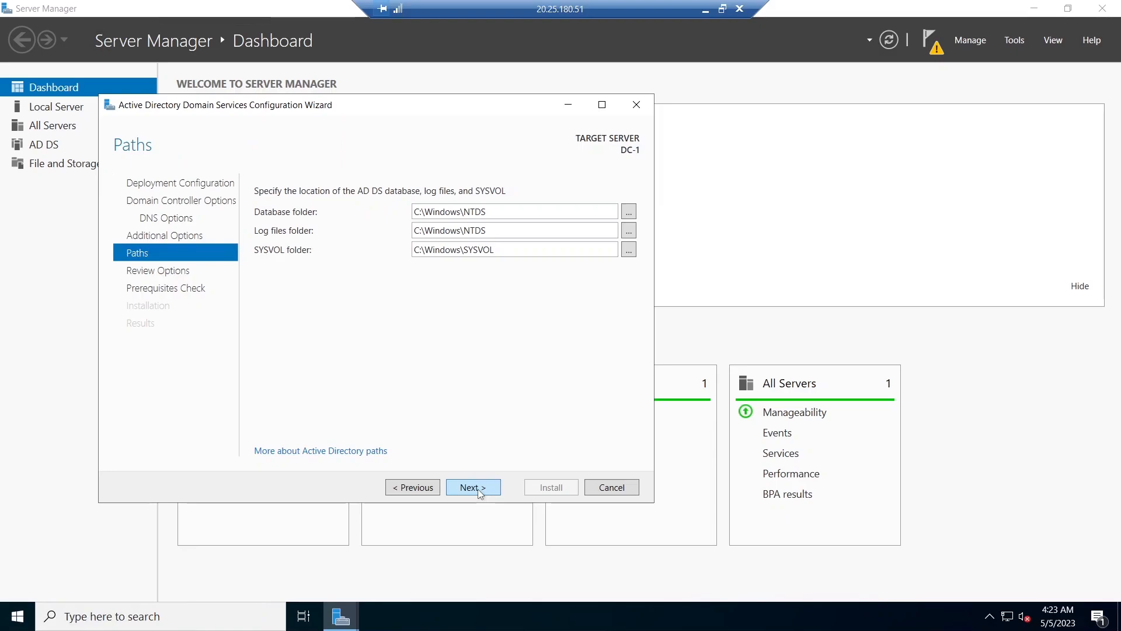
left_click(477, 489)
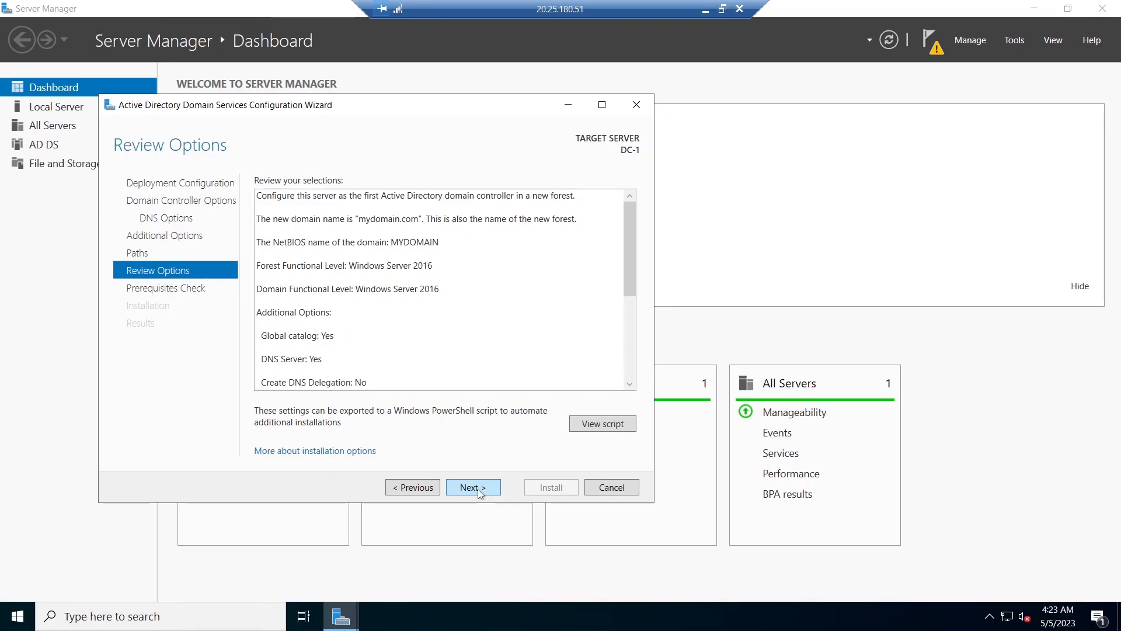
left_click(478, 488)
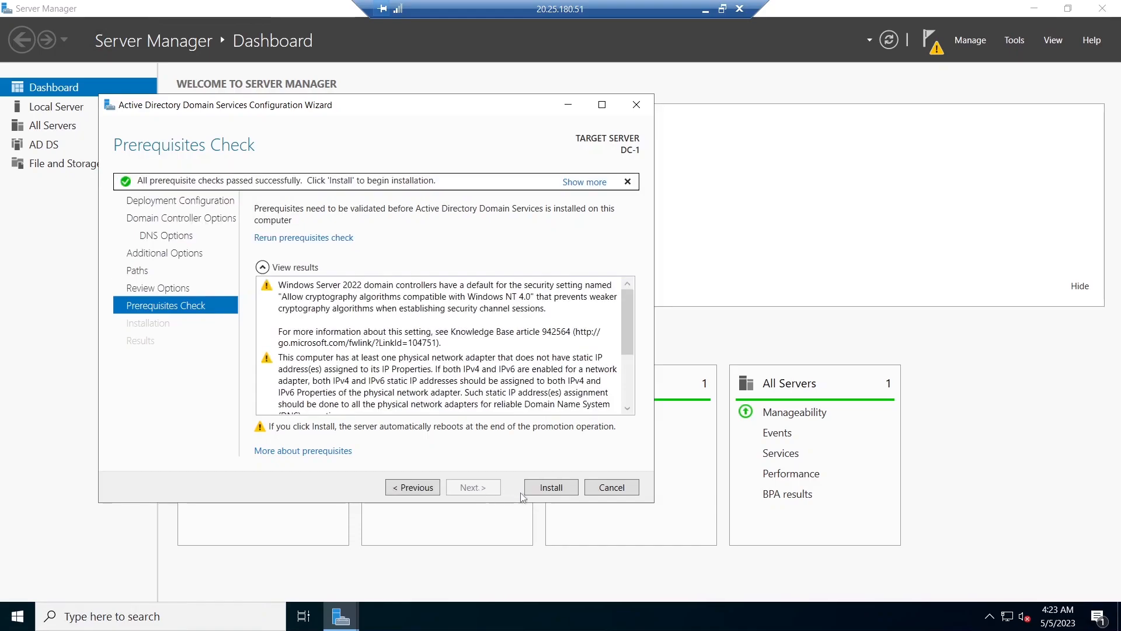
left_click(552, 487)
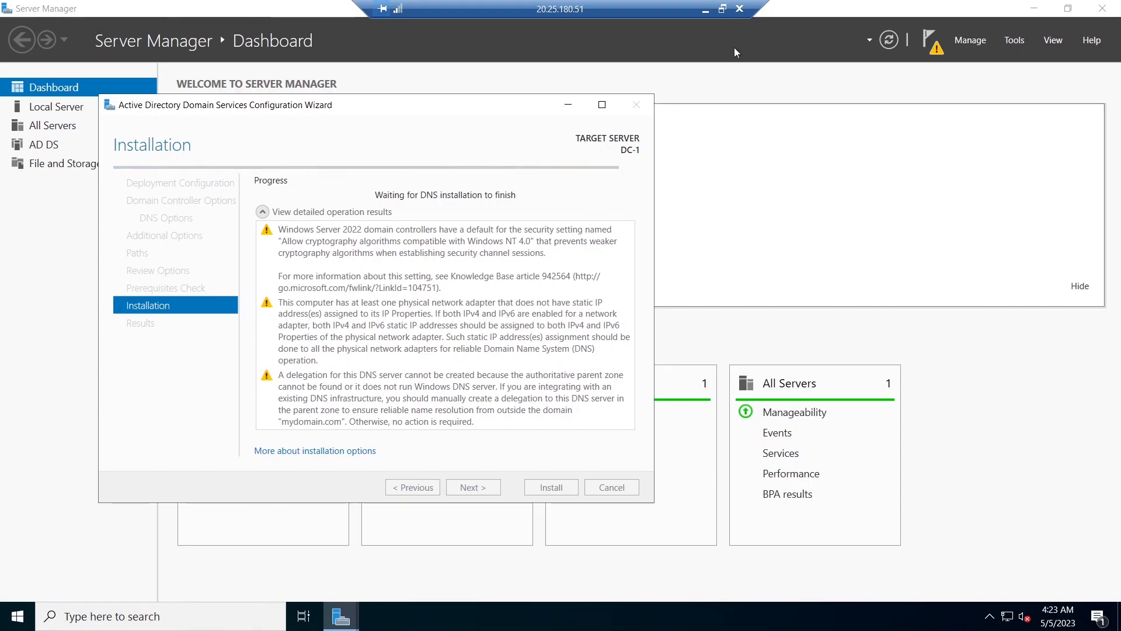
- Minimize the DC-1 remote session and open Remote Desktop Connection on the local computer
left_click(706, 9)
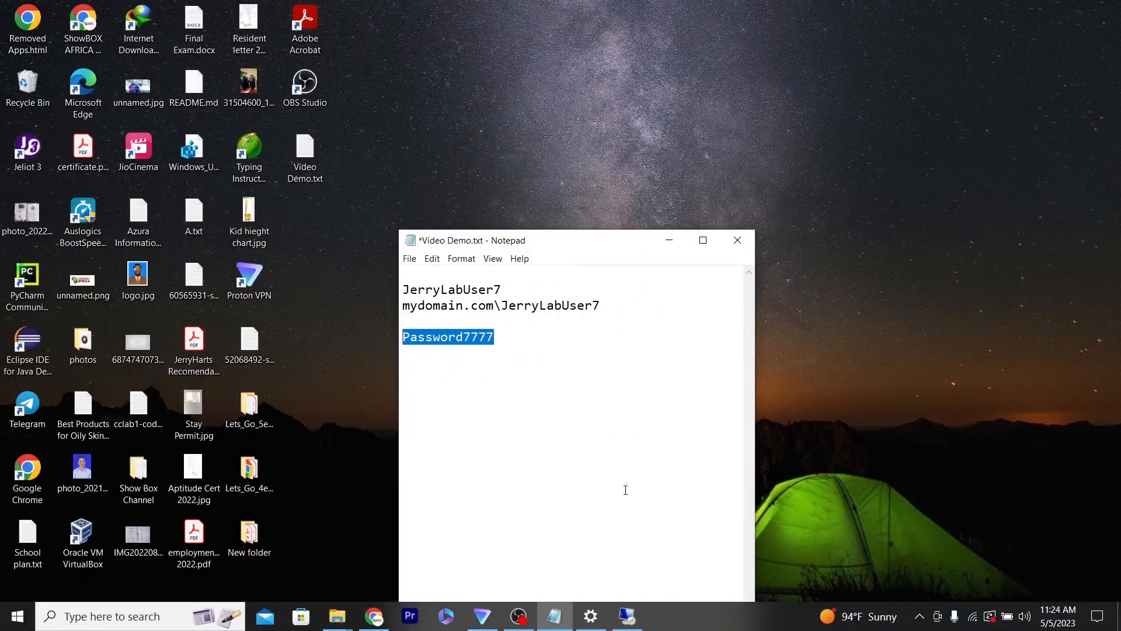
mouse_move(626, 615)
left_click(79, 619)
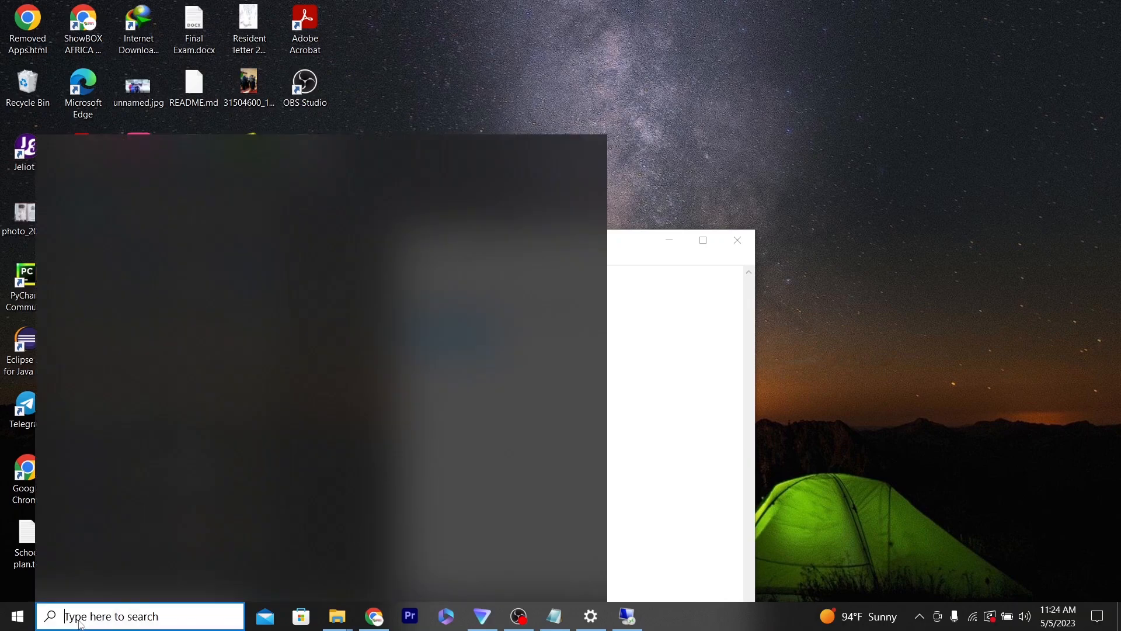
left_click(133, 335)
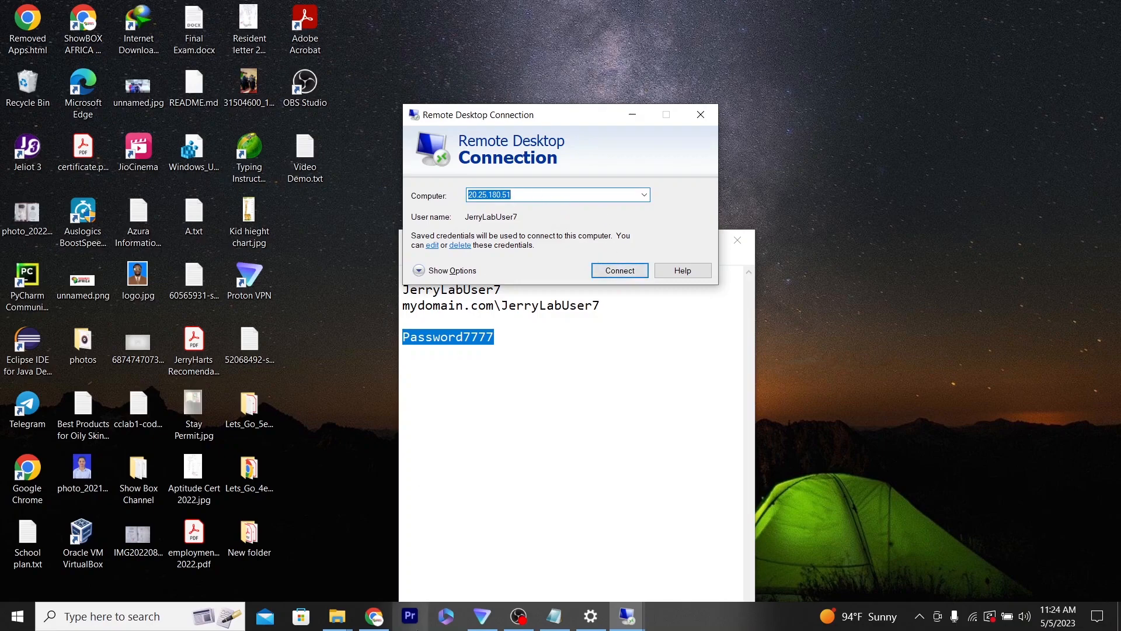
- Copy DC-1's public IP address from the Azure portal and paste it as the Remote Desktop computer
left_click(374, 616)
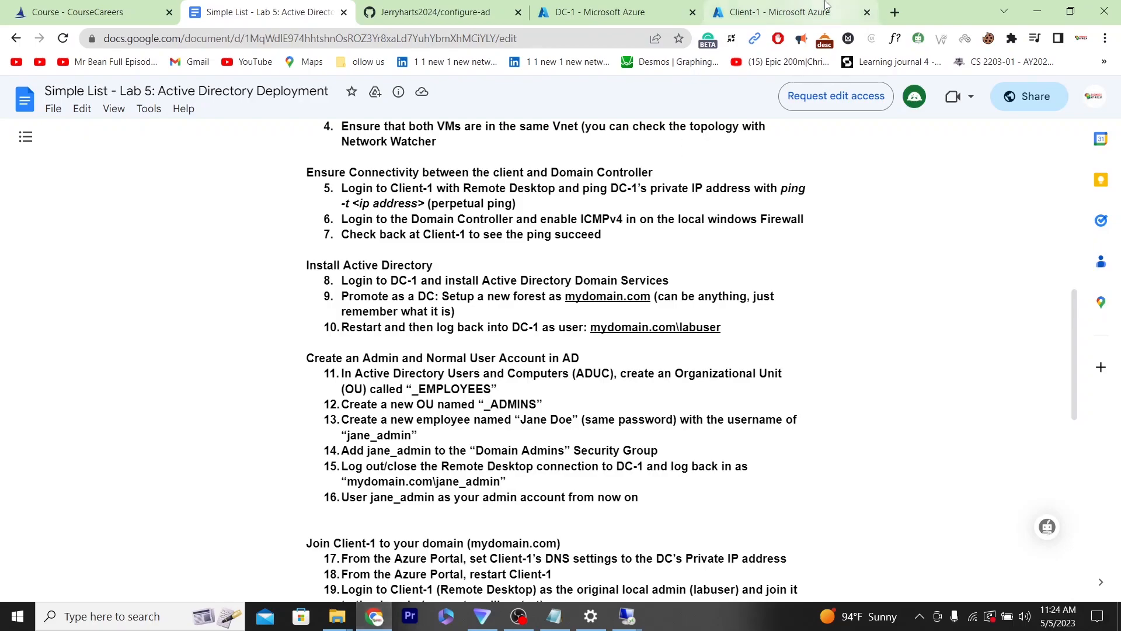
left_click(604, 13)
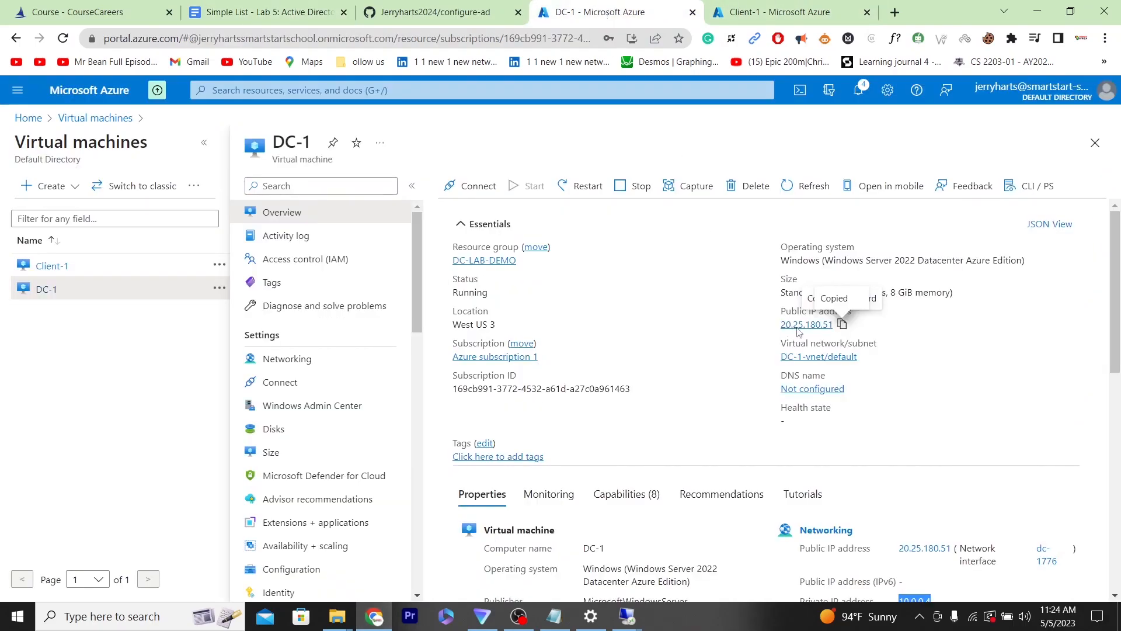
left_click(842, 324)
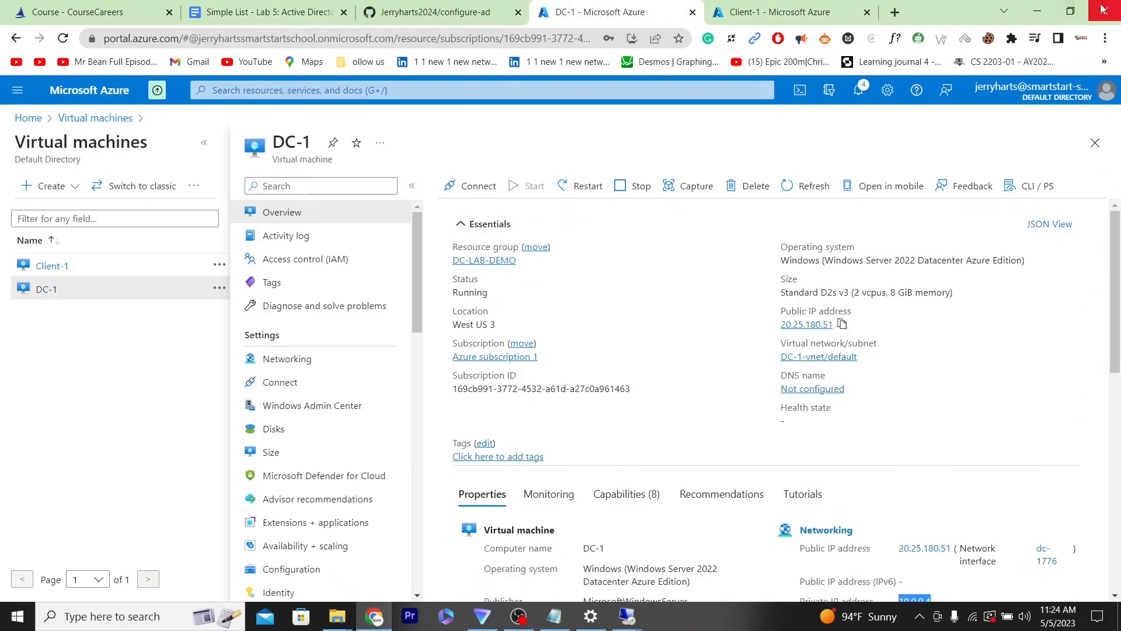
left_click(1037, 12)
key("ctrl+v")
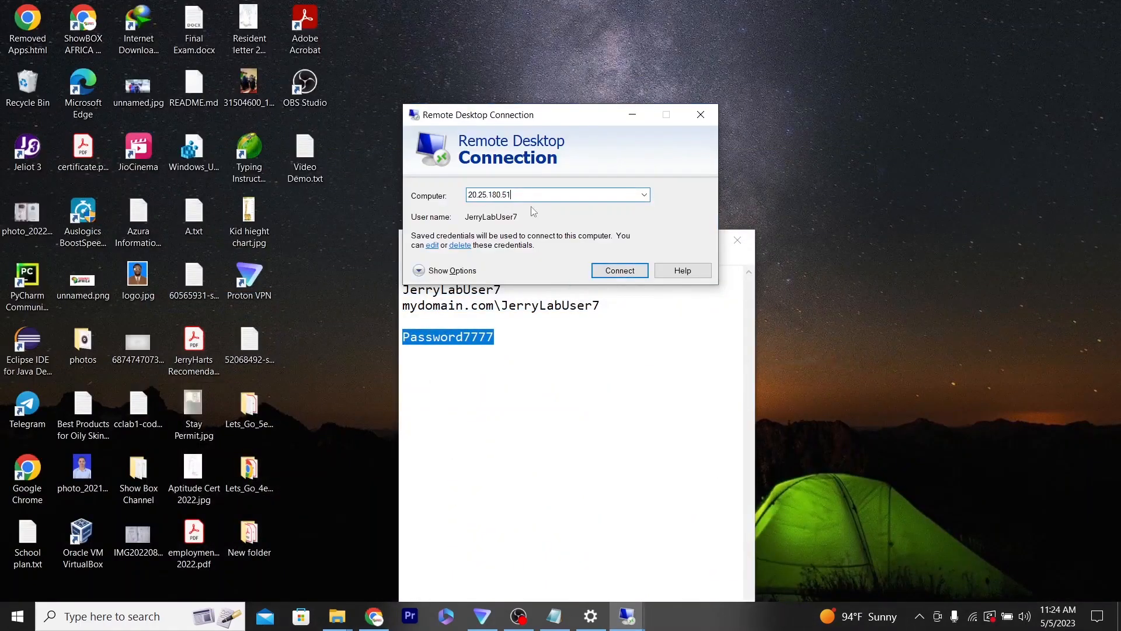
- Open the saved Remote Desktop credentials for editing and choose to use a different account
left_click(619, 272)
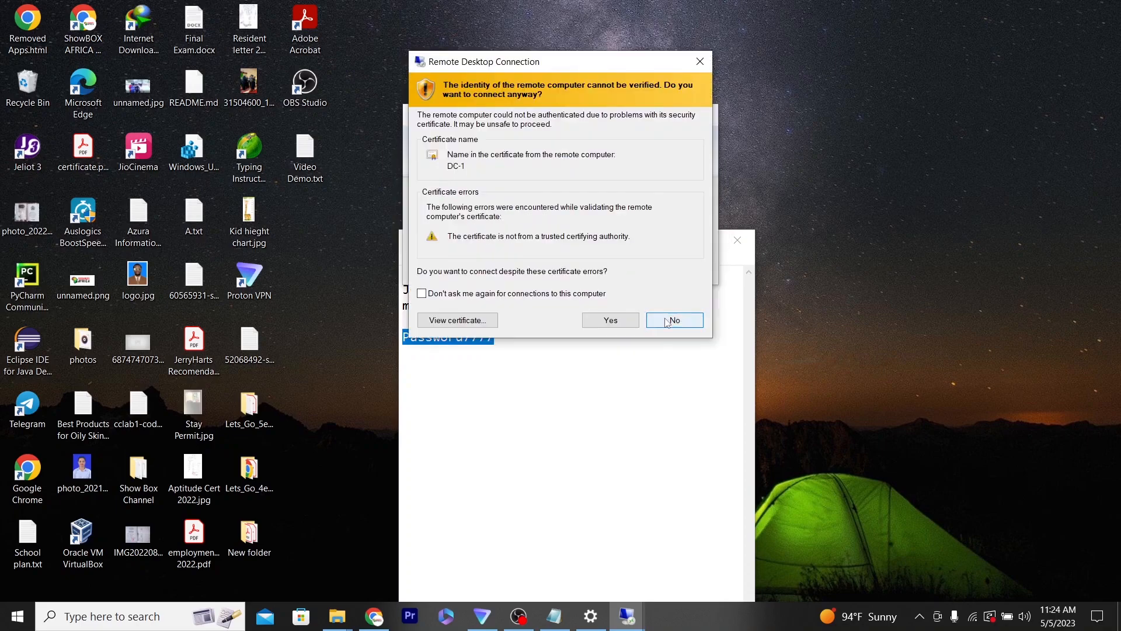
left_click(700, 61)
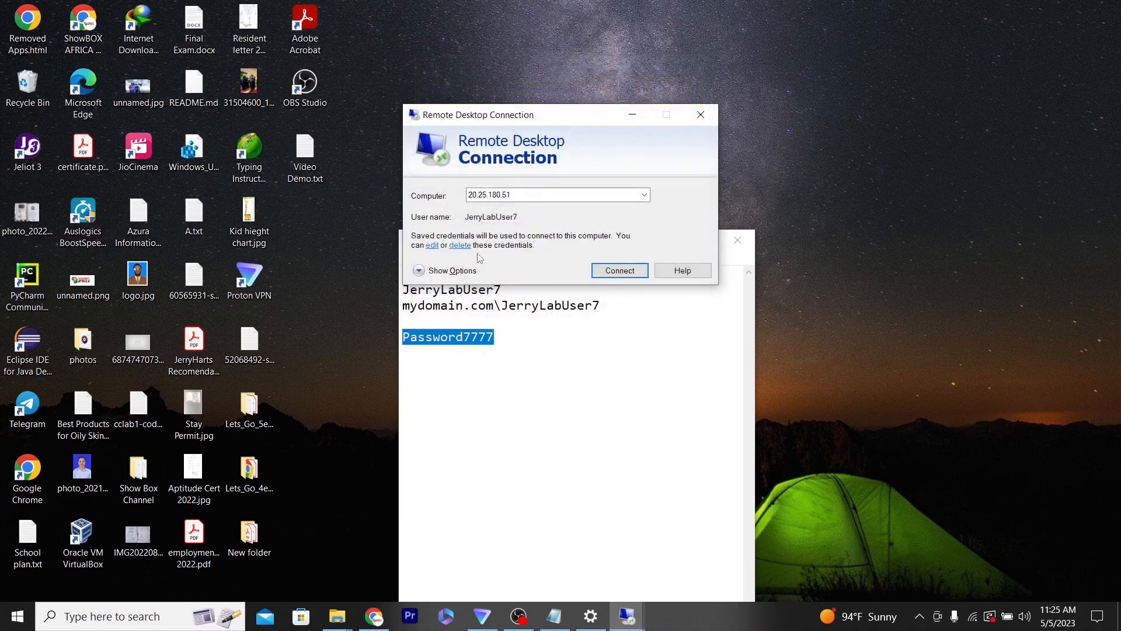
left_click(463, 272)
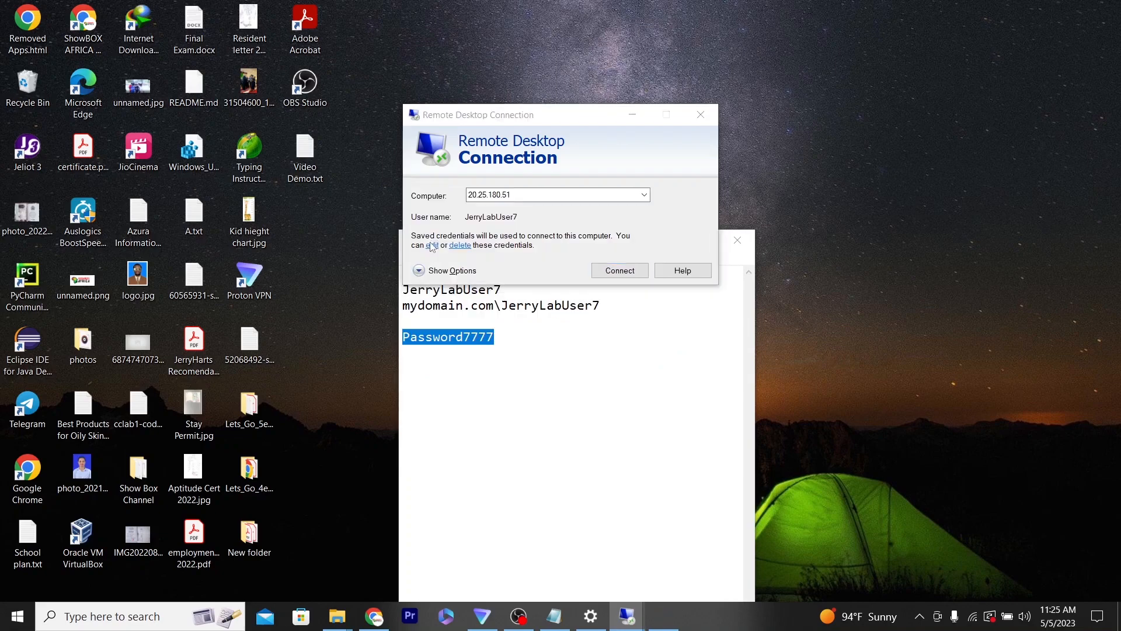
left_click(430, 245)
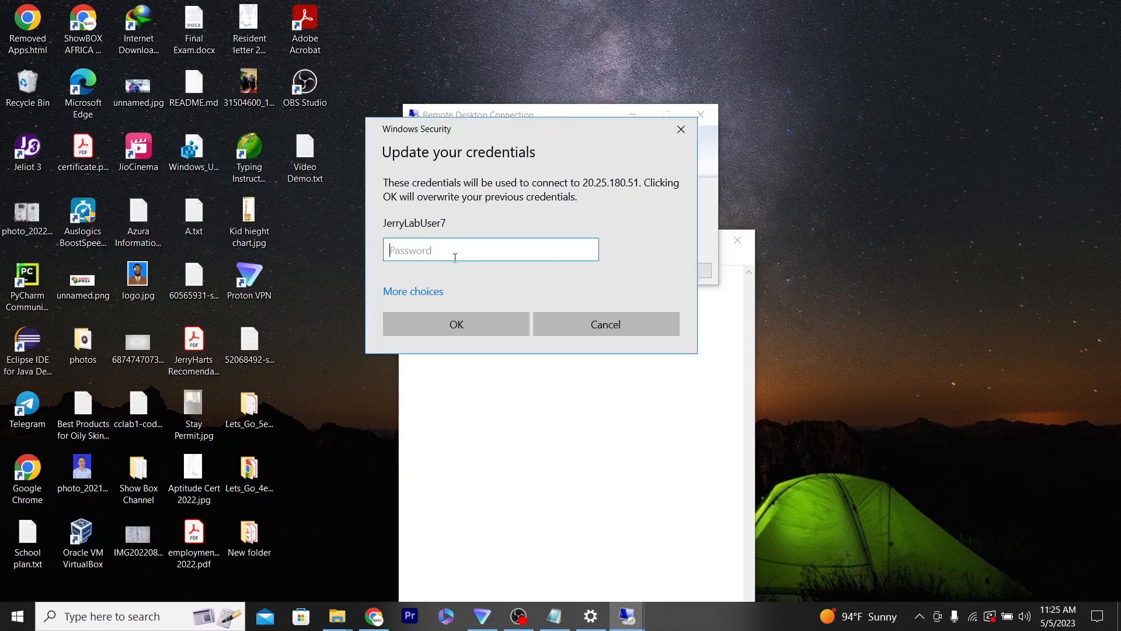
left_click(433, 290)
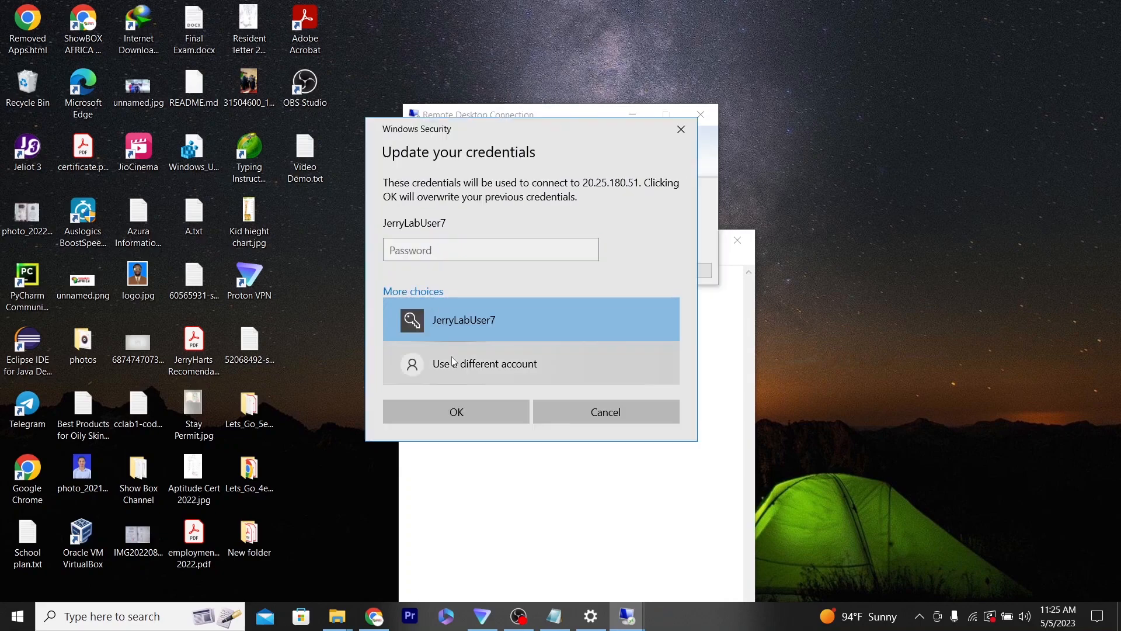
left_click(453, 364)
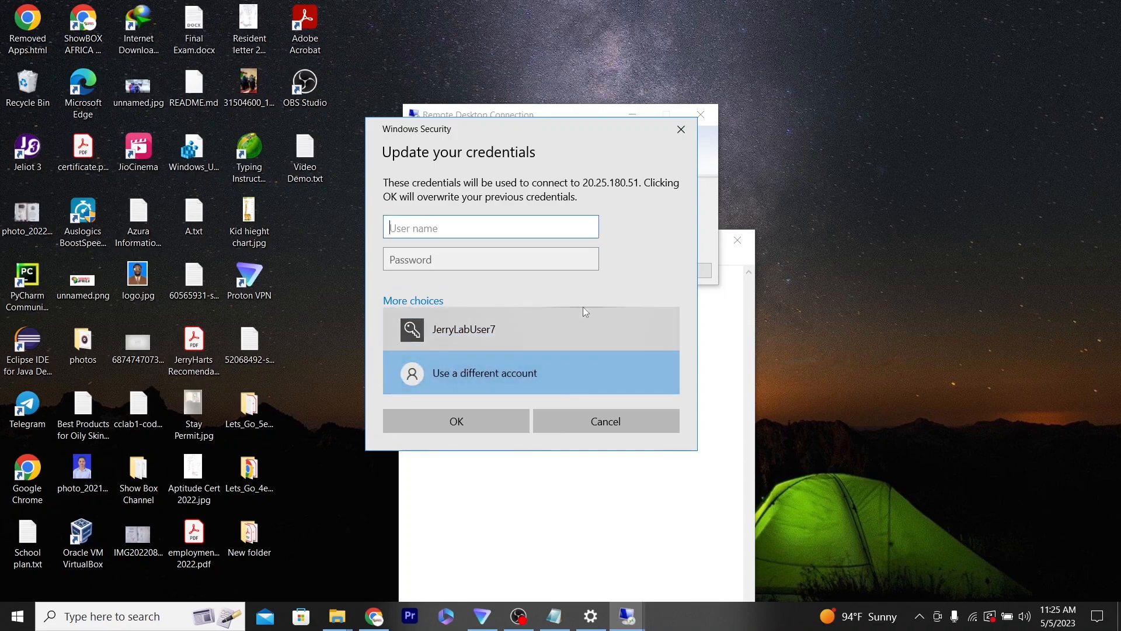
- Copy the domain user name mydomain.com\JerryLabUser7 from Notepad and paste it as the user name
left_click(554, 616)
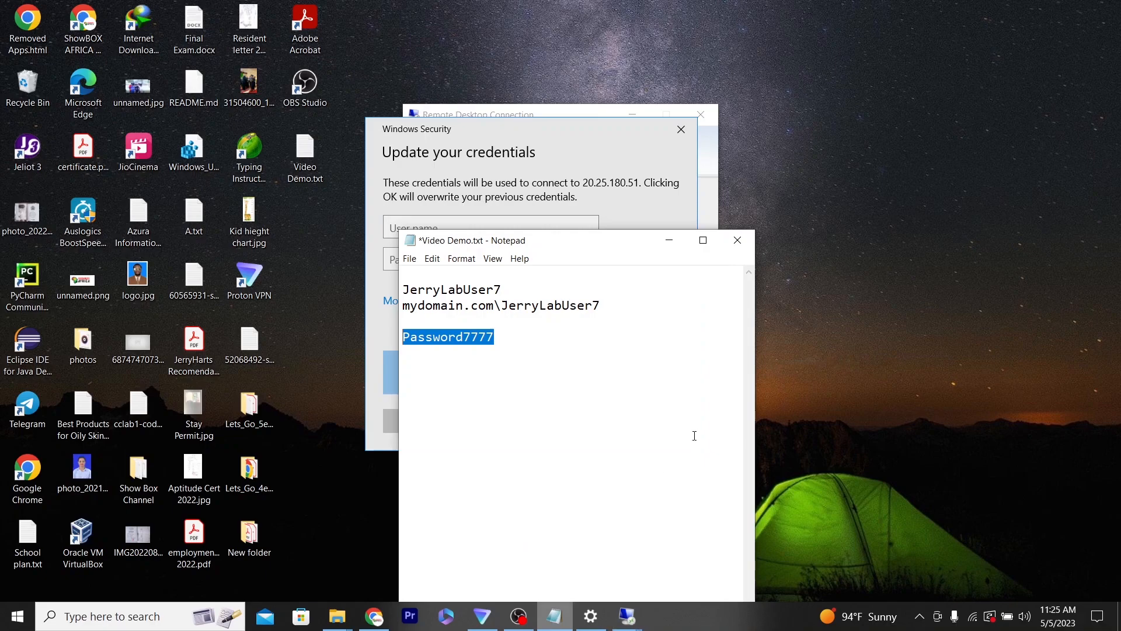
left_click_drag(603, 306, 403, 305)
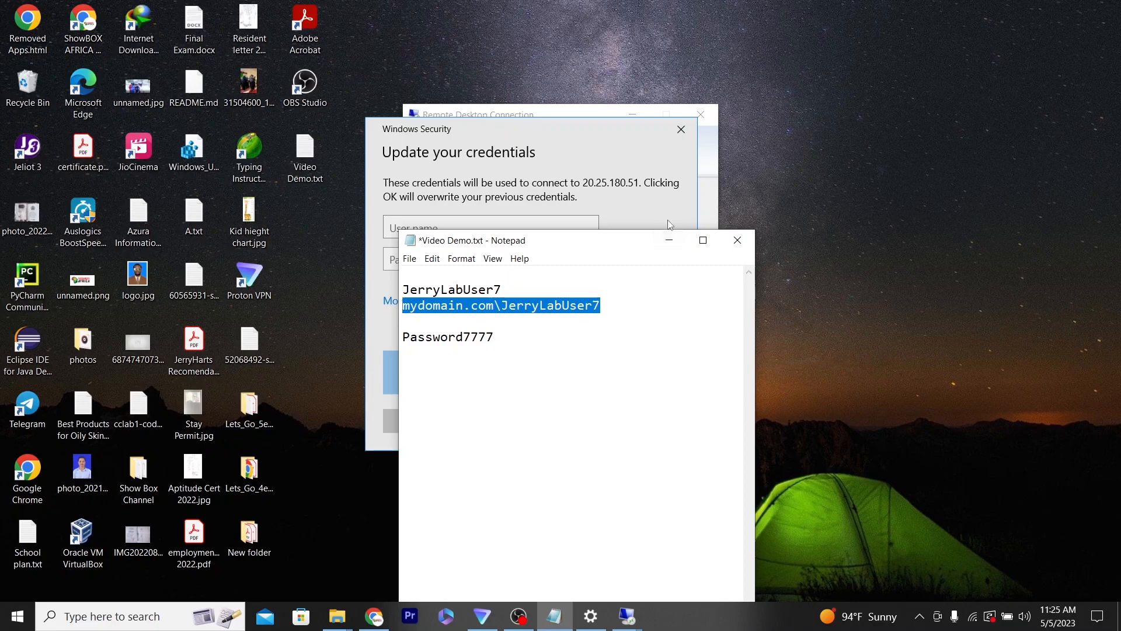
left_click(462, 225)
key("ctrl+v")
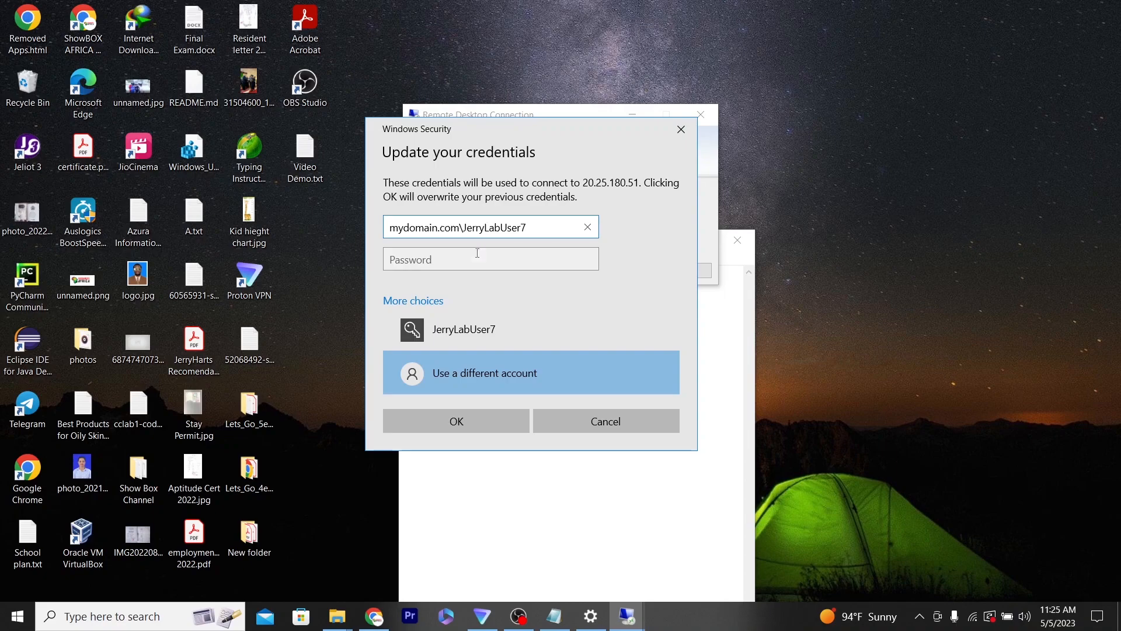
- Enter the domain user's password and save the updated credentials
left_click(476, 257)
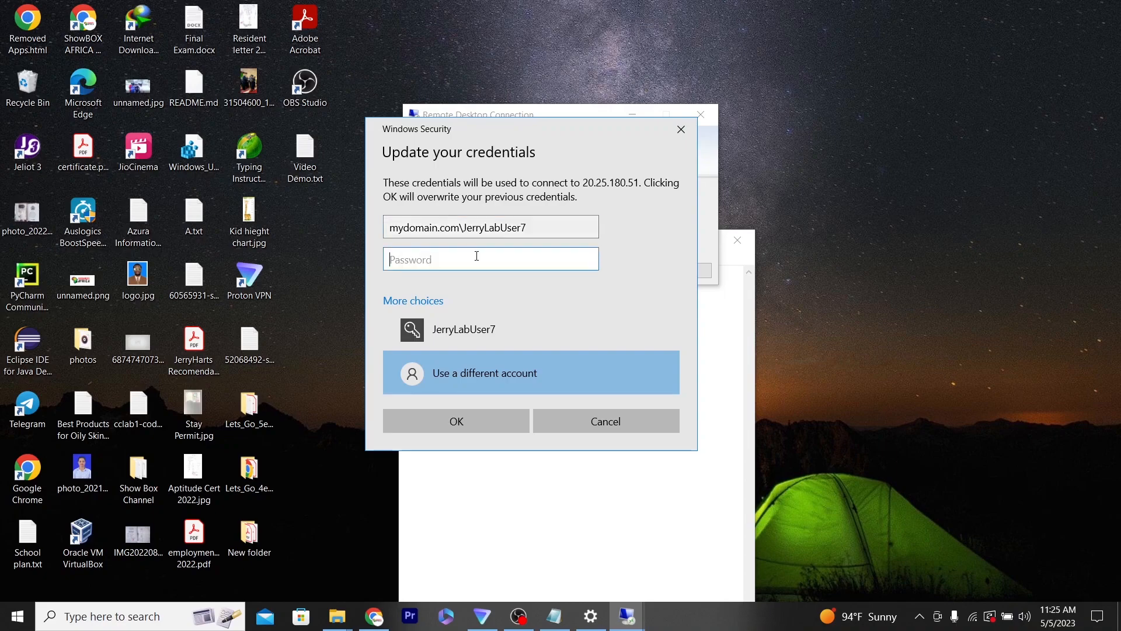
type("•")
key("BackSpace")
type("•••••••••••")
left_click(588, 261)
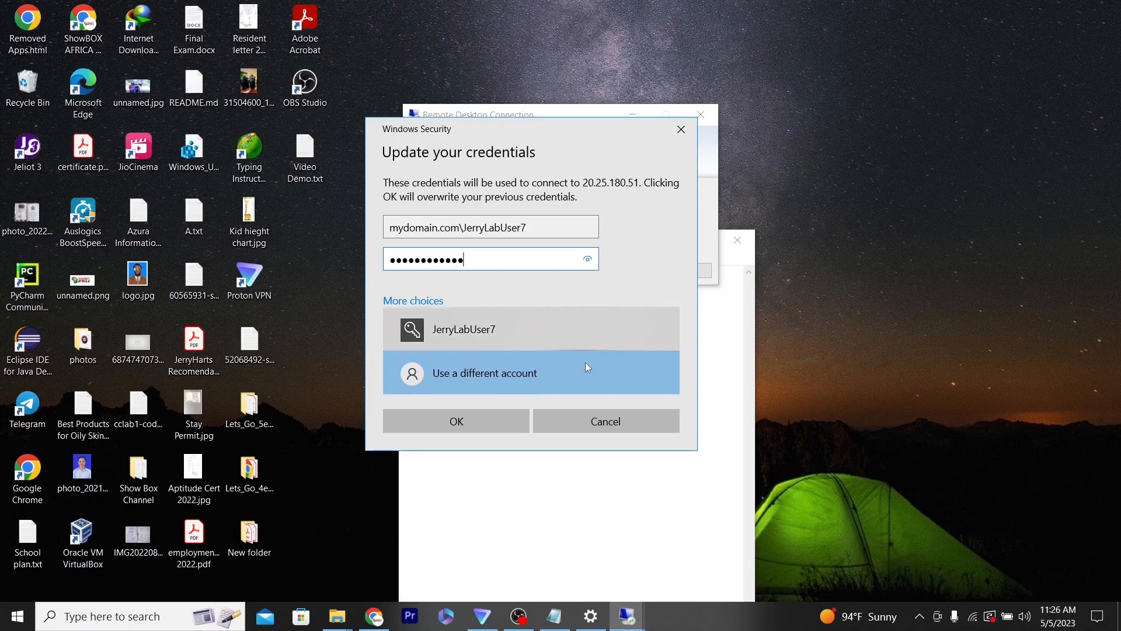
left_click(495, 416)
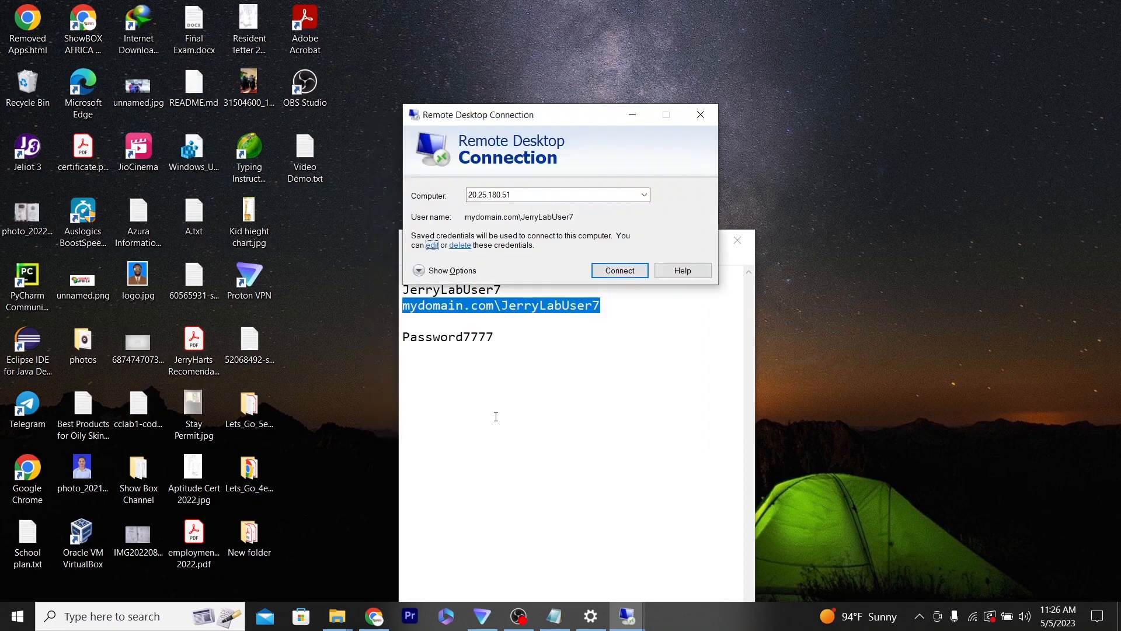
- Connect to DC-1 with the domain credentials, resubmitting them and accepting the certificate warning
left_click(620, 270)
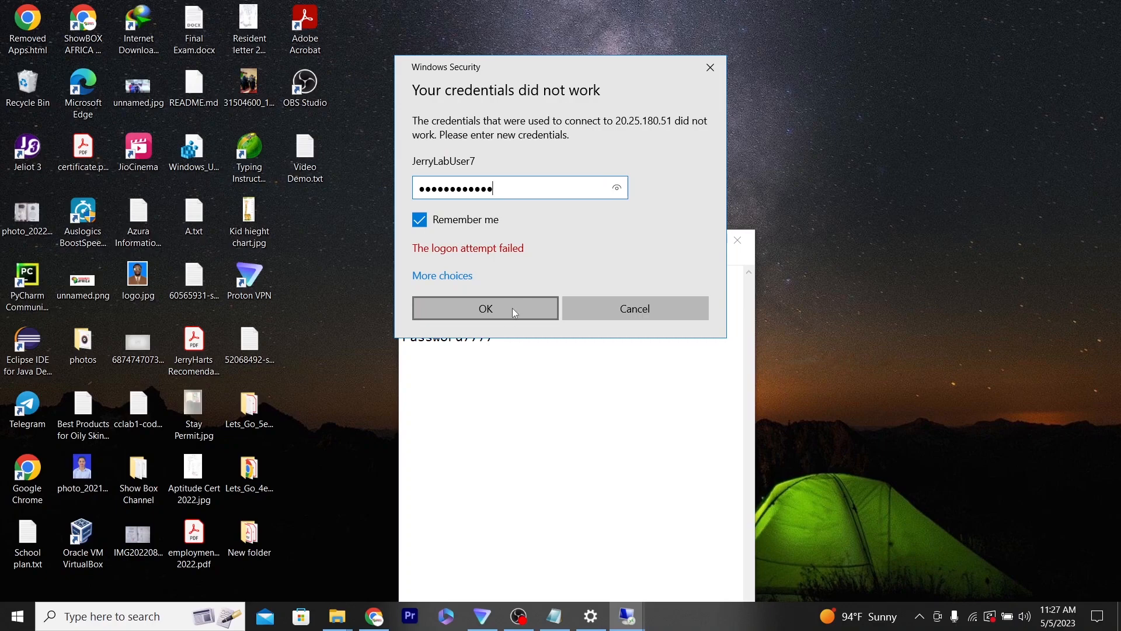
left_click(513, 307)
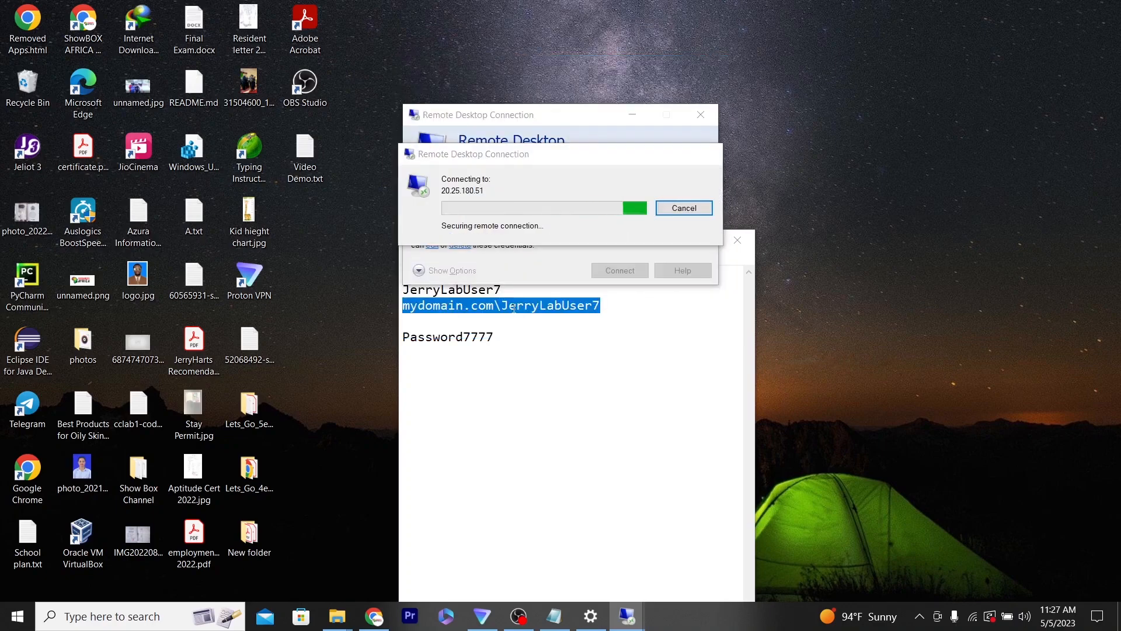
left_click(610, 320)
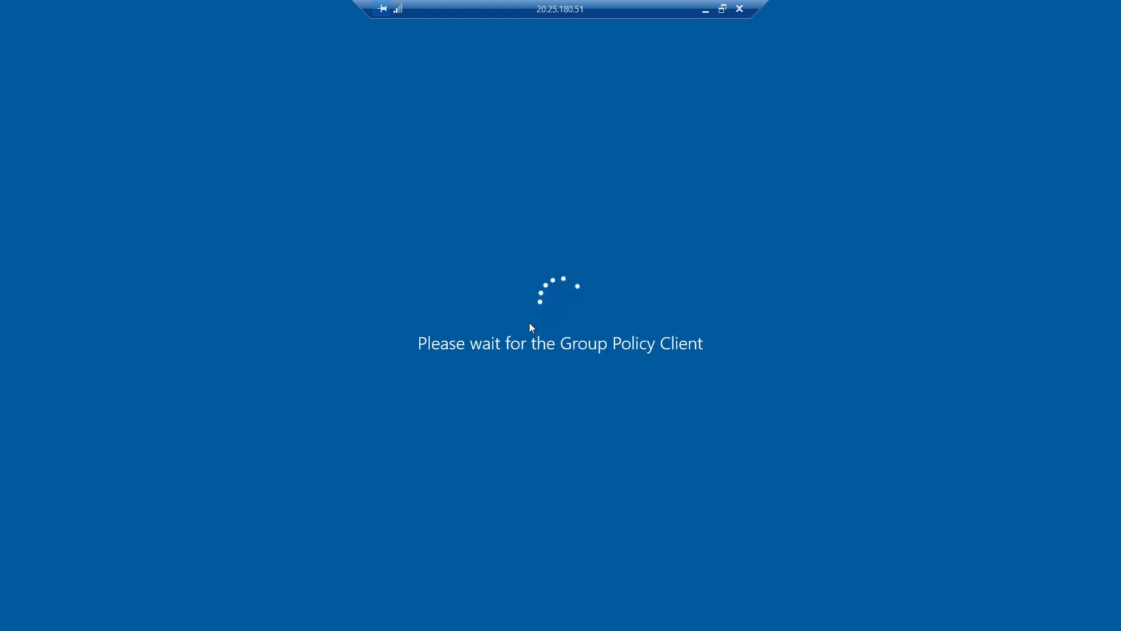
left_click(706, 10)
mouse_move(627, 614)
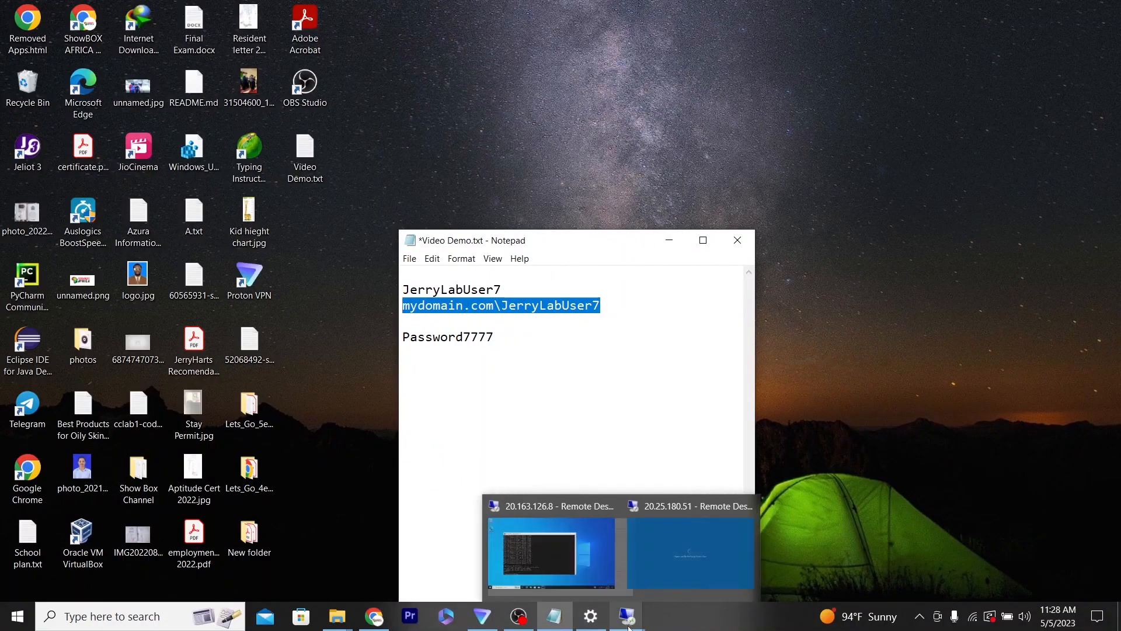
left_click(570, 566)
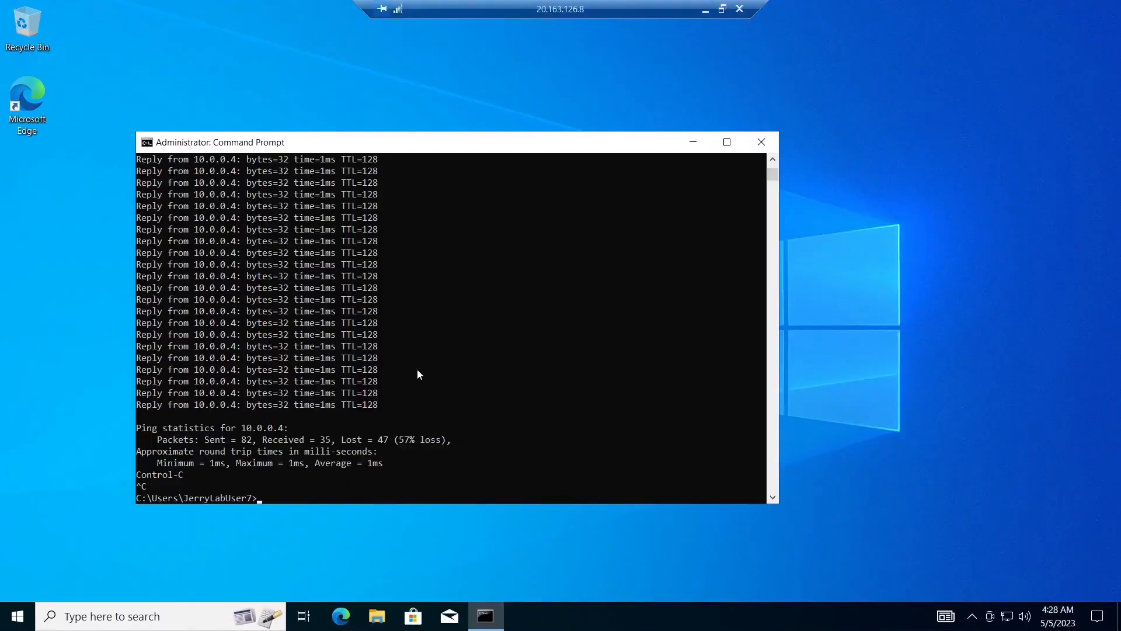
left_click(693, 145)
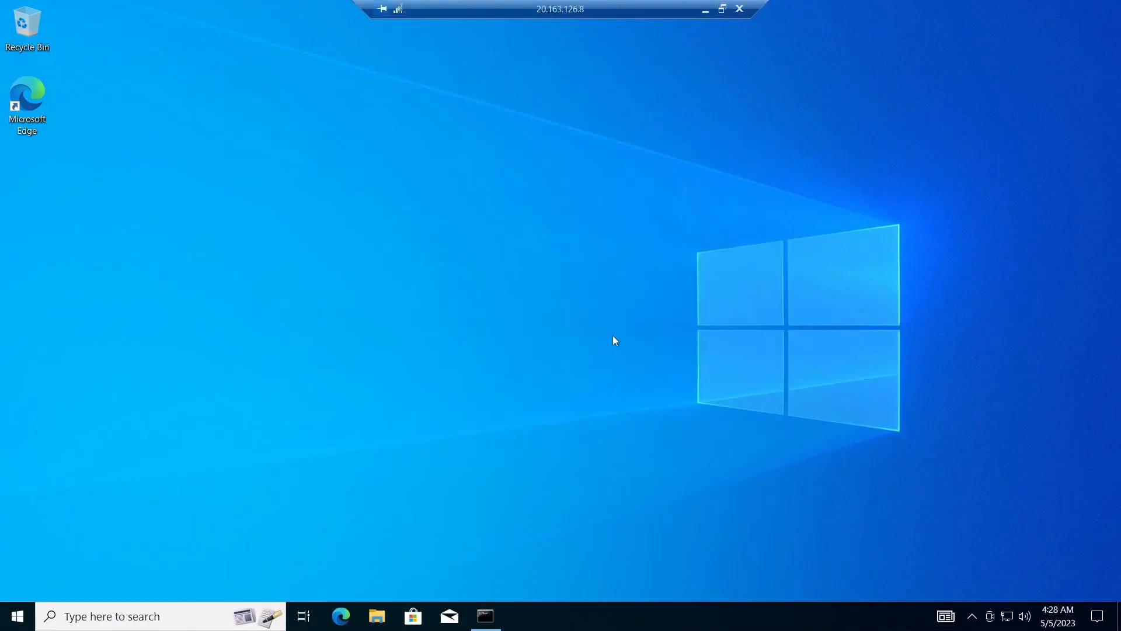
left_click(483, 613)
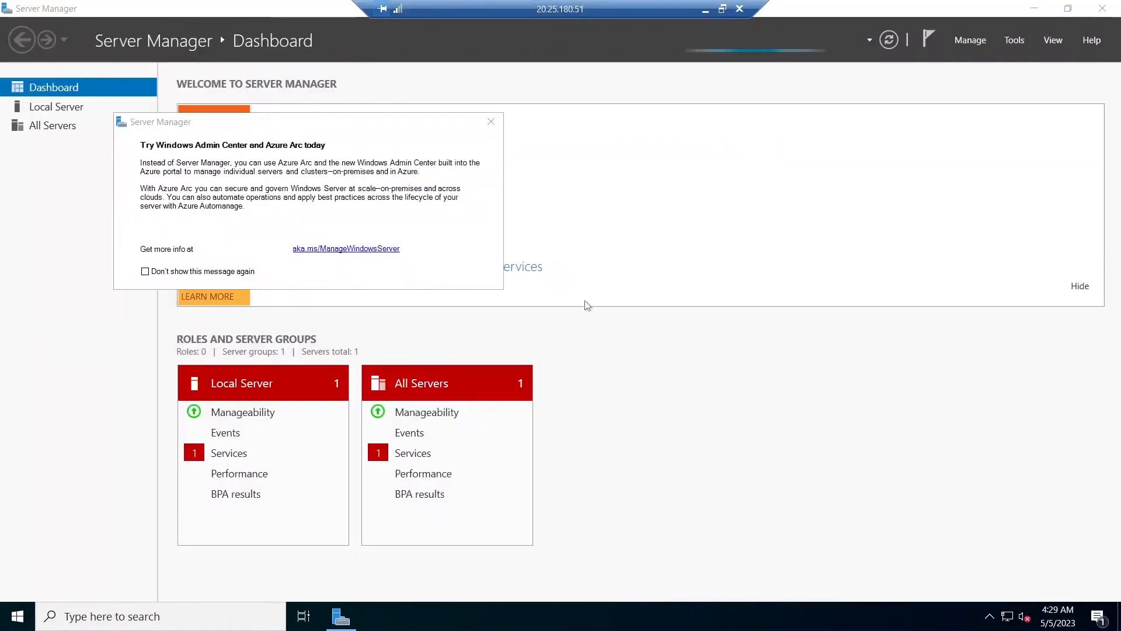
- Dismiss the Server Manager notice and open Active Directory Users and Computers
left_click(491, 124)
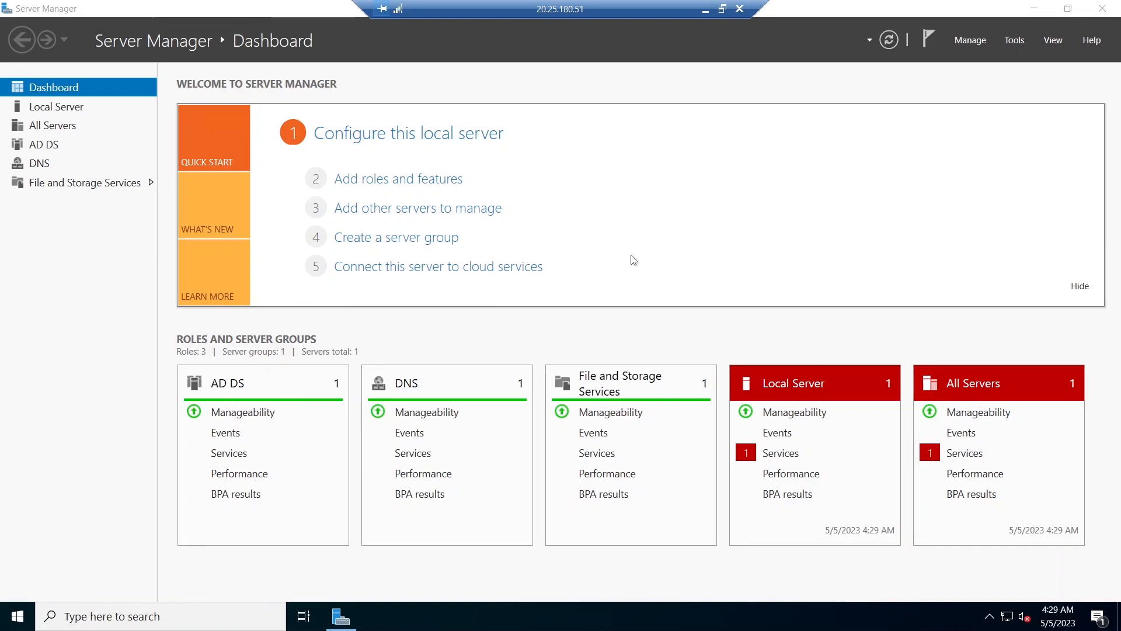
left_click(1014, 42)
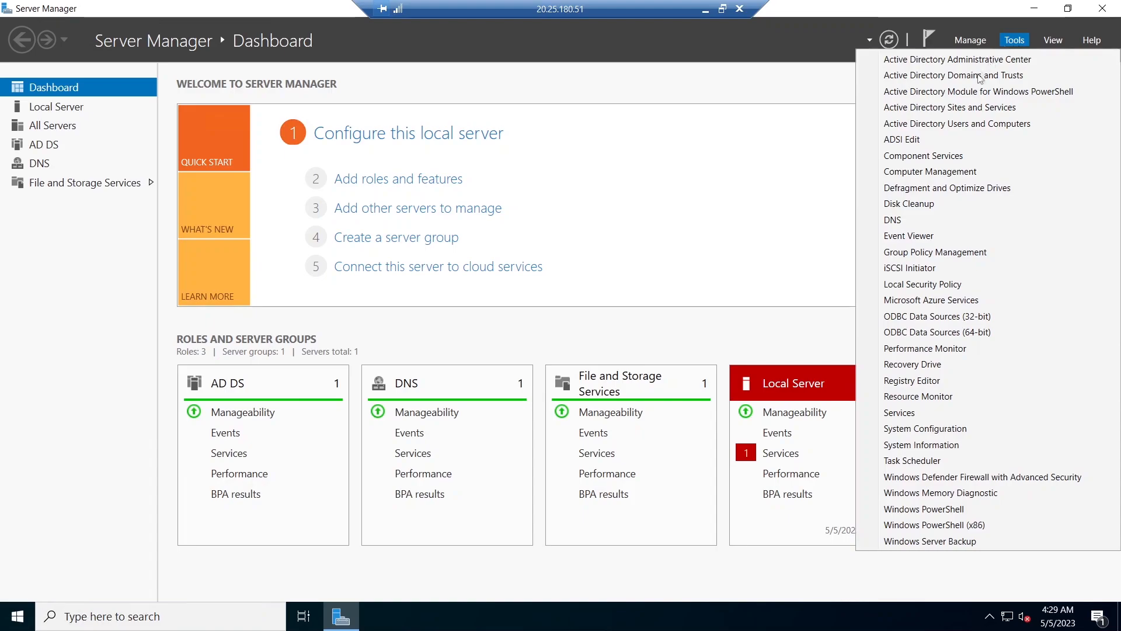
left_click(953, 124)
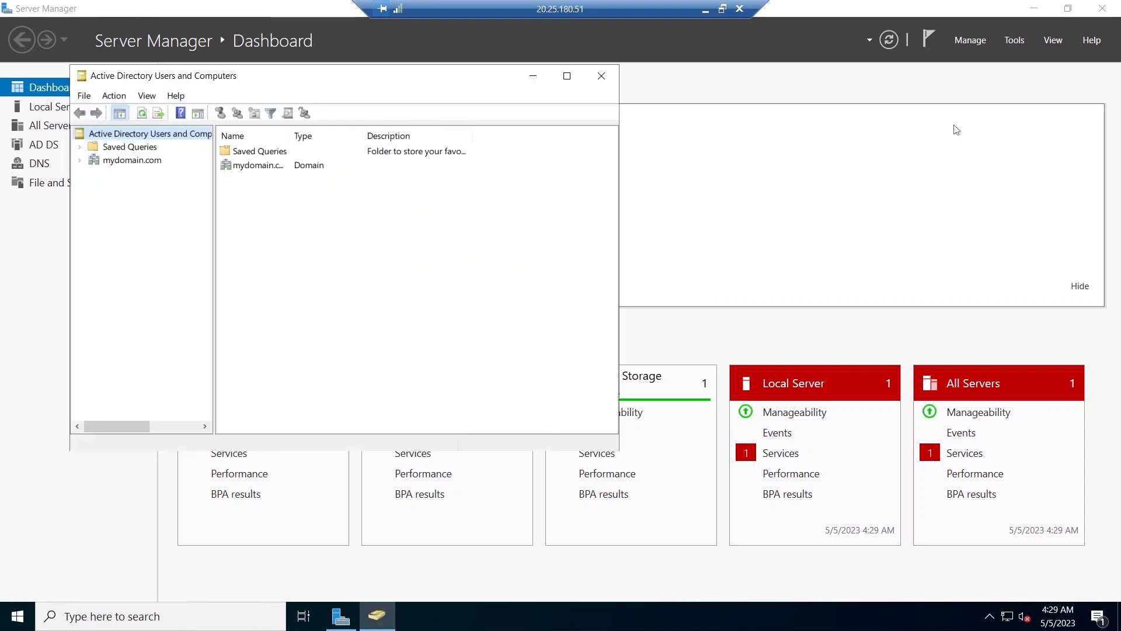
- Create a new organizational unit named _EMPLOYEES in mydomain.com
right_click(117, 167)
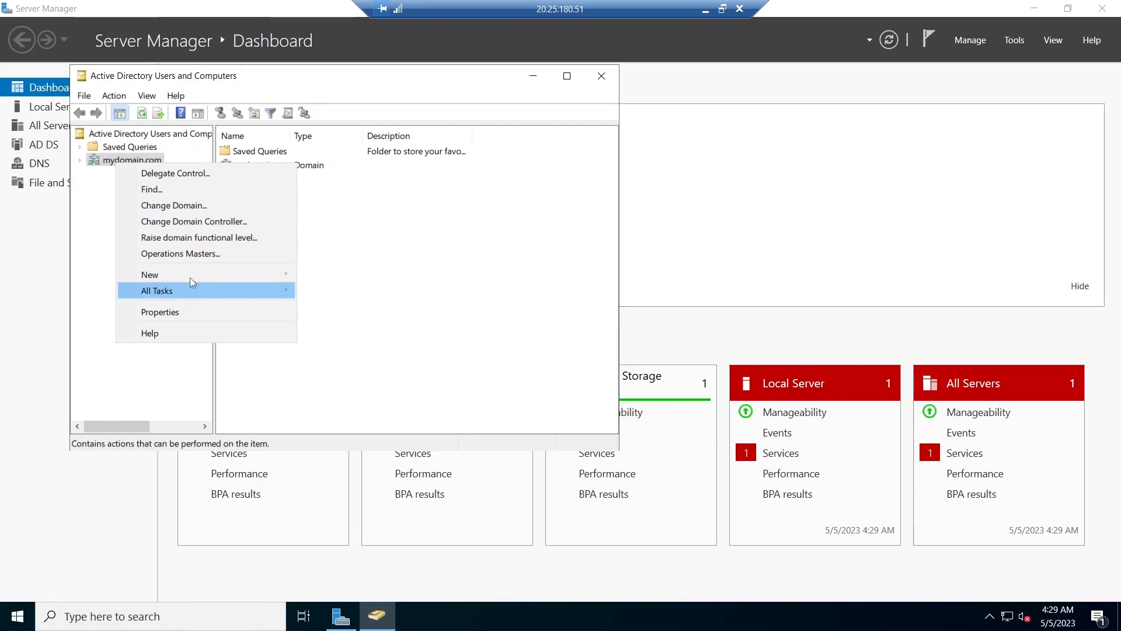
mouse_move(191, 275)
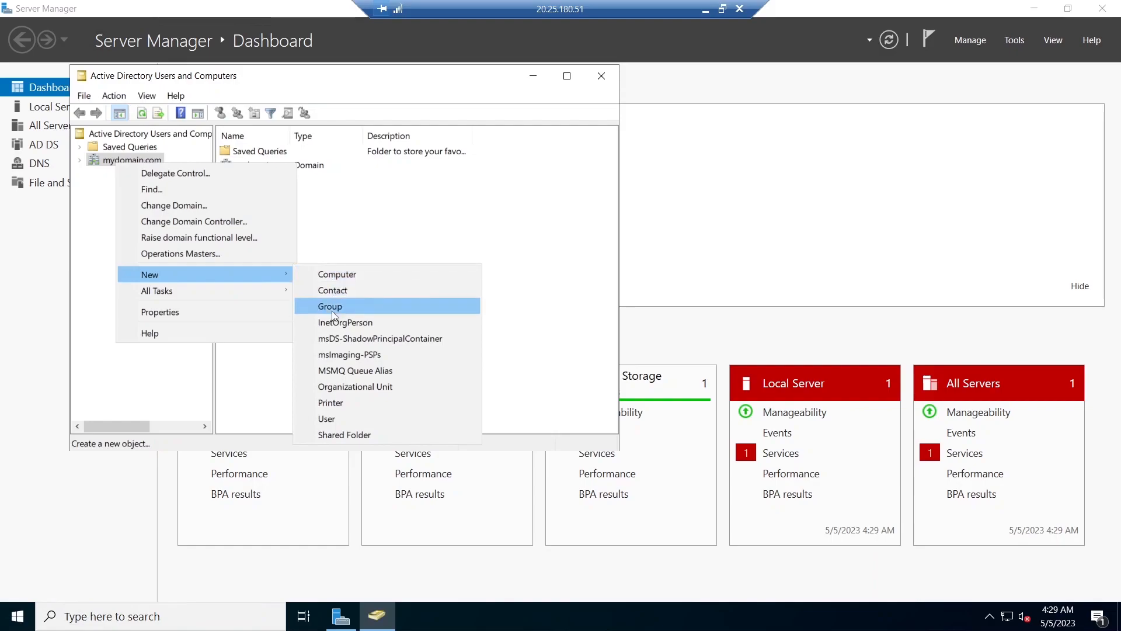
left_click(328, 381)
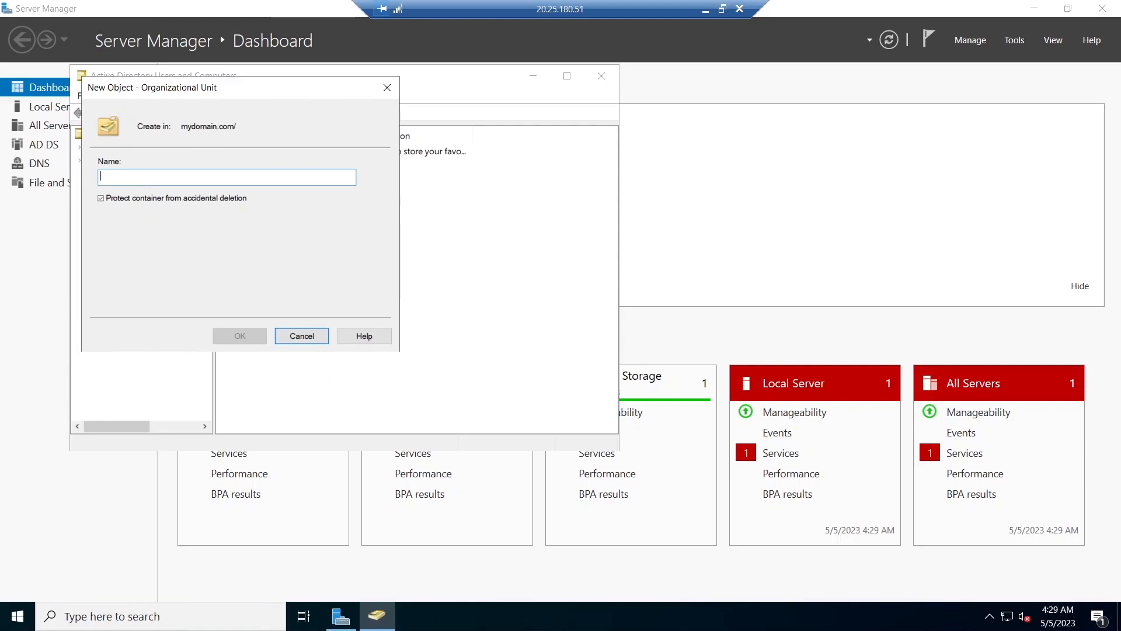
type("_EMPLOYEES")
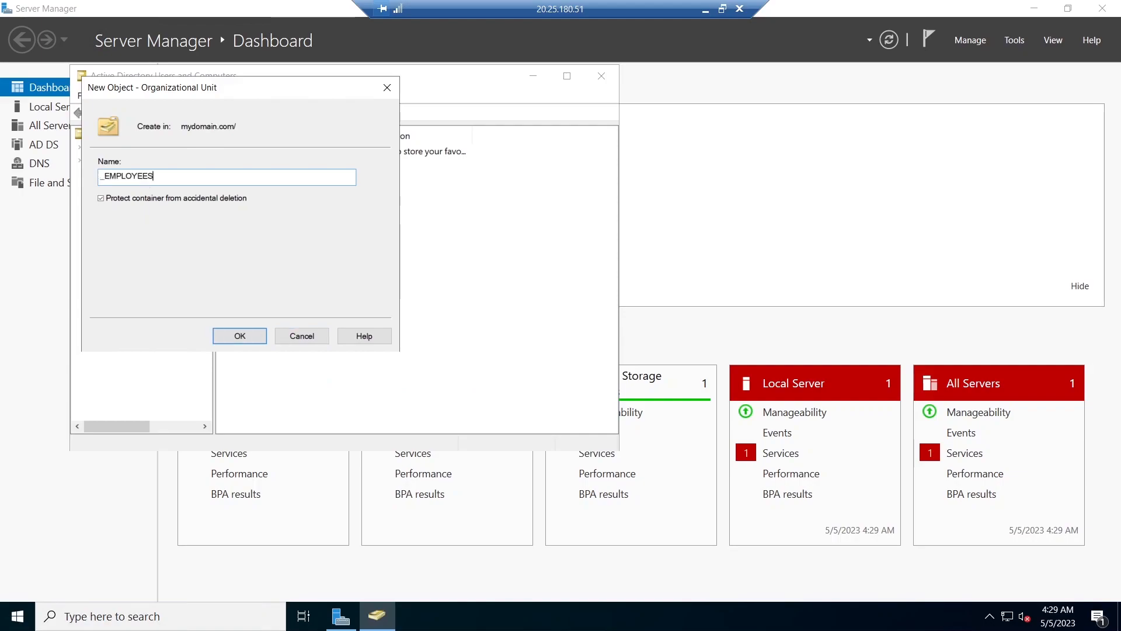
left_click(244, 336)
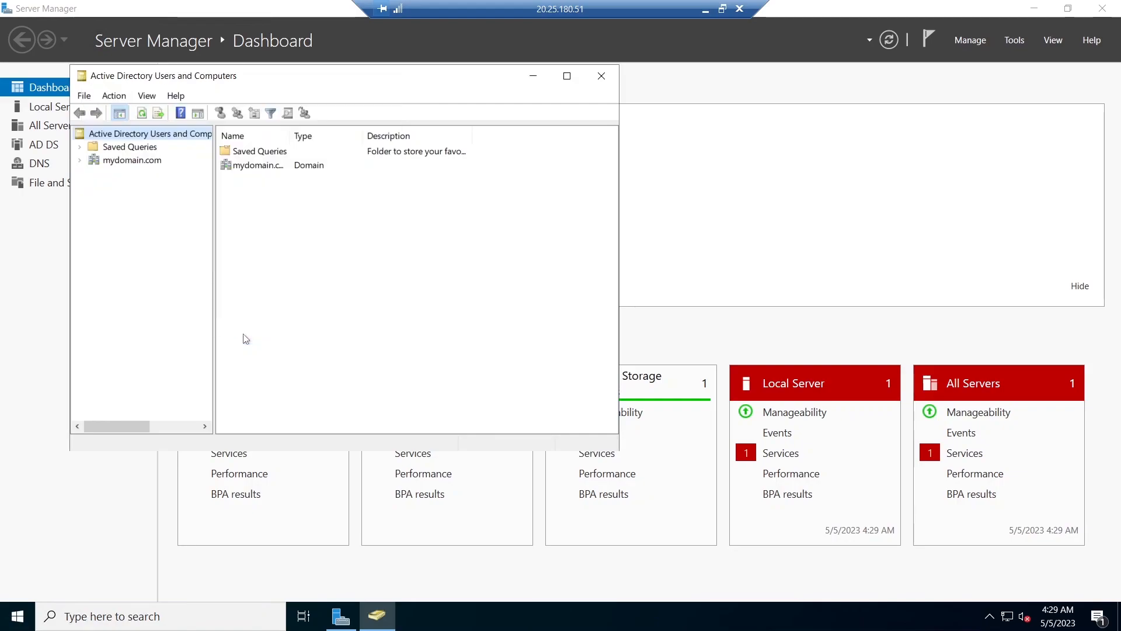
- Create a new organizational unit named _ADMINS in mydomain.com and open it in the domain tree
right_click(142, 165)
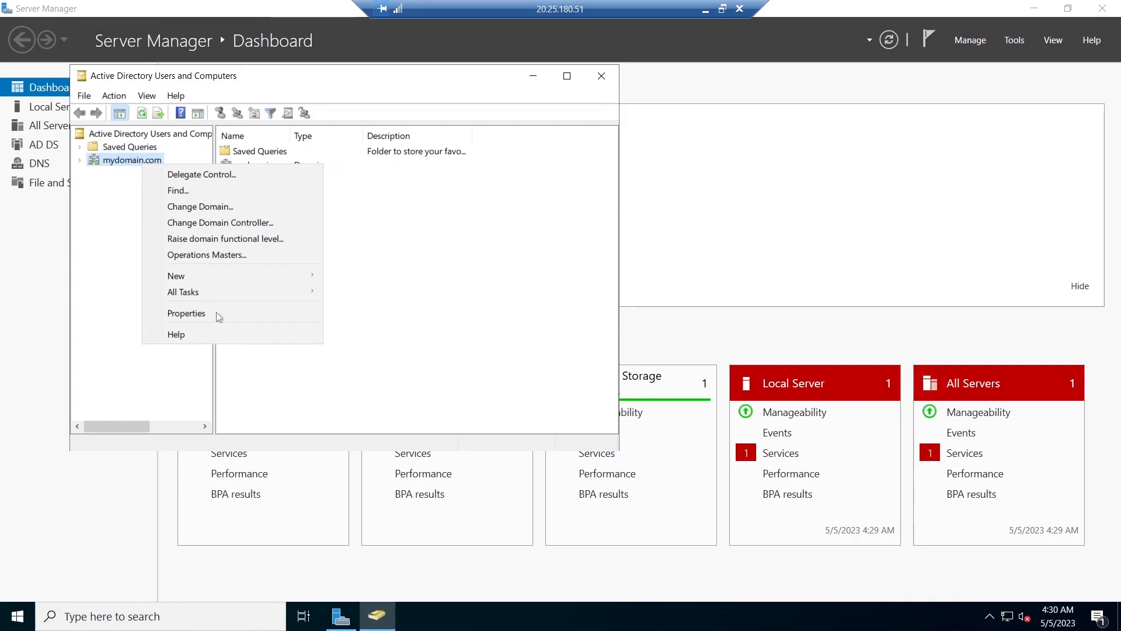
mouse_move(248, 279)
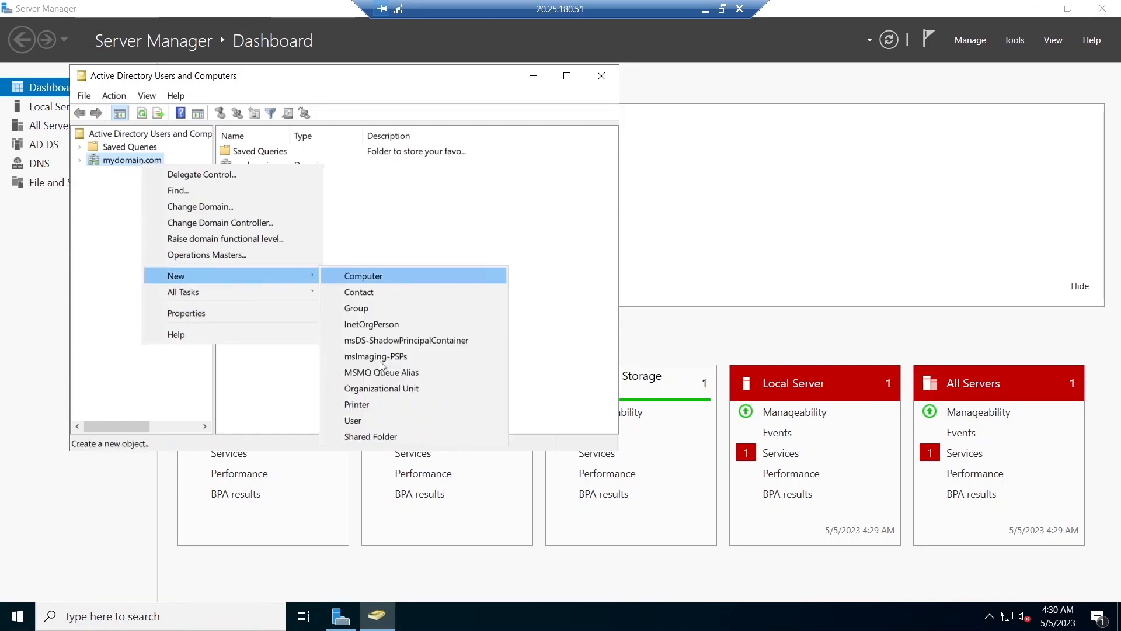
left_click(388, 390)
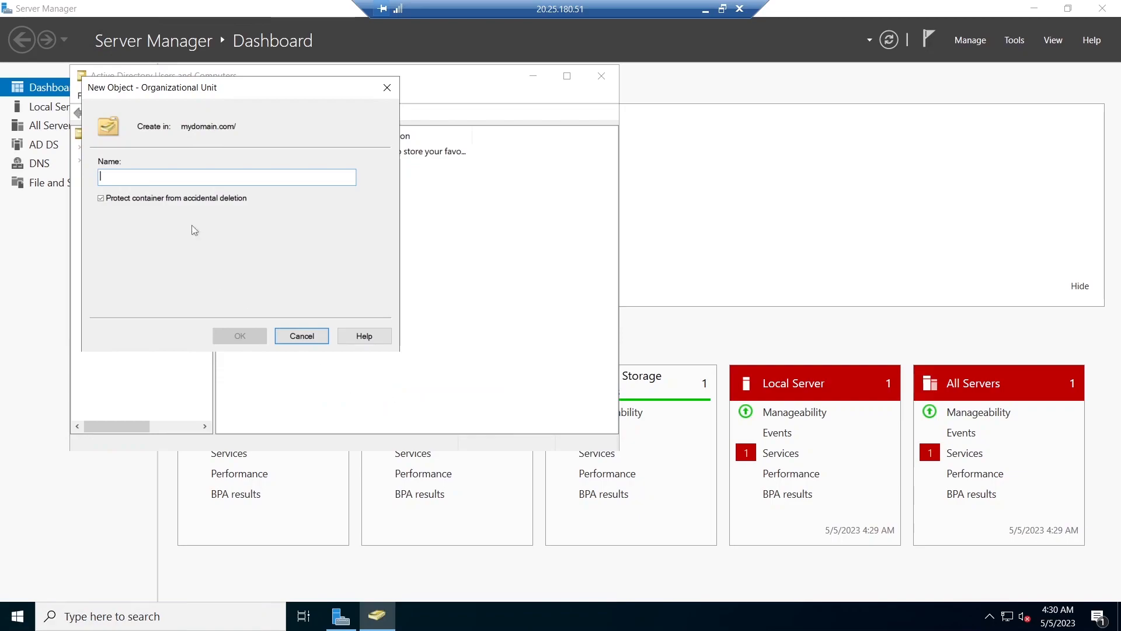
type("_ADMI")
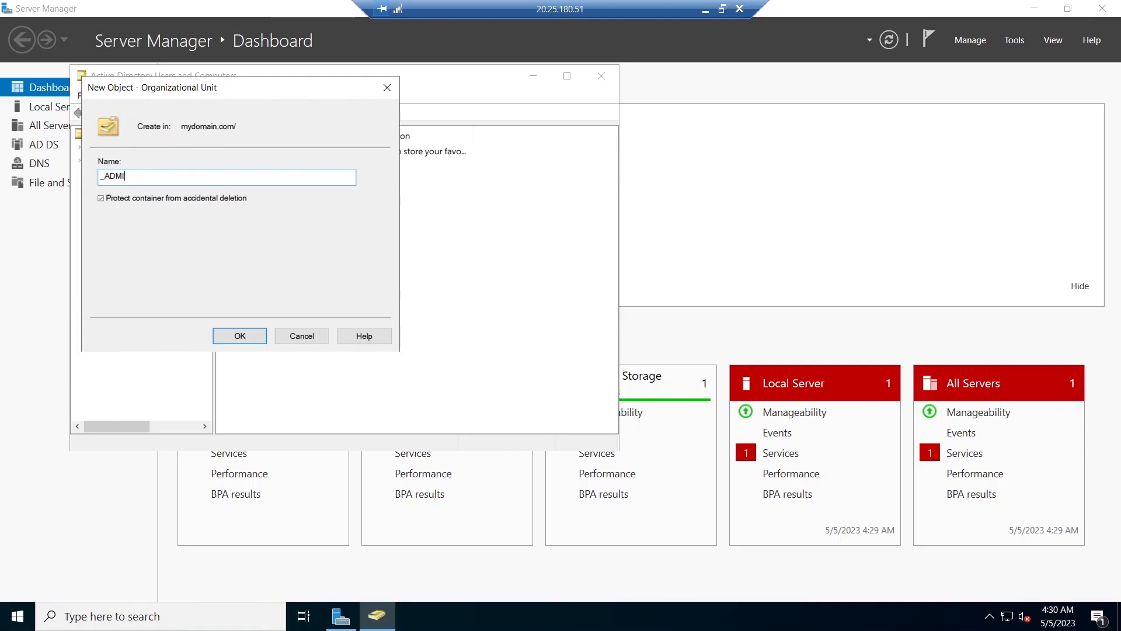
type("NS")
left_click(255, 335)
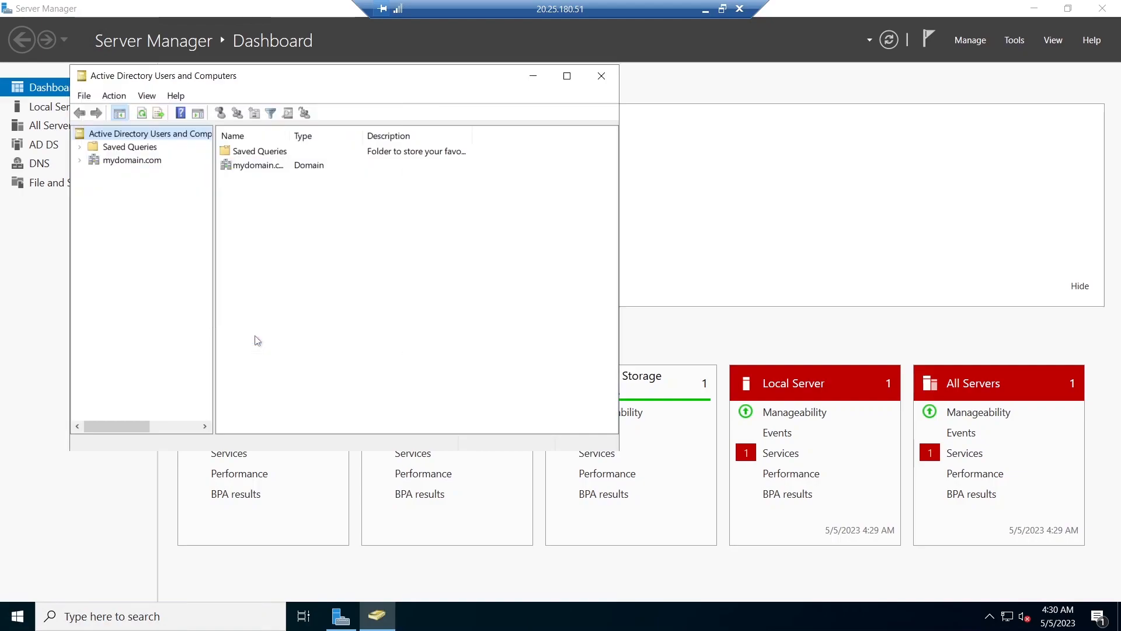
left_click(79, 160)
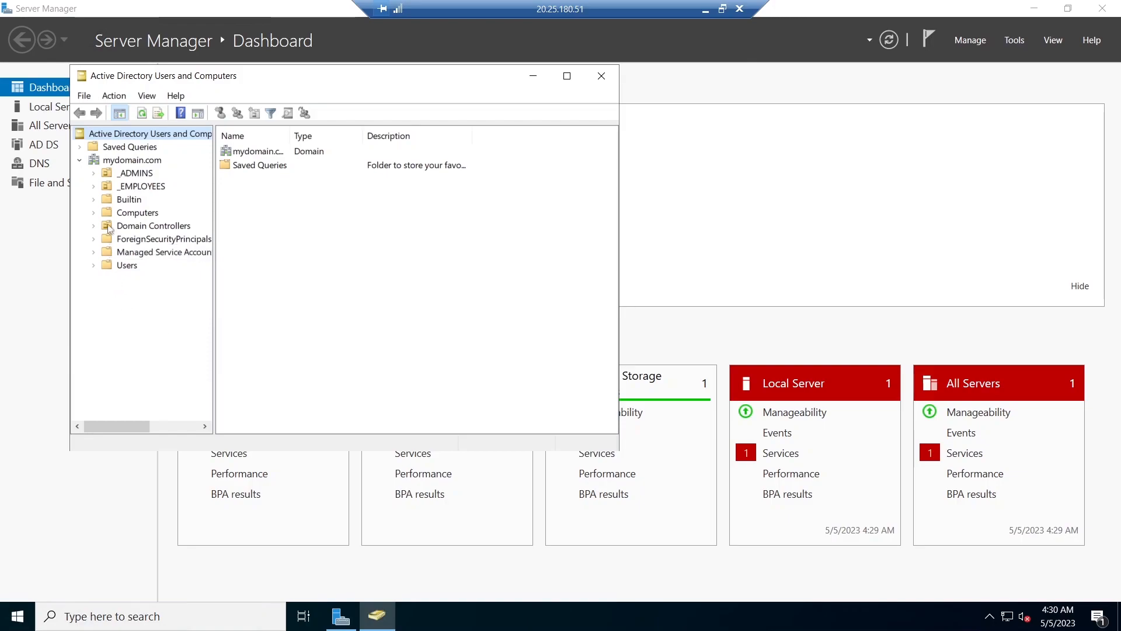
left_click(138, 172)
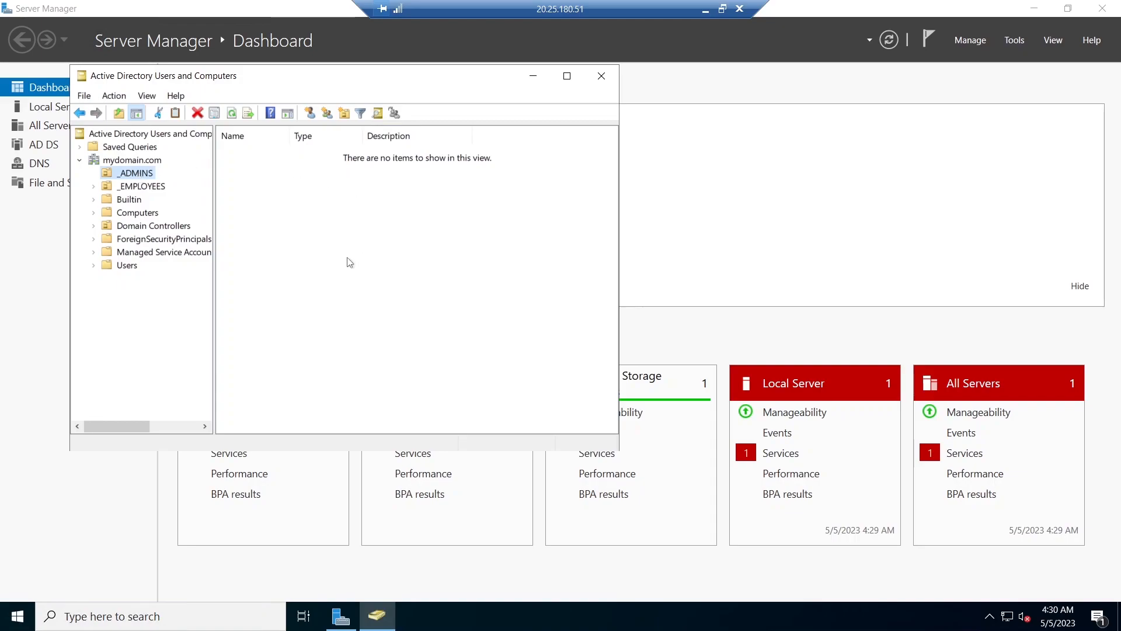
left_click(707, 10)
mouse_move(626, 616)
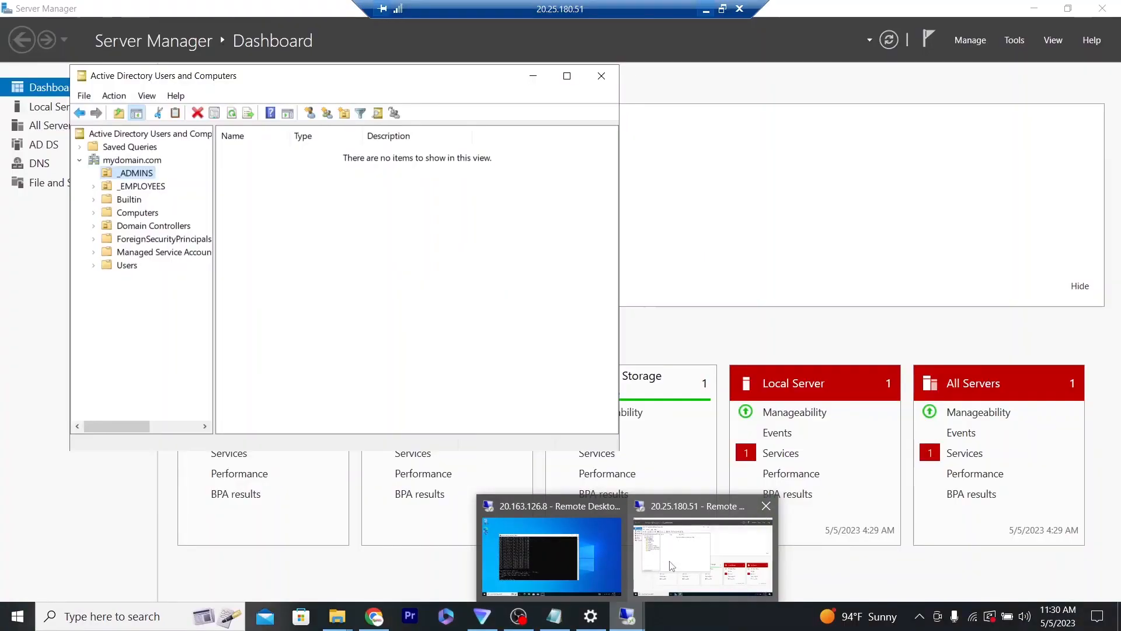
left_click(696, 549)
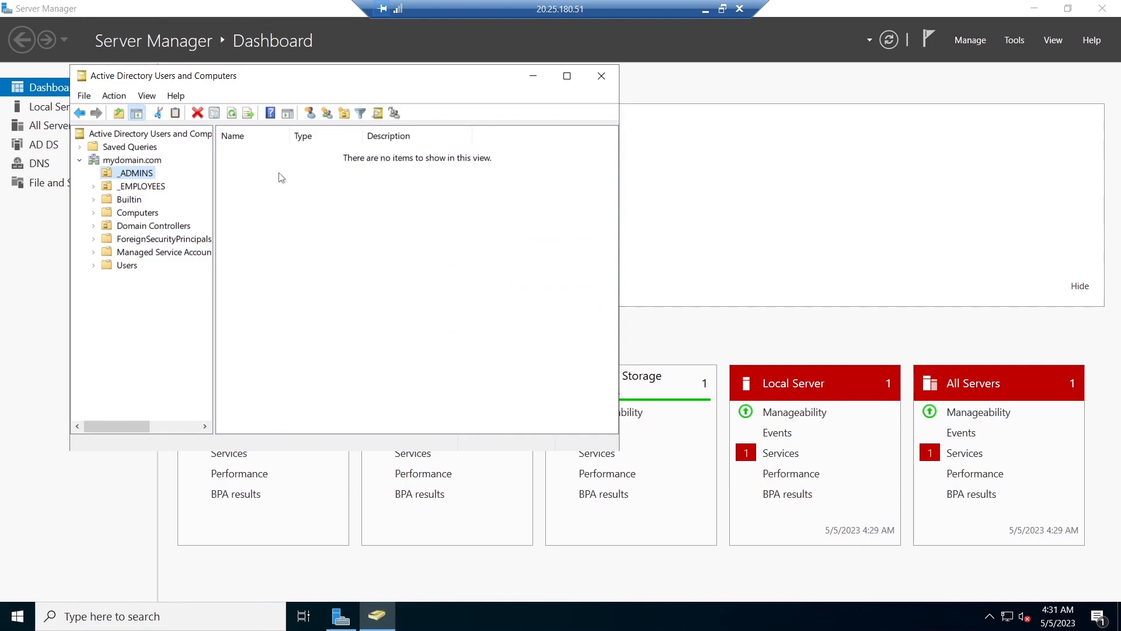
- Start a new user in _ADMINS with the user's first and last name and an admin_-prefixed logon name
right_click(333, 204)
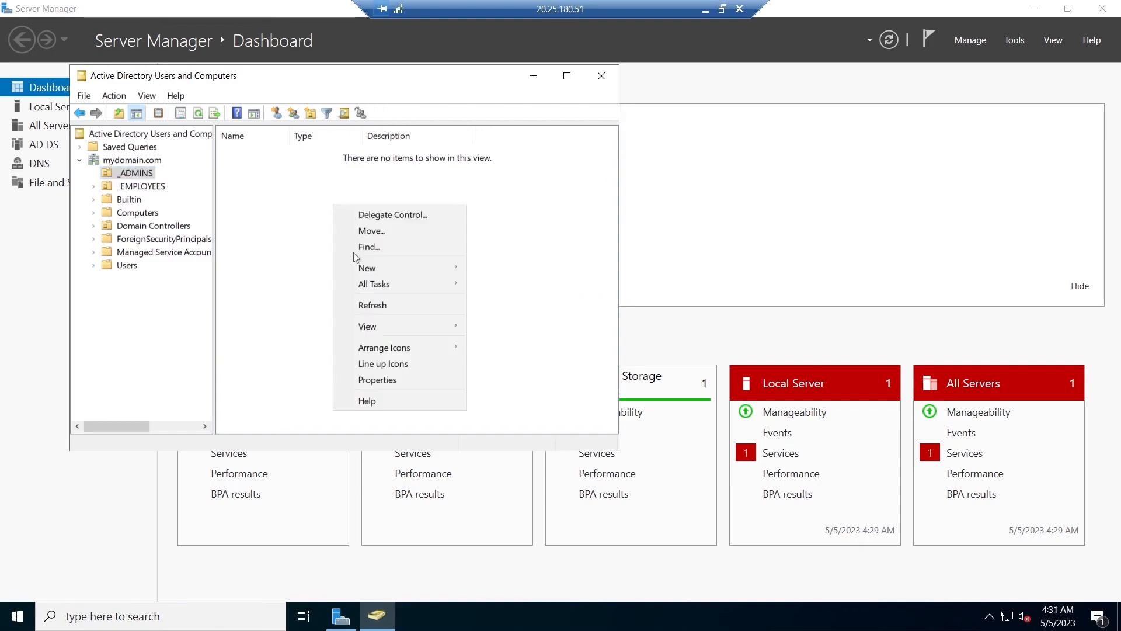
mouse_move(373, 270)
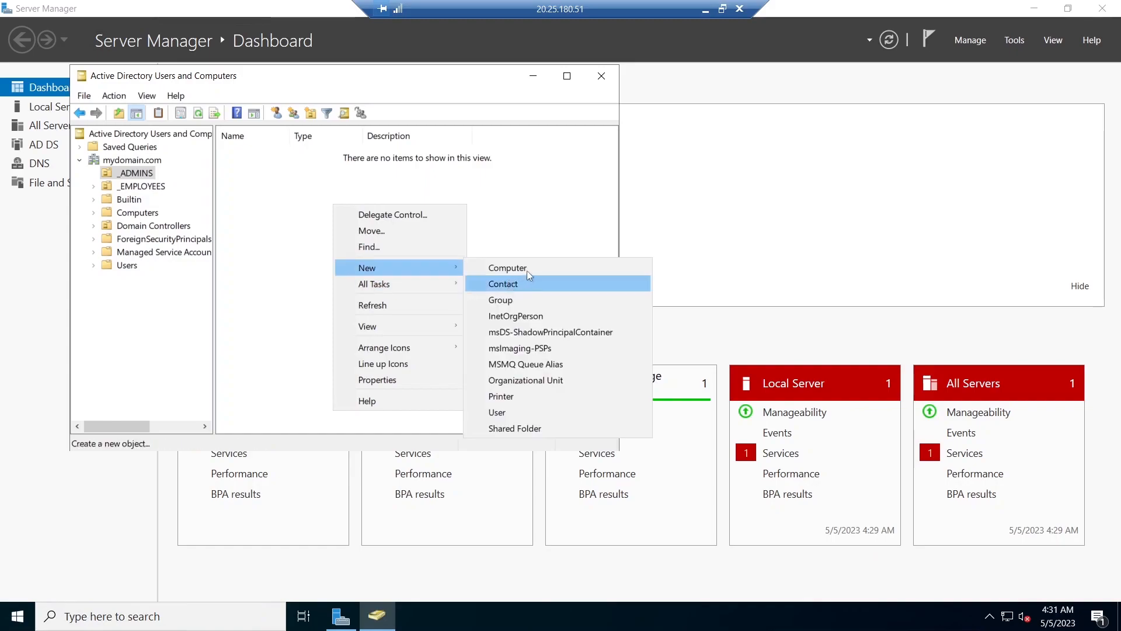
left_click(507, 409)
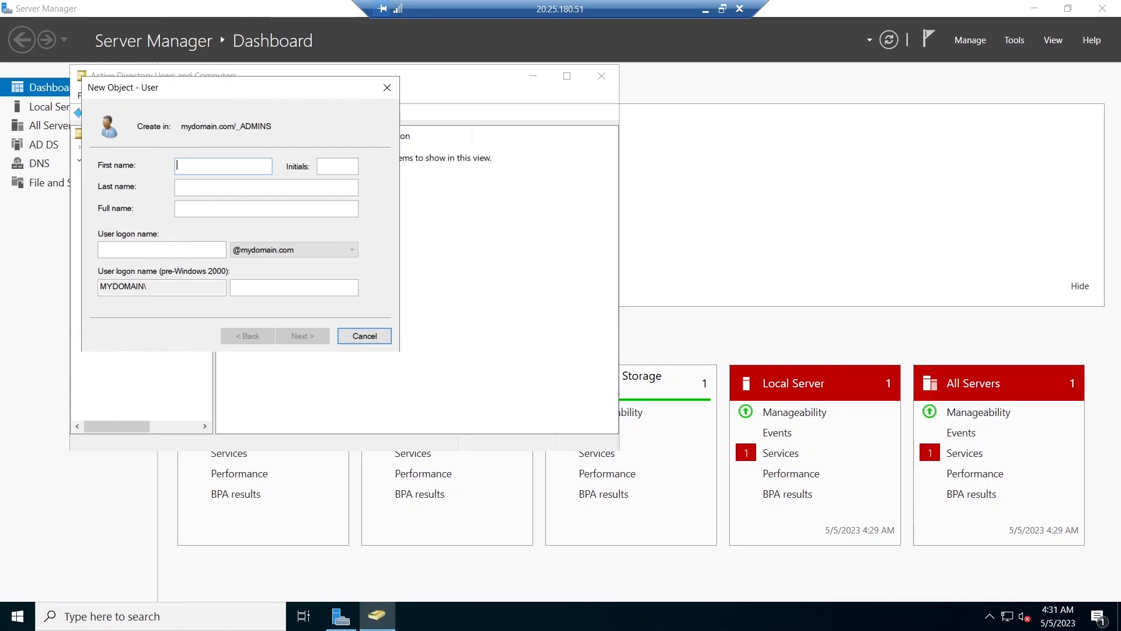
type("Jerry")
left_click(203, 186)
type("Nns")
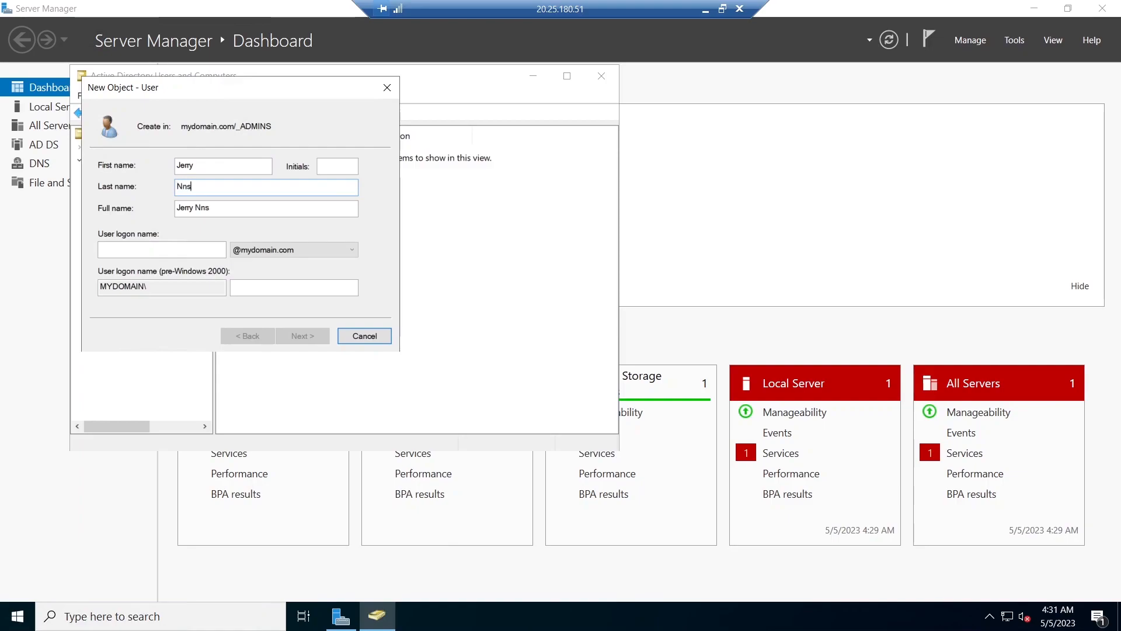
key("BackSpace")
type("amdi")
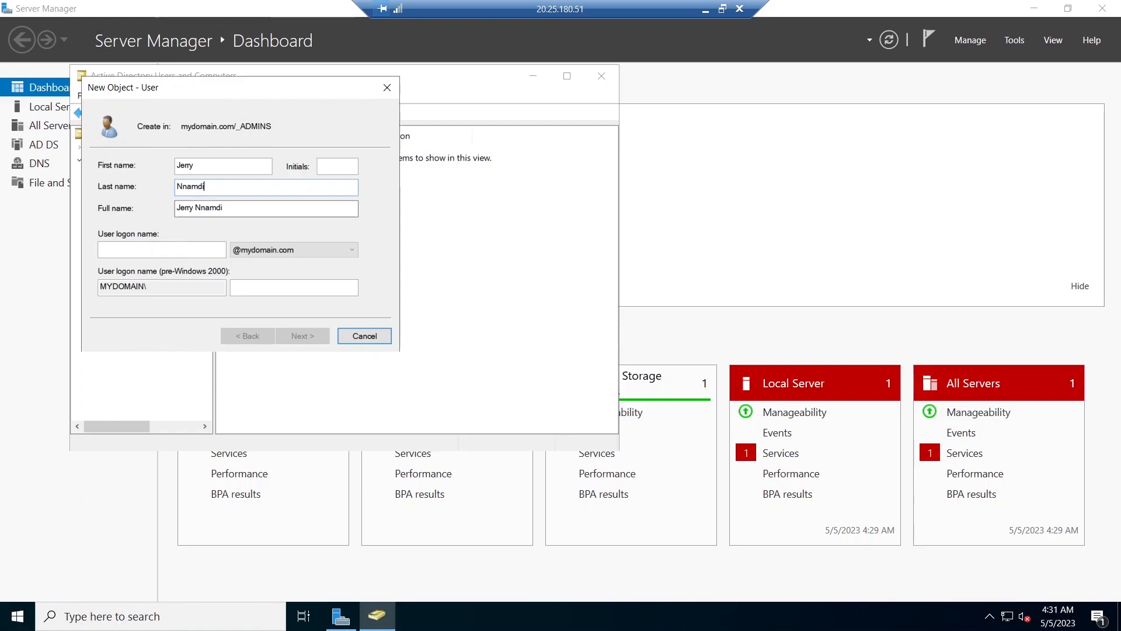
left_click(162, 249)
type("ad")
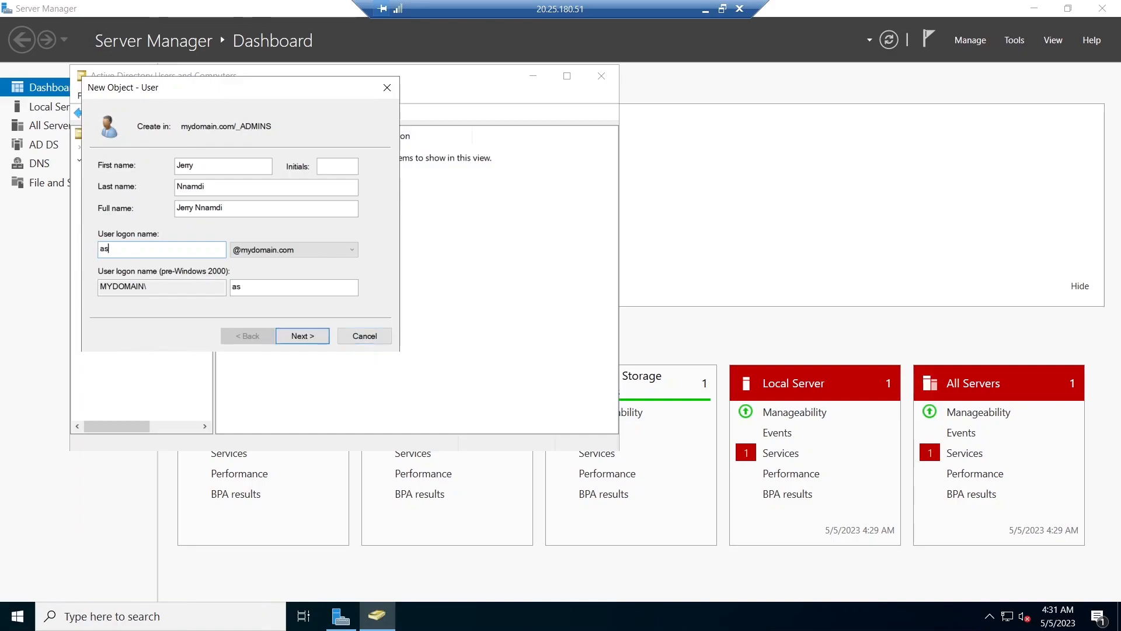
type("min_jerry")
left_click(304, 342)
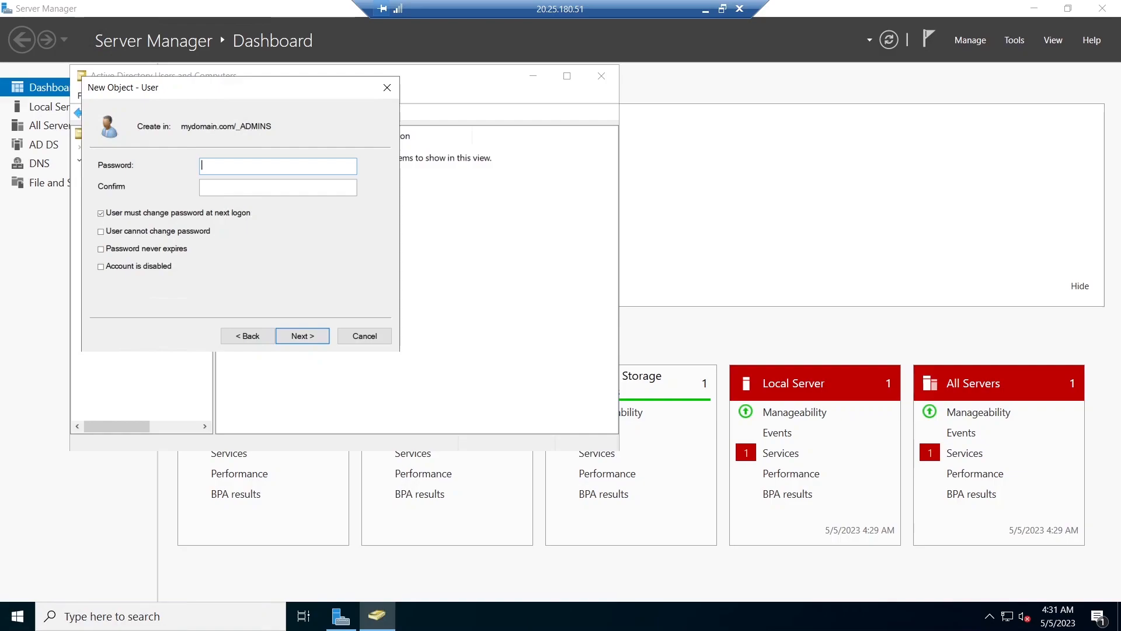
- Enter the account password and its confirmation, copying the password from the host's Notepad file
left_click(706, 14)
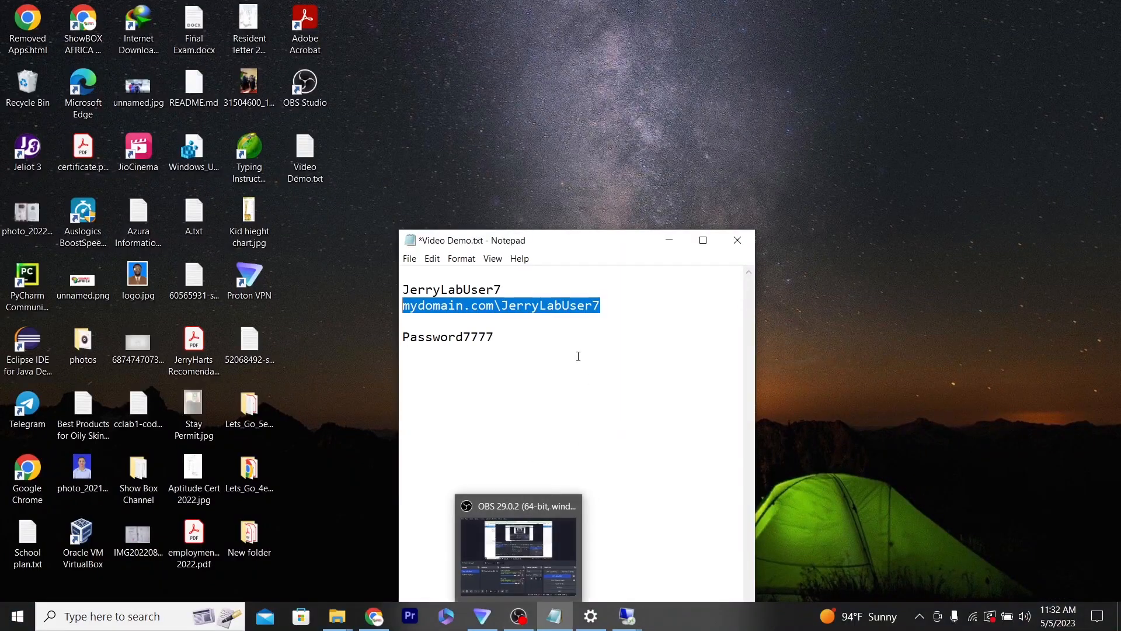
left_click_drag(403, 337, 500, 336)
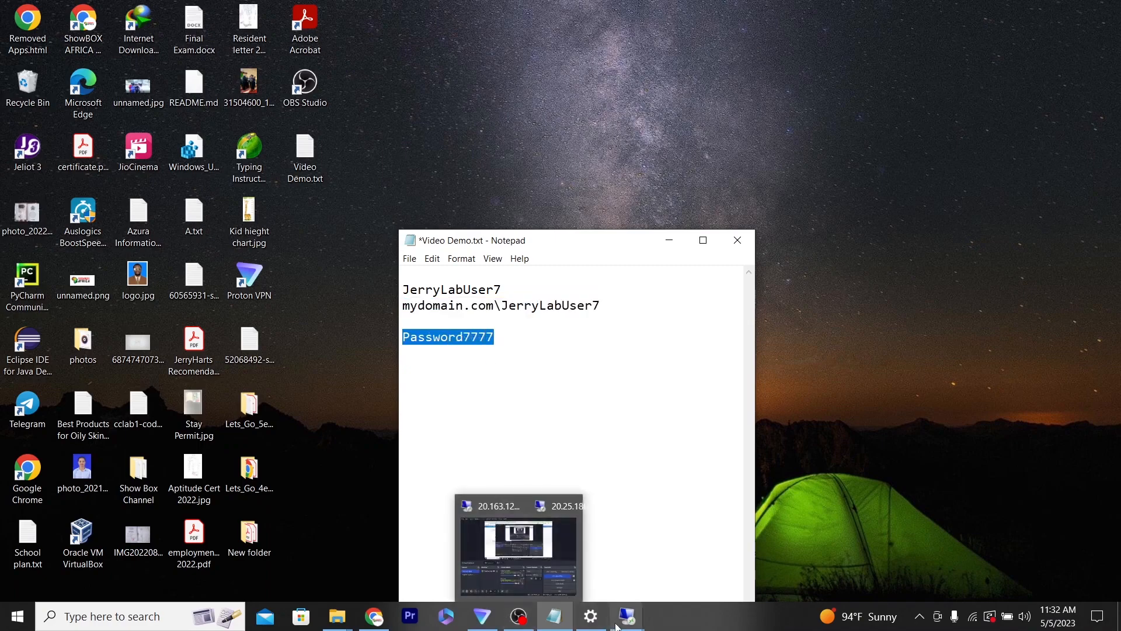
mouse_move(627, 616)
left_click(690, 529)
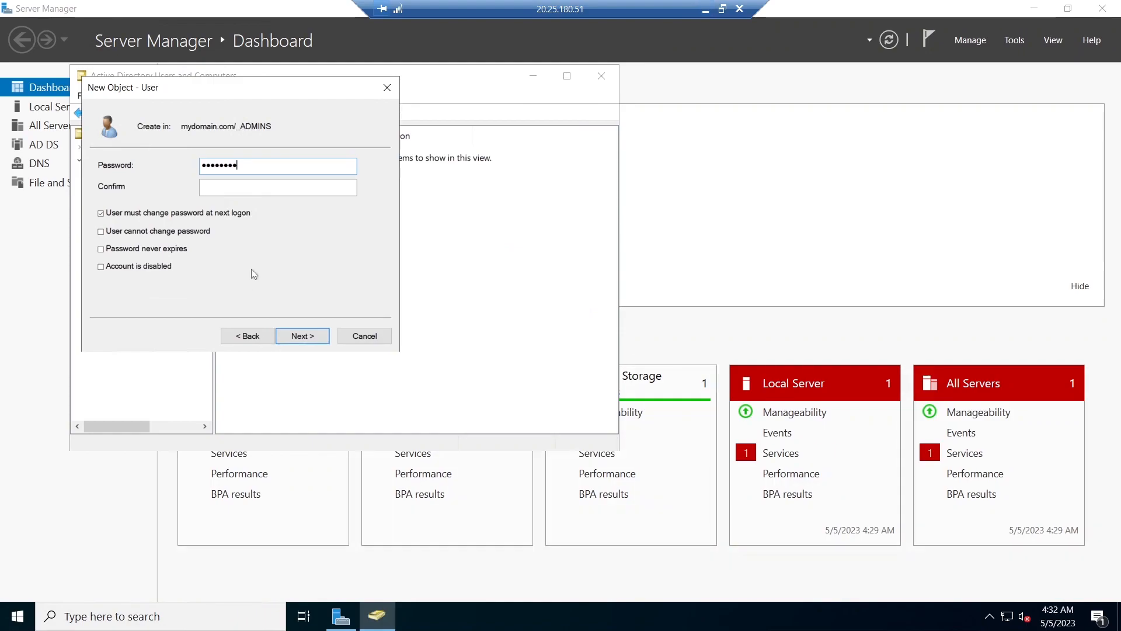
left_click_drag(245, 166, 60, 172)
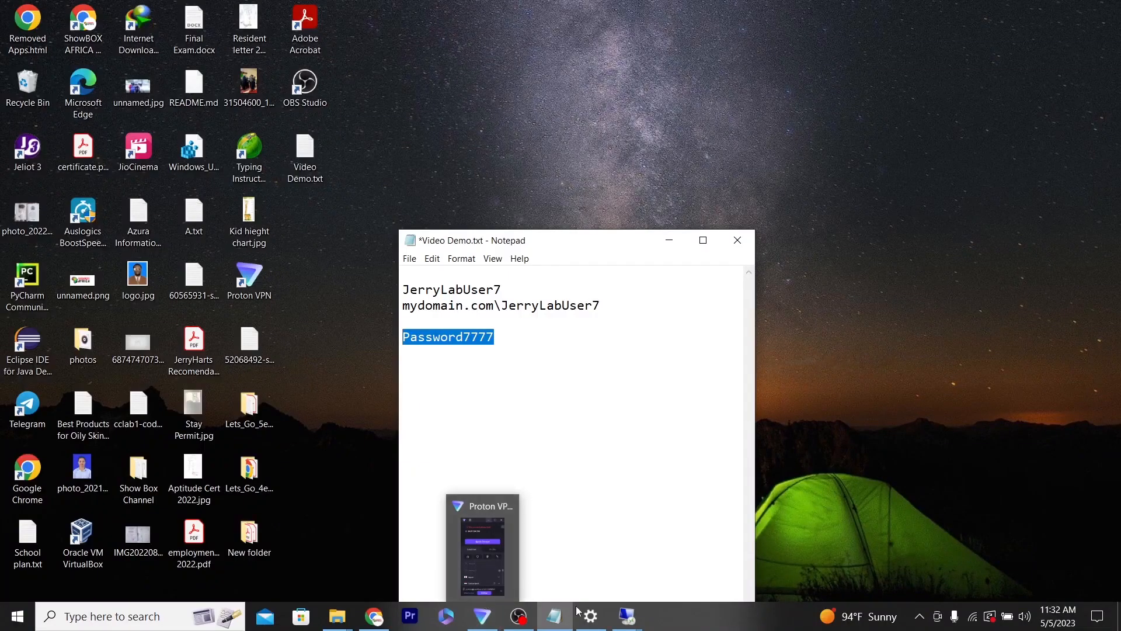
left_click(690, 529)
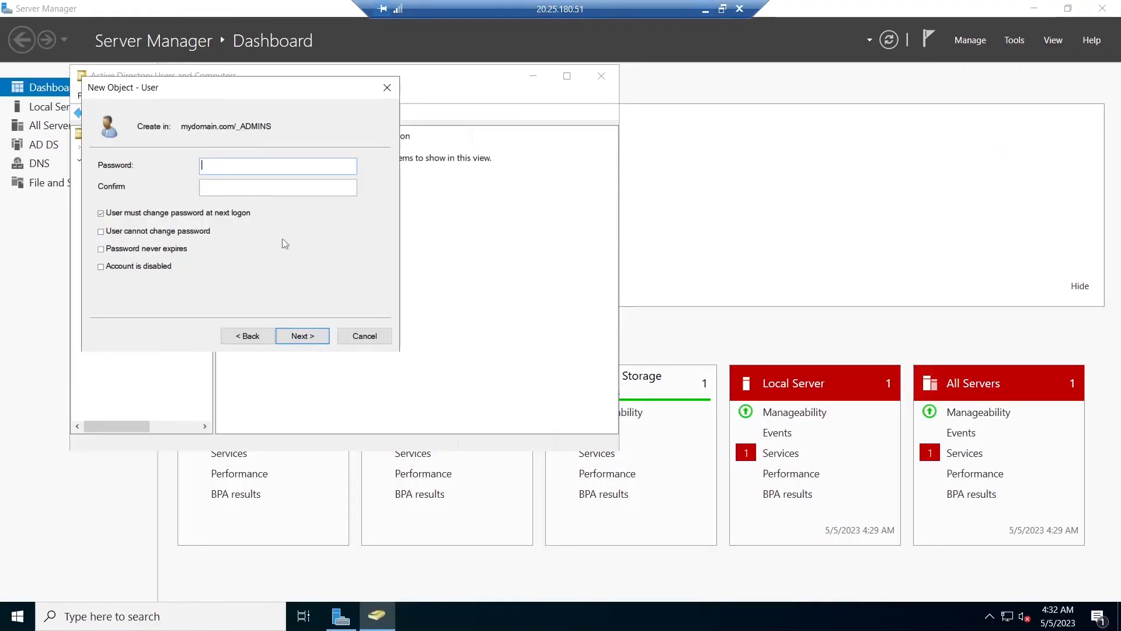
key("ctrl+v")
left_click(264, 186)
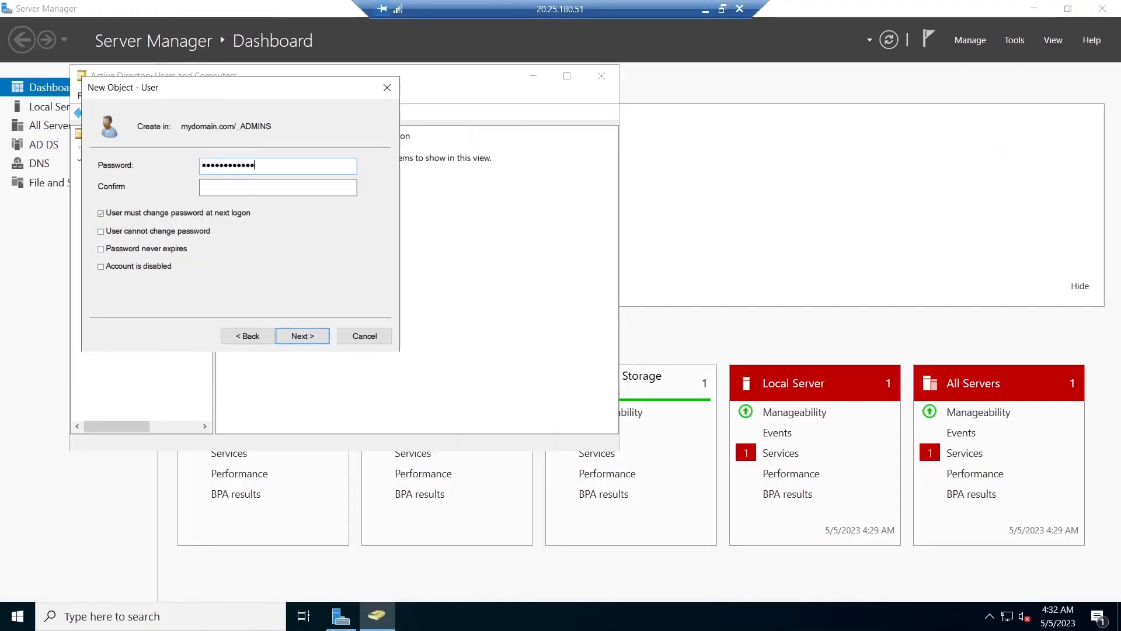
key("ctrl+v")
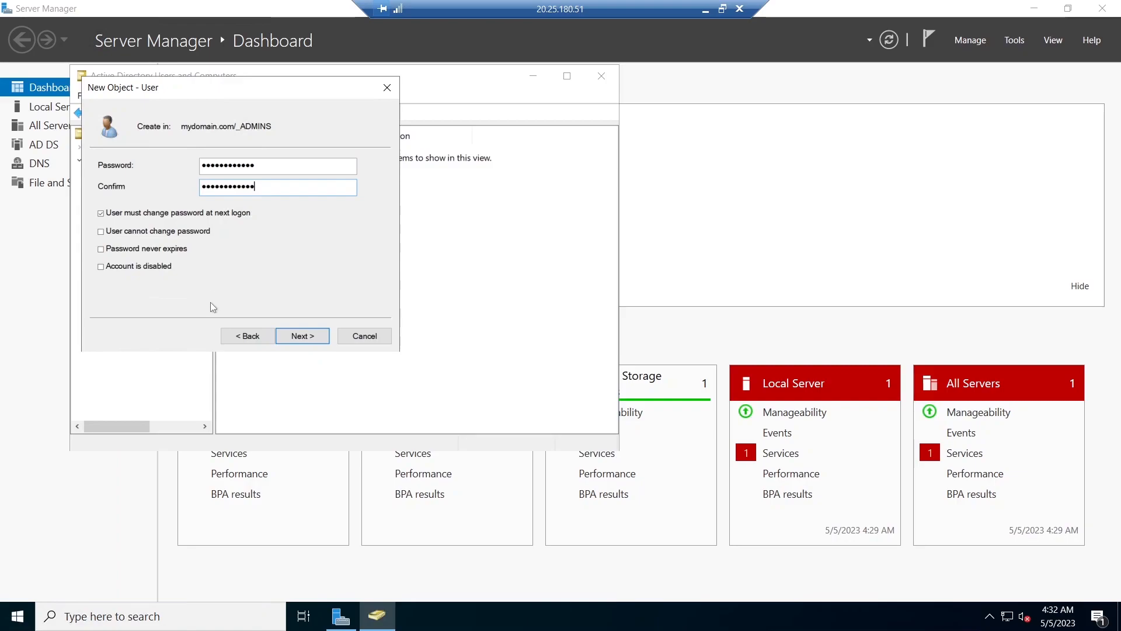
- Clear the must-change-password option, set the password to never expire, and finish creating the user
left_click(101, 214)
left_click(101, 251)
left_click(311, 338)
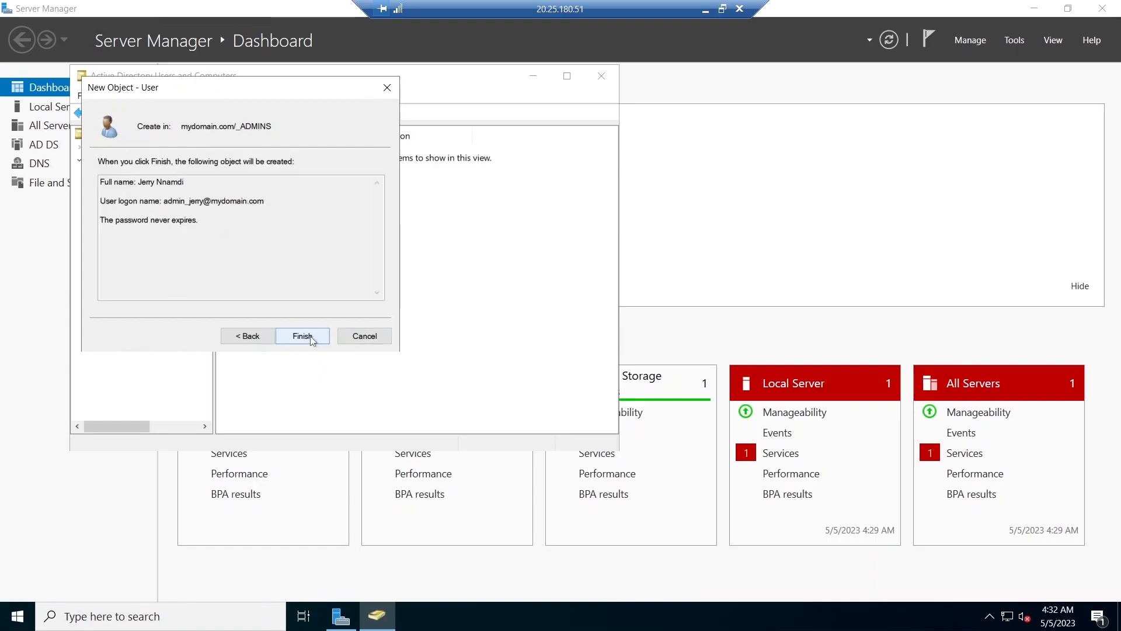
left_click(304, 337)
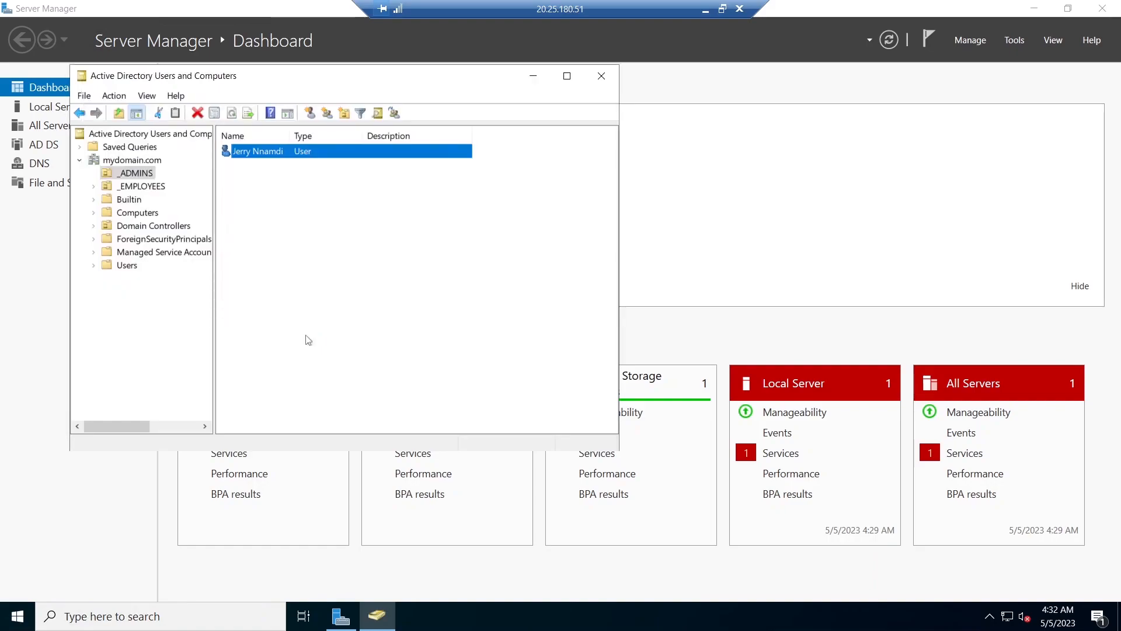
- Open the new user's properties at its group membership and begin adding a group
left_click(302, 197)
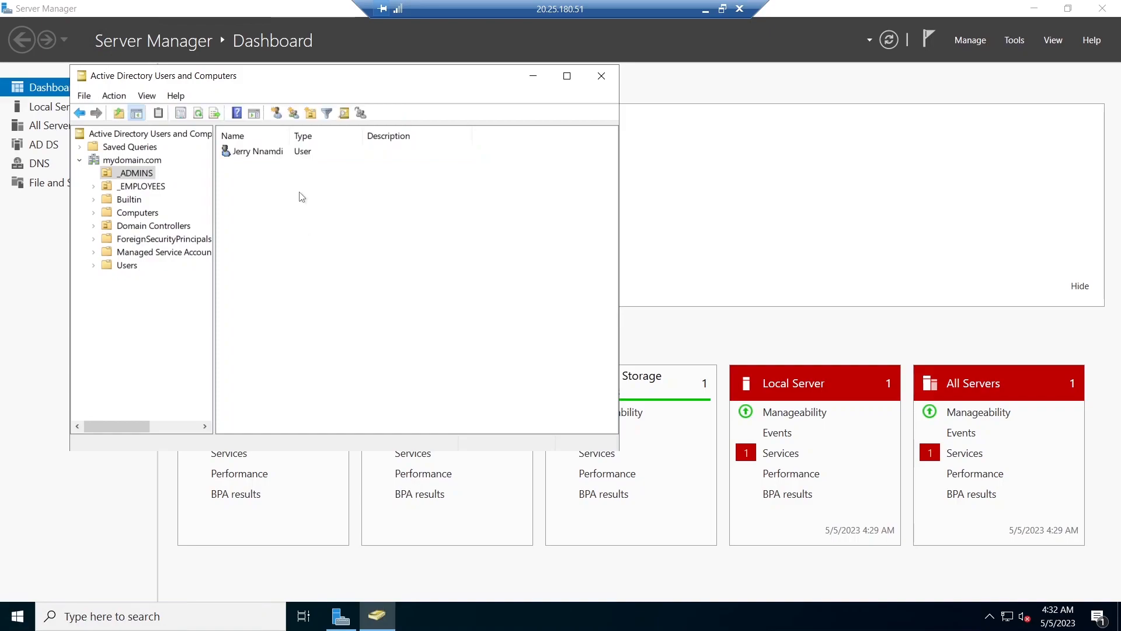
left_click(270, 151)
right_click(271, 153)
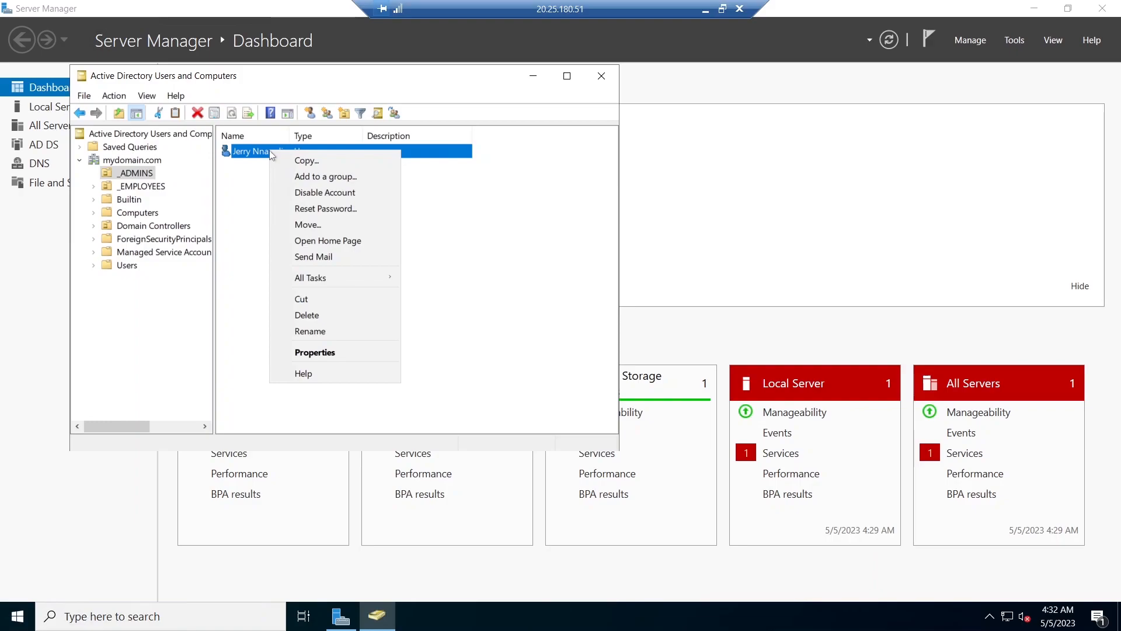
left_click(317, 353)
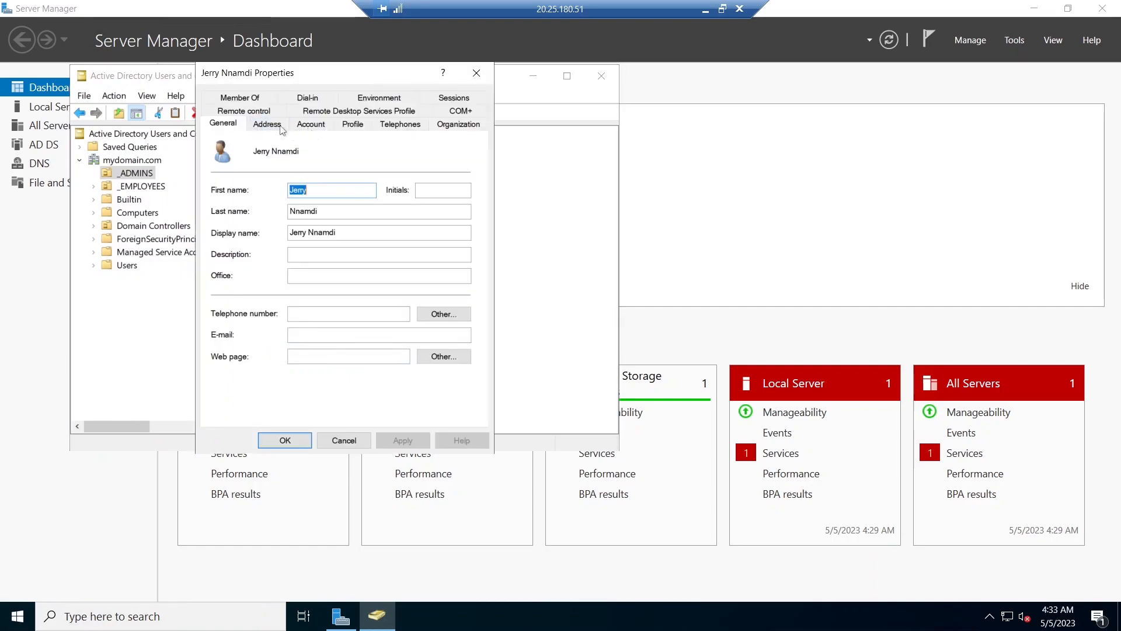
left_click(252, 99)
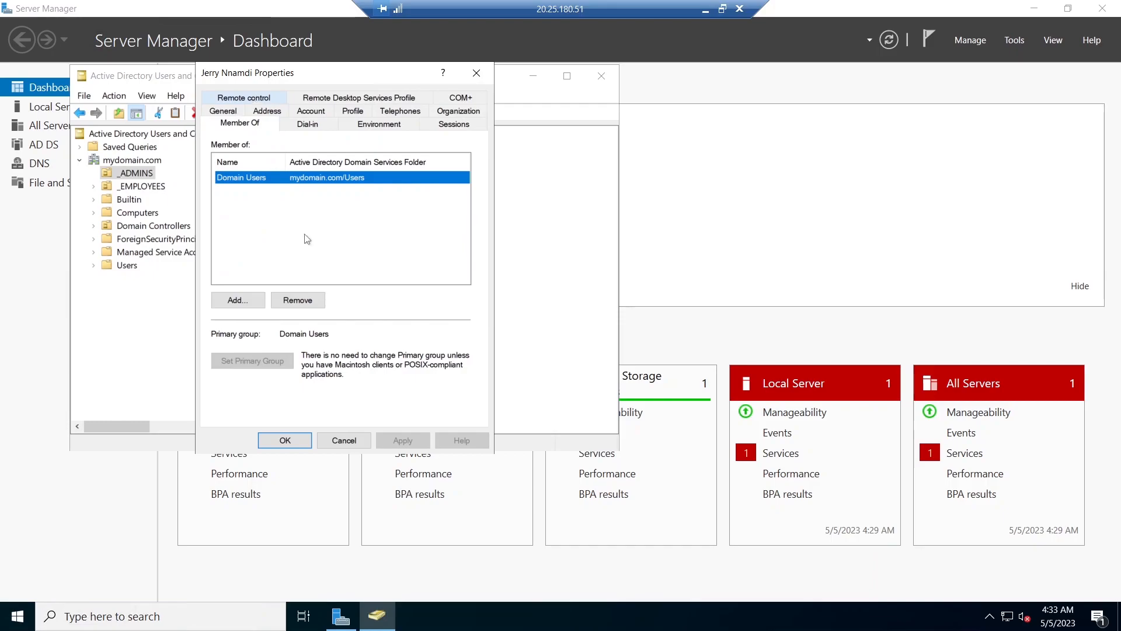
left_click(238, 302)
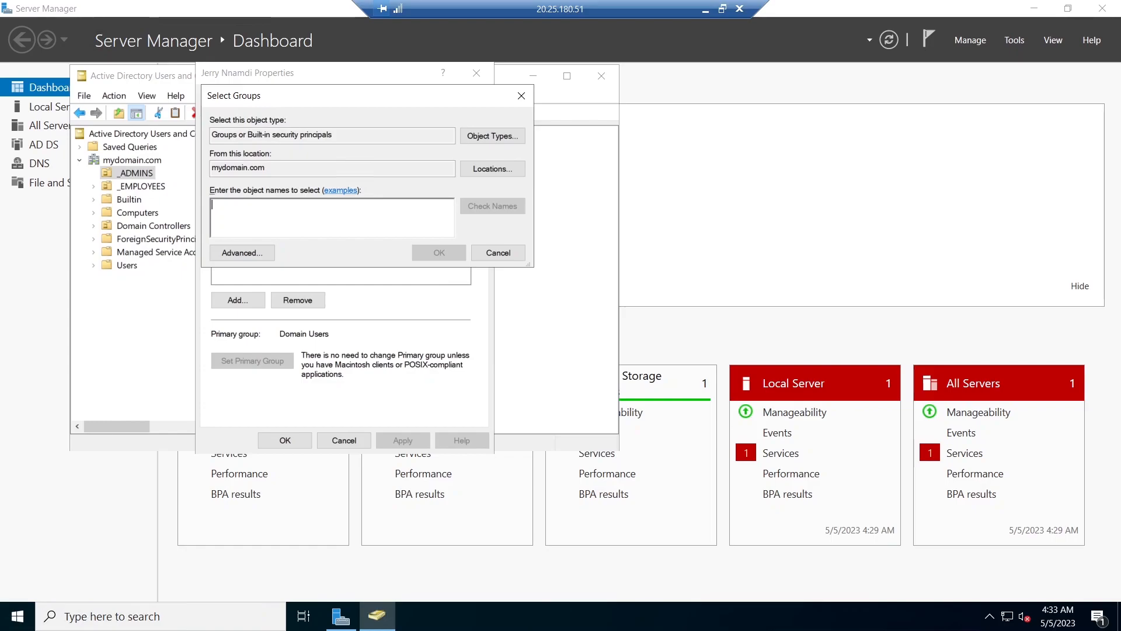
type("amin")
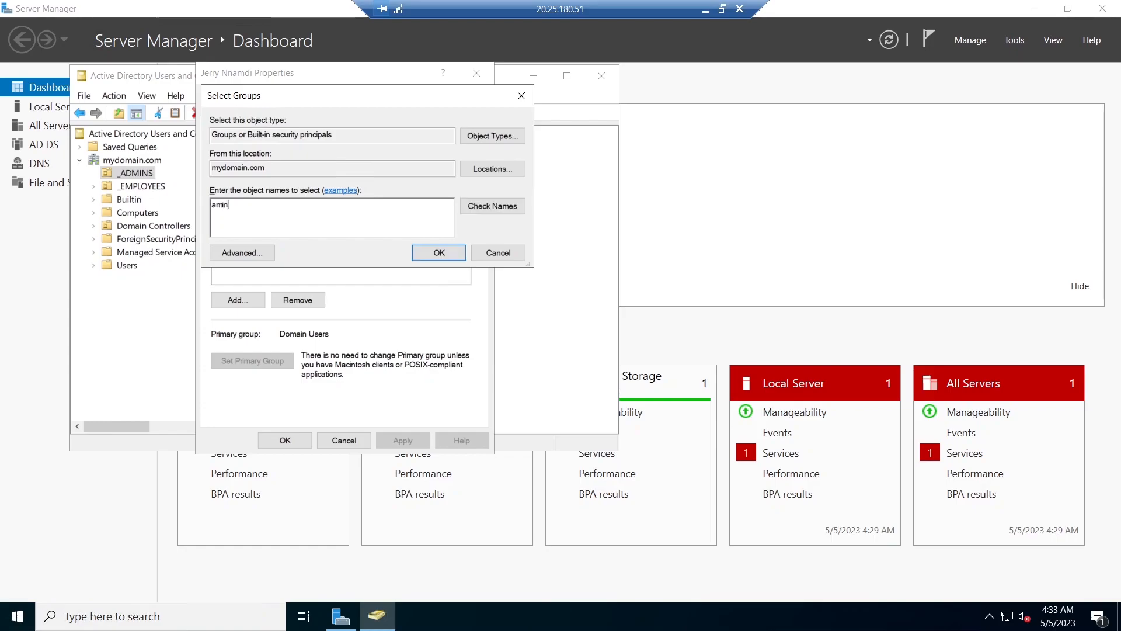
type("i")
key("BackSpace")
key("BackSpace")
type("dm")
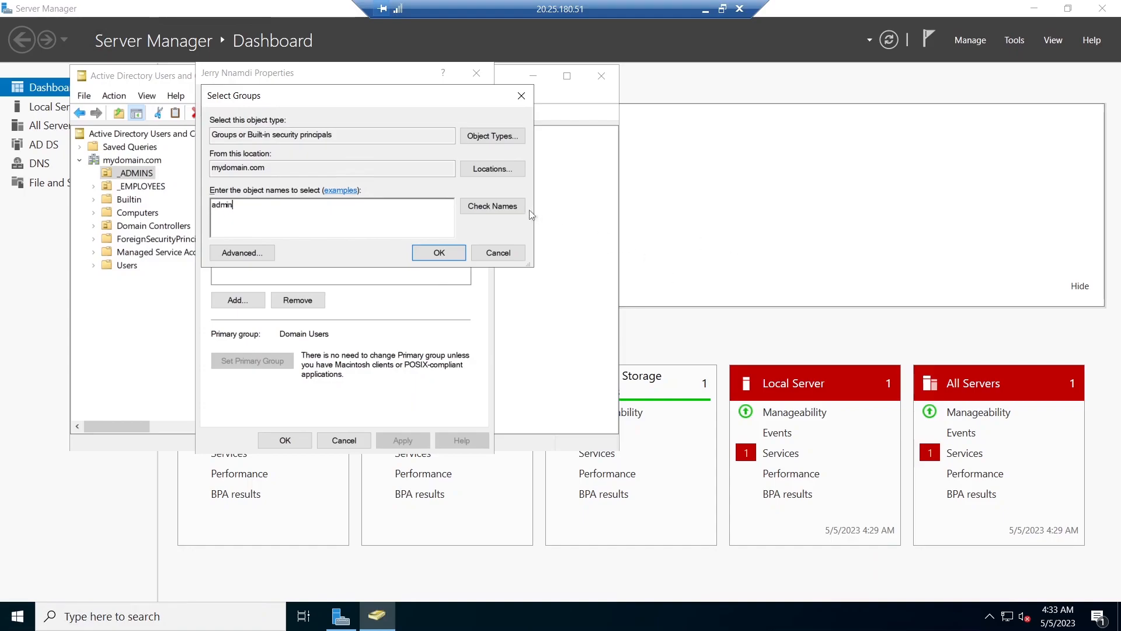
left_click(500, 209)
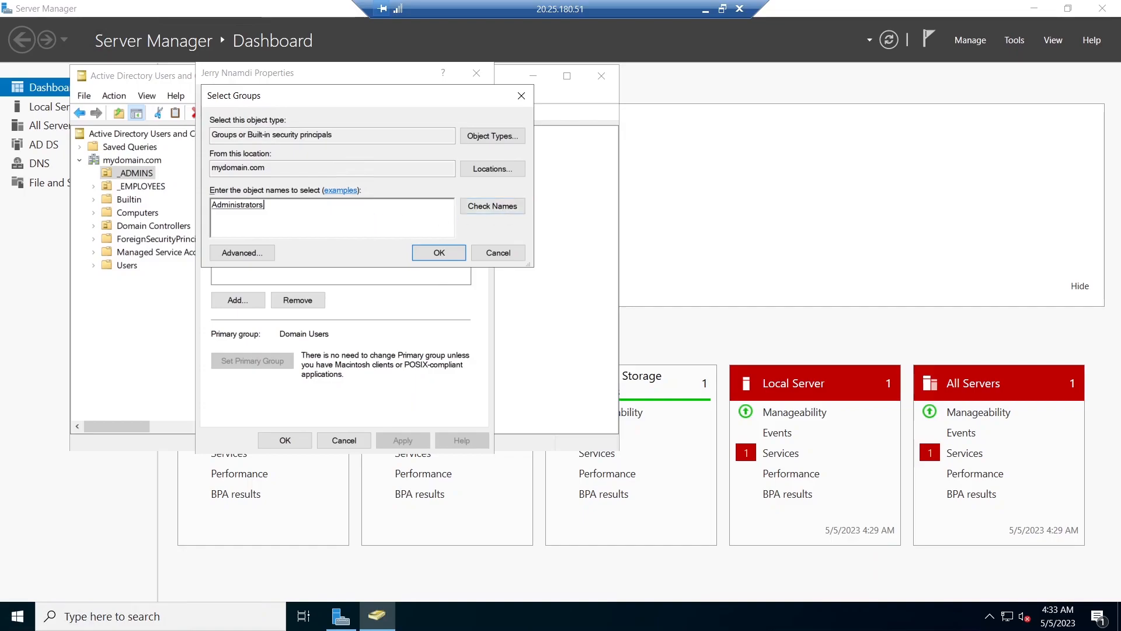
- Add the user to the Domain Admins group and apply the change
key("BackSpace")
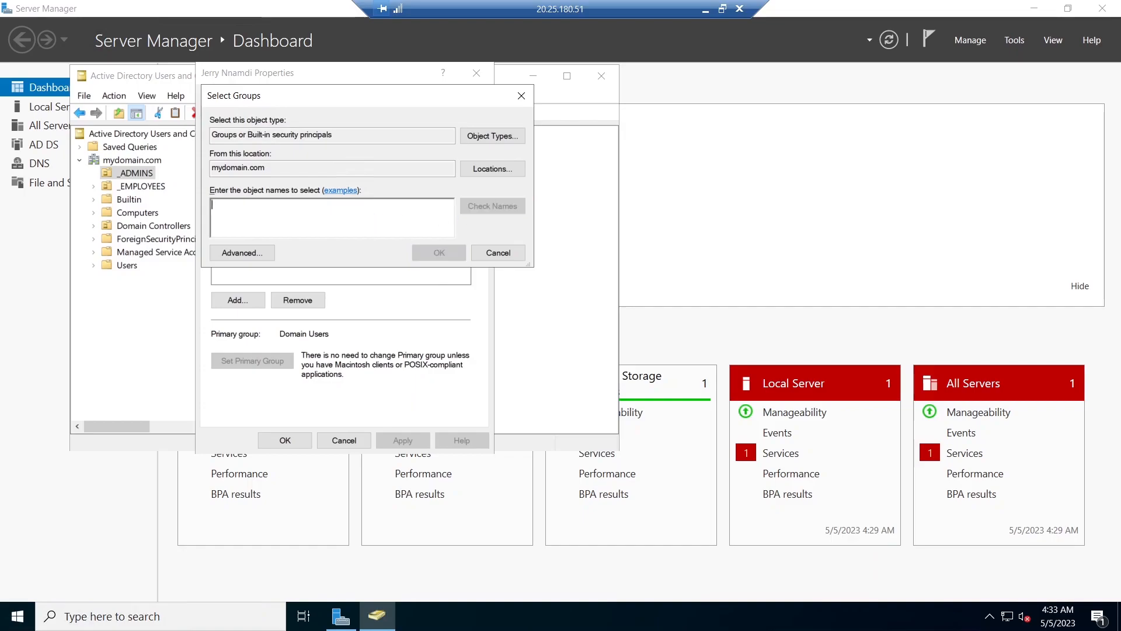
type("dmain")
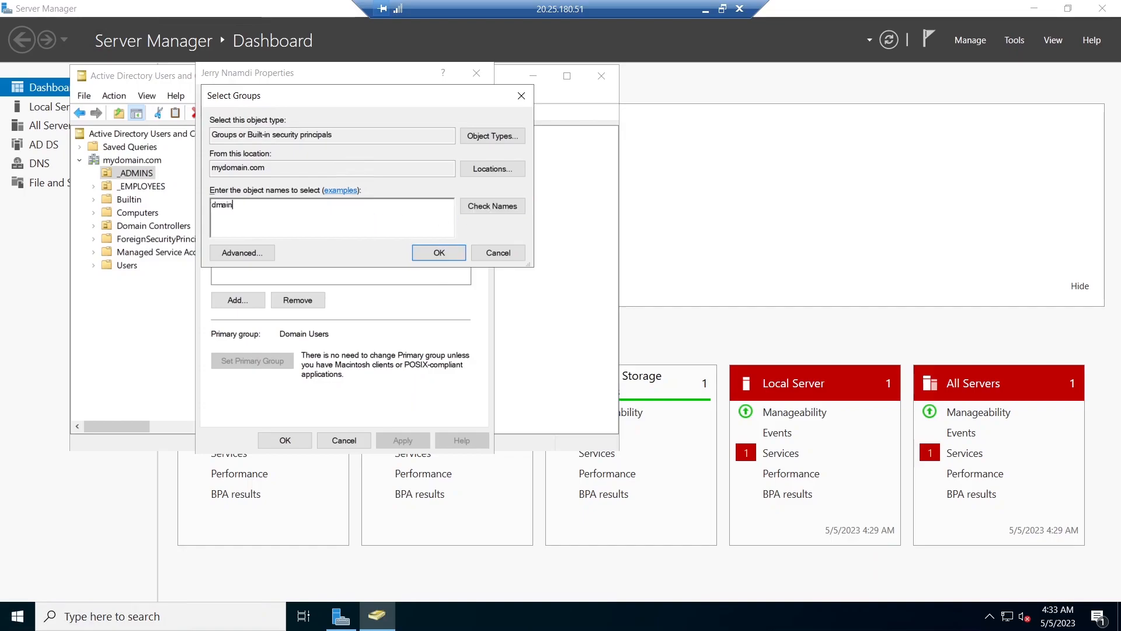
key("BackSpace")
key("BackSpace")
key("BackSpace")
type("omain adm")
left_click(502, 209)
left_click(439, 252)
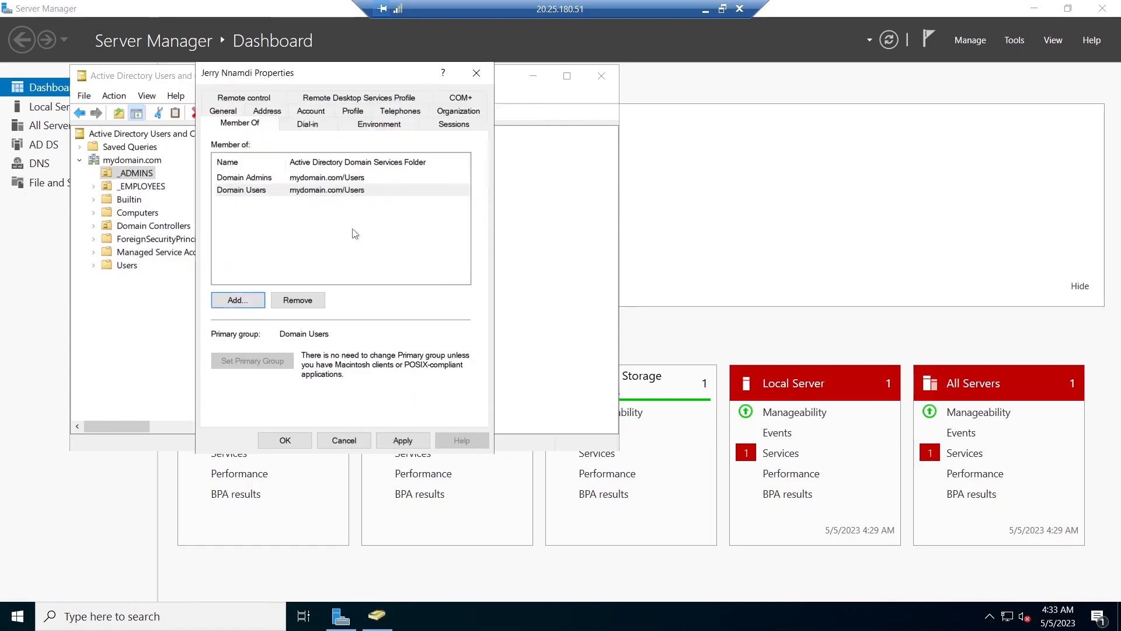
left_click(404, 441)
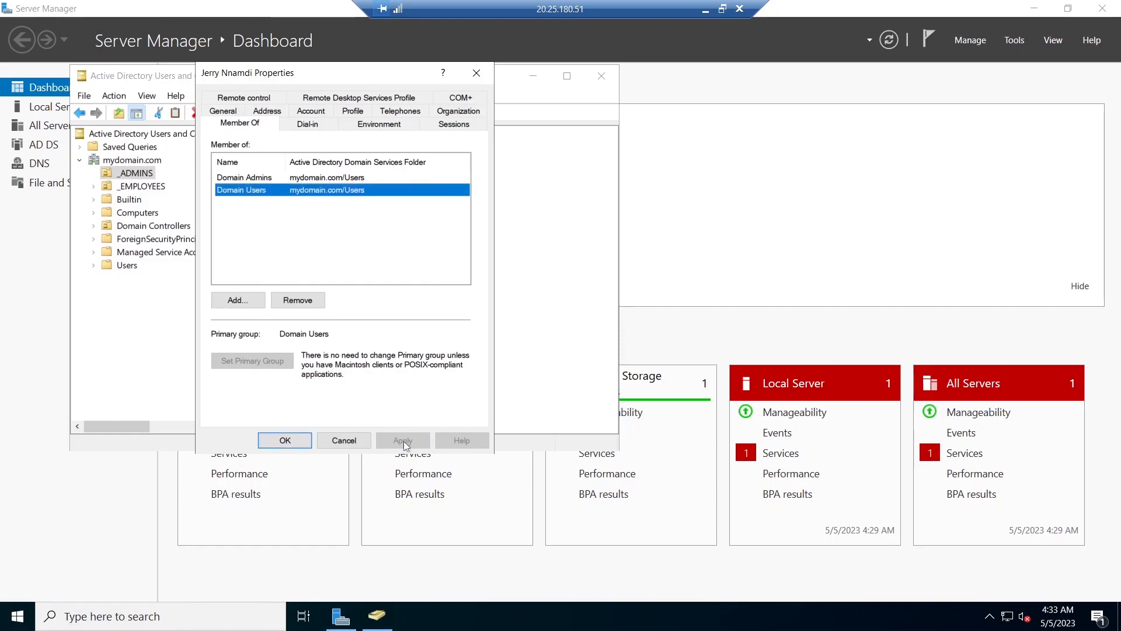
left_click(291, 442)
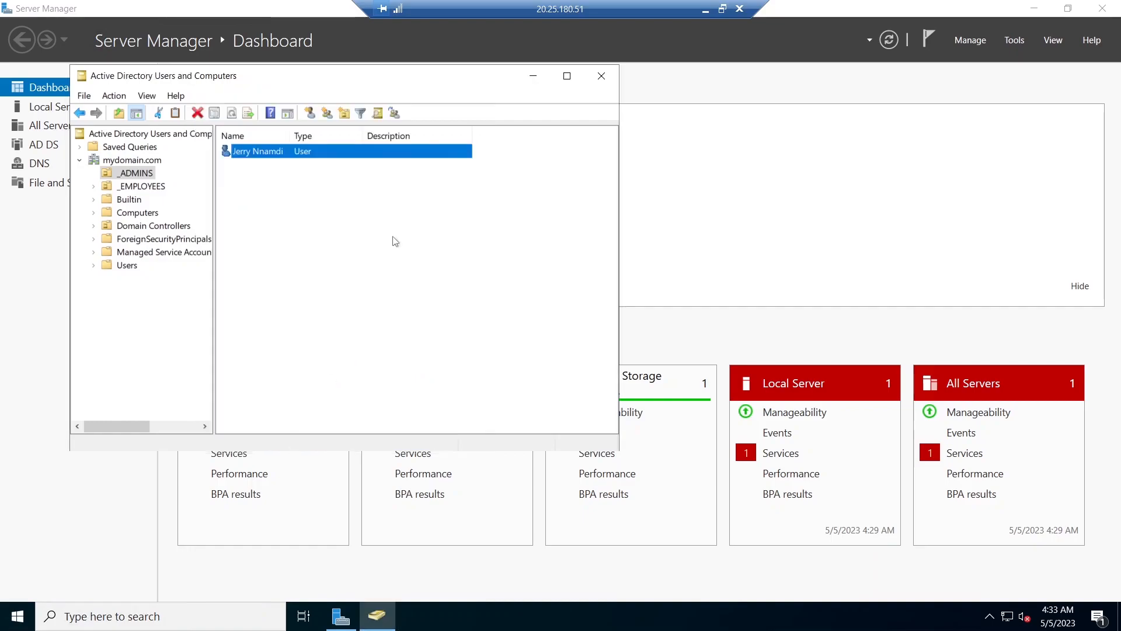
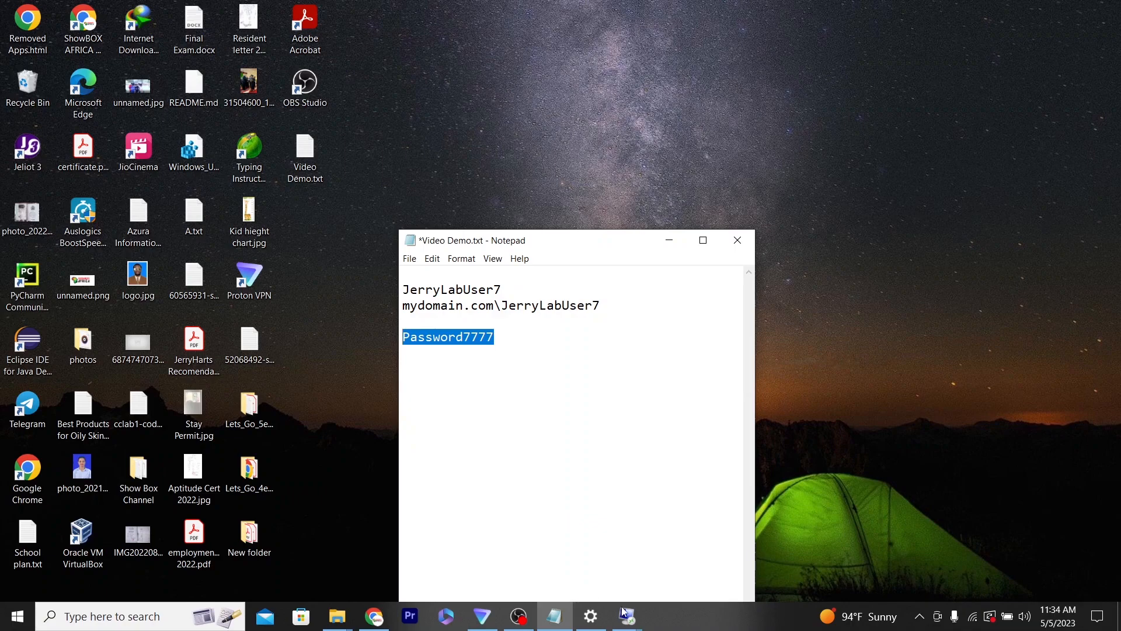
- Return to the DC-1 remote session and check the new admin user's logon name in its account properties, closing them when done
left_click(622, 612)
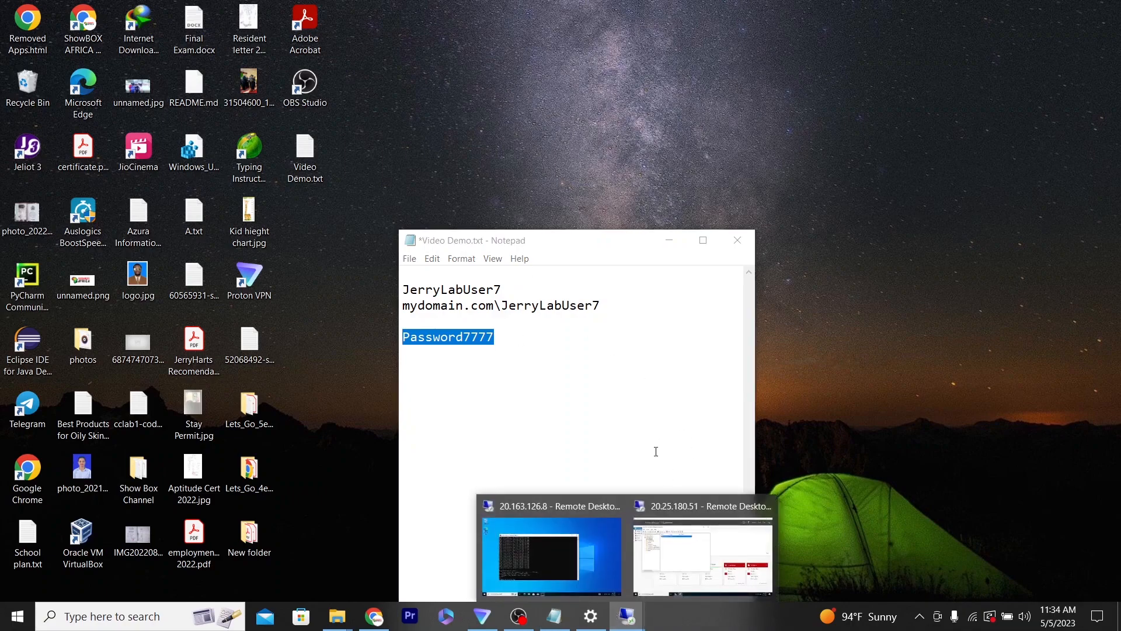
left_click(667, 503)
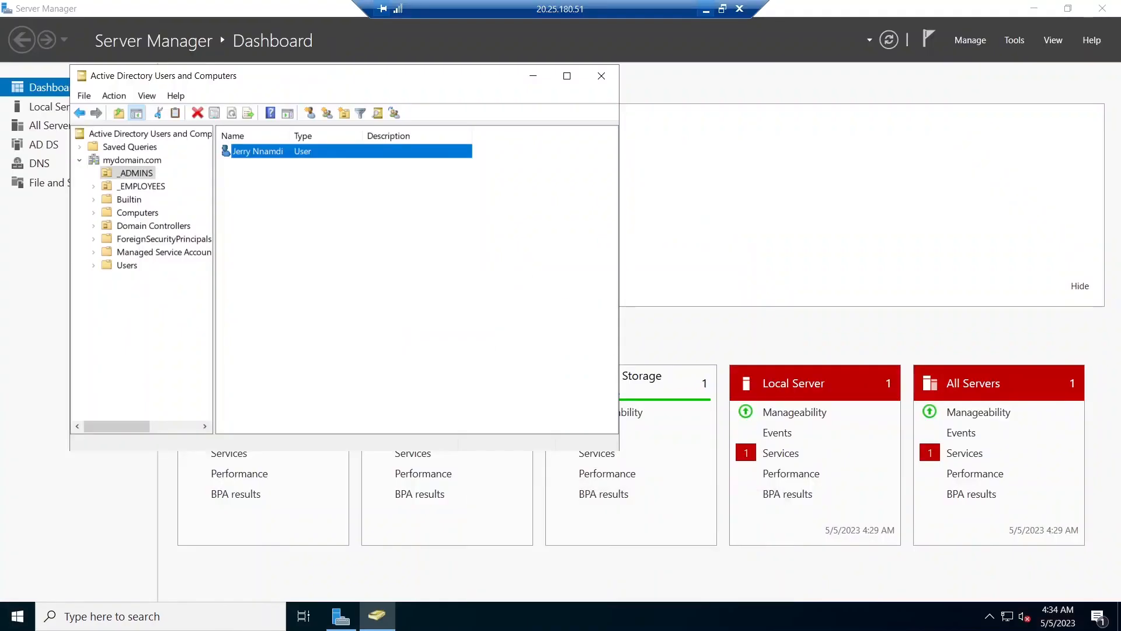
left_click(255, 163)
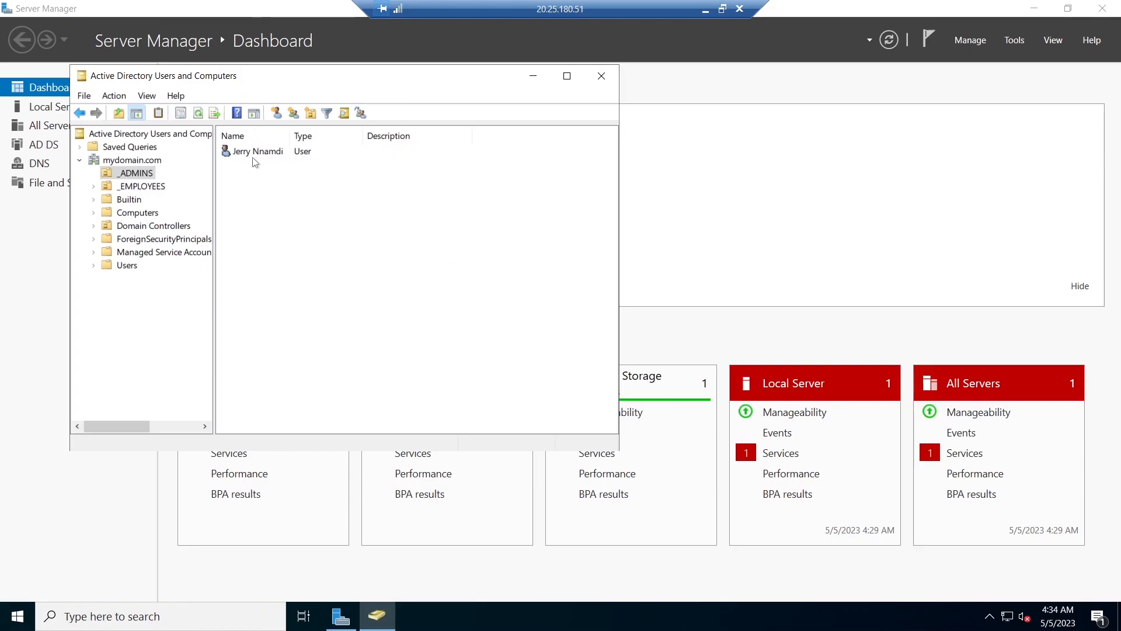
double_click(255, 152)
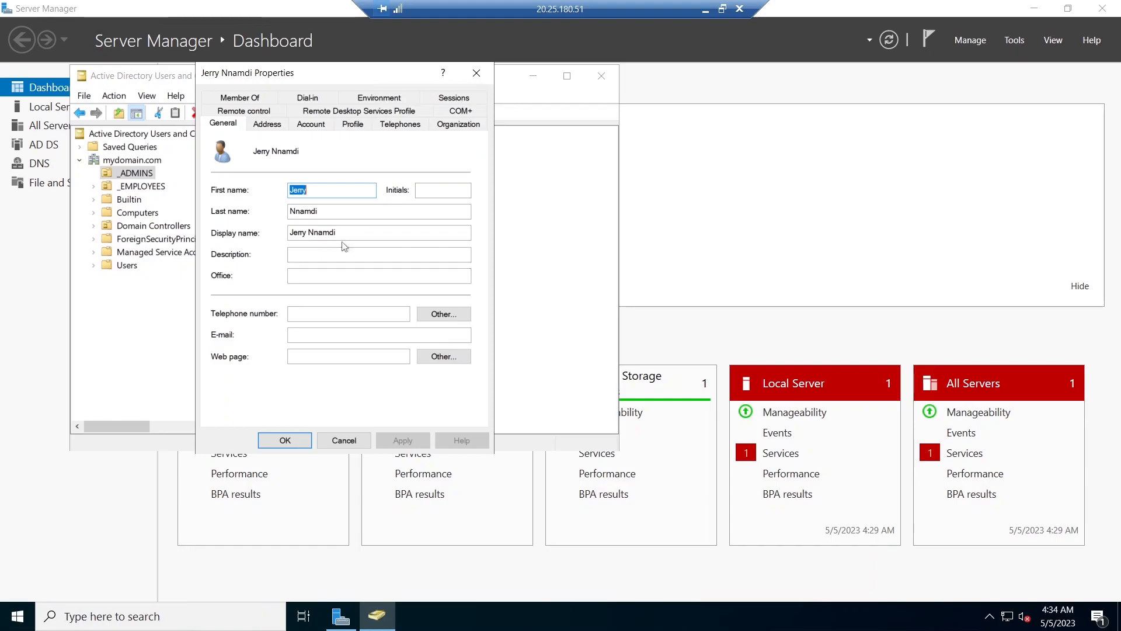
left_click(222, 130)
left_click(310, 124)
key("Tab")
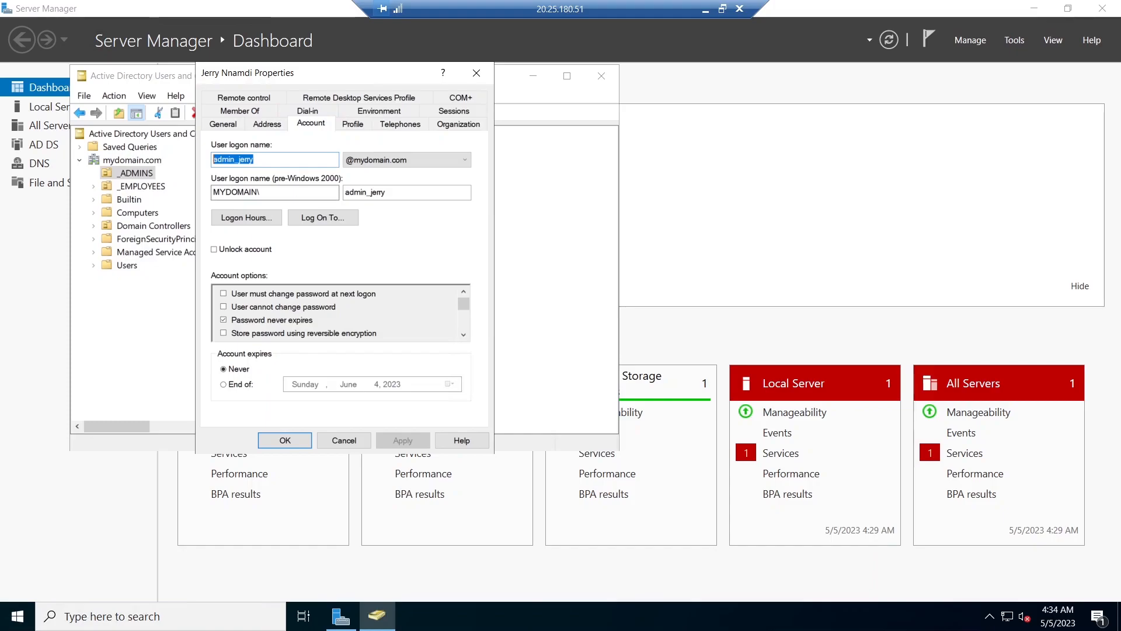
key("Return")
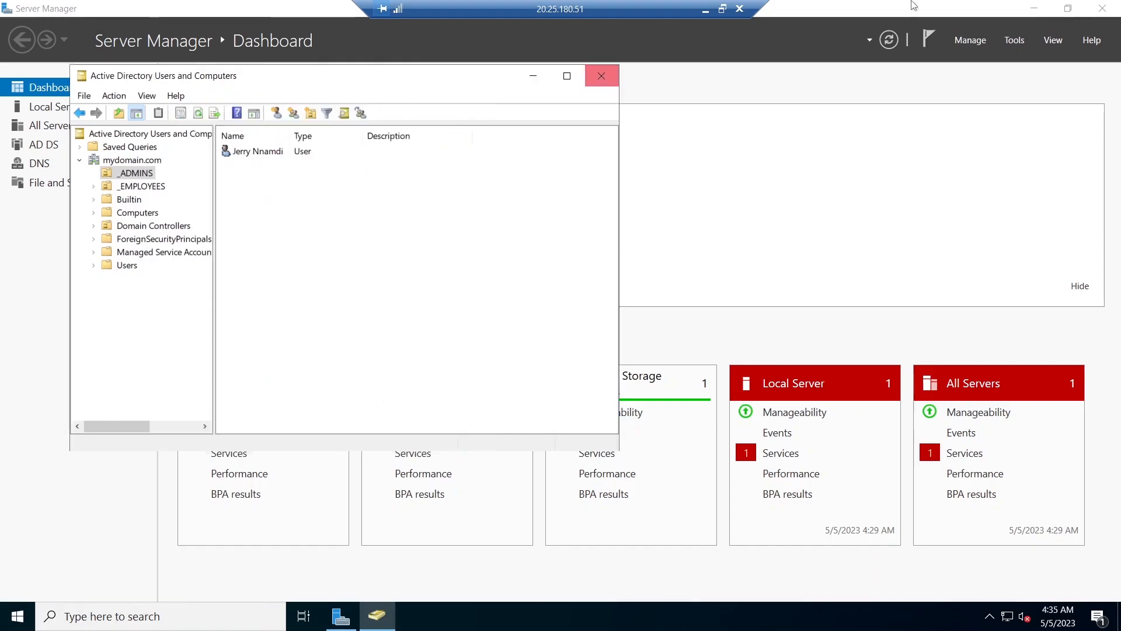
- Disconnect from the DC-1 session and edit the saved credentials for 20.25.180.51 to use a different account
left_click(739, 9)
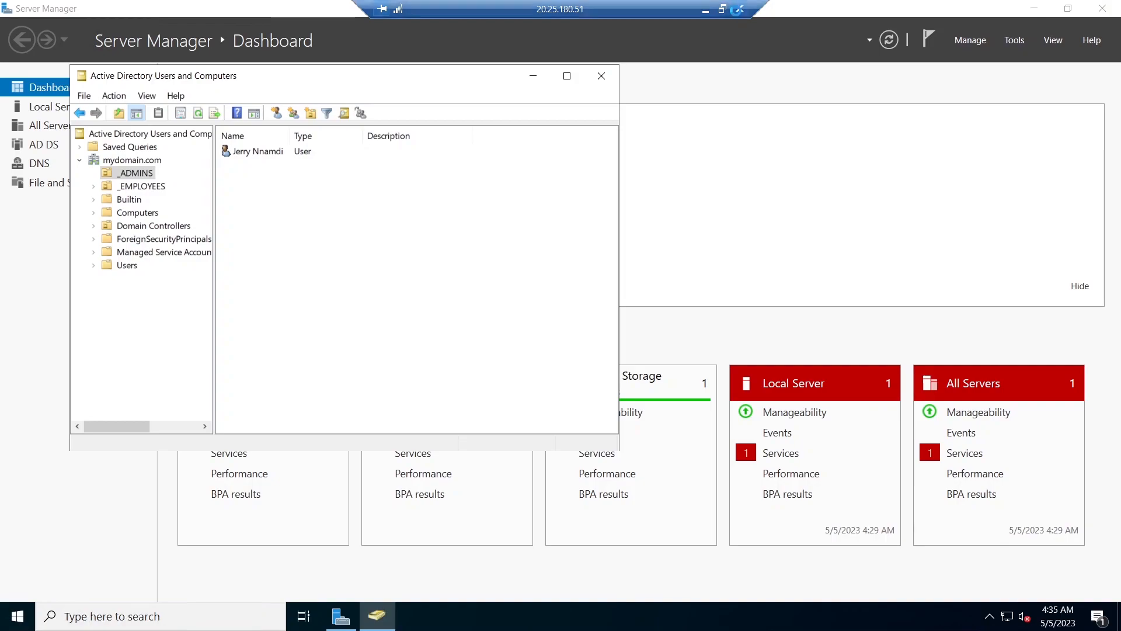
left_click(608, 342)
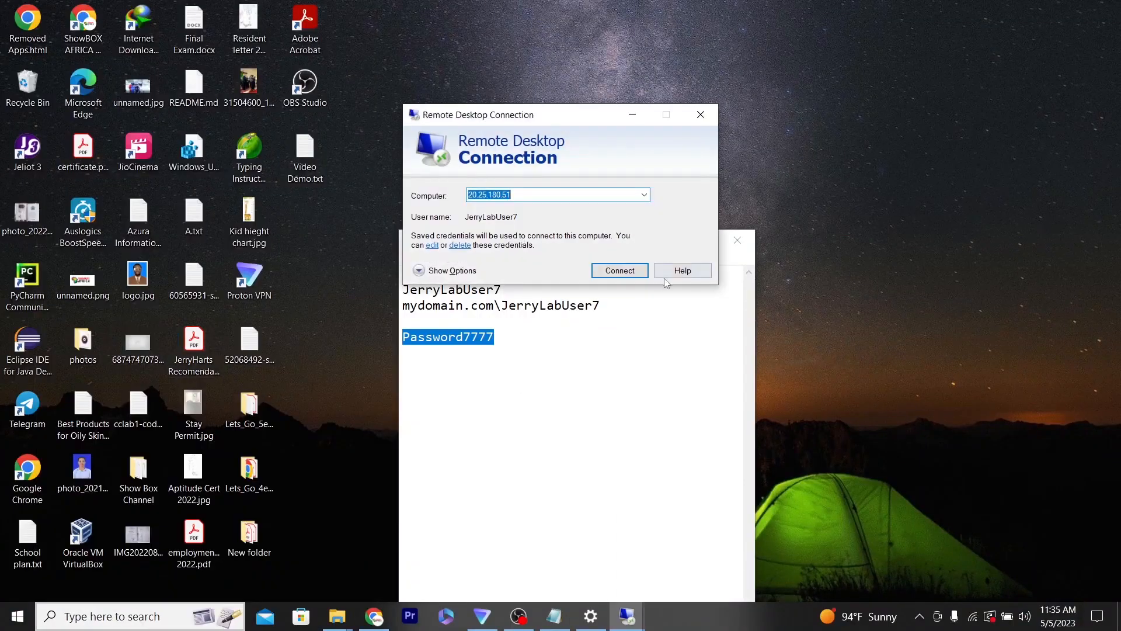
left_click(633, 270)
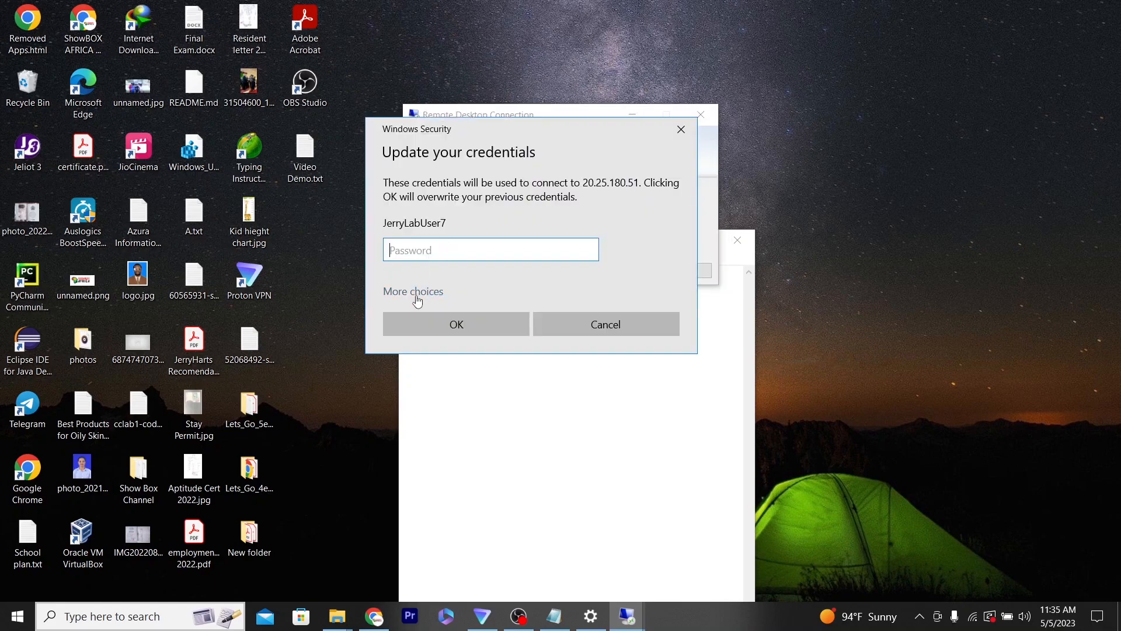
left_click(416, 293)
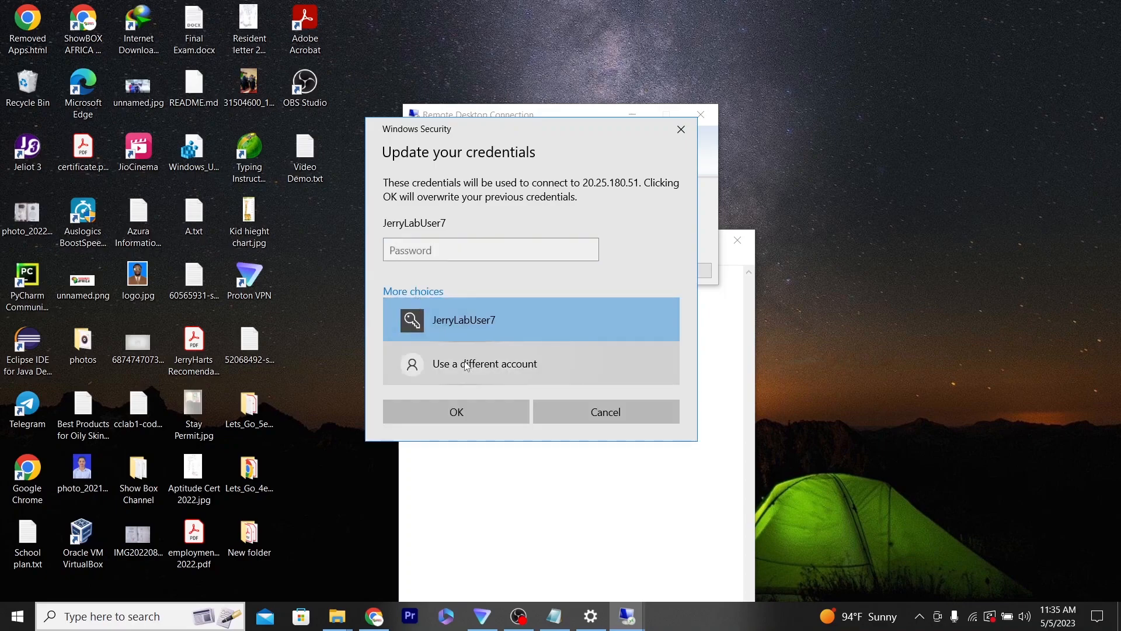
left_click(467, 365)
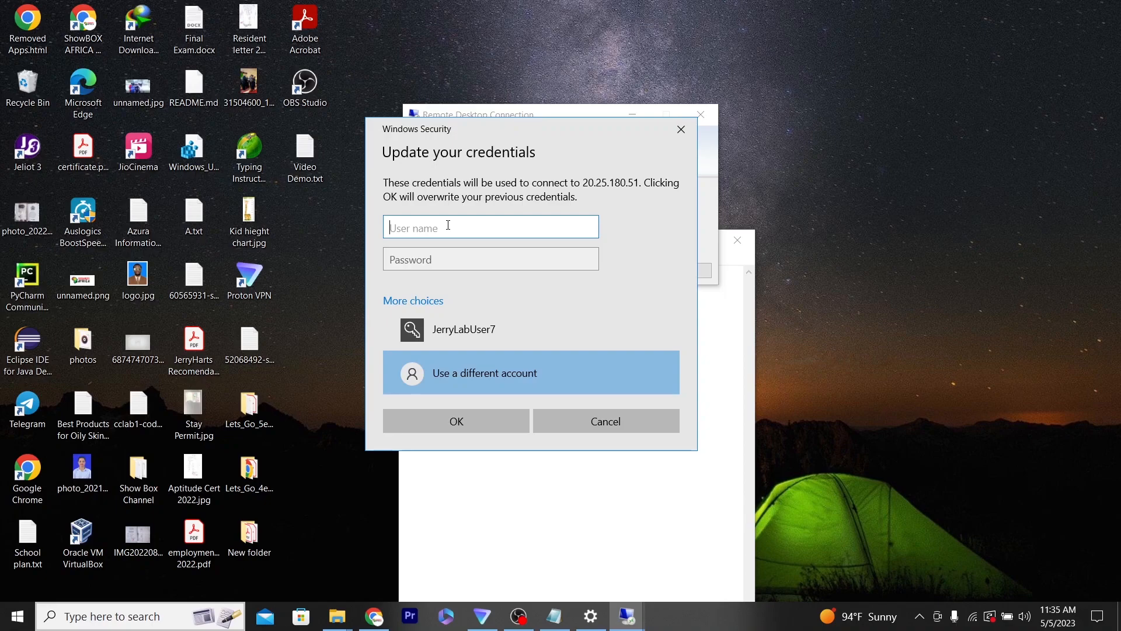
- Enter the new domain admin's user name and account password, and save them as the connection credentials
left_click(446, 259)
left_click(440, 232)
type("admin_jerry")
left_click(467, 262)
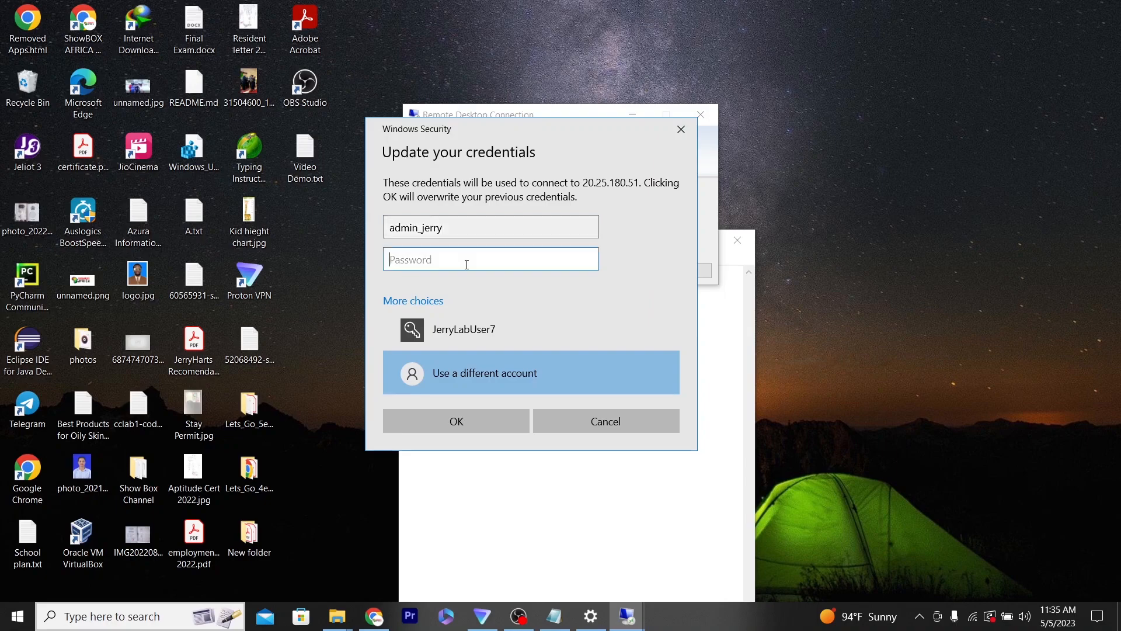
left_click(588, 259)
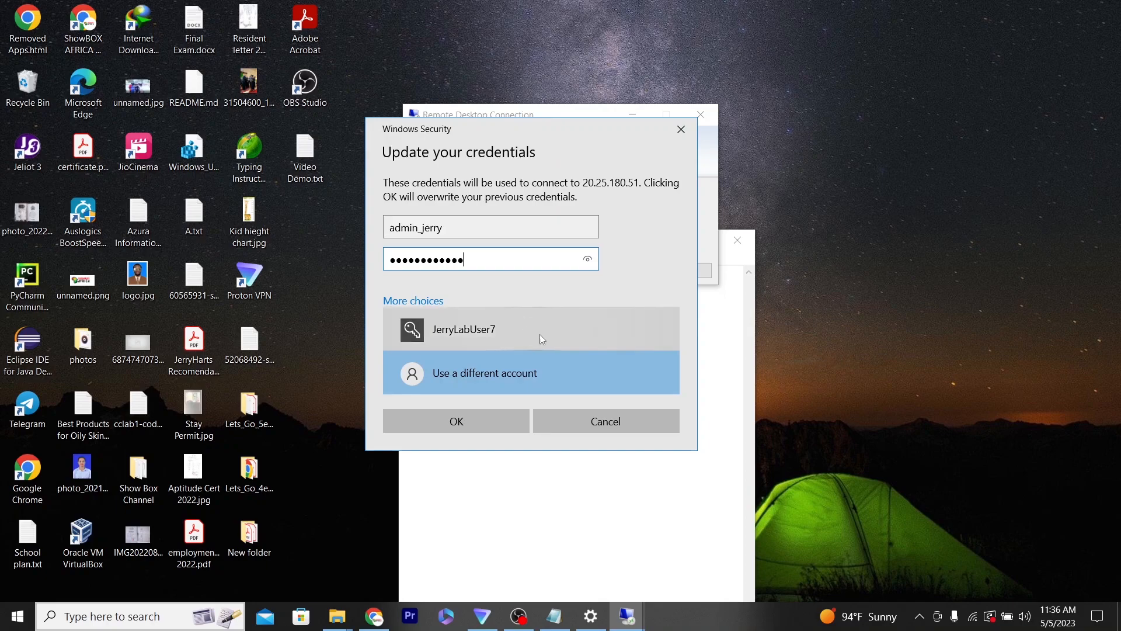
left_click(485, 421)
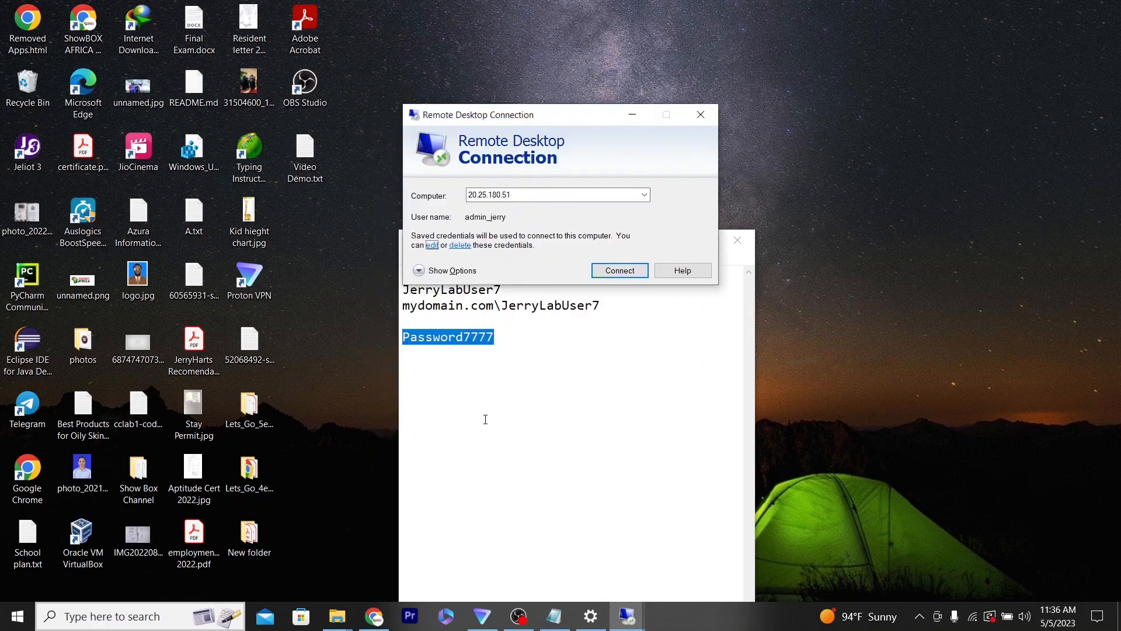
- Connect to DC-1 with the new credentials, accept the untrusted certificate, and minimize the remote session
left_click(614, 270)
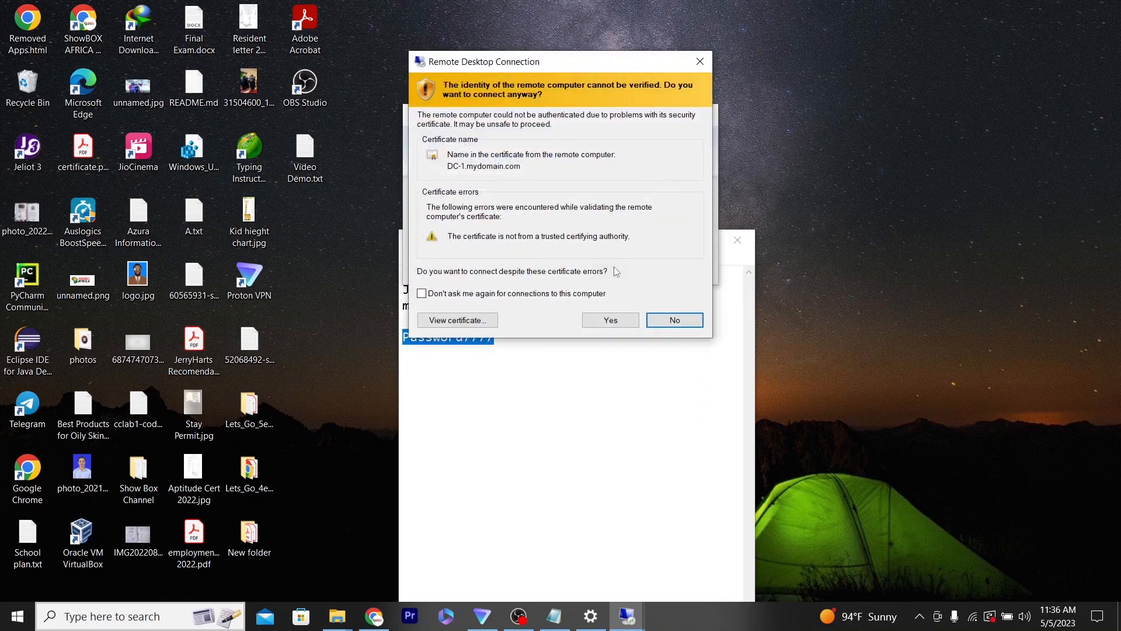
left_click(624, 323)
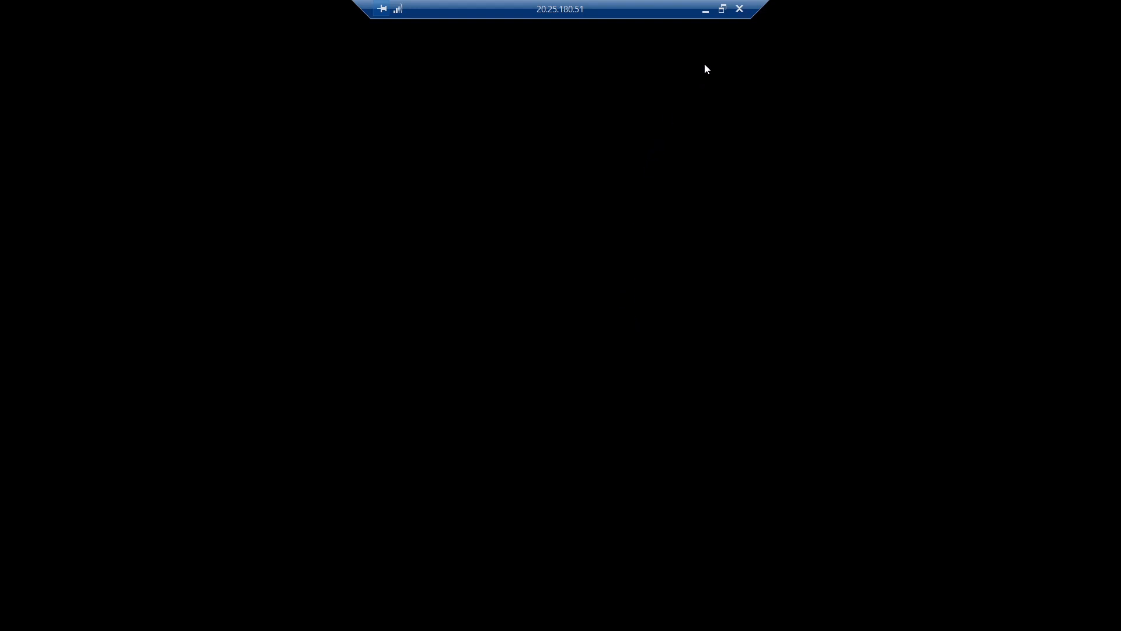
left_click(705, 9)
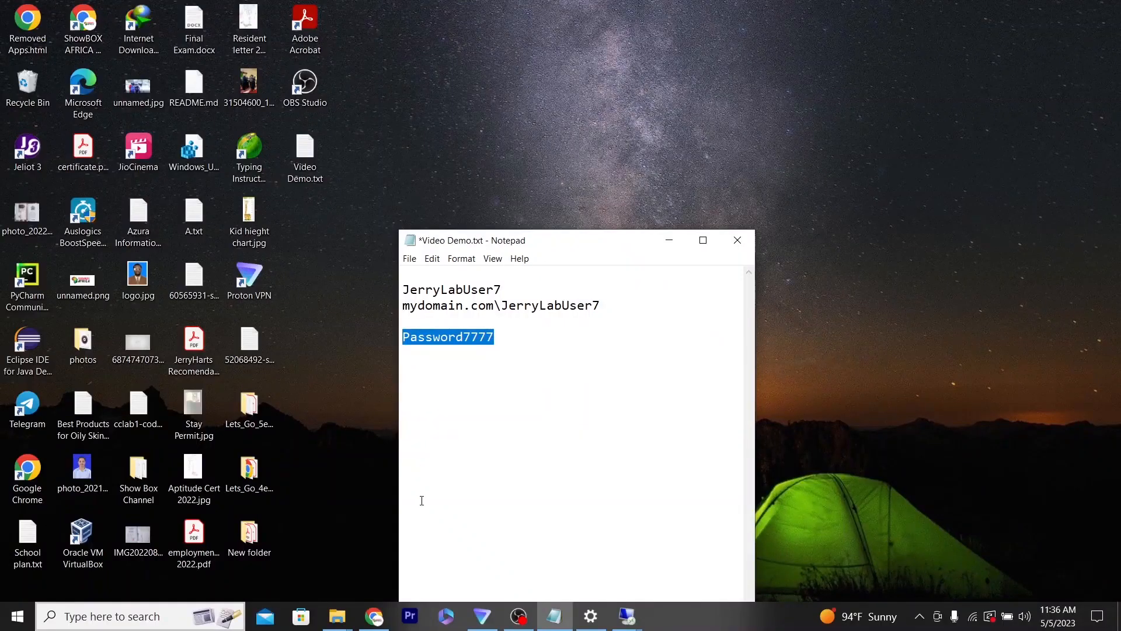
- Switch to the Azure portal in Chrome and open the DNS servers settings of Client-1's network interface
mouse_move(518, 616)
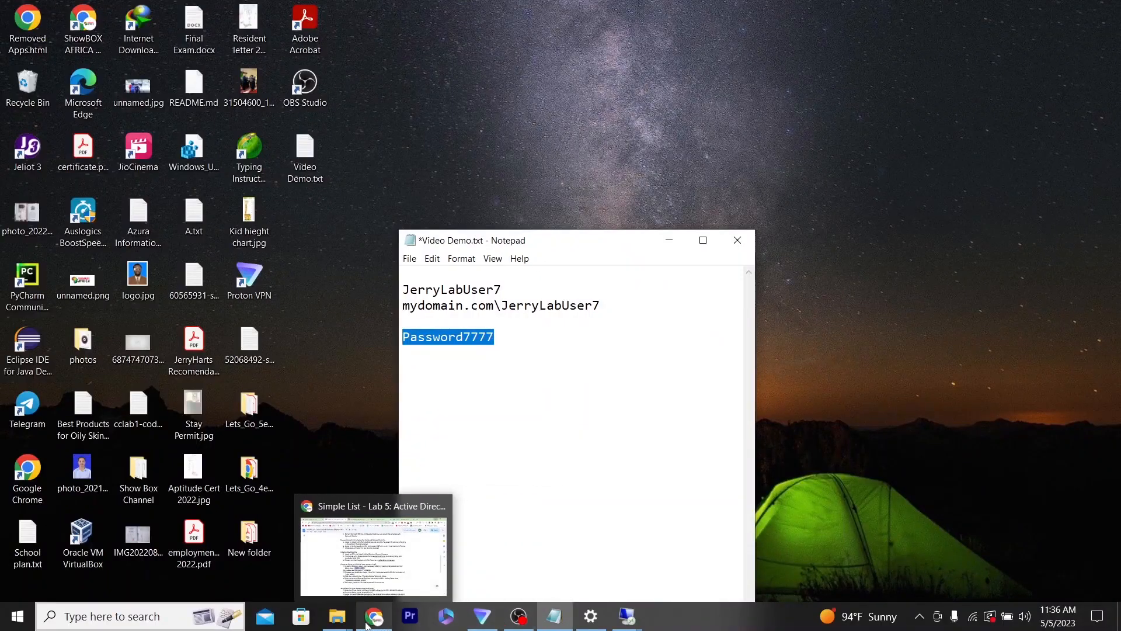
left_click(366, 626)
left_click(789, 12)
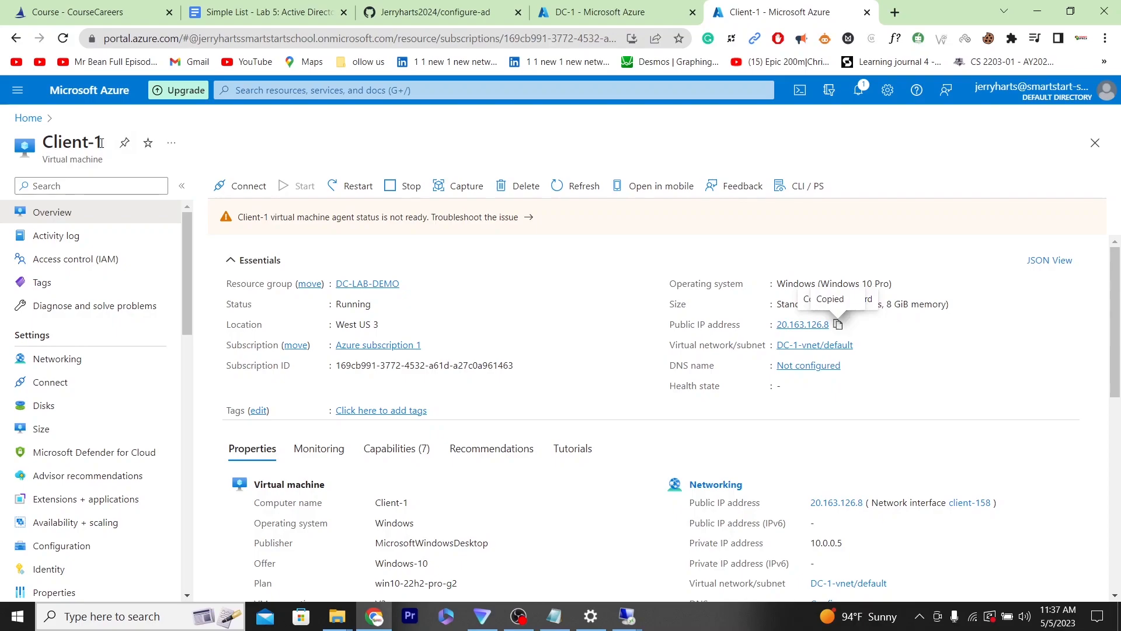
left_click_drag(101, 141, 43, 142)
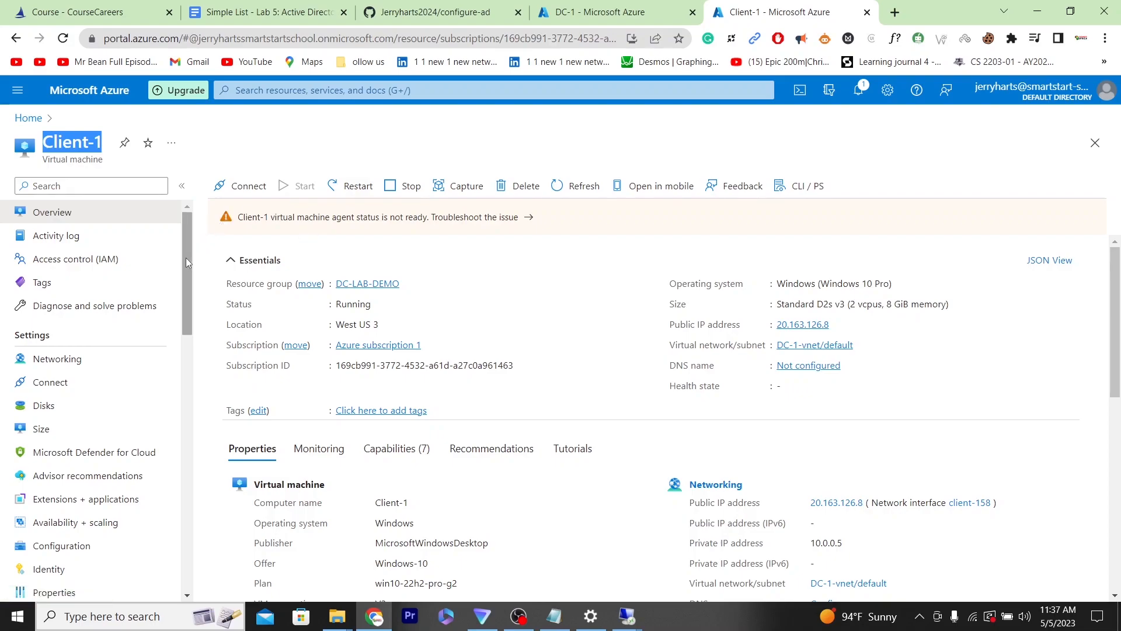
left_click(113, 359)
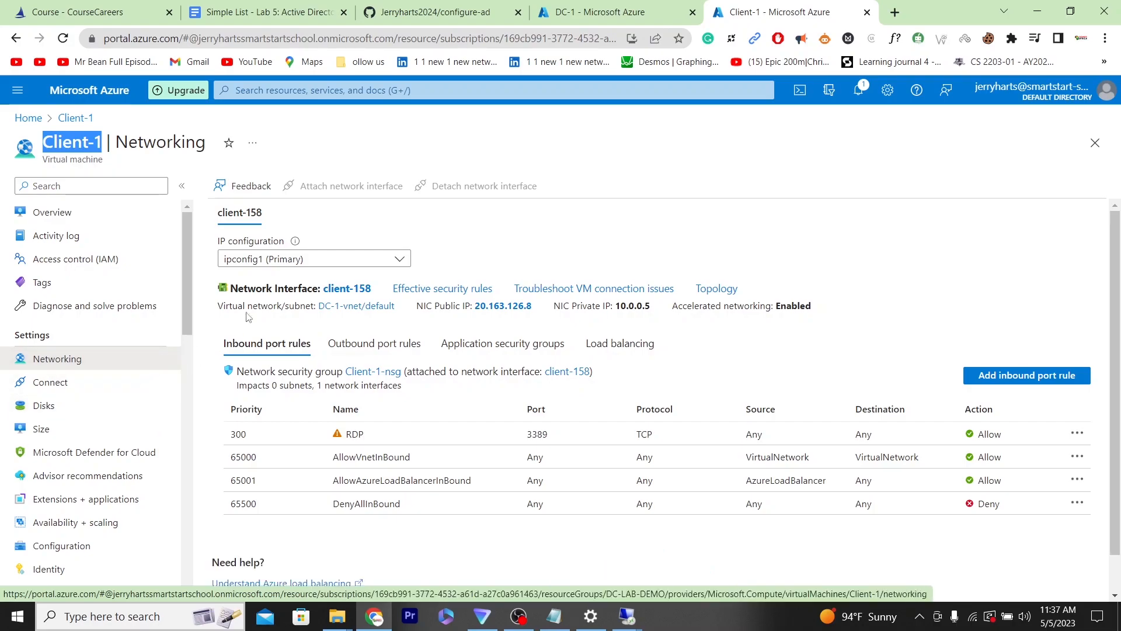
left_click(352, 289)
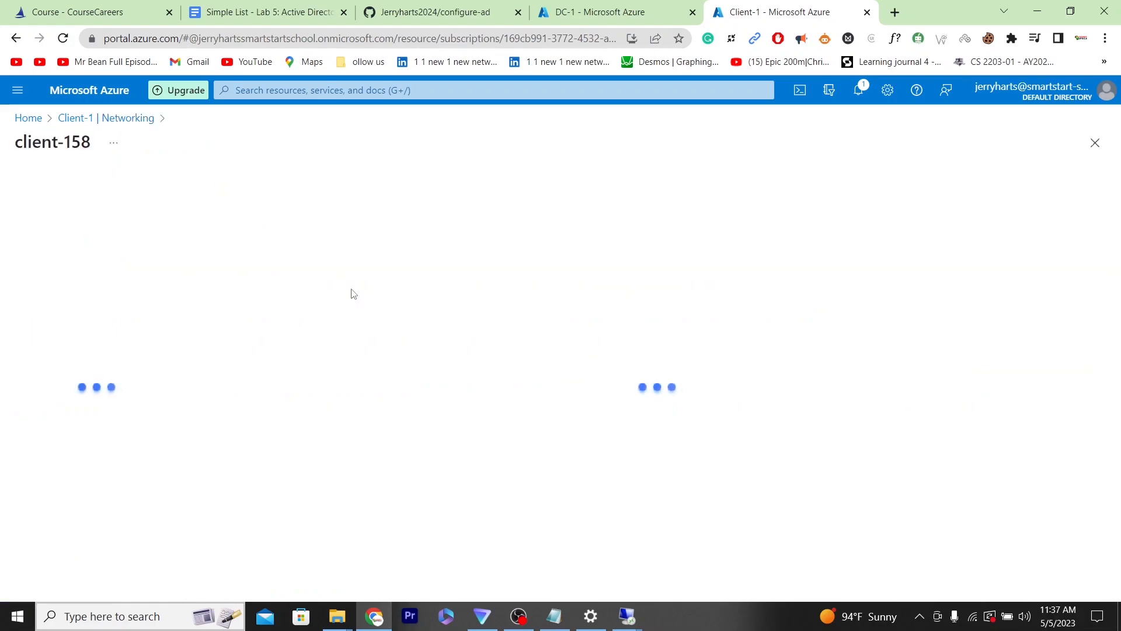
left_click(80, 361)
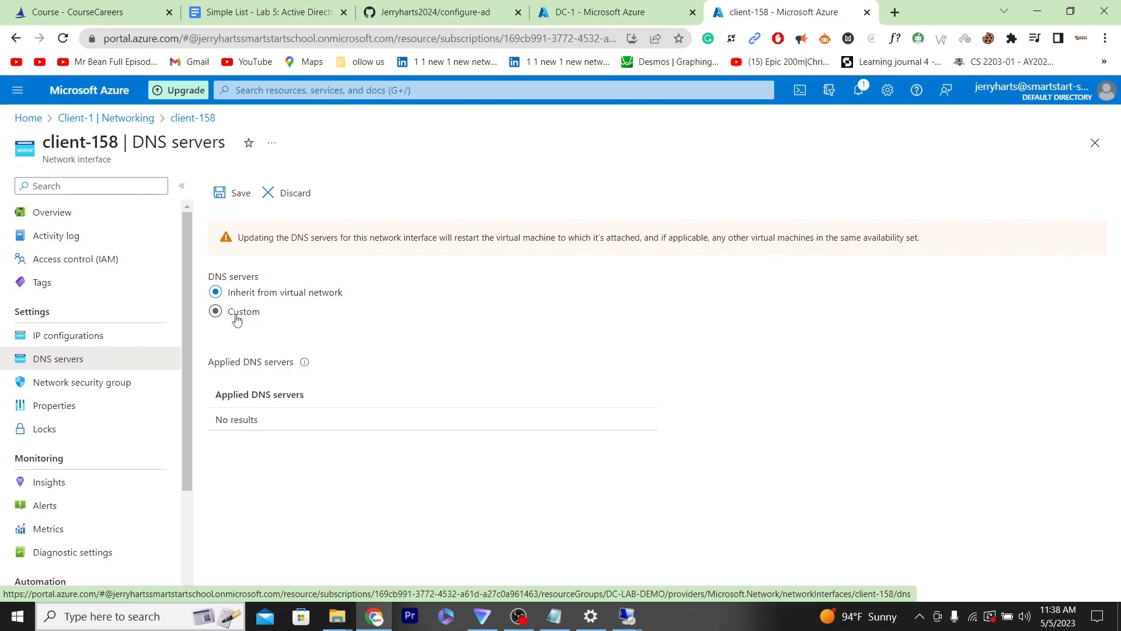
- Set a custom DNS server of 10.0.0.4, DC-1's private IP address, on Client-1's network interface and save it
left_click(215, 314)
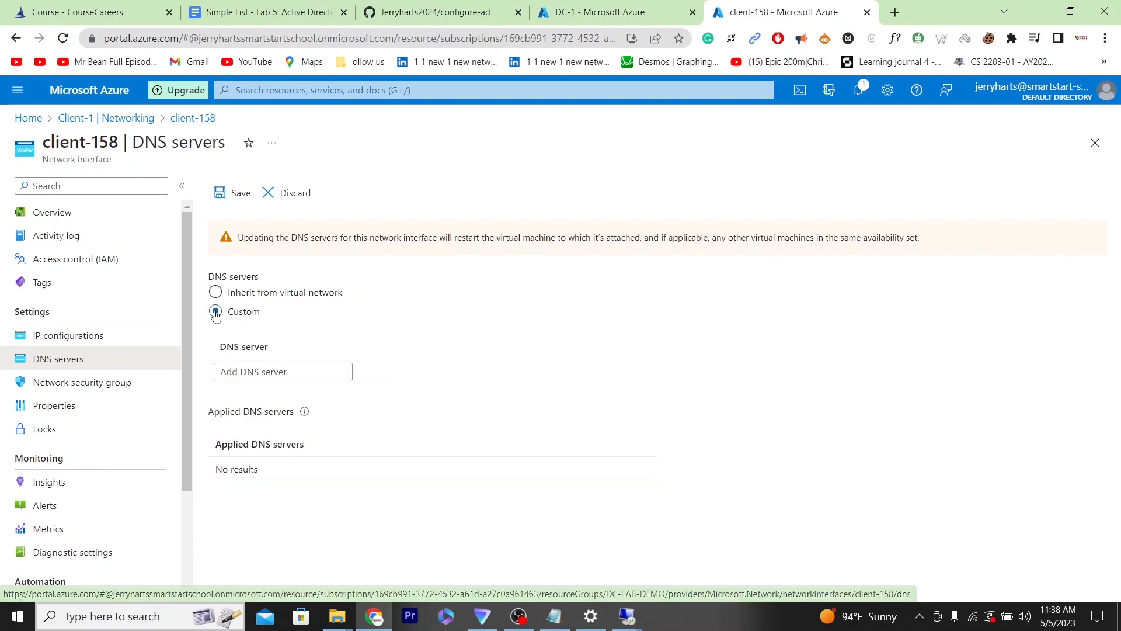
left_click(290, 374)
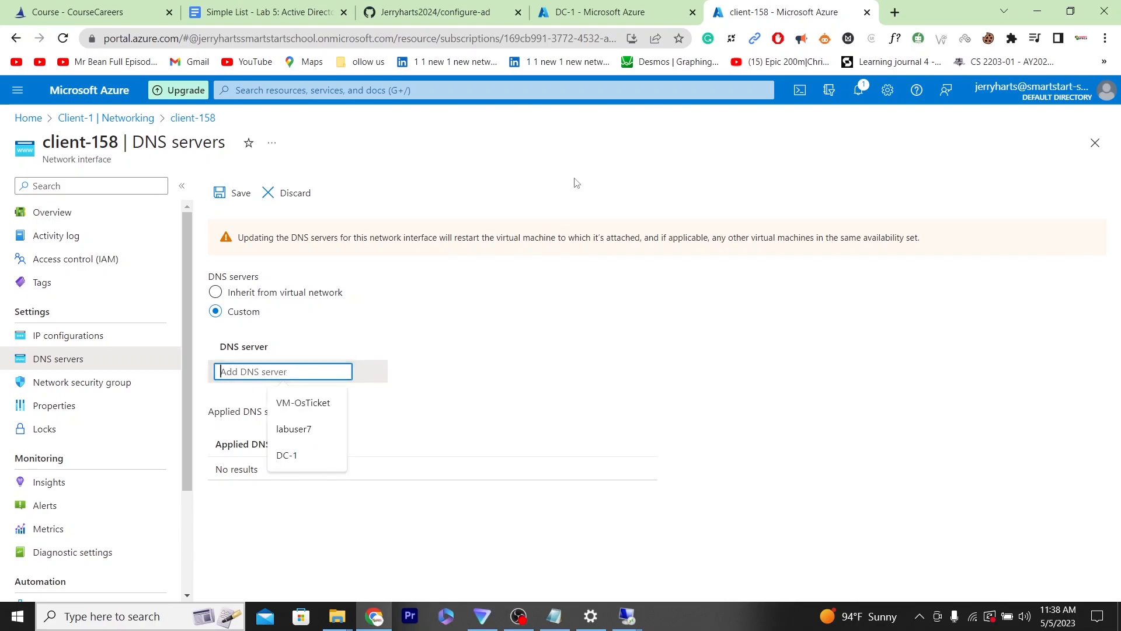
left_click(601, 6)
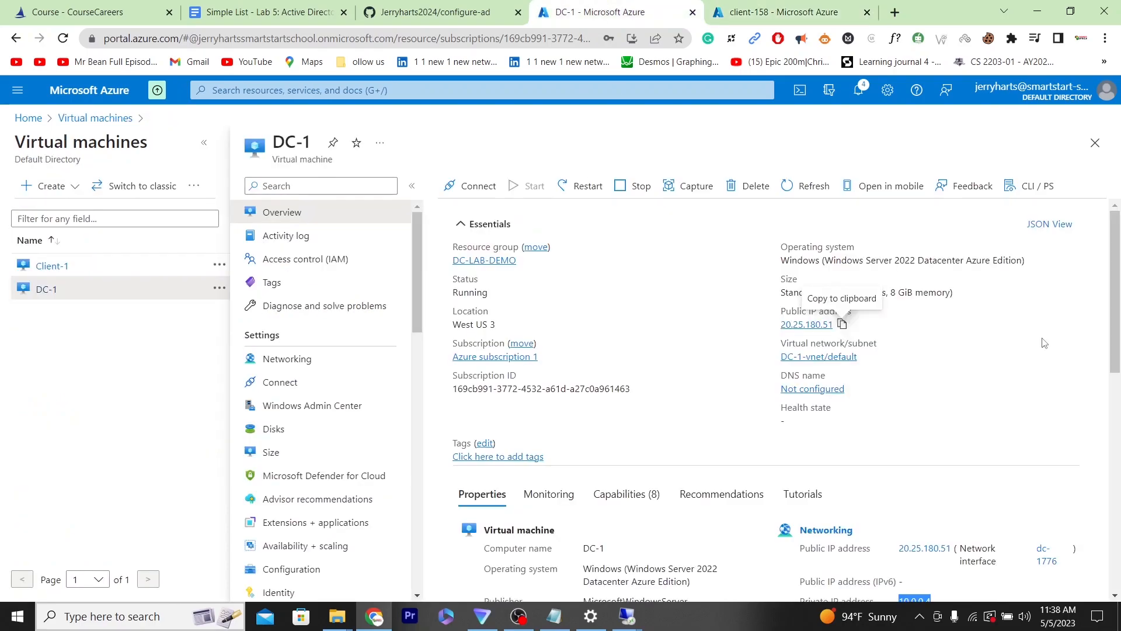
scroll(1044, 343, "down", 3)
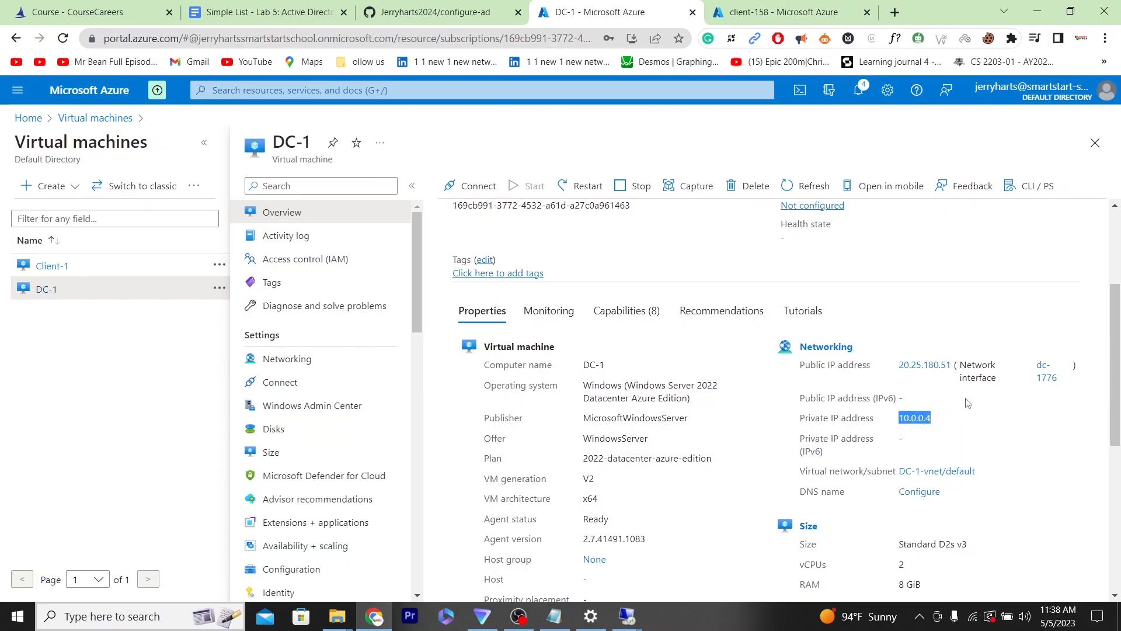
left_click(768, 5)
left_click(269, 372)
type("10.0.0.4")
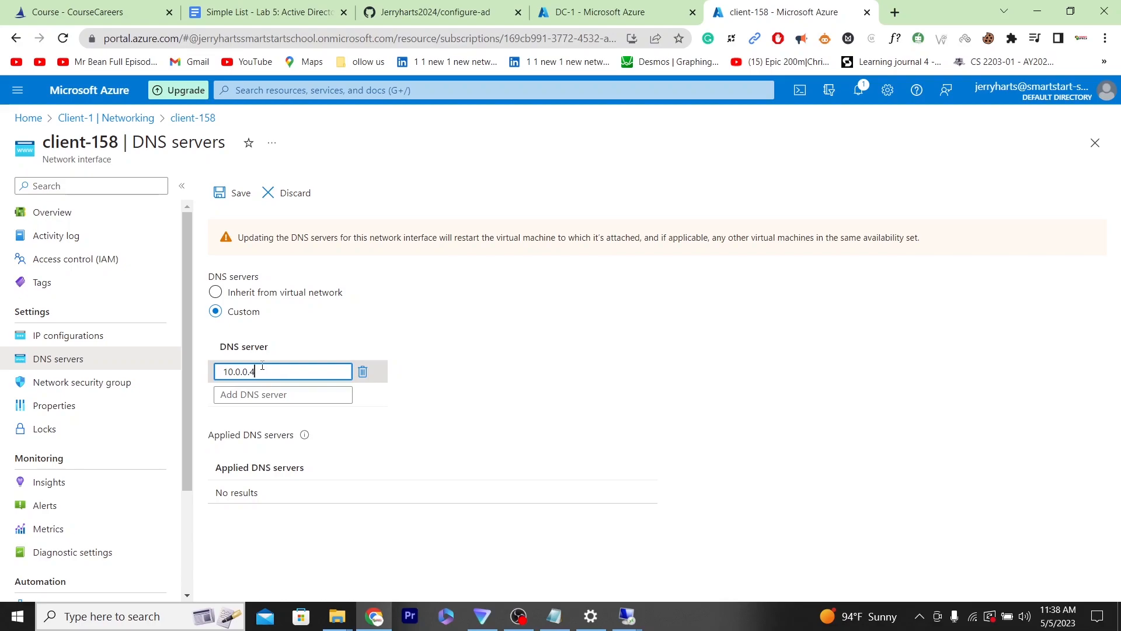
left_click(232, 198)
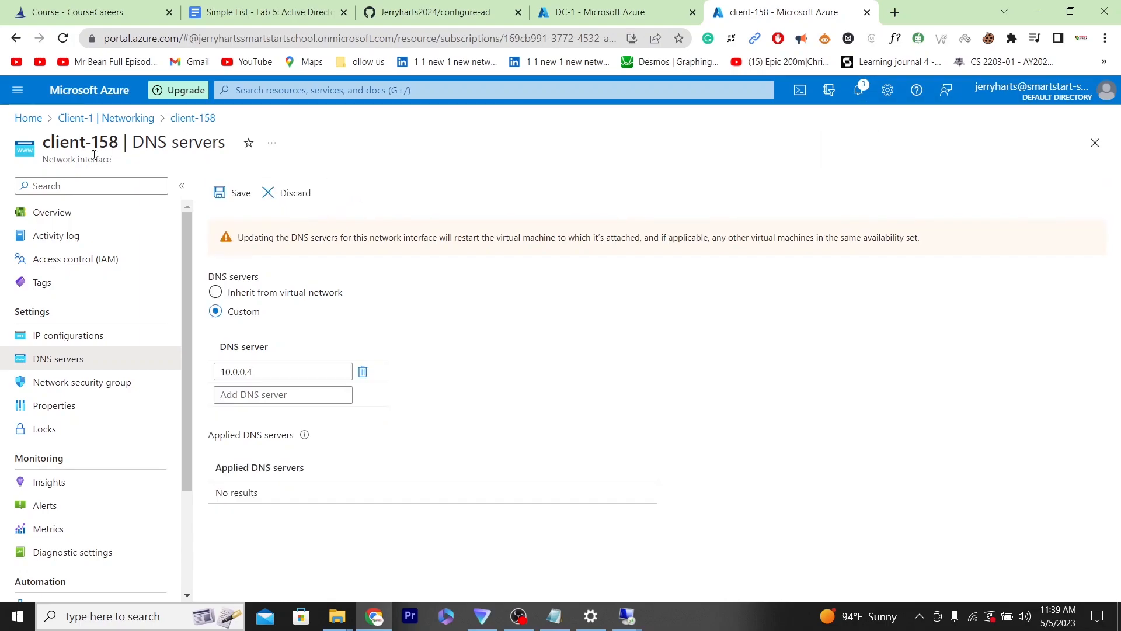
- Return to the Azure virtual machines list, open Client-1, and restart that virtual machine
left_click(44, 217)
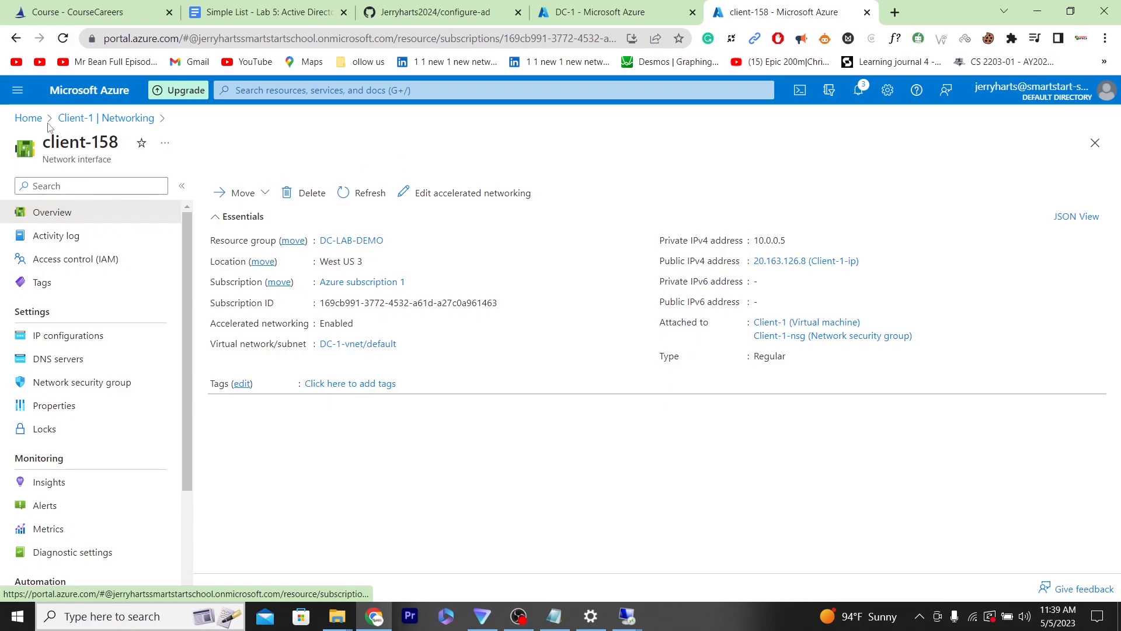
left_click(76, 119)
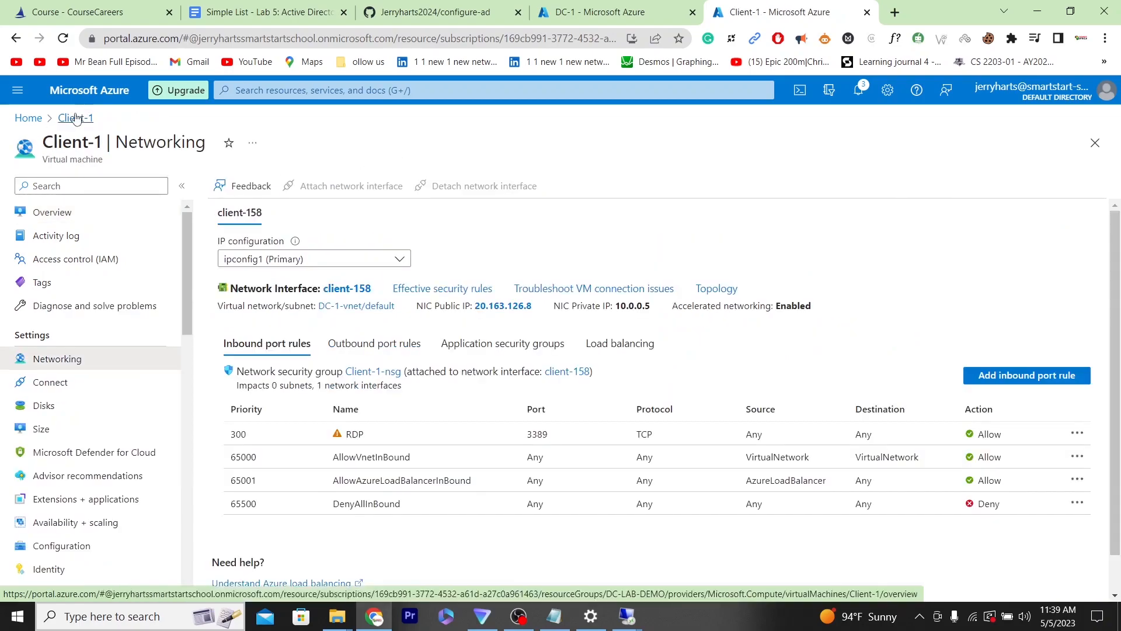
left_click(28, 119)
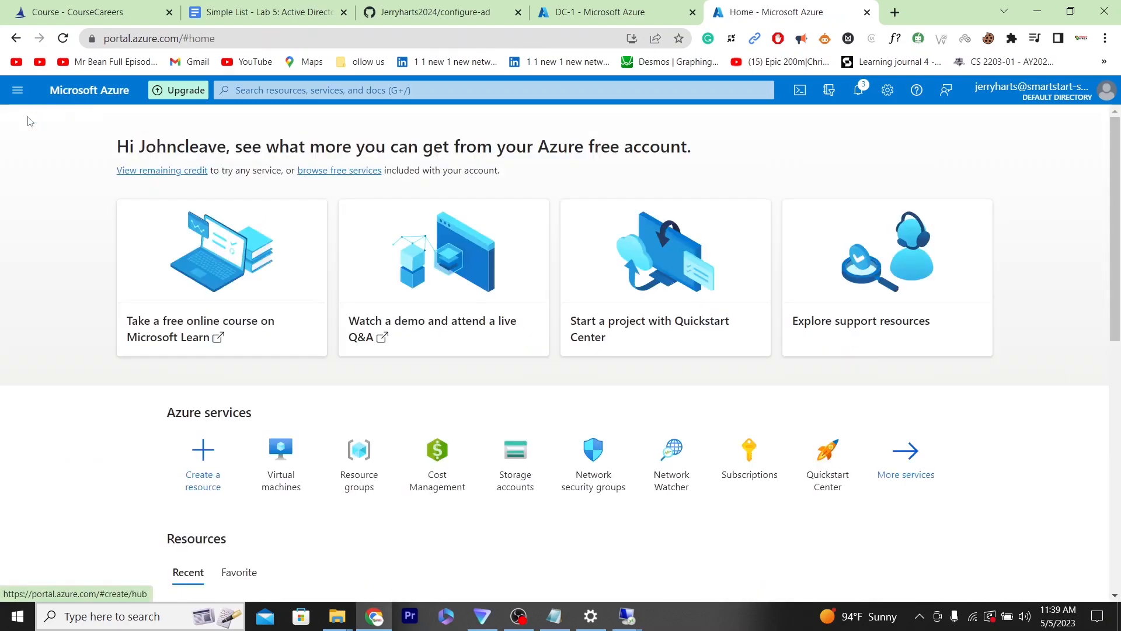
left_click(293, 449)
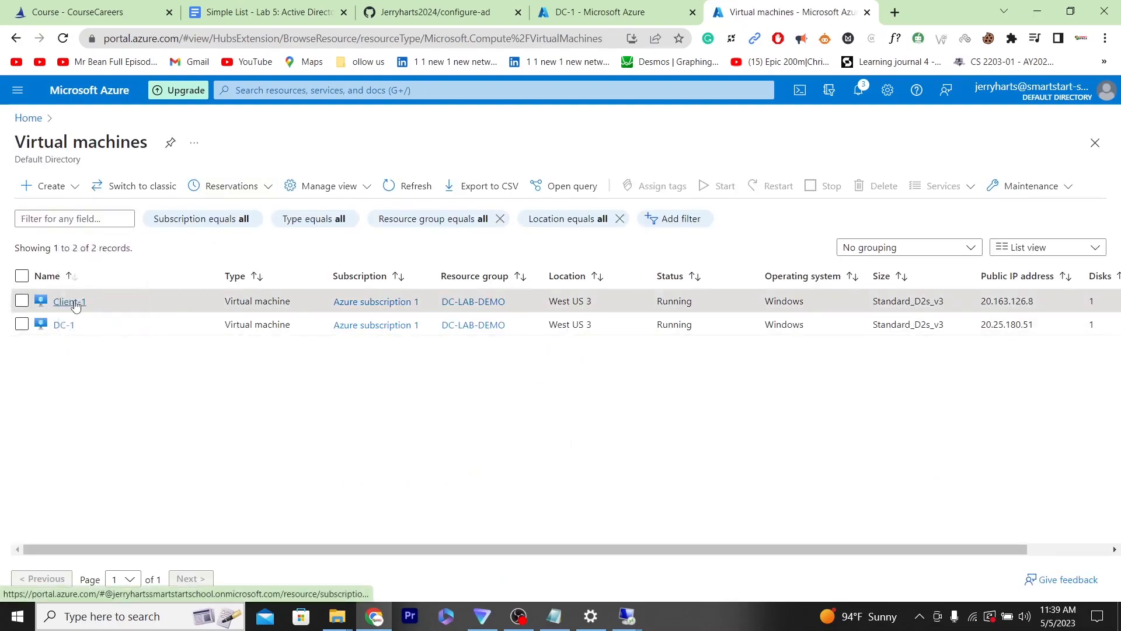
left_click(66, 302)
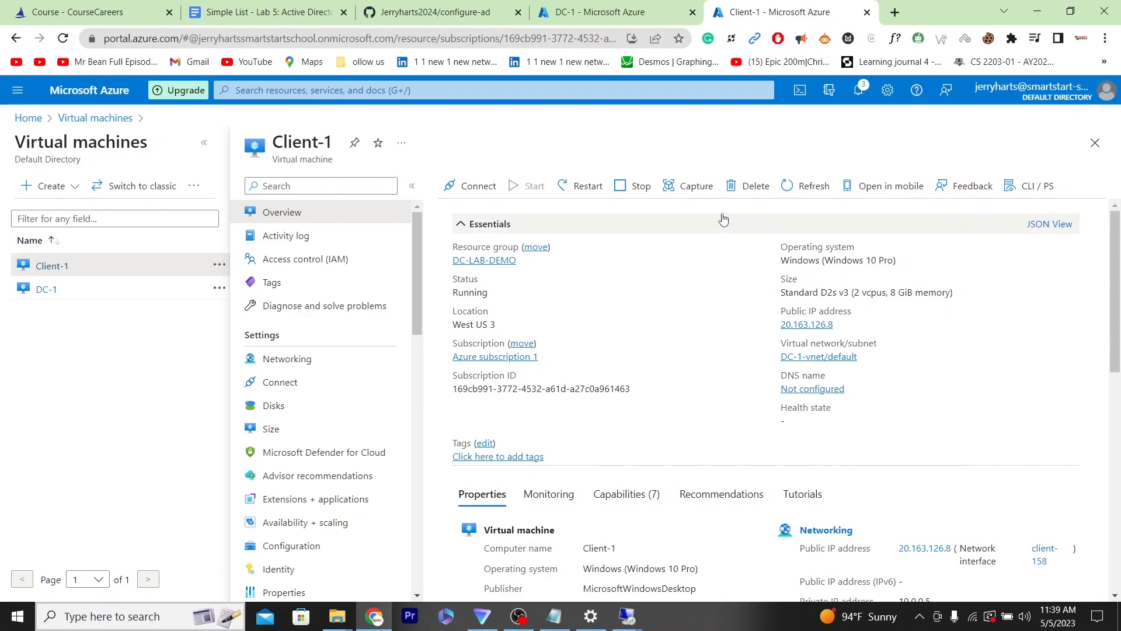
left_click(596, 189)
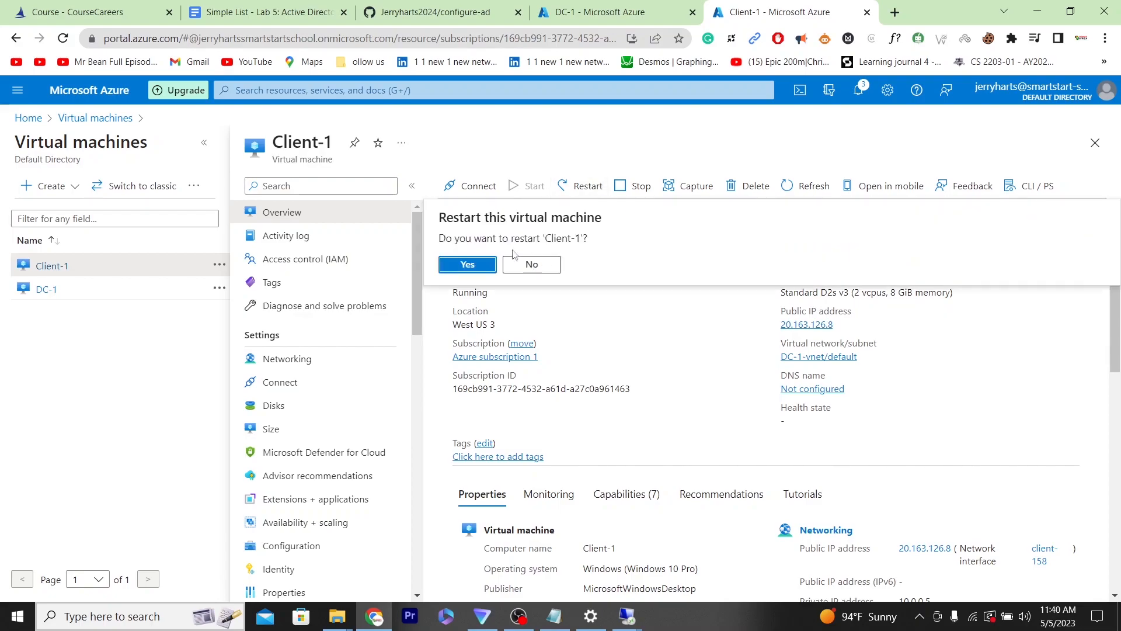
left_click(468, 264)
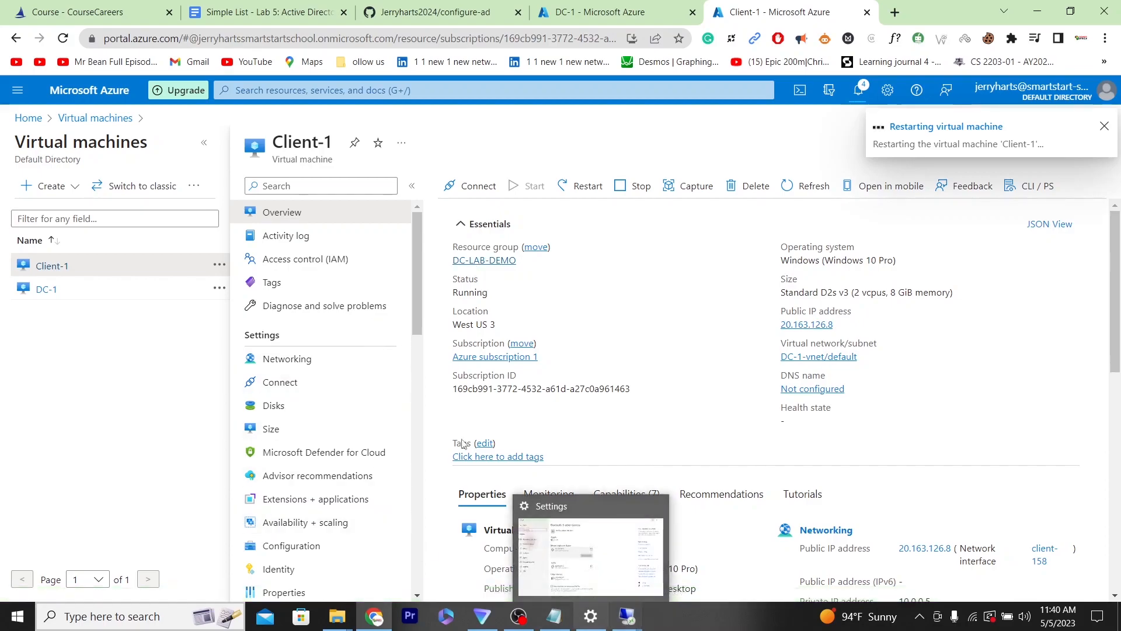
- Connect to Client-1 by Remote Desktop at its public IP 20.163.126.8 with the saved credentials and accept the untrusted certificate
left_click(248, 7)
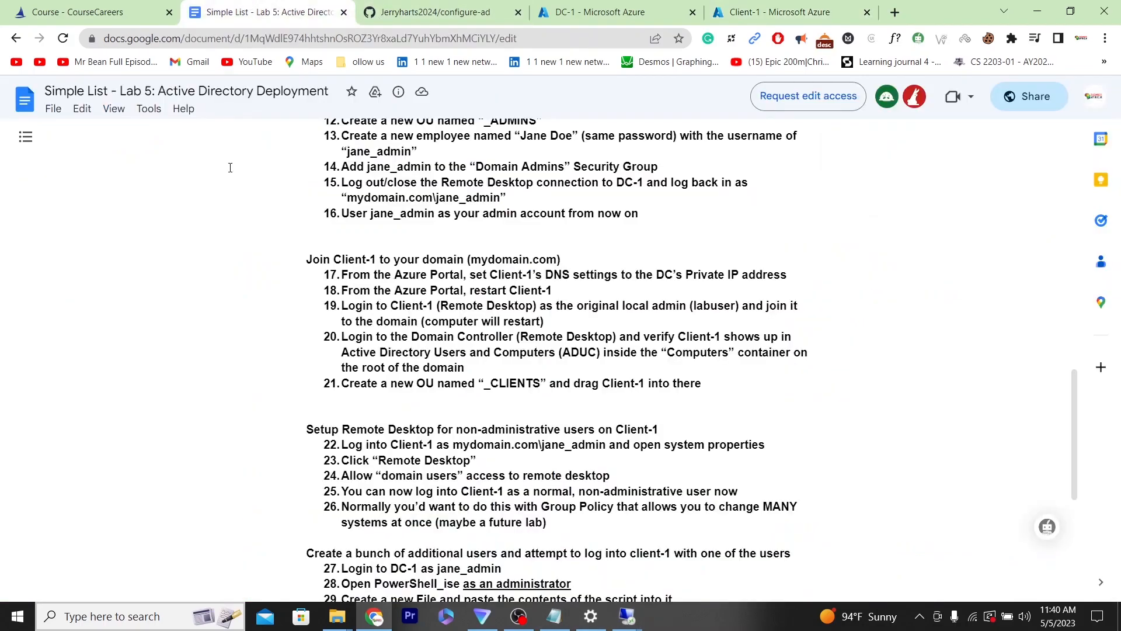
left_click(785, 11)
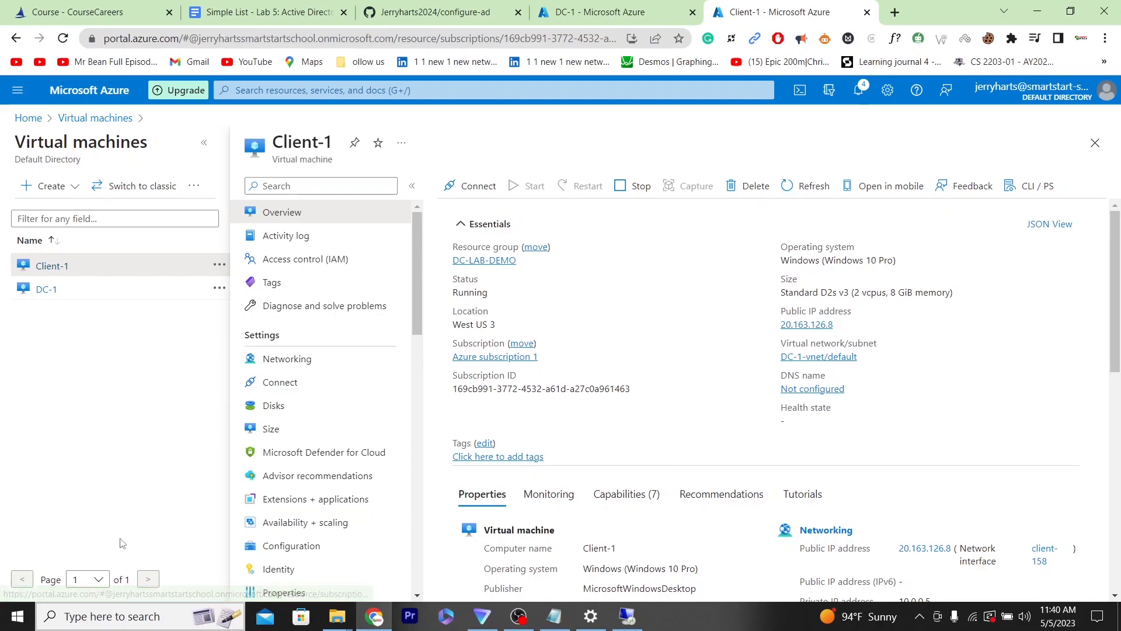
left_click(84, 620)
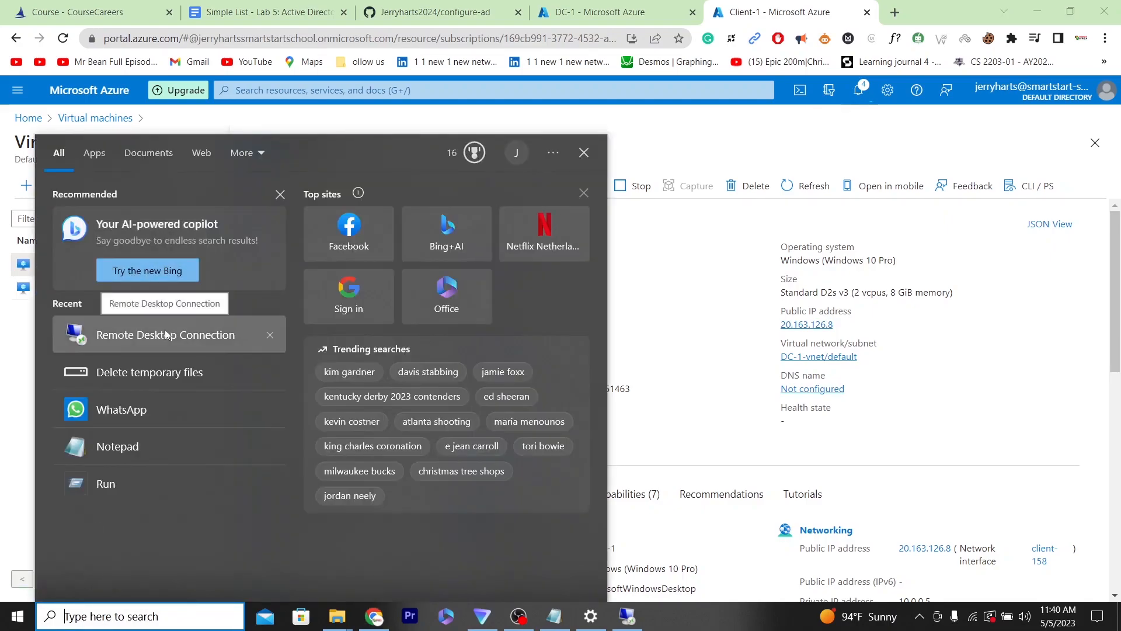
left_click(169, 334)
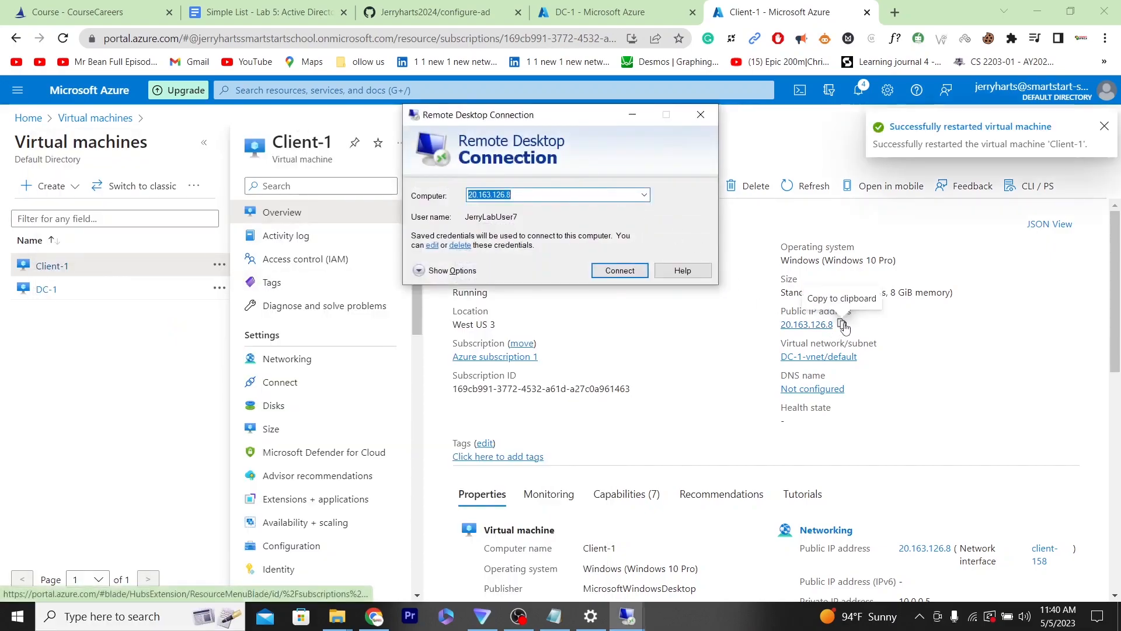
left_click(842, 325)
left_click(842, 324)
mouse_move(629, 617)
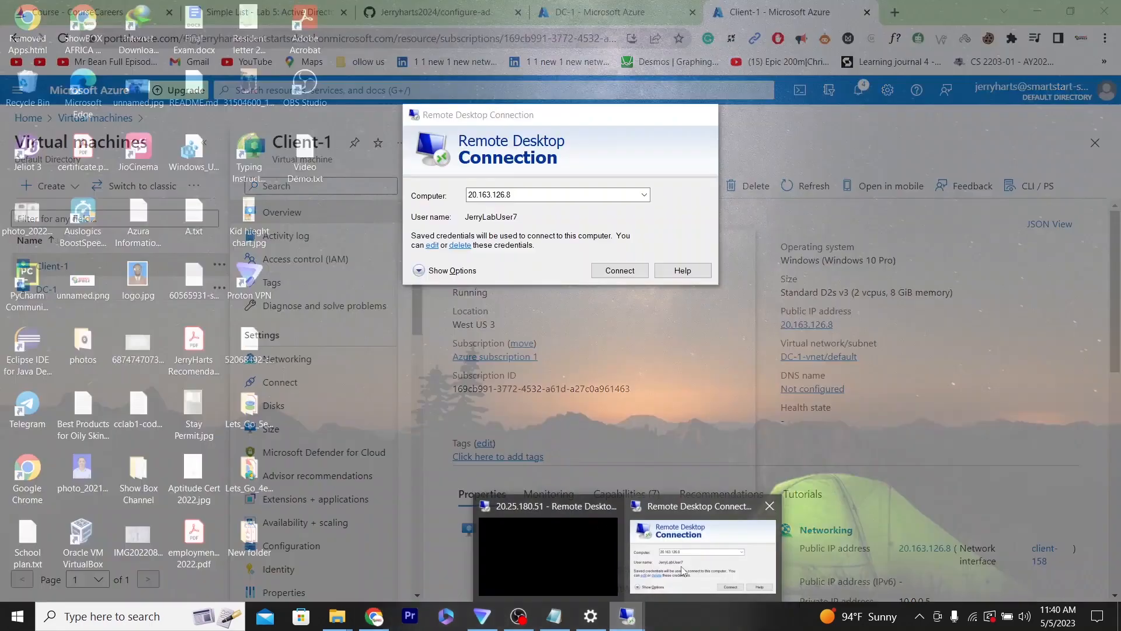
left_click(702, 555)
left_click(544, 193)
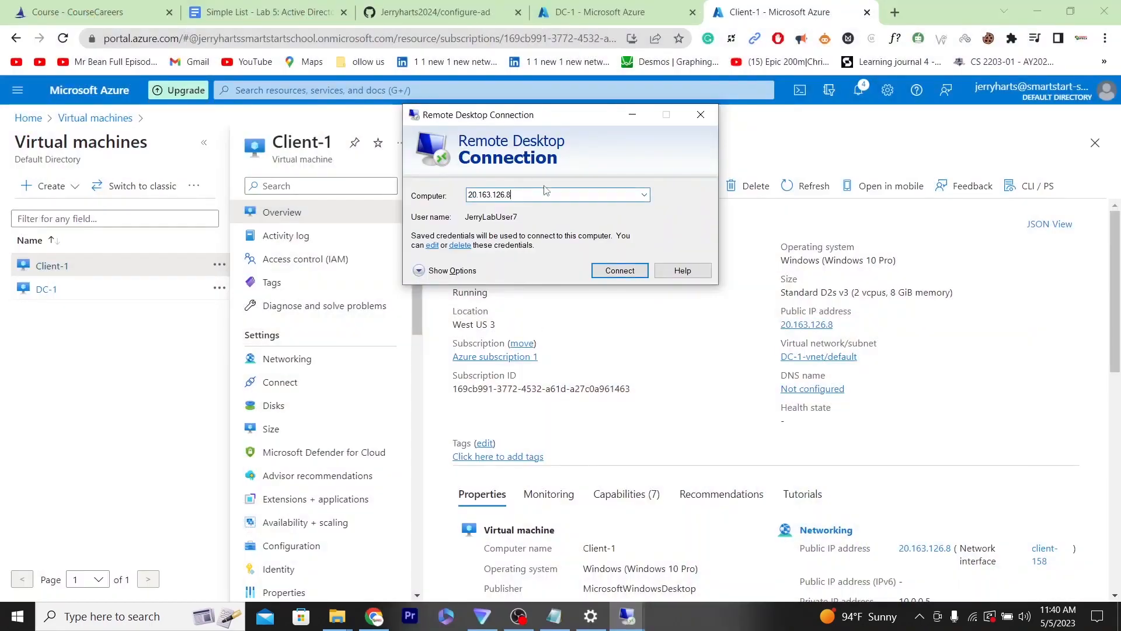
left_click(616, 271)
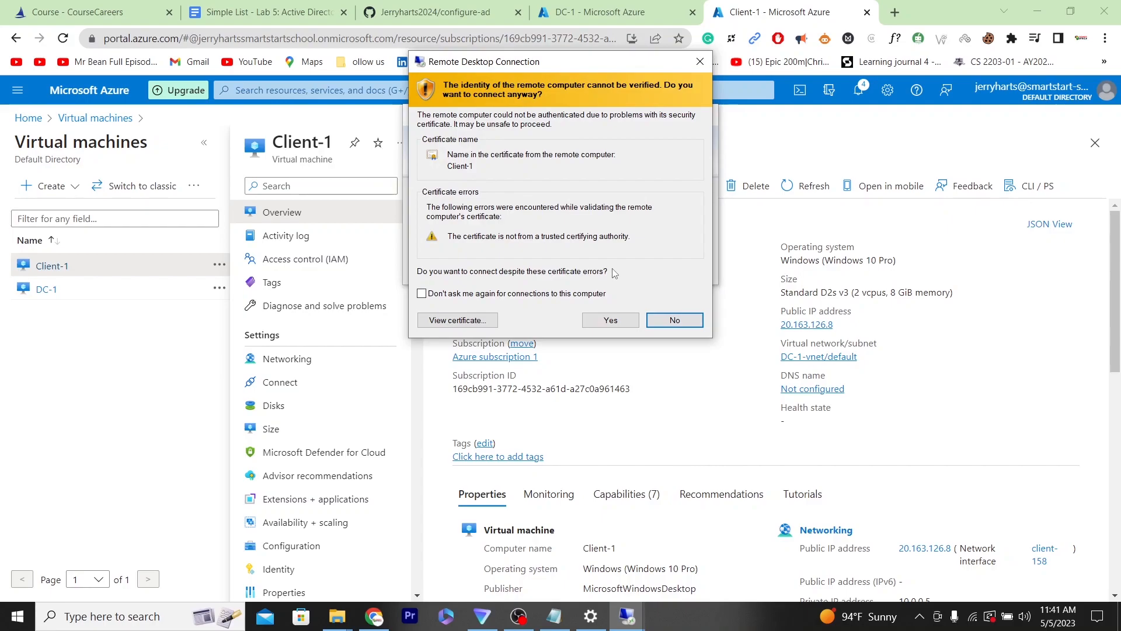
left_click(609, 320)
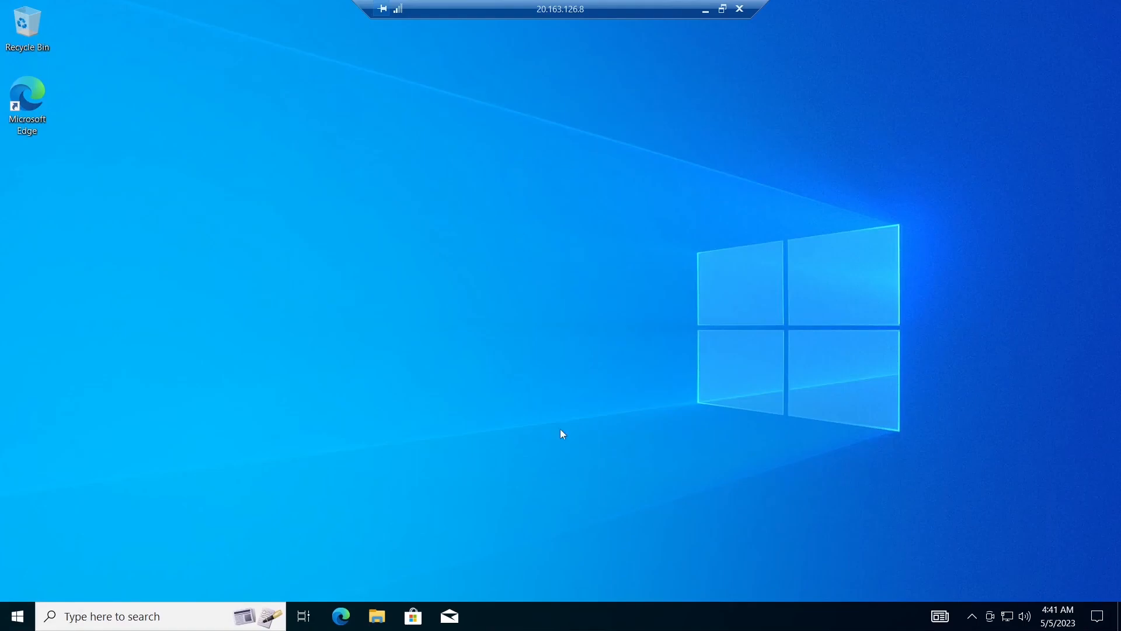
- Look at the DC-1 remote session and return to the Client-1 remote session
left_click(705, 10)
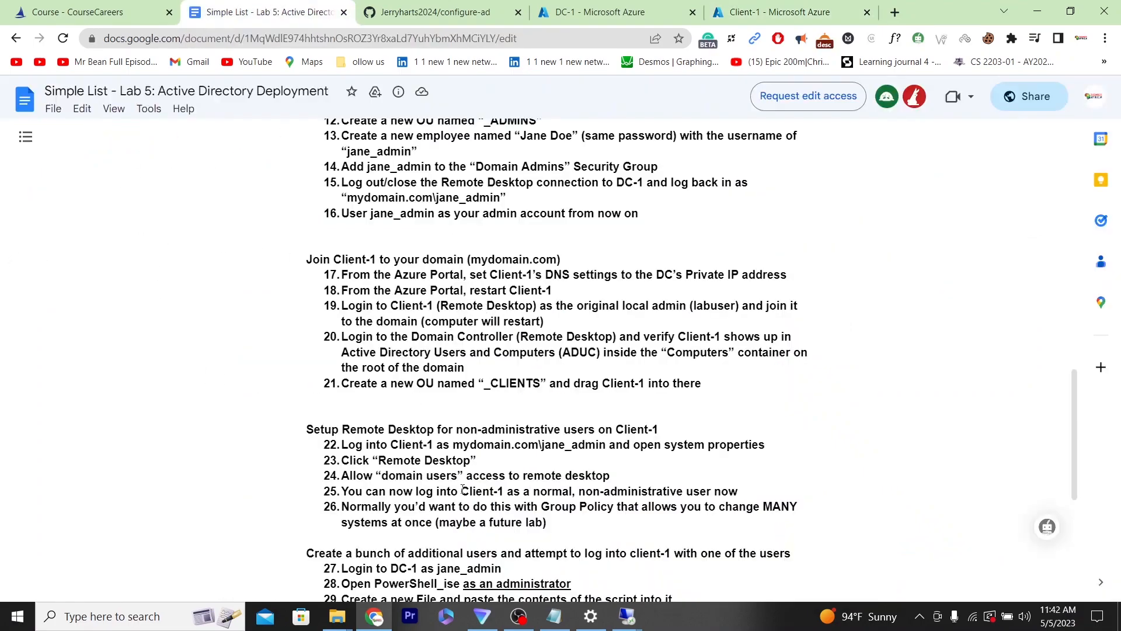
mouse_move(633, 613)
left_click(555, 559)
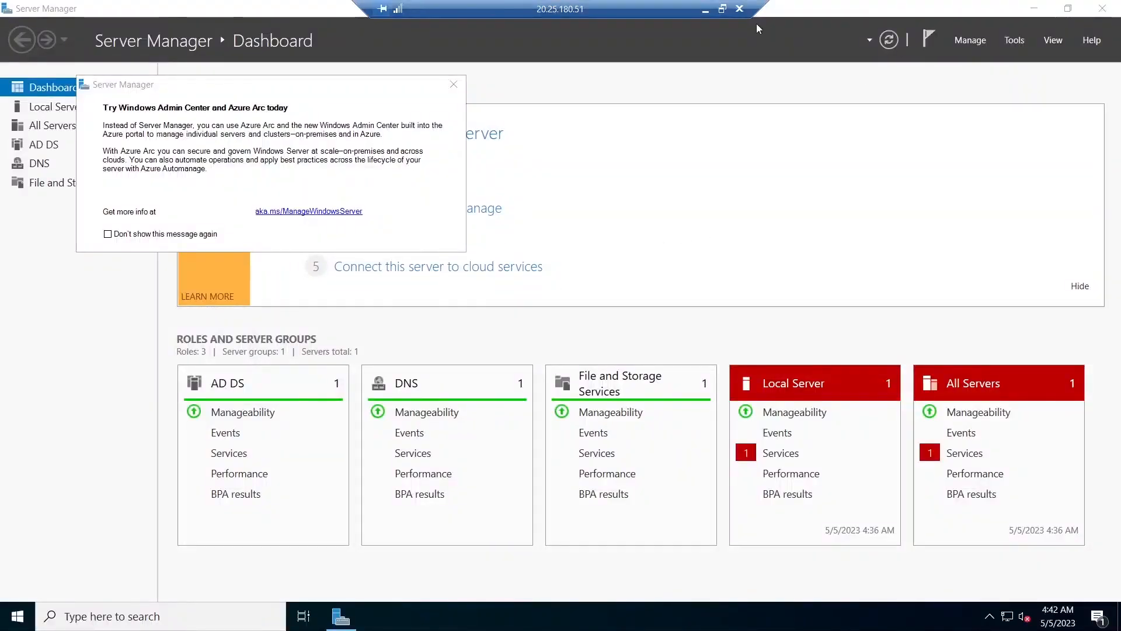
left_click(705, 10)
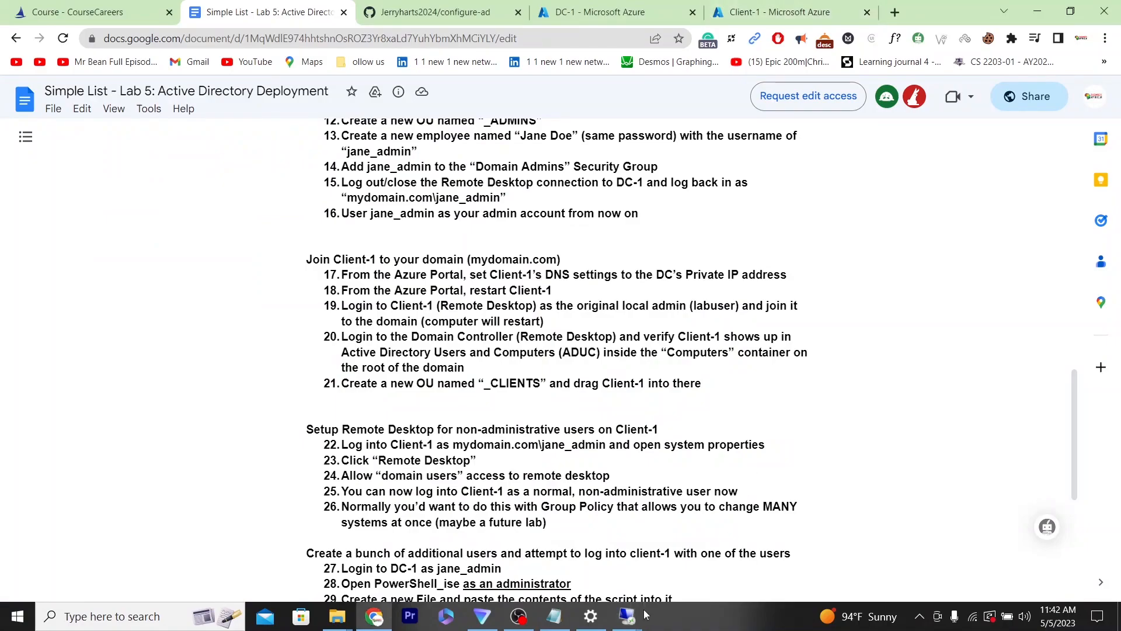
mouse_move(642, 611)
left_click(675, 560)
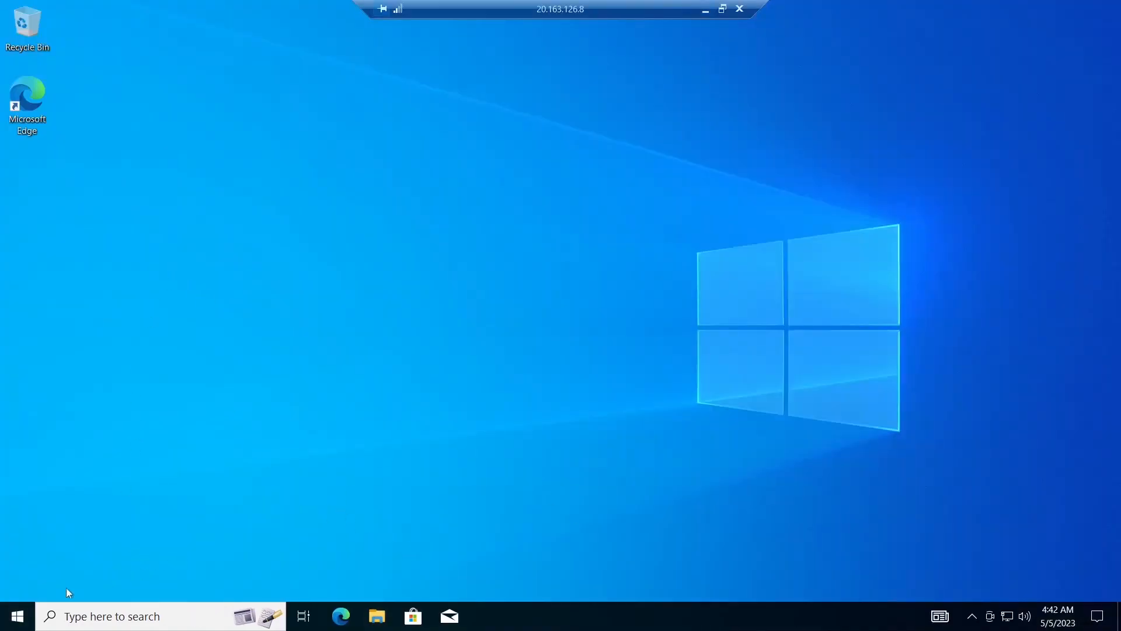
- Open the System About settings on Client-1 and move the Settings window aside to free desktop space
right_click(18, 616)
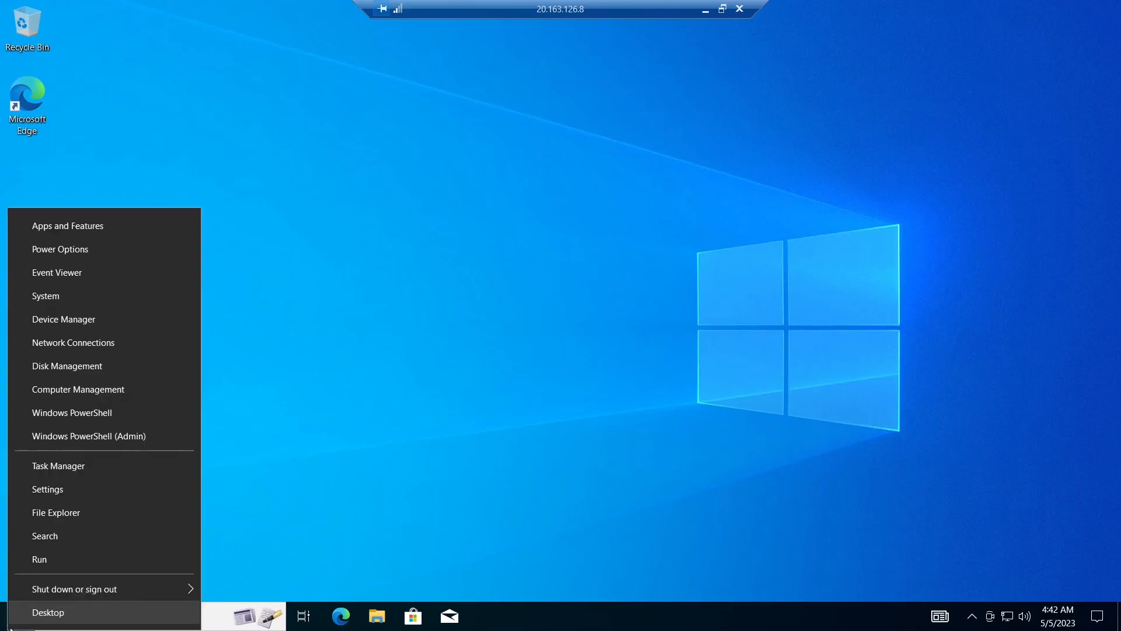
left_click(86, 293)
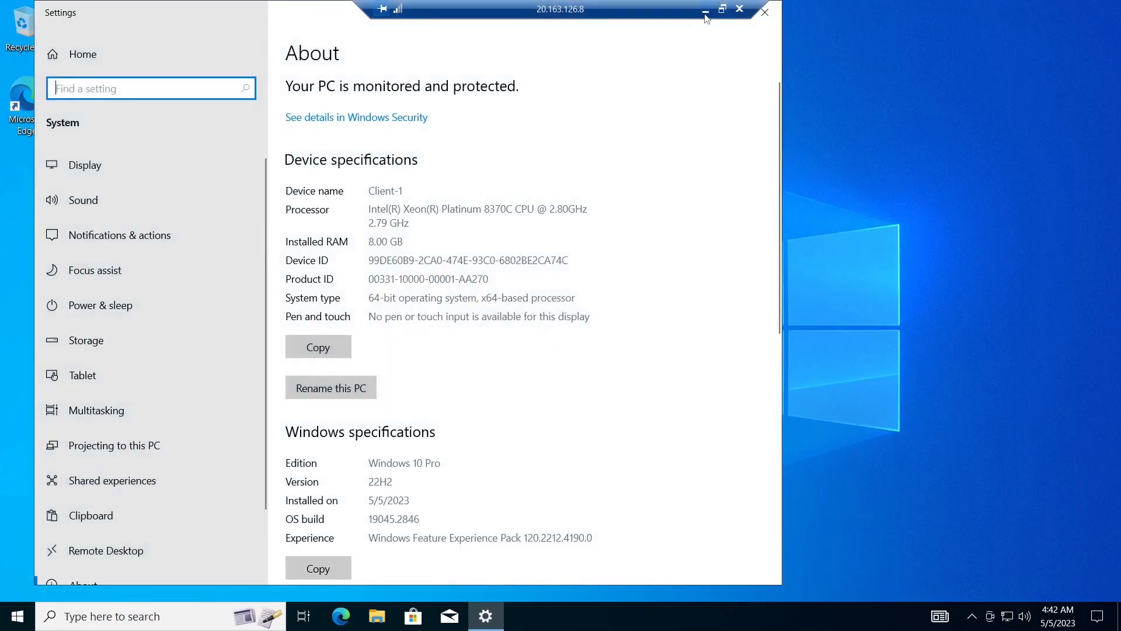
left_click(731, 51)
left_click_drag(328, 14, 758, 99)
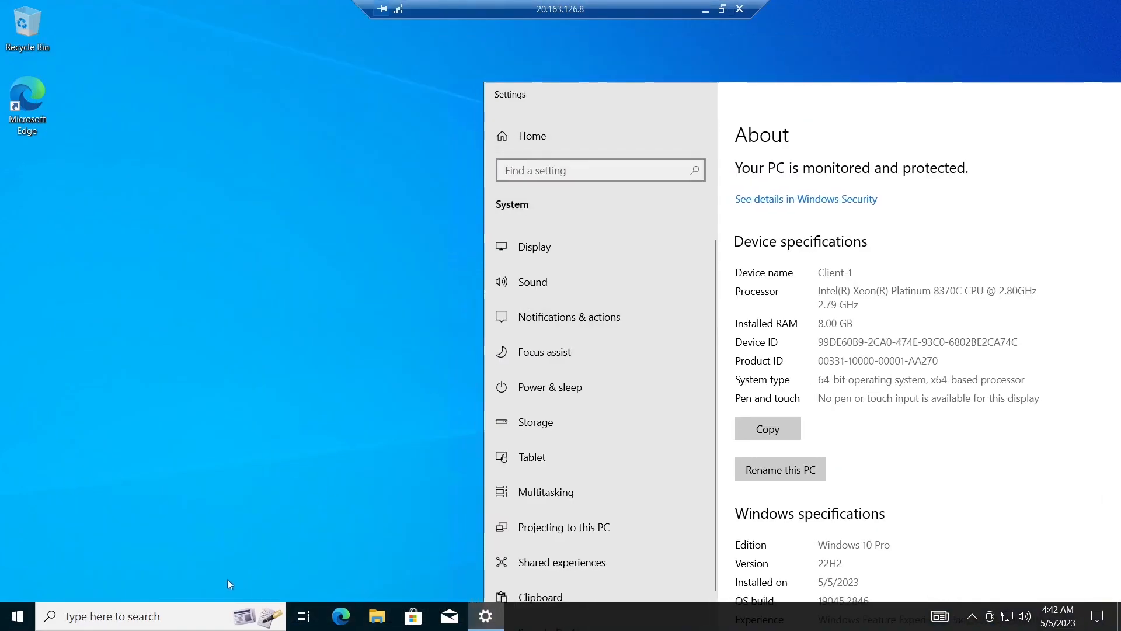
- Run whoami and hostname in a Command Prompt on Client-1, and minimize that window
left_click(175, 617)
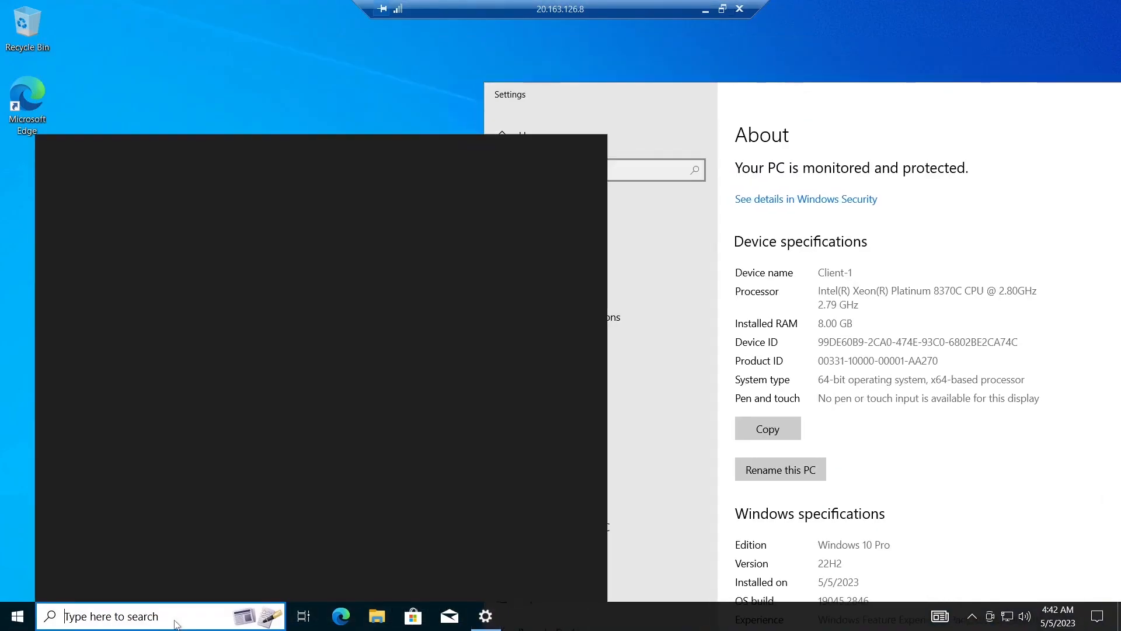
type("cmd")
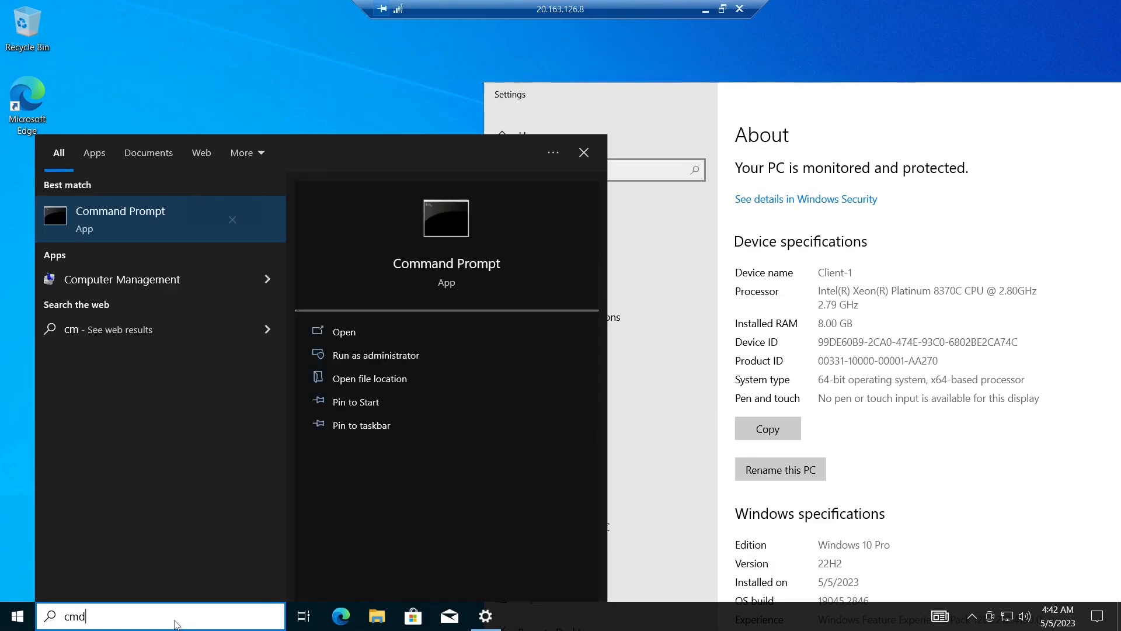
key("Return")
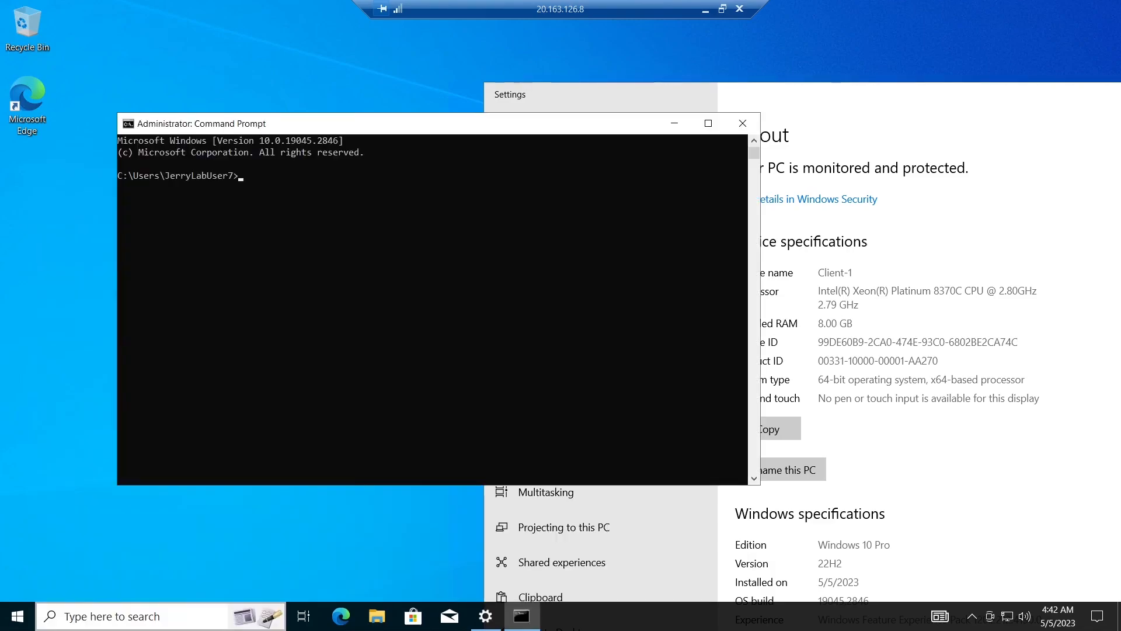
type("whoami")
key("Return")
type("hostma")
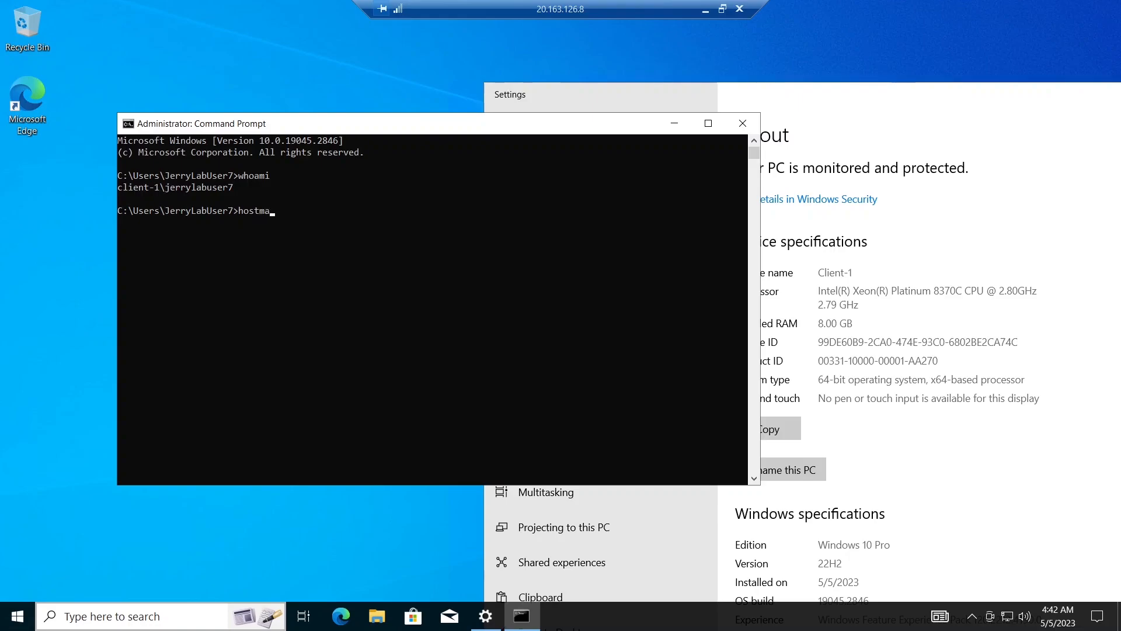
key("BackSpace")
key("BackSpace")
type("name")
key("Return")
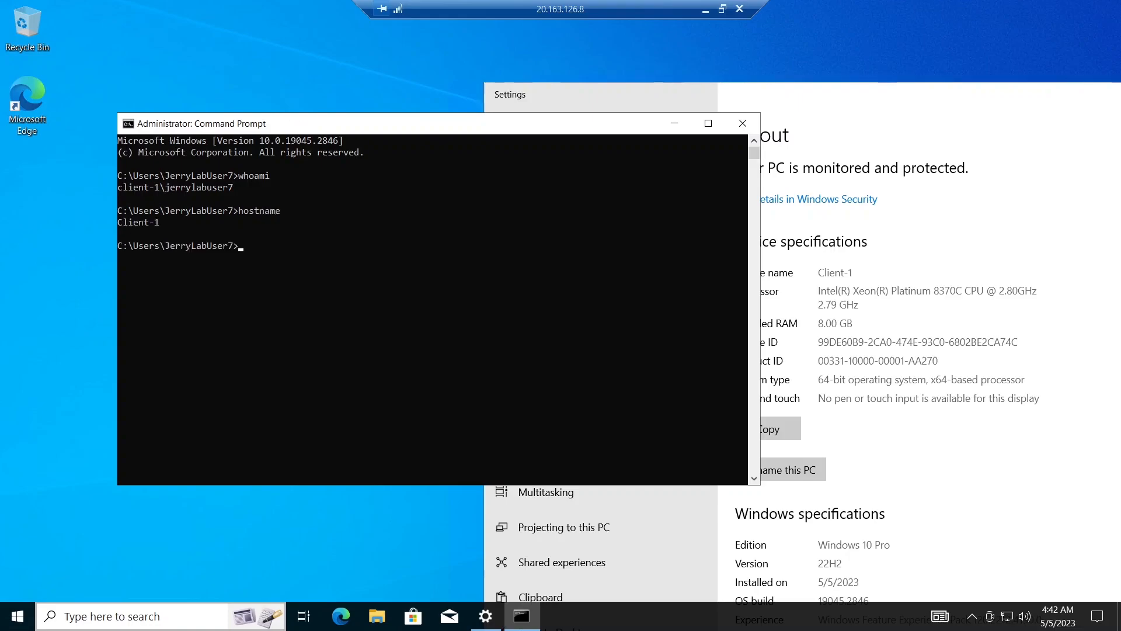
left_click(674, 124)
- Open the advanced computer rename settings and change Client-1's membership from workgroup to the domain mydomain.com
double_click(873, 107)
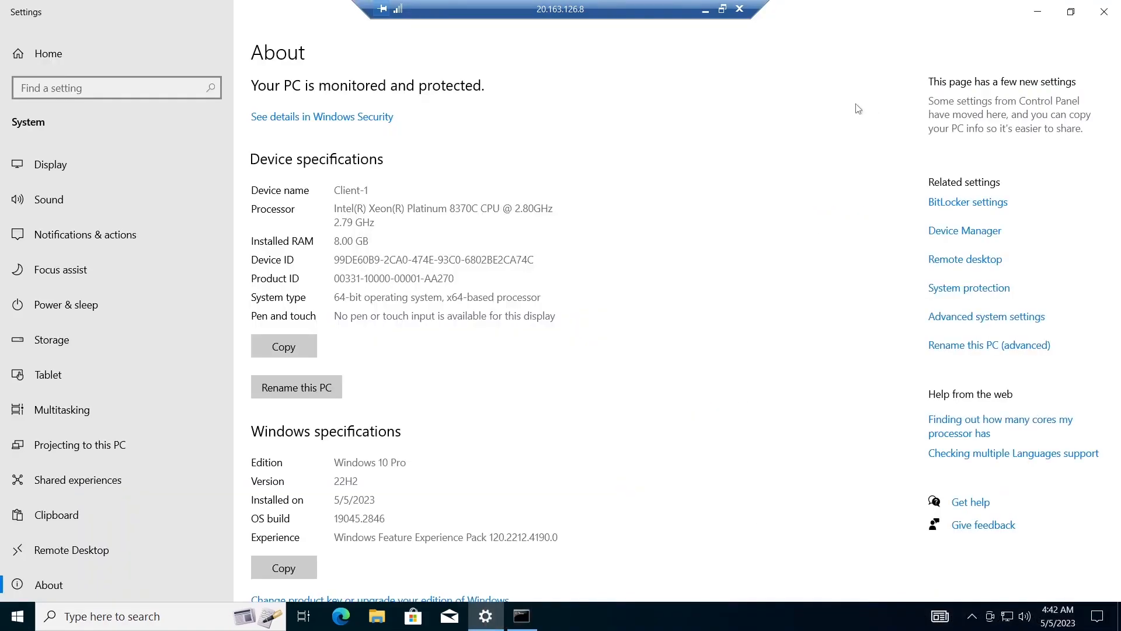
left_click(999, 345)
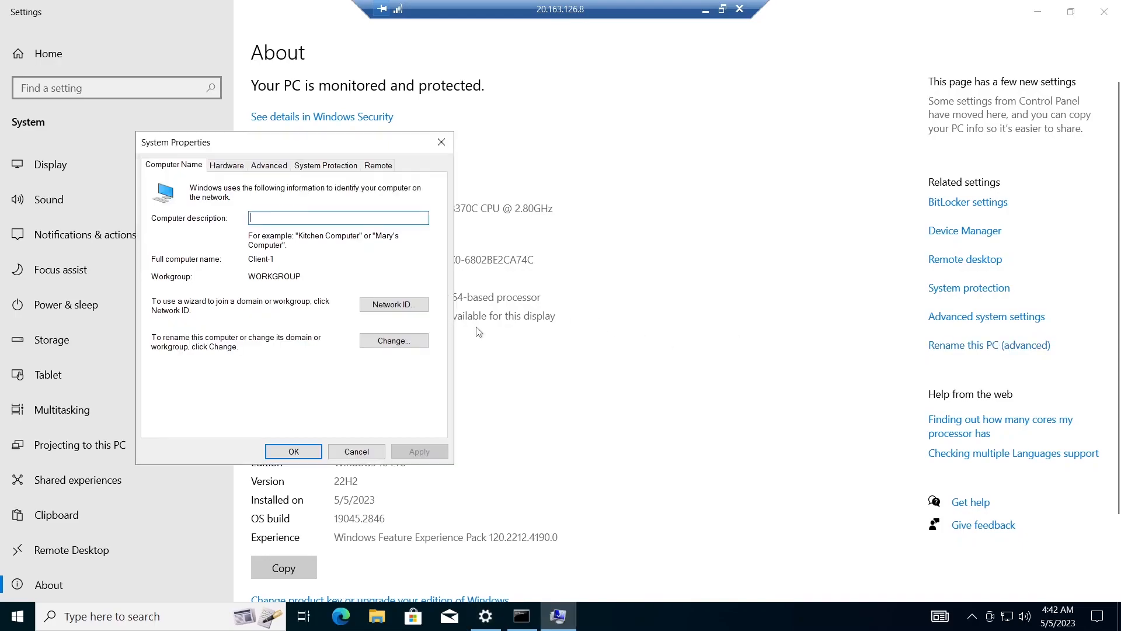
left_click(399, 344)
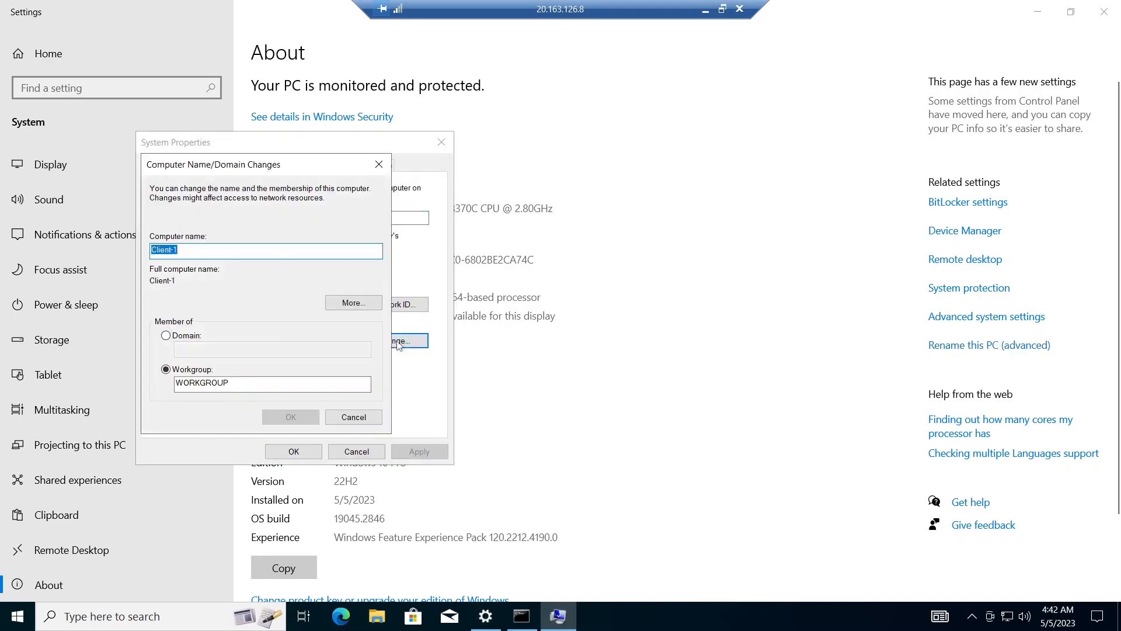
left_click(166, 336)
left_click(272, 349)
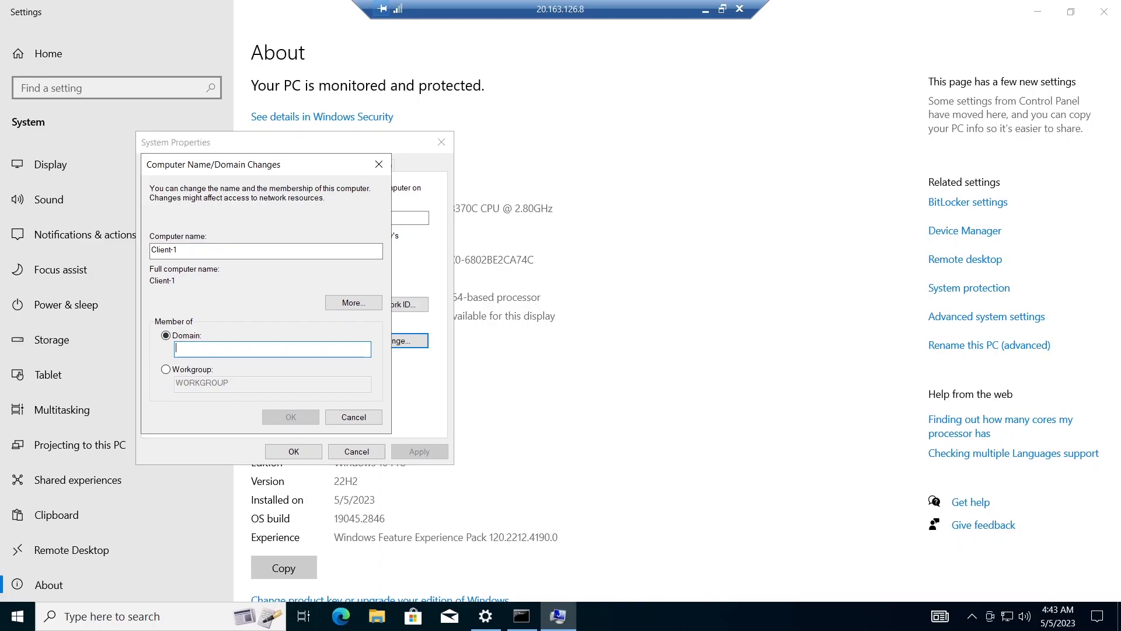
type("mydomain.com")
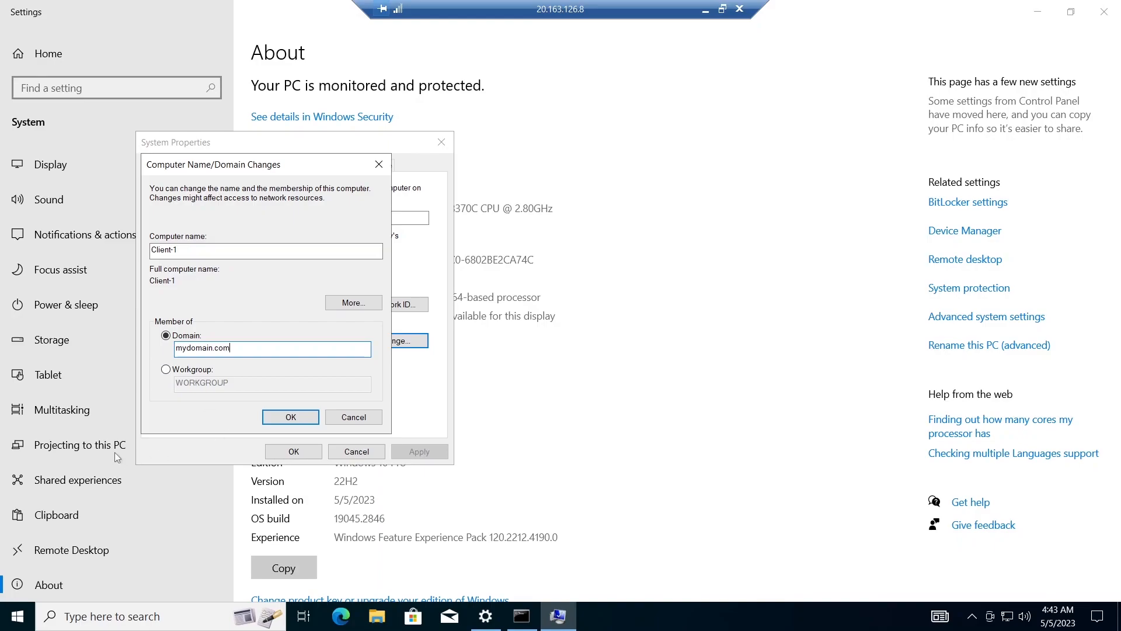
left_click(287, 414)
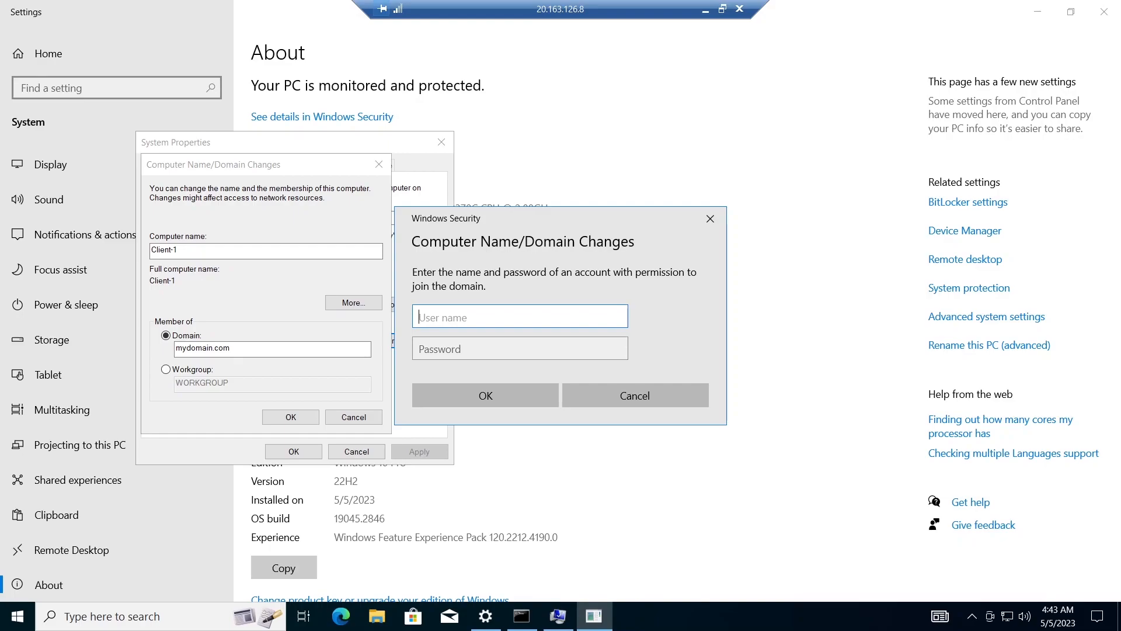
- Enter the domain admin account's user name and password in the credential prompt for joining the domain
type("admin_jerry")
left_click(520, 349)
type("••••••••••••")
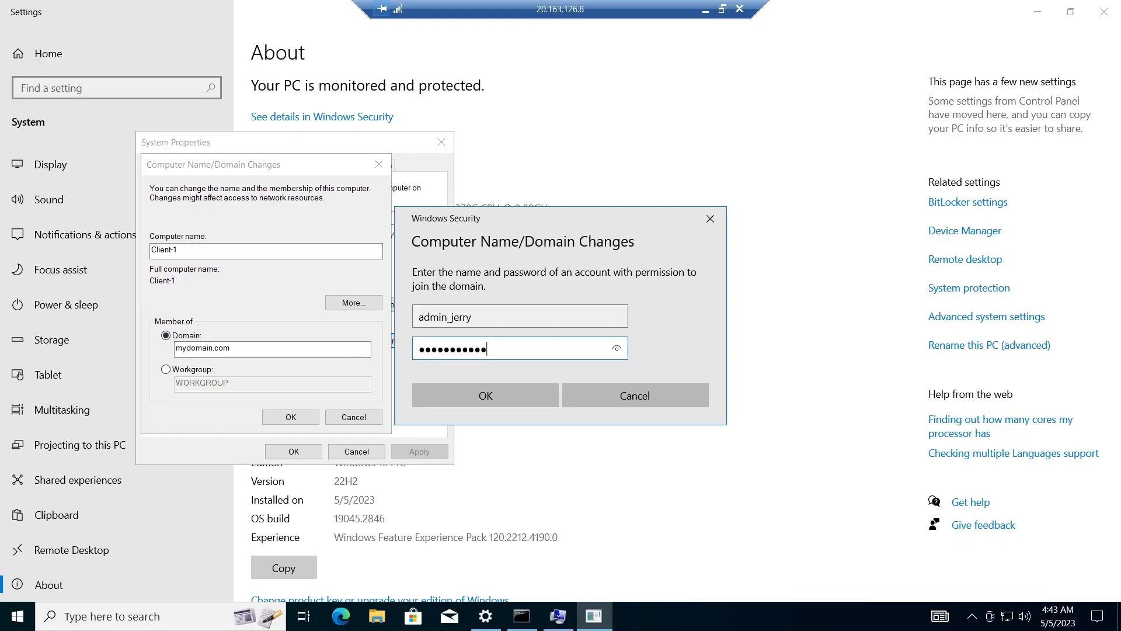
- Retype the domain admin's account password, reveal it to check it, and submit the credentials to join Client-1 to the domain
left_click(616, 349)
key("BackSpace")
key("BackSpace")
key("BackSpace")
key("BackSpace")
key("BackSpace")
key("BackSpace")
key("BackSpace")
key("BackSpace")
key("BackSpace")
key("BackSpace")
key("BackSpace")
key("BackSpace")
type("********")
type("****")
left_click(617, 351)
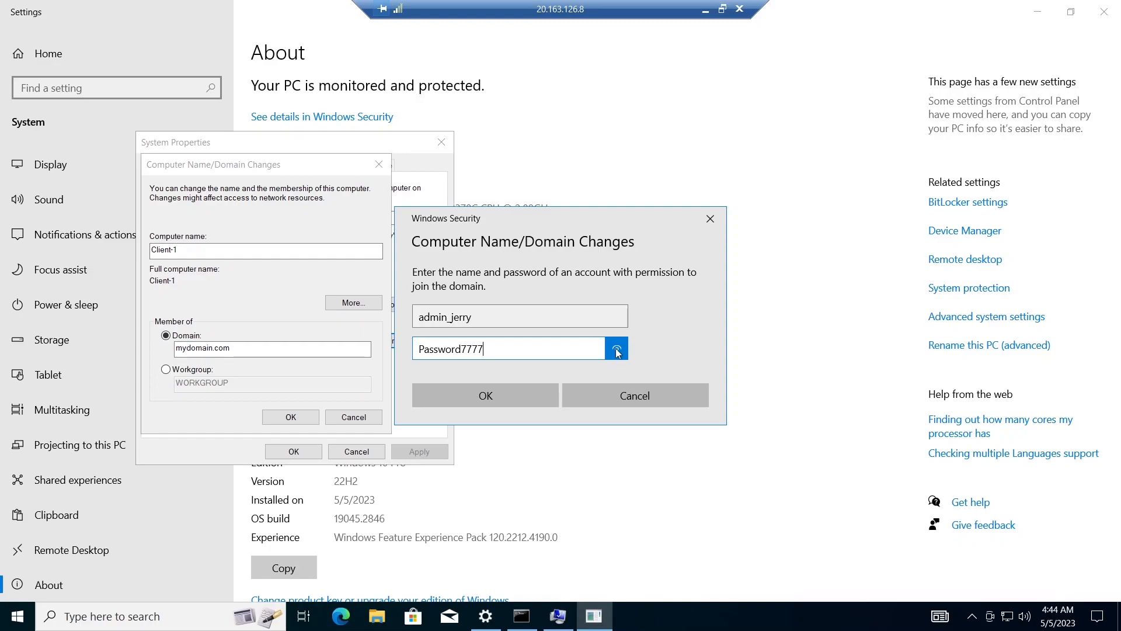
left_click(499, 401)
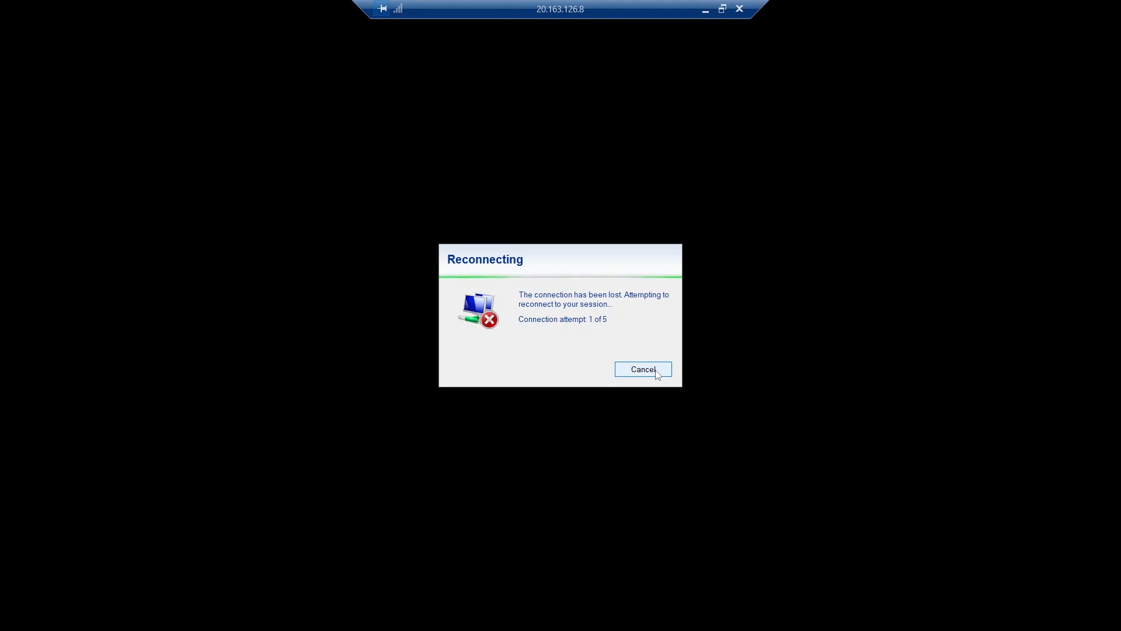
- Cancel the reconnection attempt of the Client-1 remote session and bring the lab instructions in the browser to the front
left_click(655, 372)
key("alt+Tab")
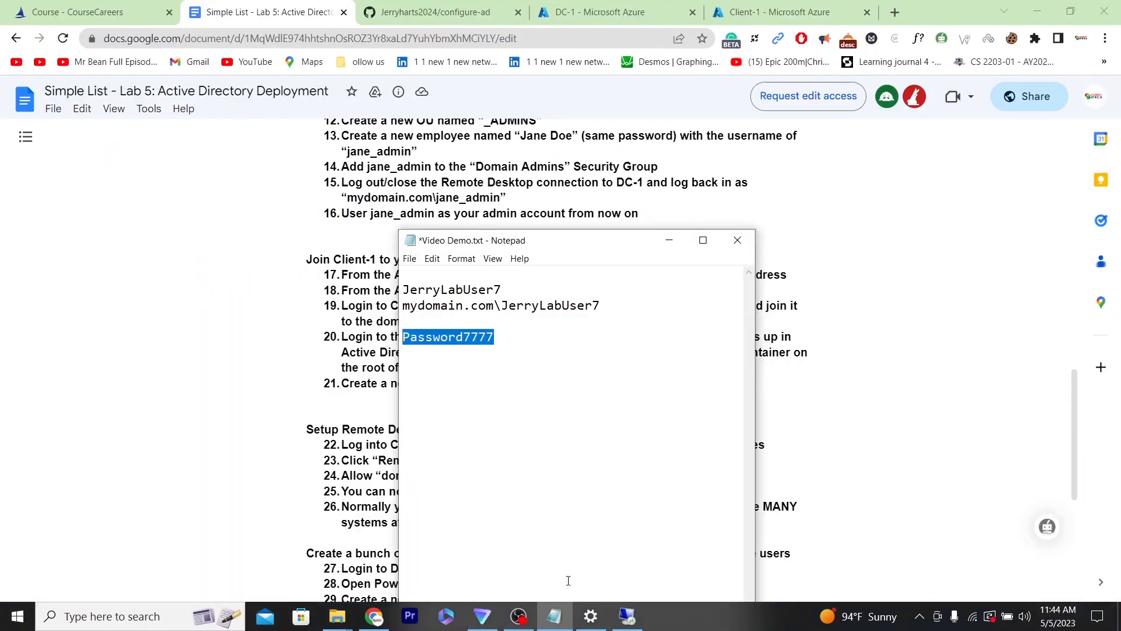
left_click(210, 454)
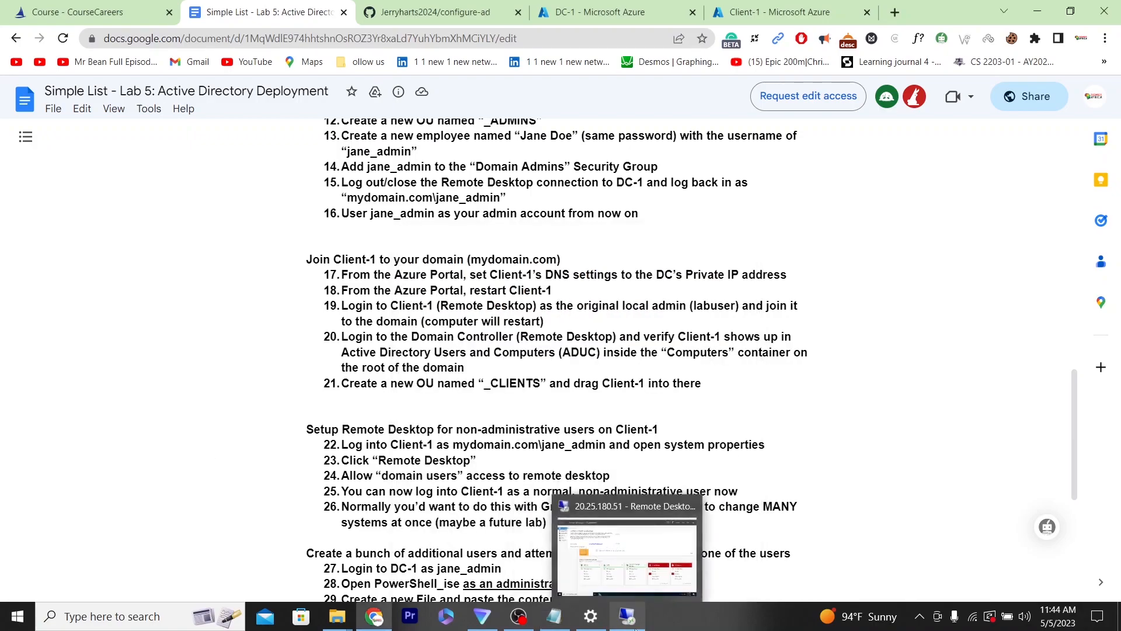
- Look at the DC-1 remote session and return to the lab instructions to check the next task
left_click(630, 618)
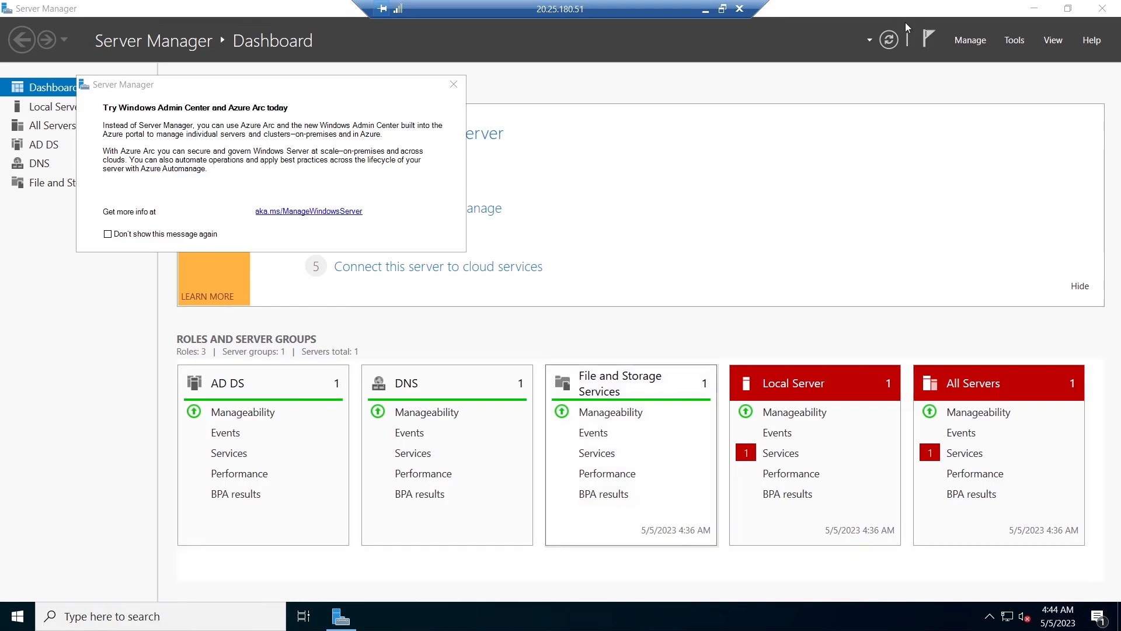
left_click(1033, 9)
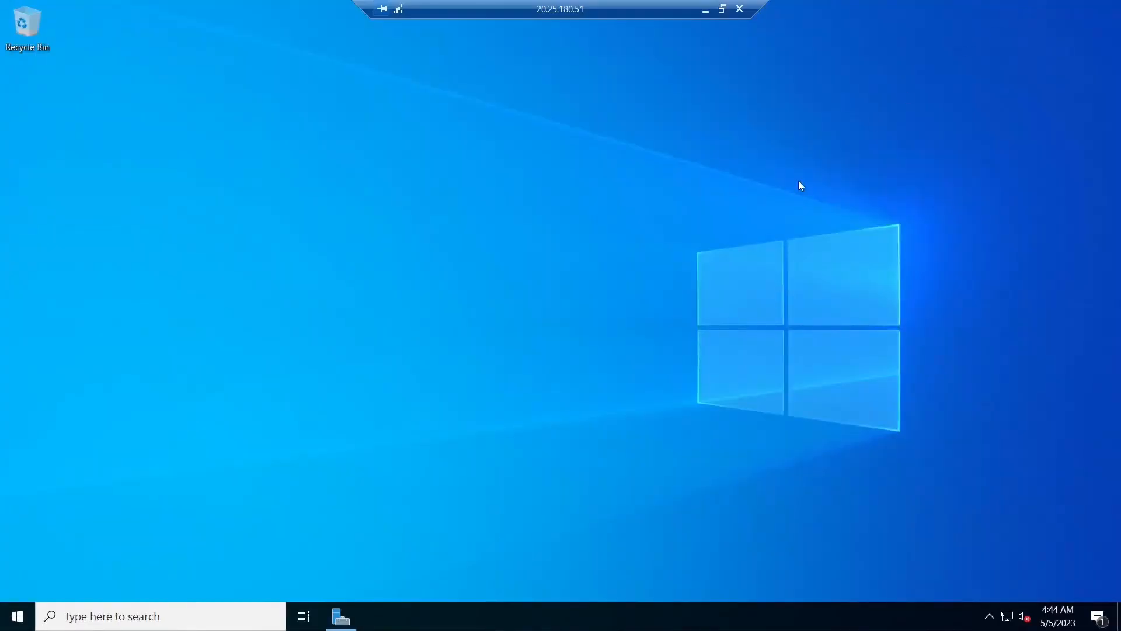
left_click(704, 11)
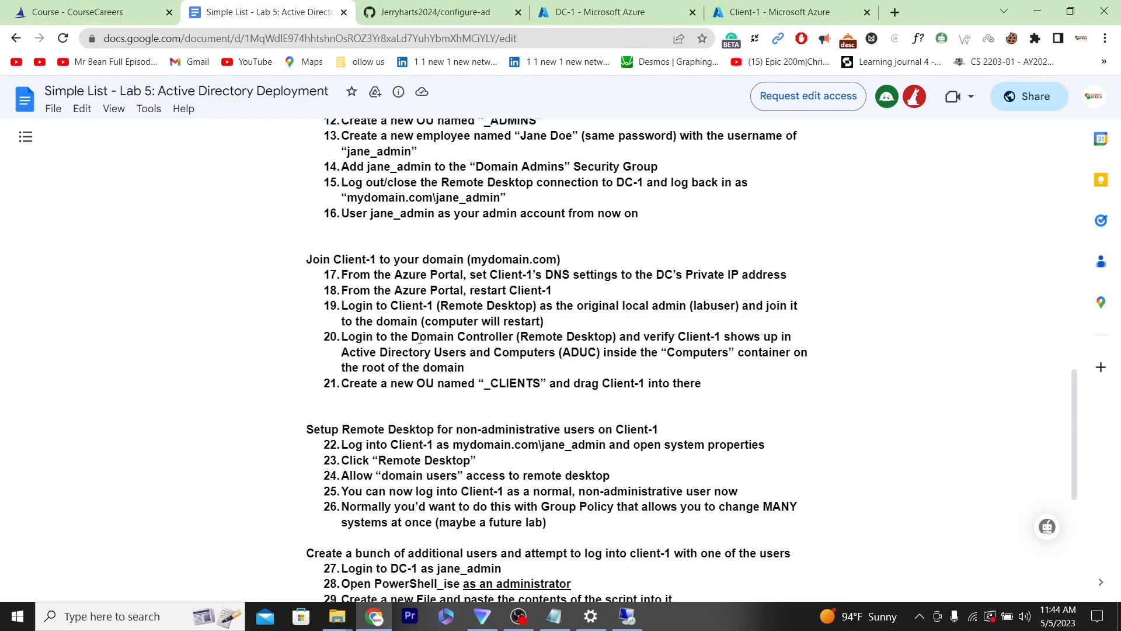
- Switch back to the DC-1 remote session, dismiss Server Manager's Windows Admin Center message, and open Active Directory Users and Computers
left_click(627, 616)
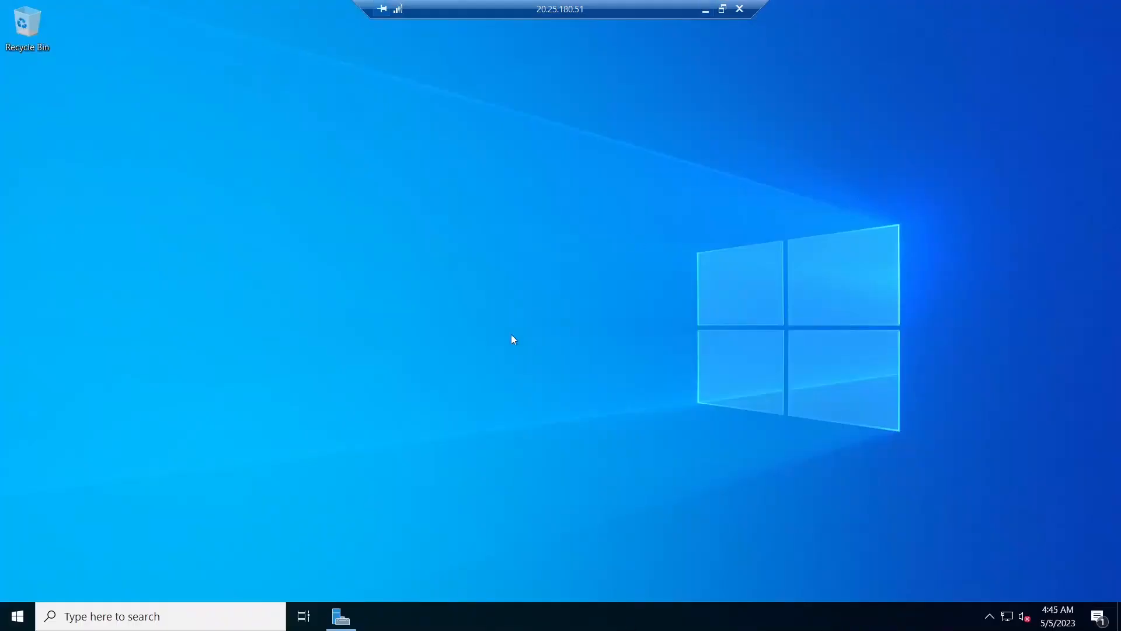
left_click(341, 616)
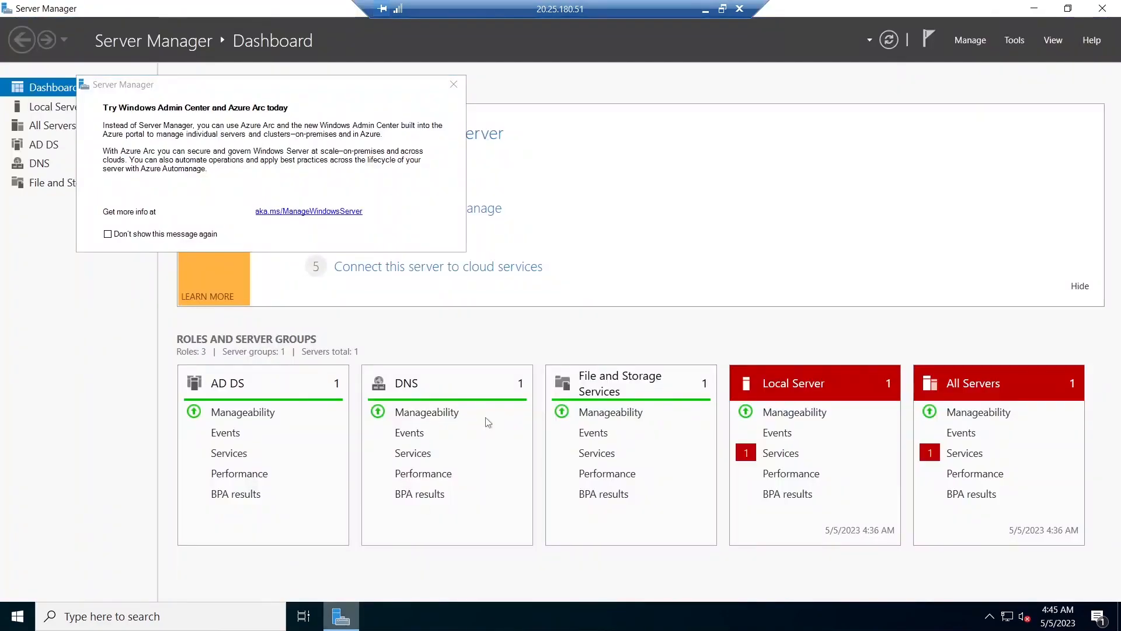
left_click(91, 617)
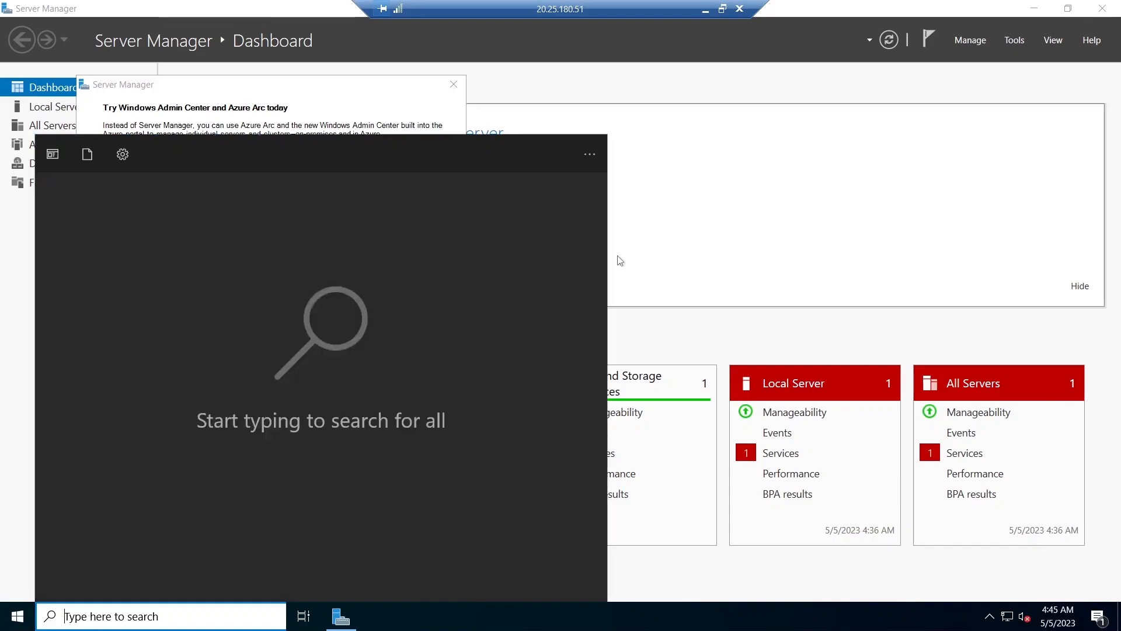
left_click(620, 260)
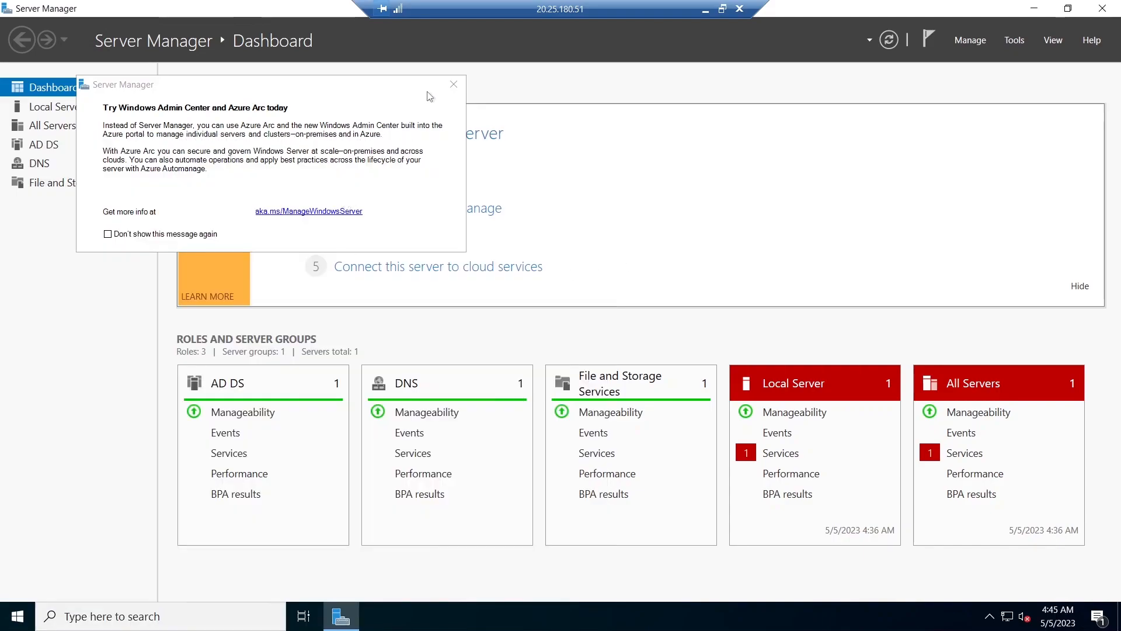
left_click(454, 84)
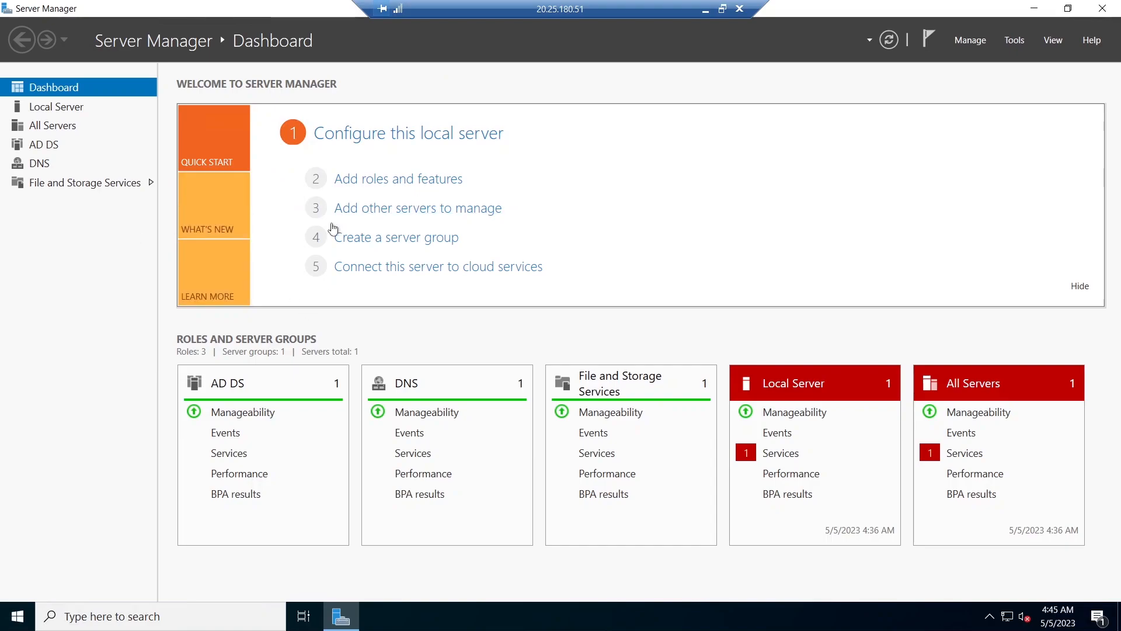
left_click(1015, 39)
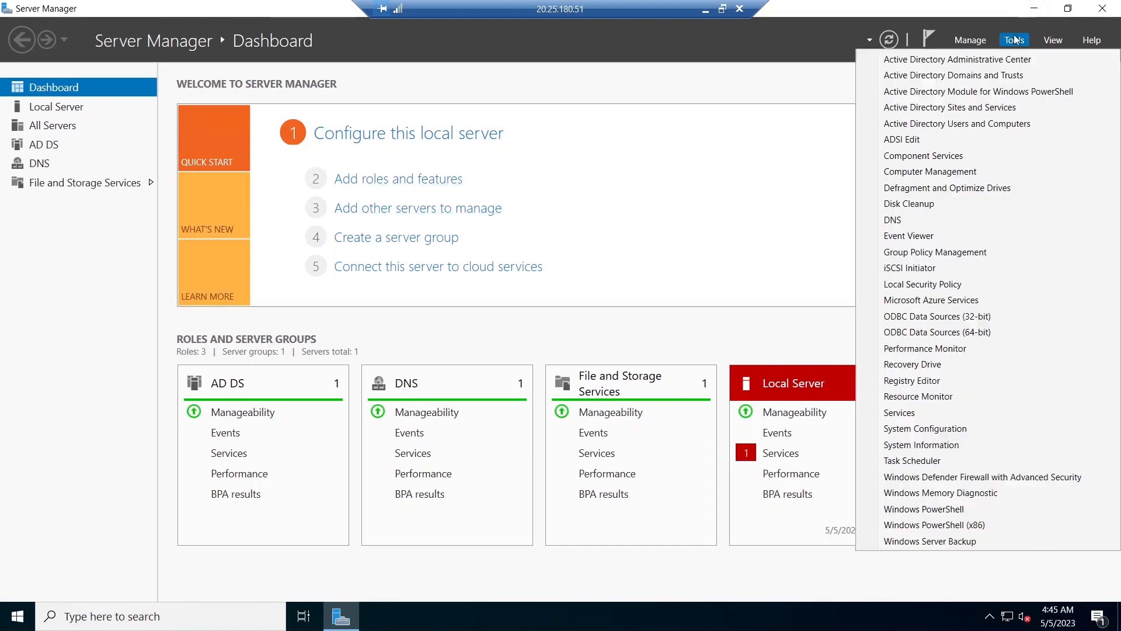
left_click(962, 123)
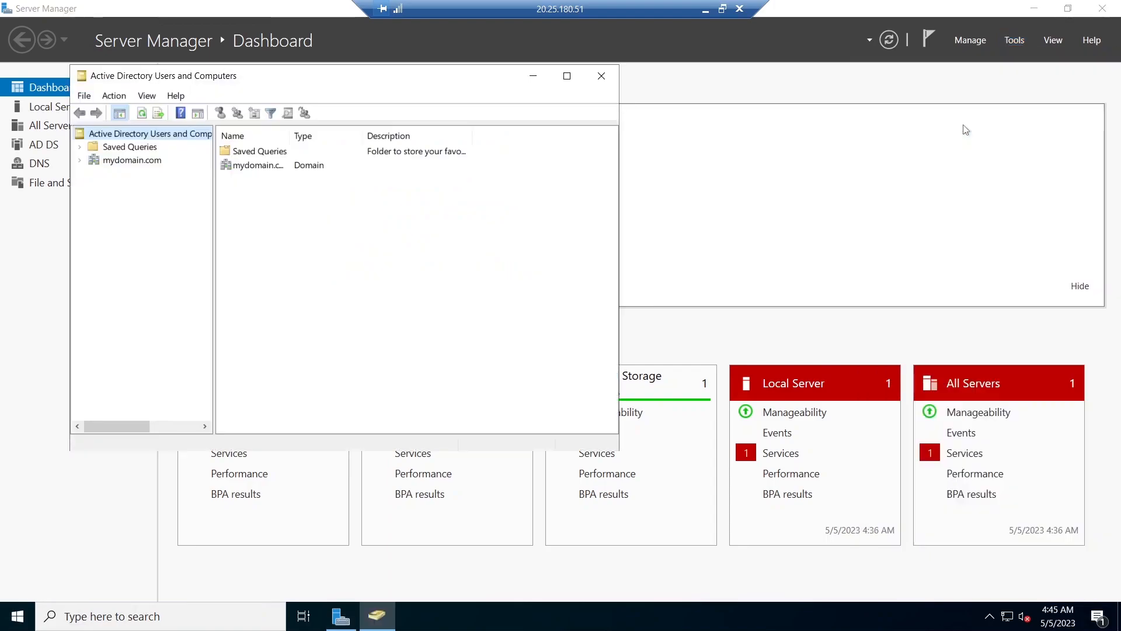
- Expand mydomain.com and check the Computers container for Client-1
left_click(80, 160)
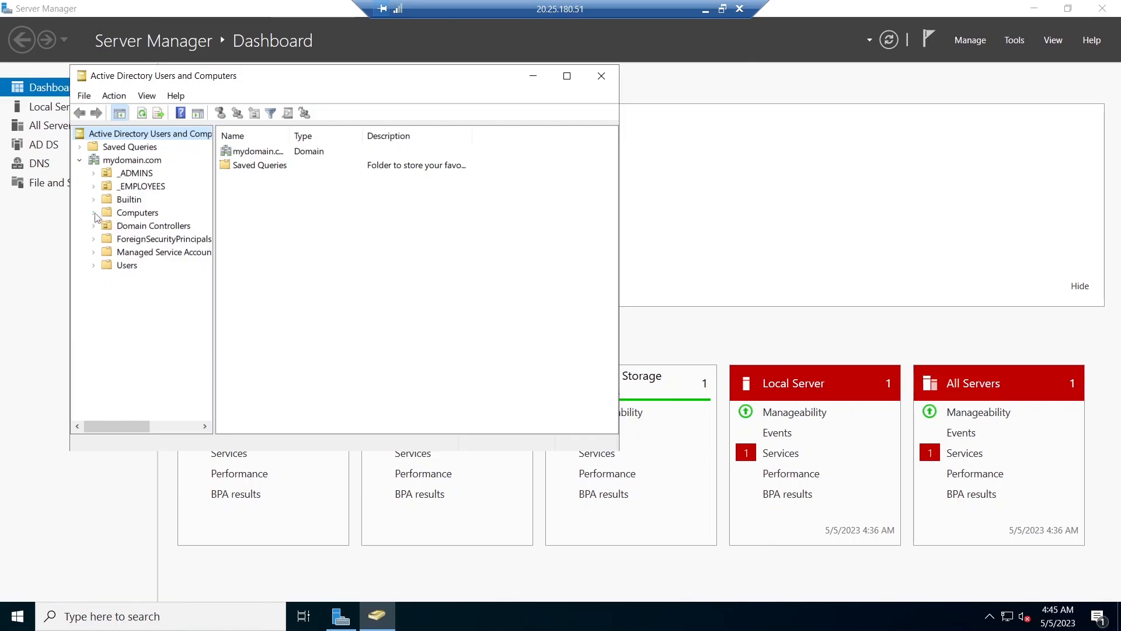
left_click(128, 217)
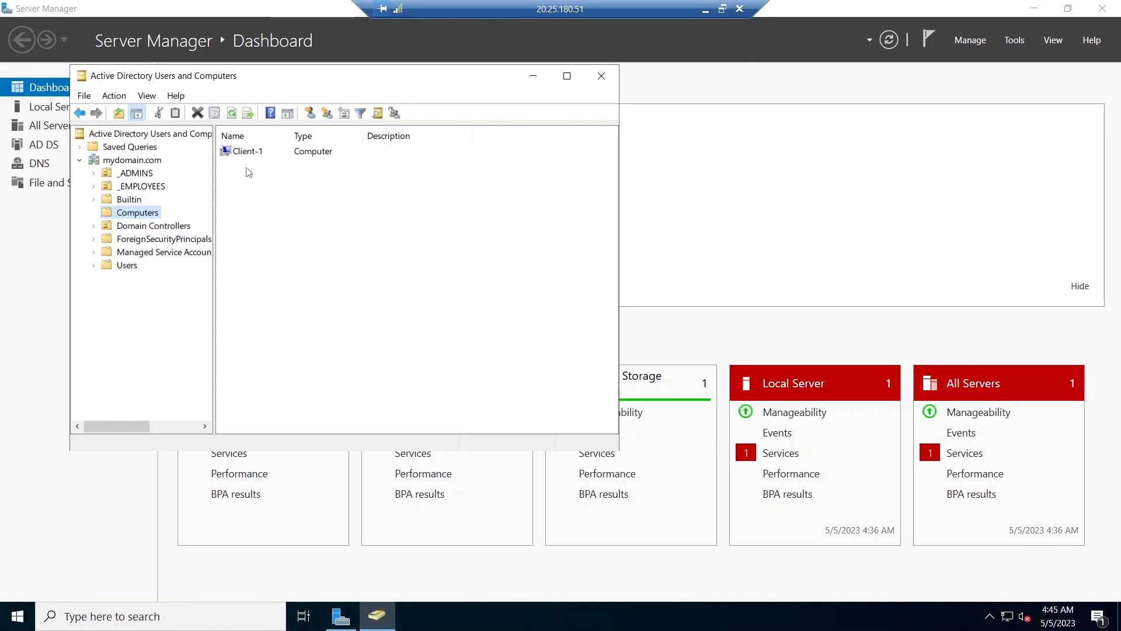
left_click_drag(238, 163, 286, 177)
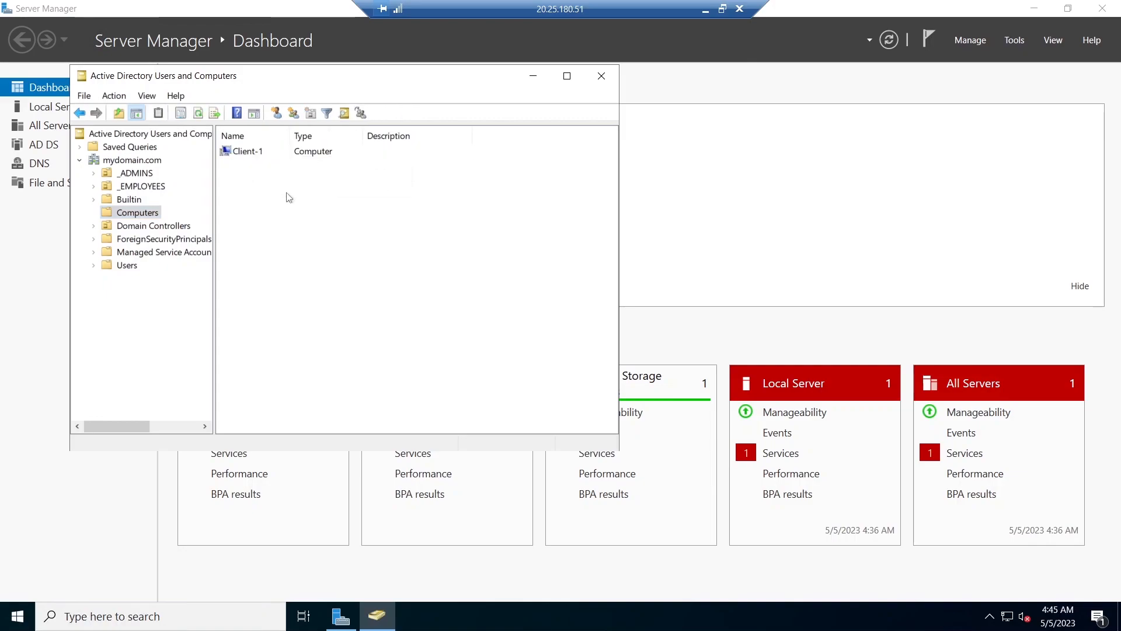
left_click(152, 359)
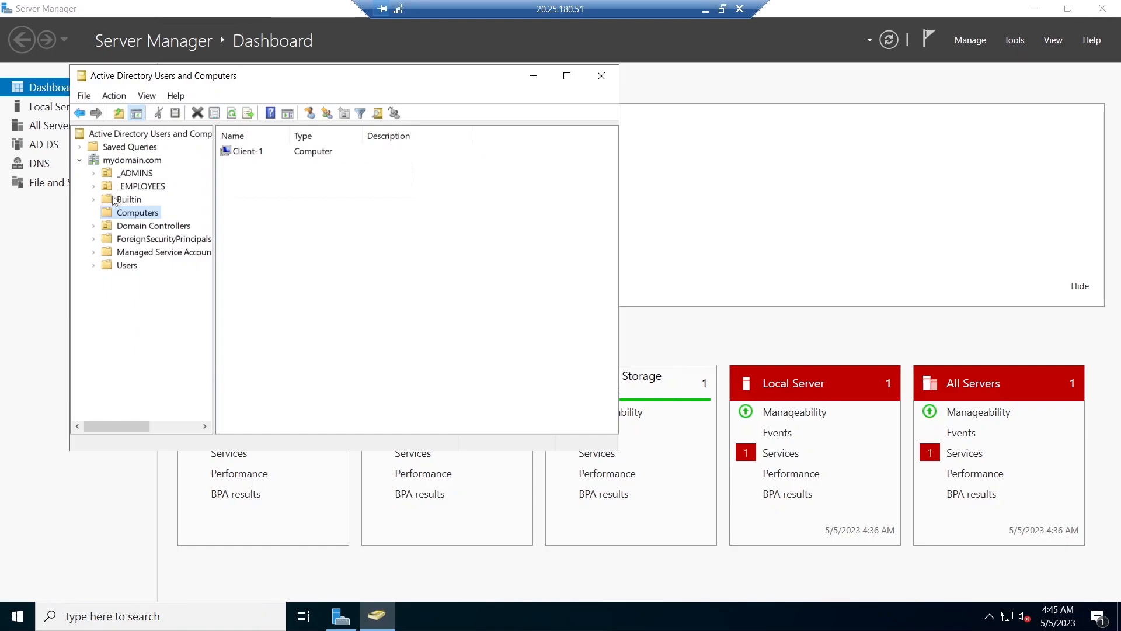
- Create an organizational unit named _CLIENTS at the root of mydomain.com and view its contents
left_click(138, 161)
right_click(138, 163)
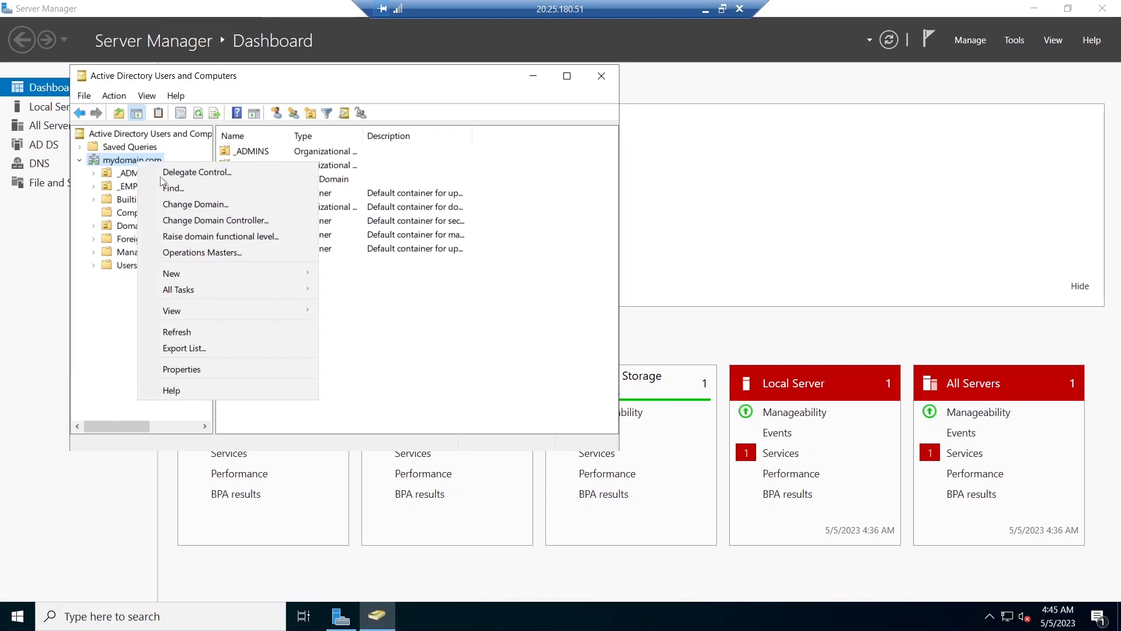
mouse_move(189, 310)
mouse_move(276, 272)
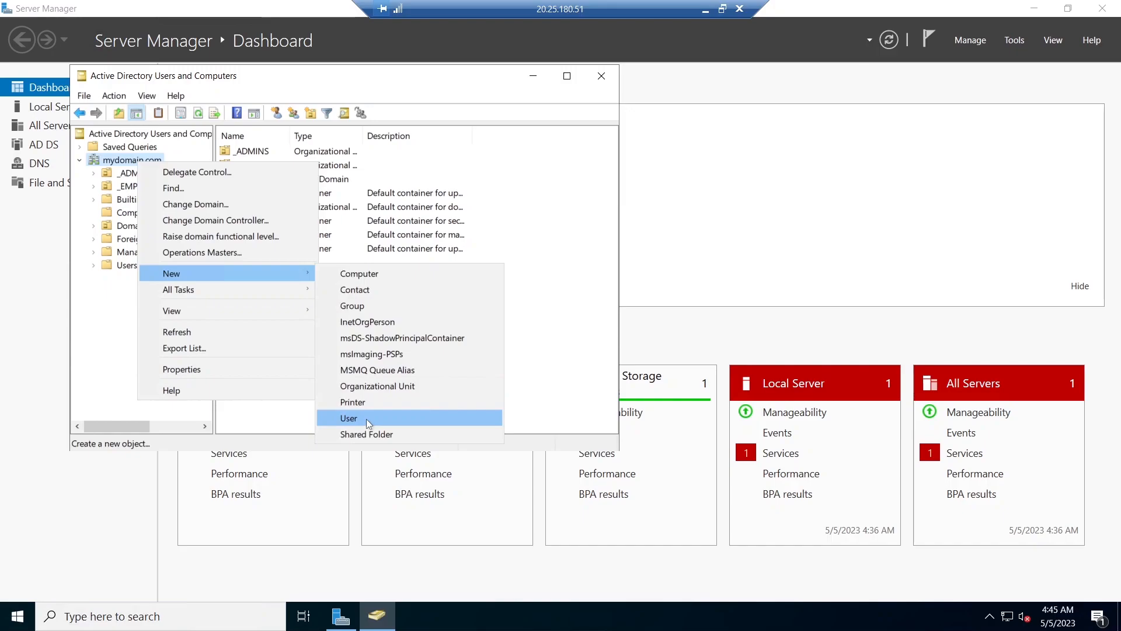
left_click(407, 387)
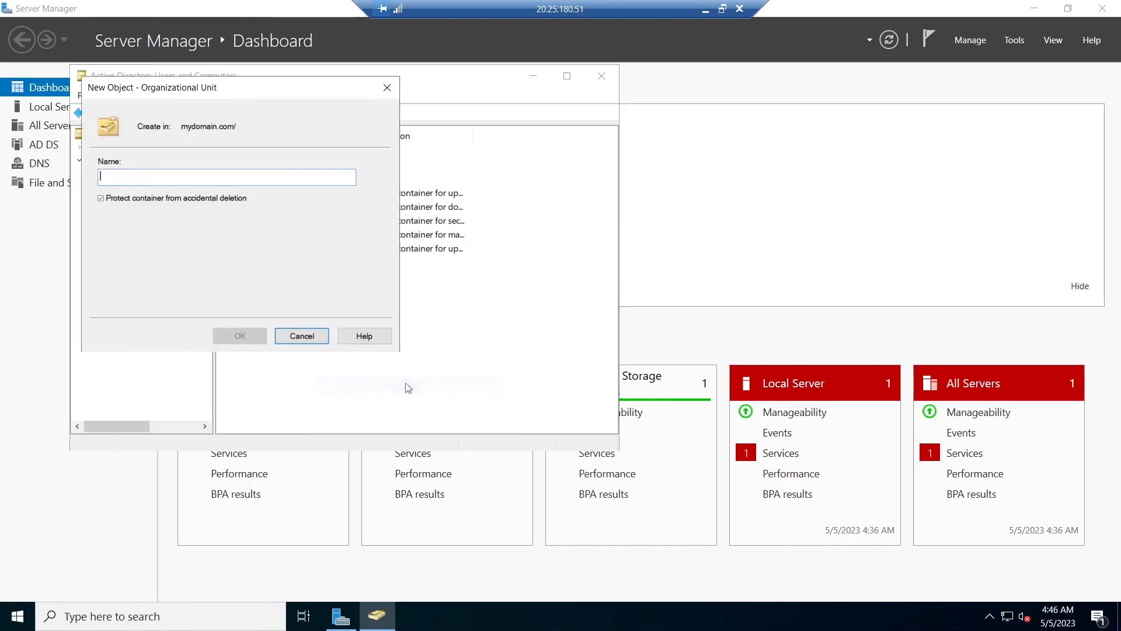
type("_")
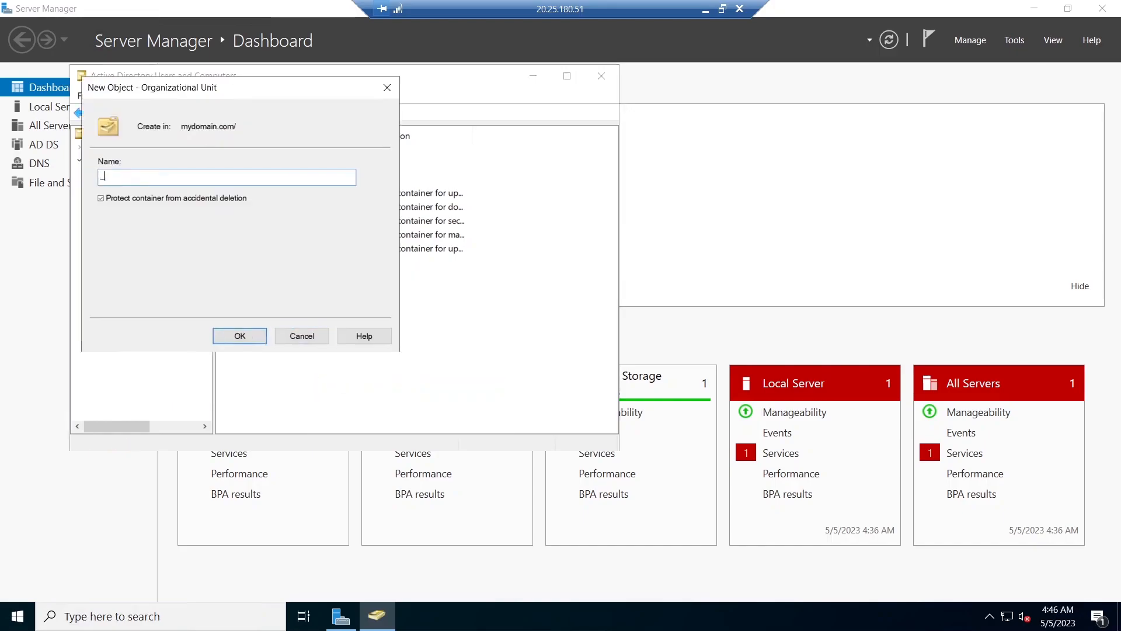
type("CLIENTS")
left_click(239, 336)
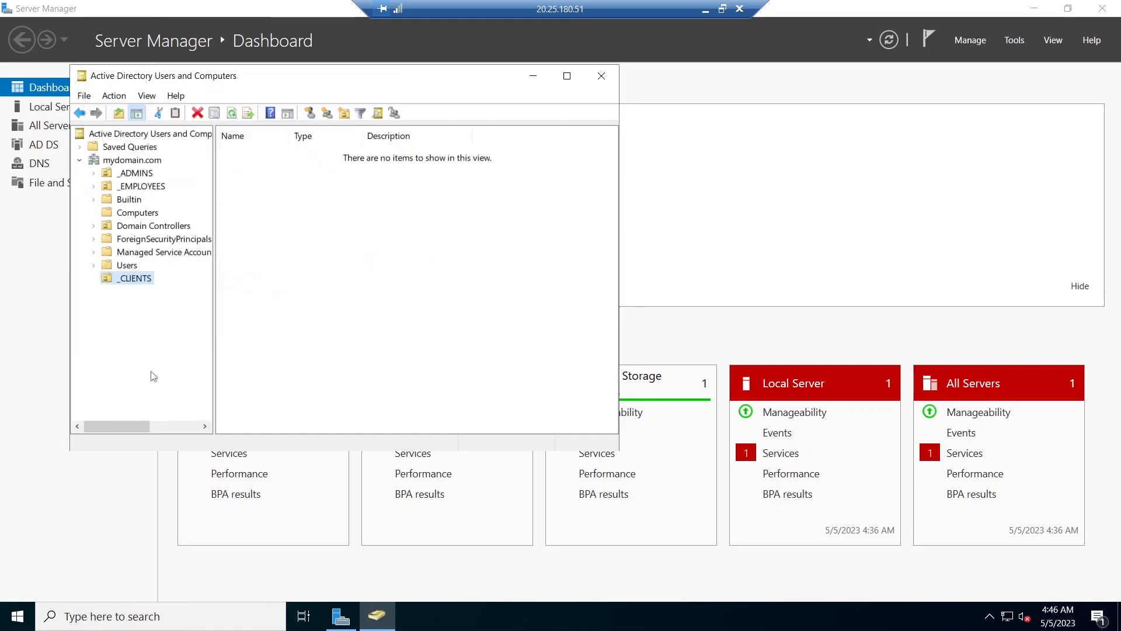
left_click(80, 161)
left_click(80, 161)
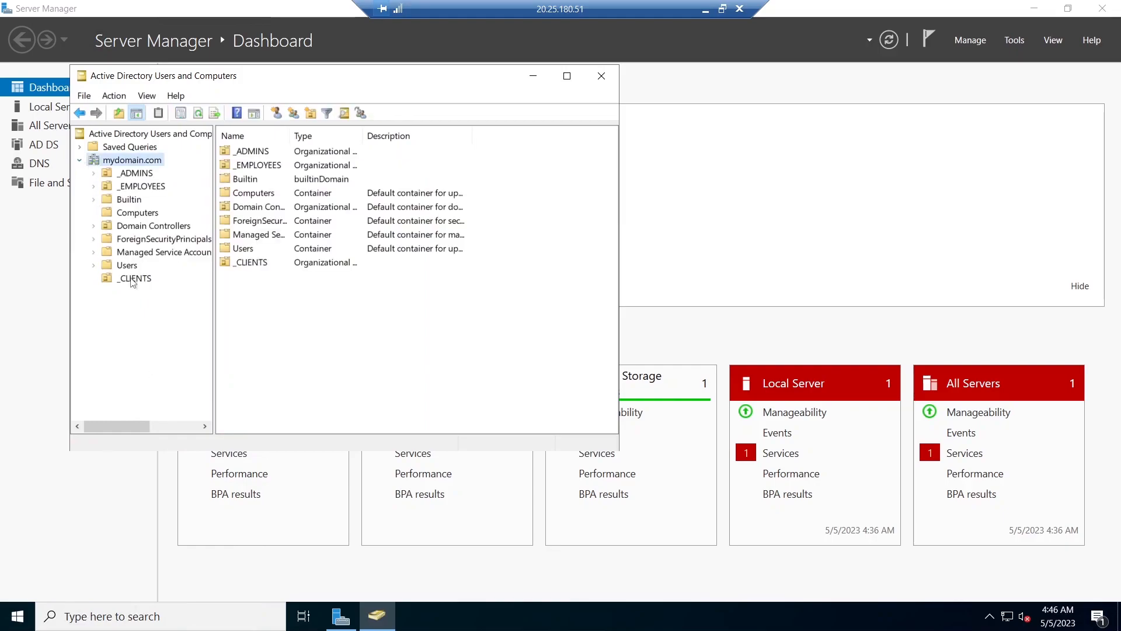
left_click(131, 281)
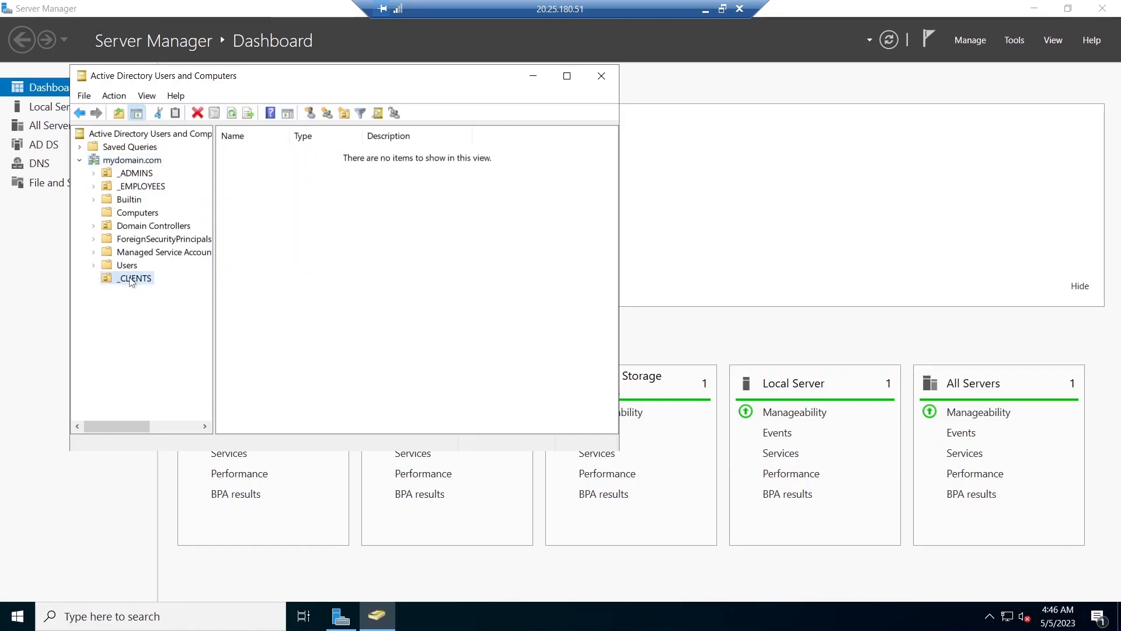
- Move Client-1 from the Computers container into the _CLIENTS organizational unit and open _CLIENTS to check it
left_click(142, 214)
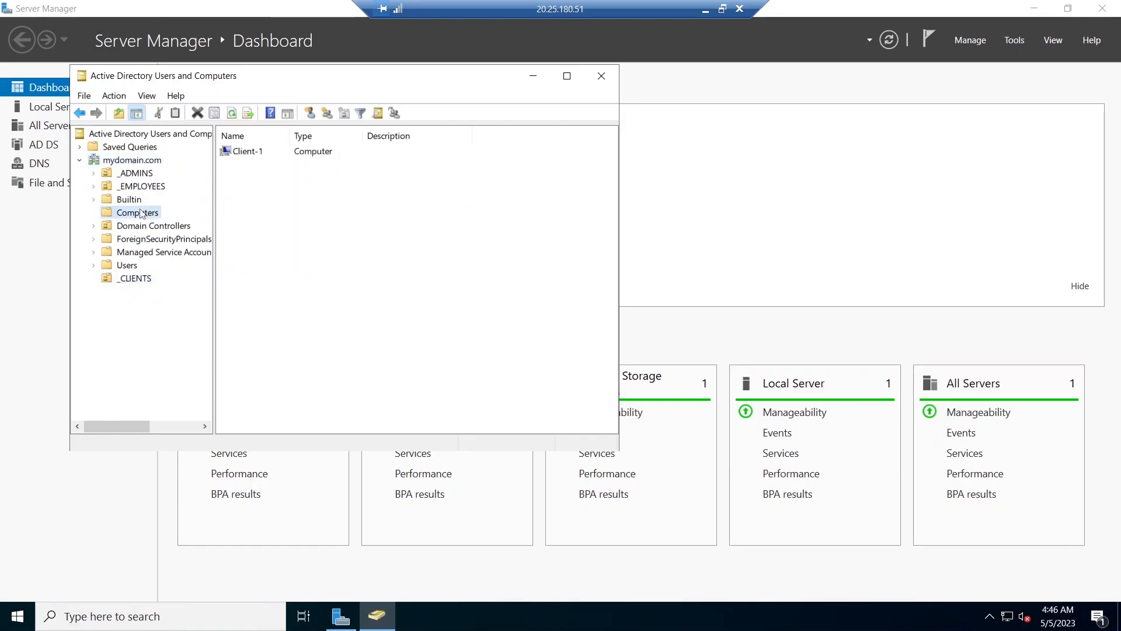
right_click(245, 190)
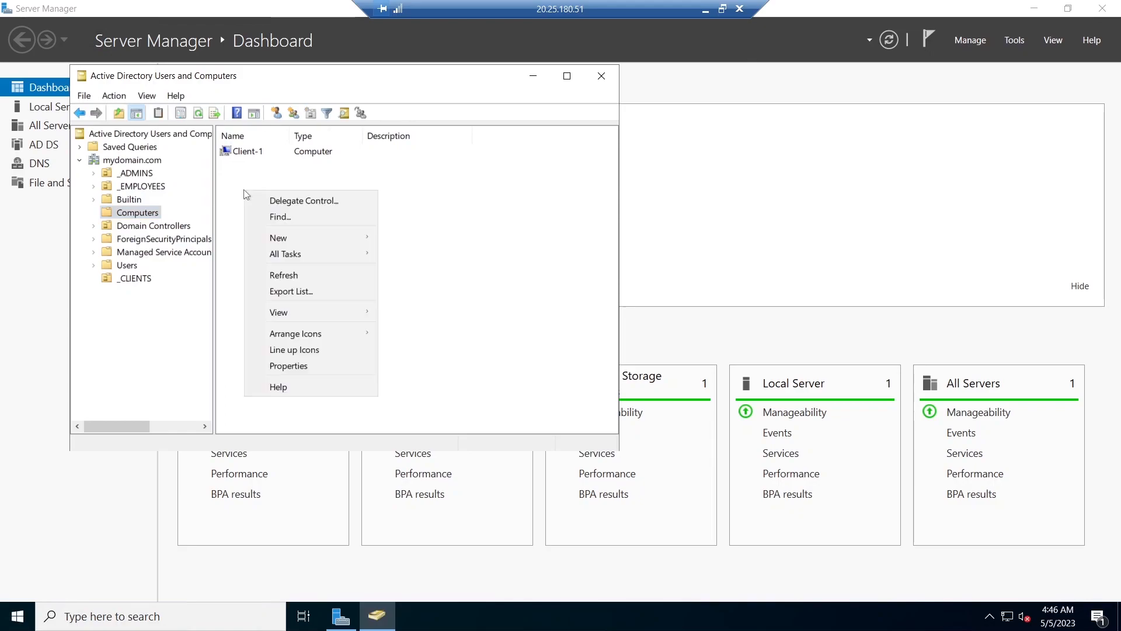
left_click(323, 278)
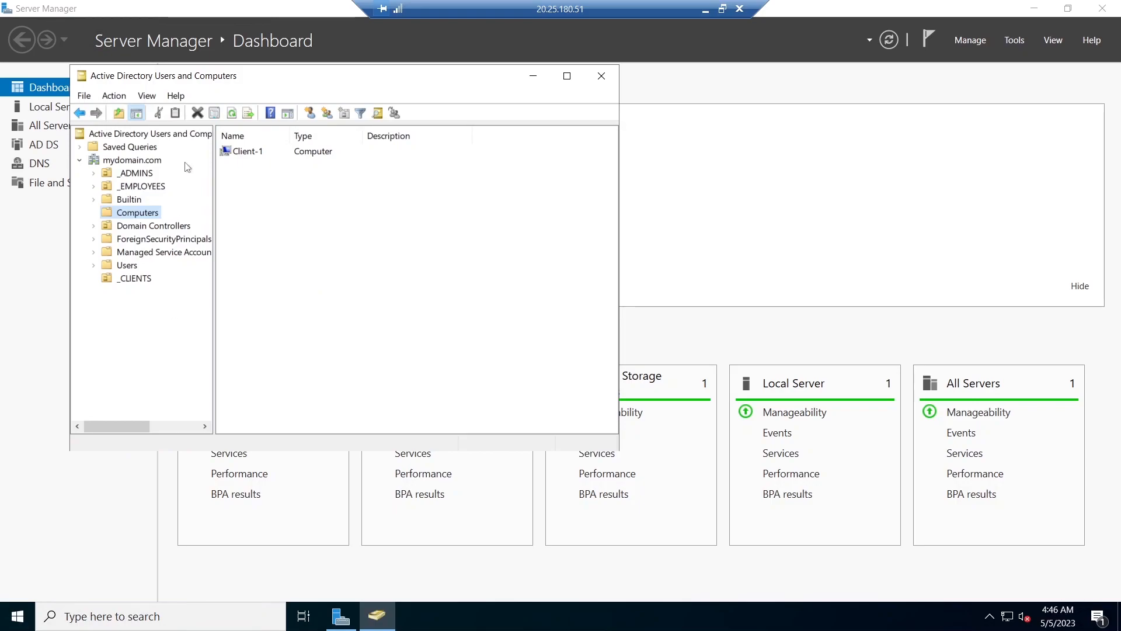
left_click_drag(246, 151, 144, 281)
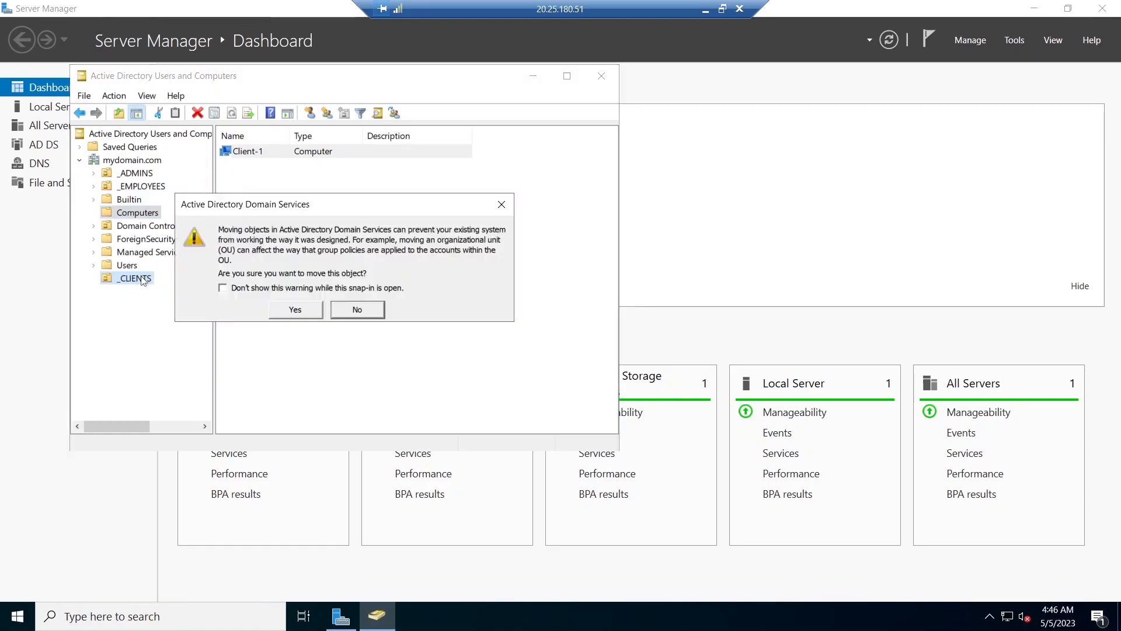
left_click(311, 314)
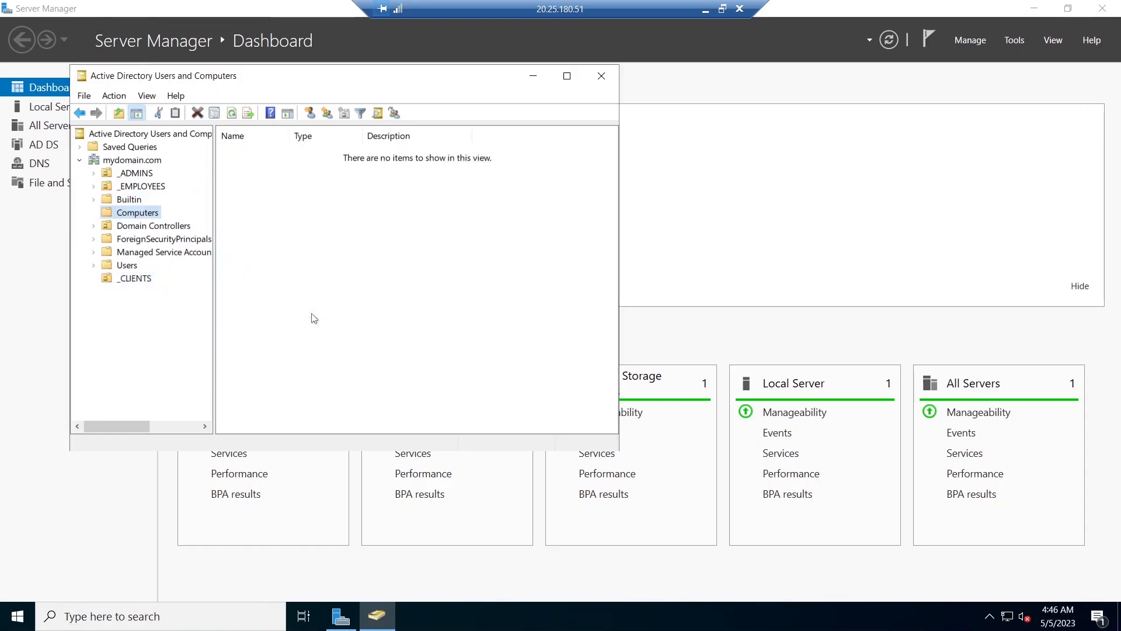
left_click(136, 279)
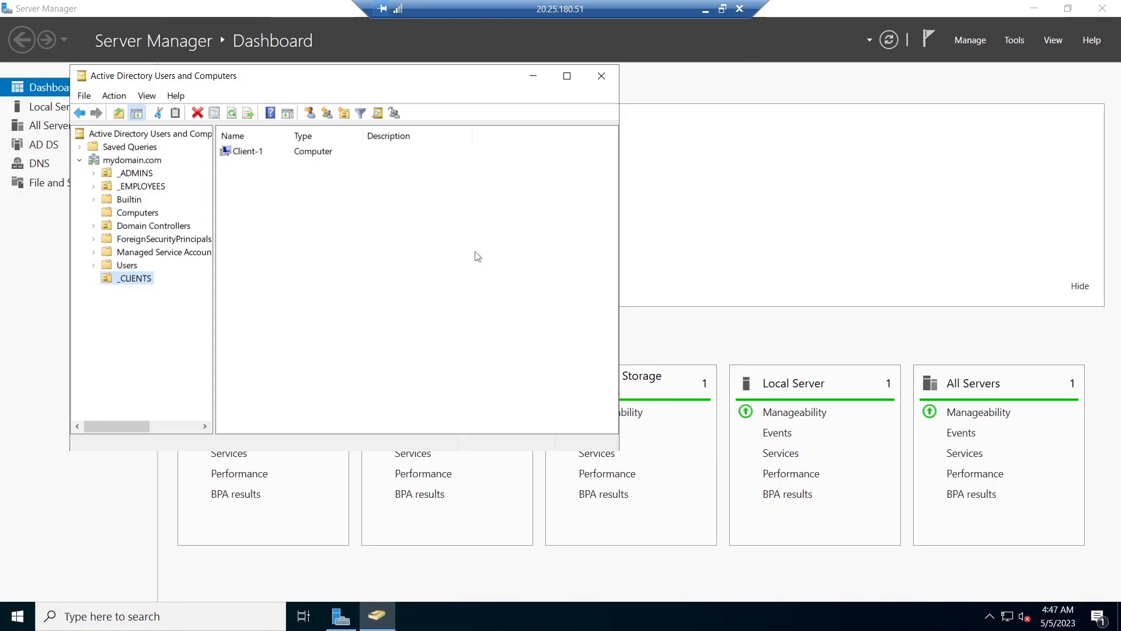
- Return from the DC-1 session to the local computer and open Remote Desktop Connection for Client-1 at 20.163.126.8, ready to change the saved credentials
left_click(19, 621)
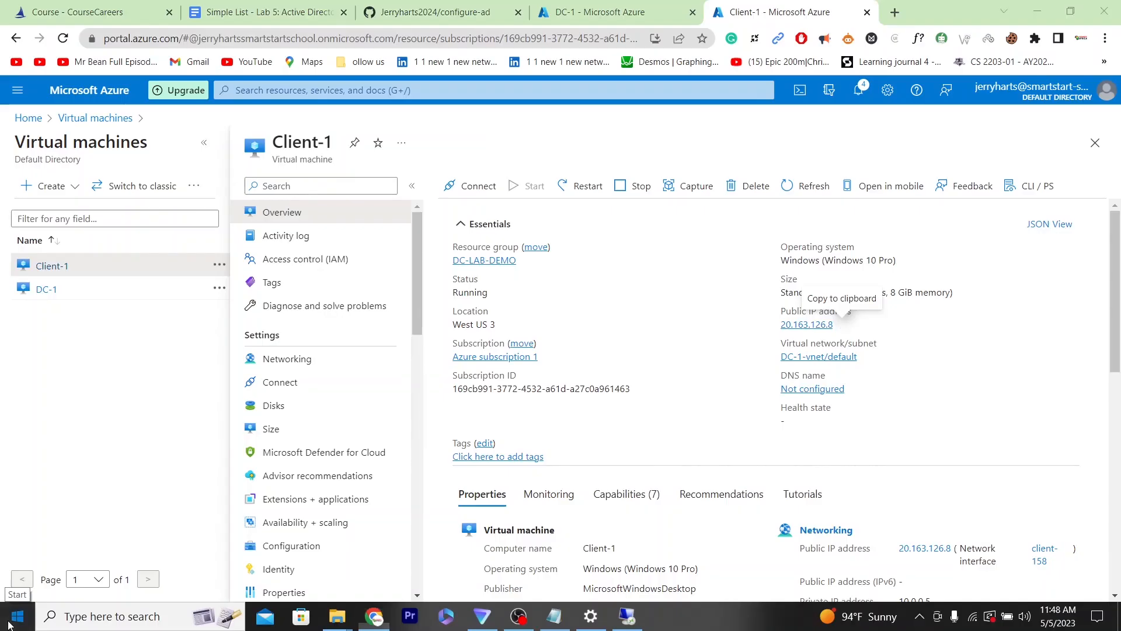
left_click(18, 616)
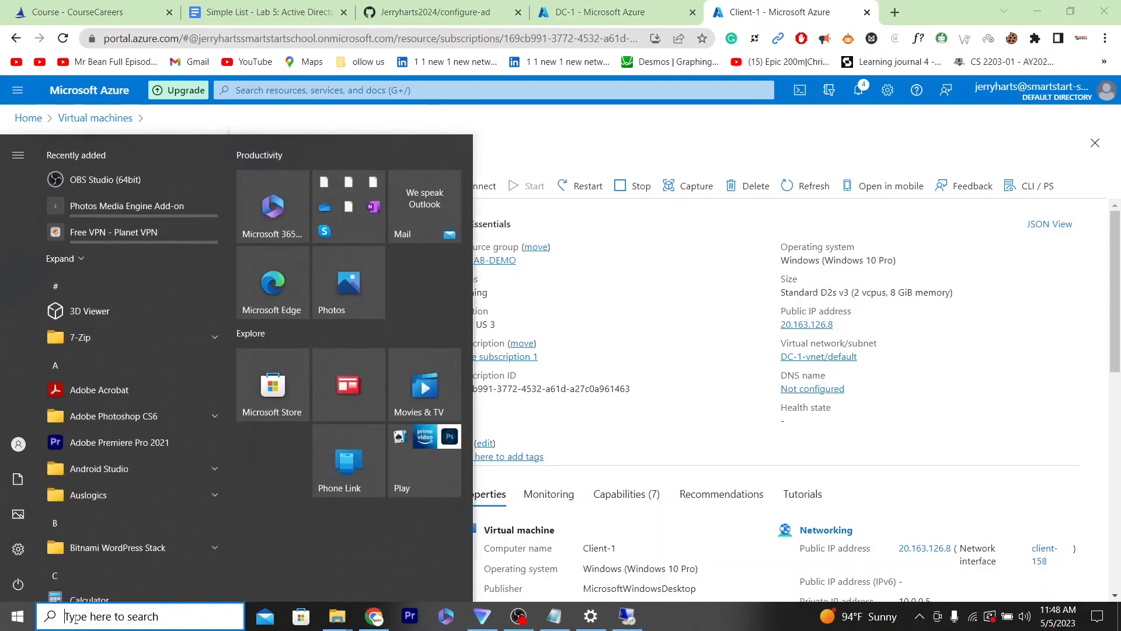
left_click(75, 618)
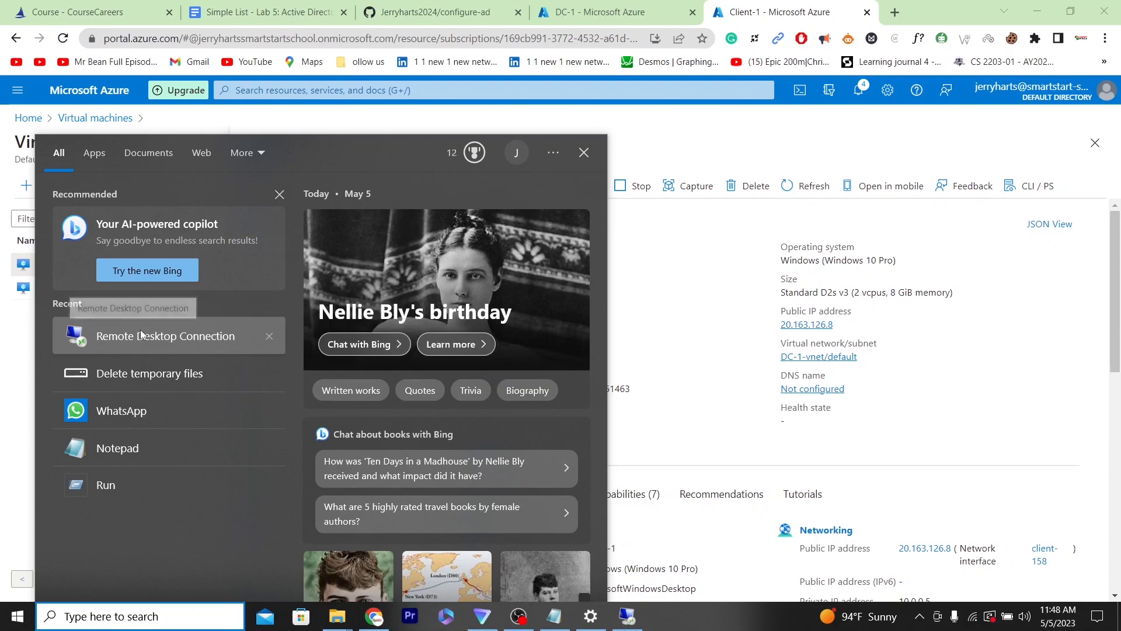
left_click(141, 337)
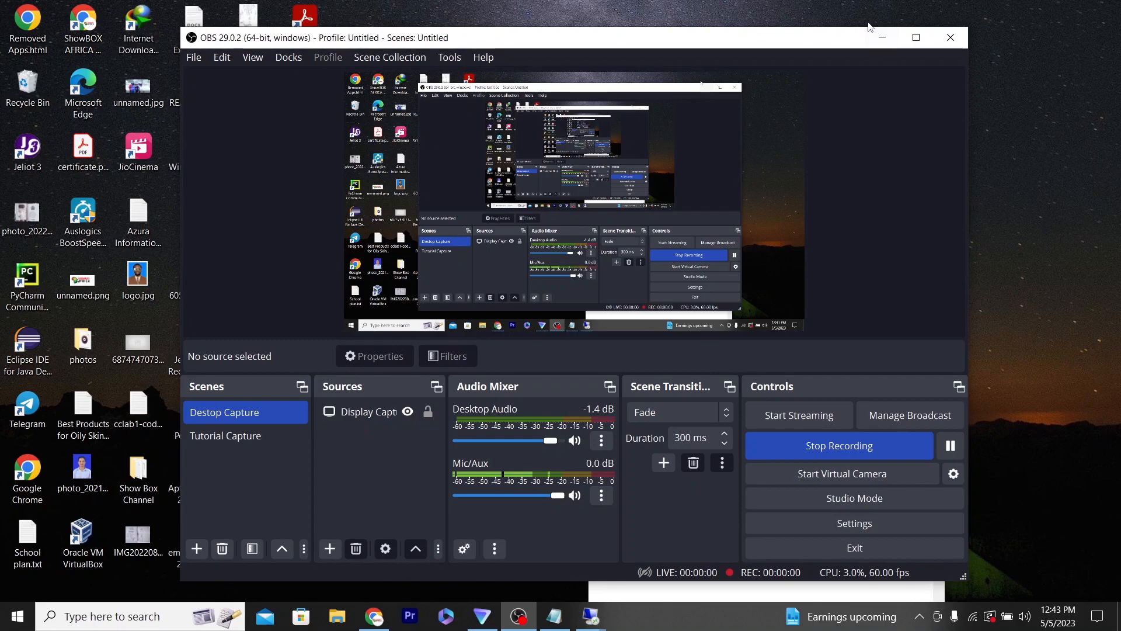
left_click(882, 37)
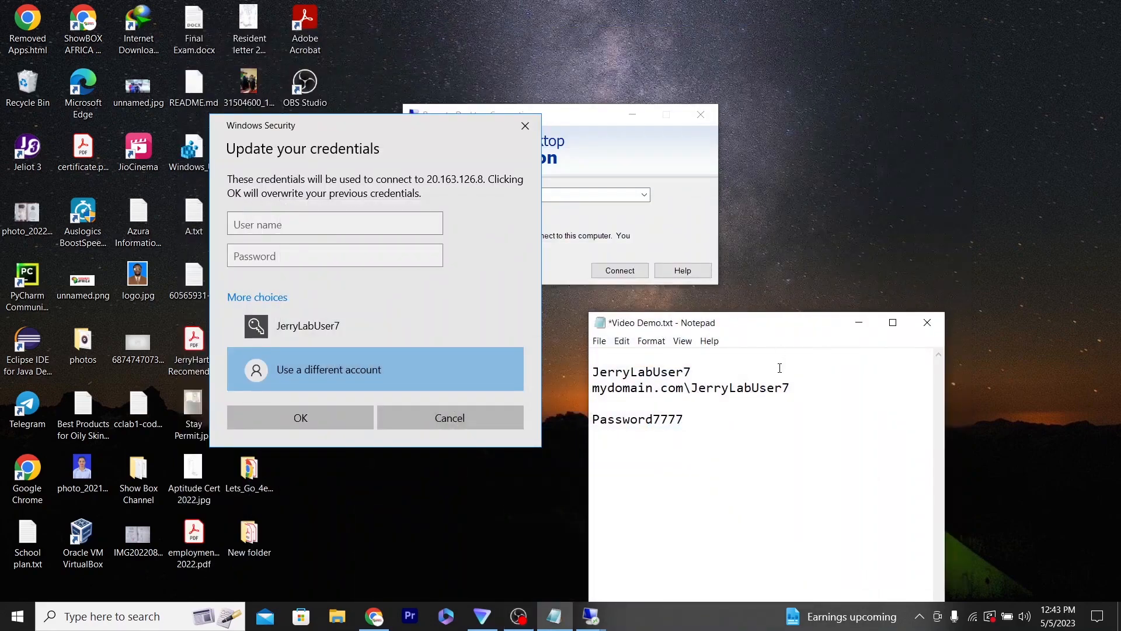
- Fill in the mydomain.com account's user name and password from the Notepad notes as the new Client-1 connection credentials
left_click_drag(782, 388, 590, 383)
key("ctrl+c")
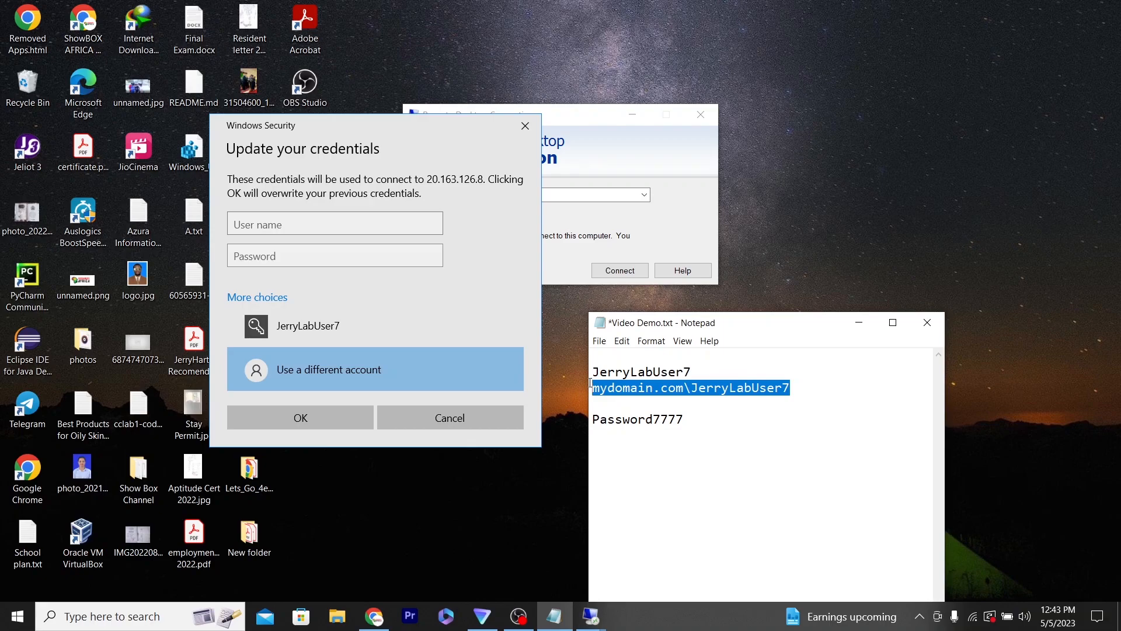
left_click(305, 230)
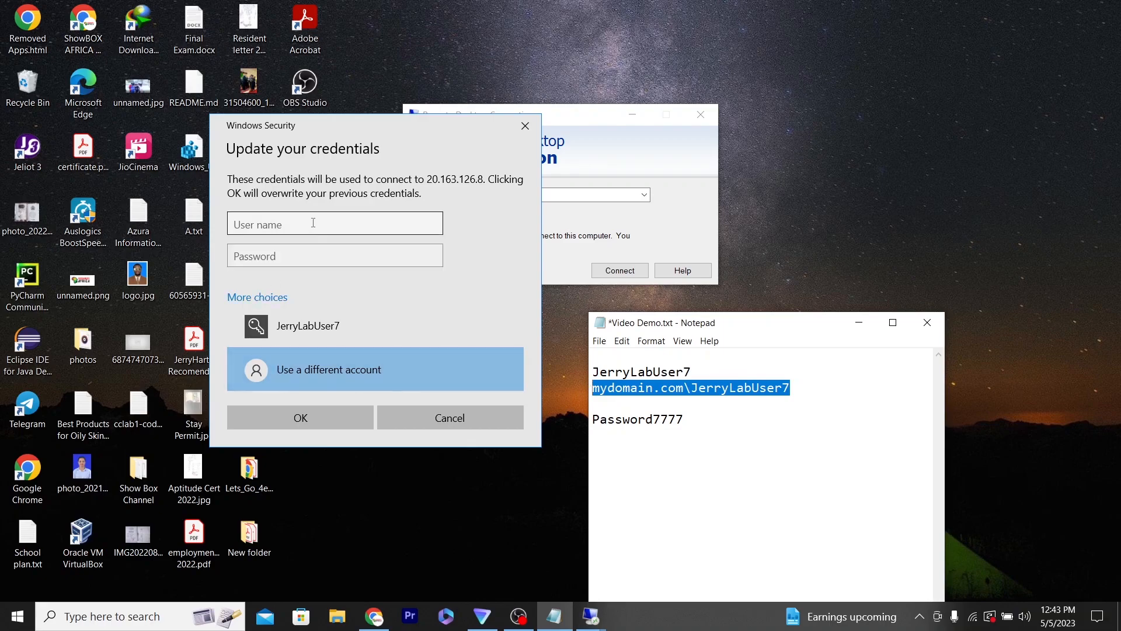
key("ctrl+v")
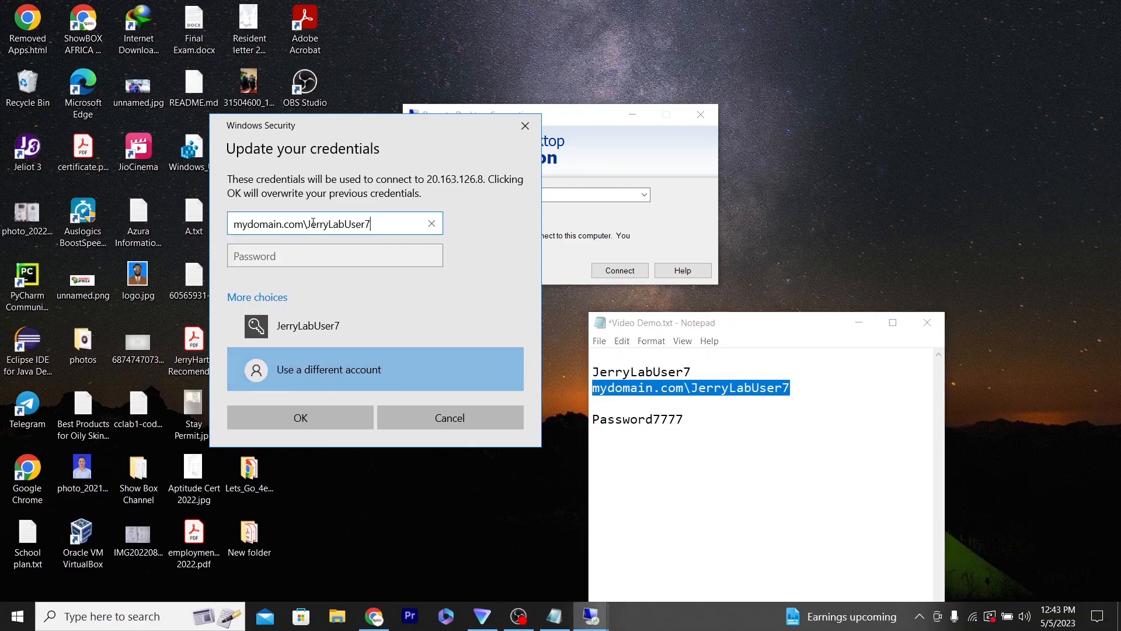
left_click(338, 262)
left_click_drag(683, 419, 591, 422)
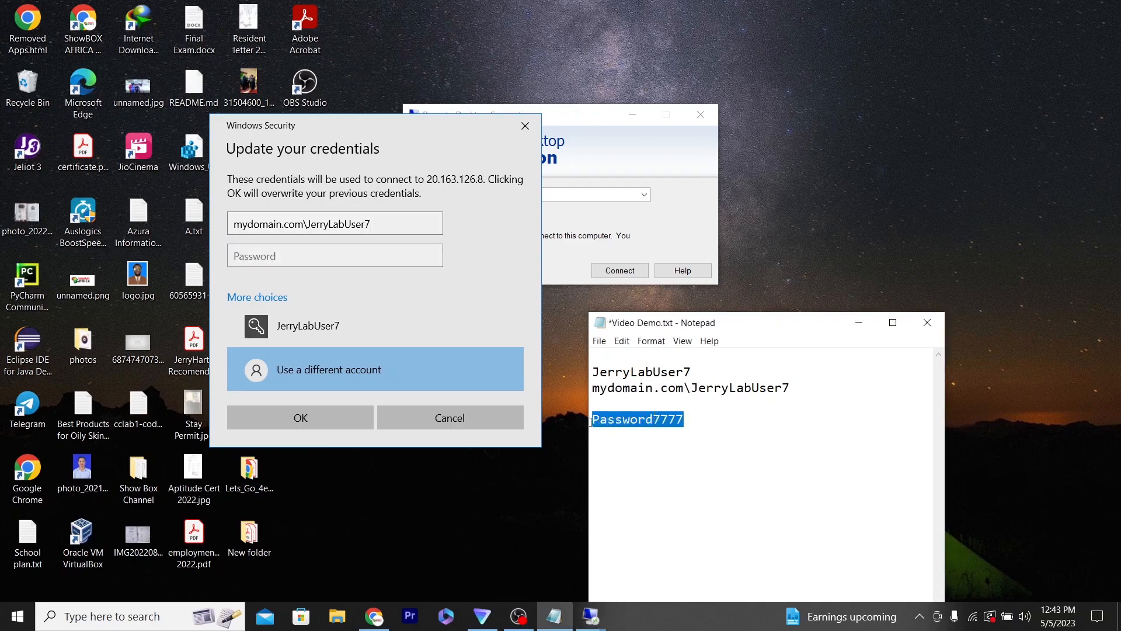
left_click(394, 255)
key("ctrl+v")
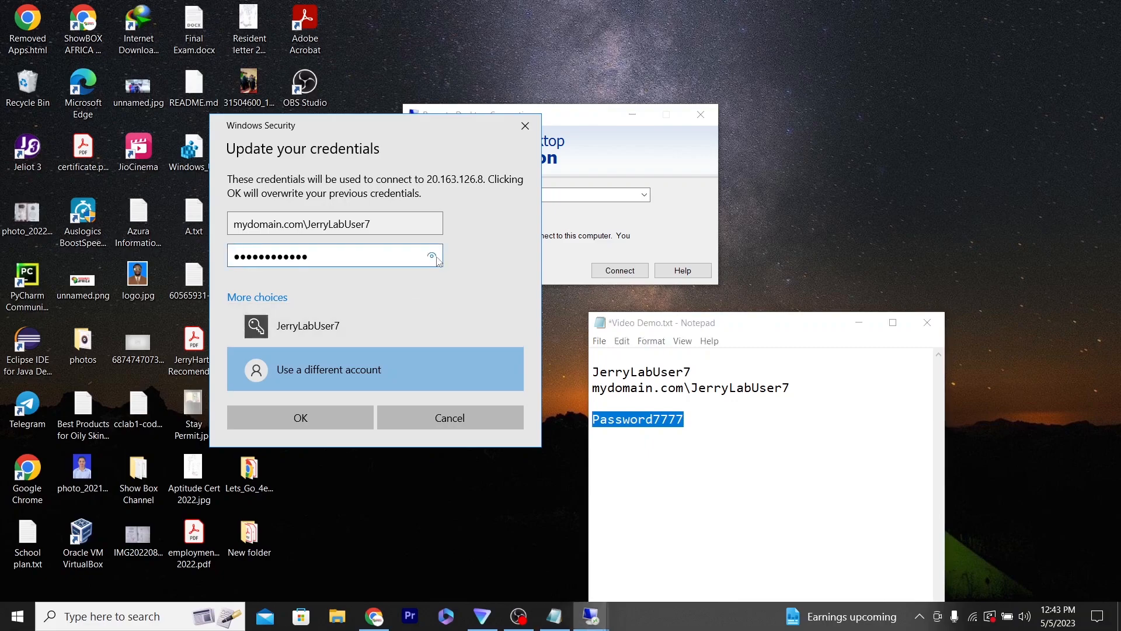
left_click_drag(436, 257, 436, 257)
- Save the updated credentials and connect to Client-1, accepting its untrusted certificate
left_click(323, 417)
left_click(621, 269)
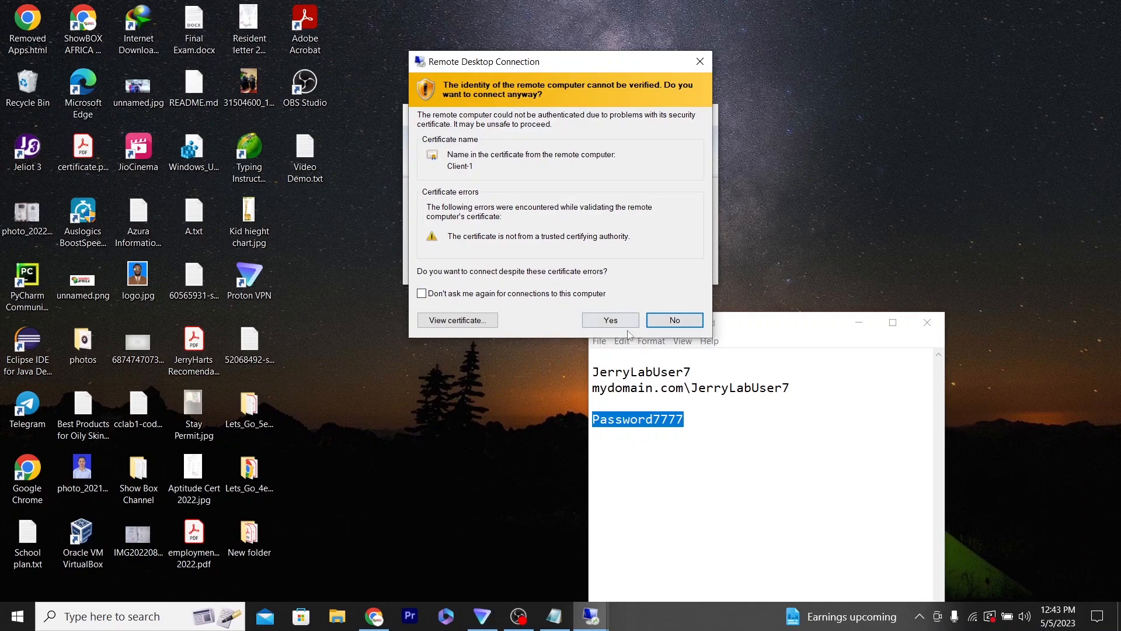
left_click(611, 321)
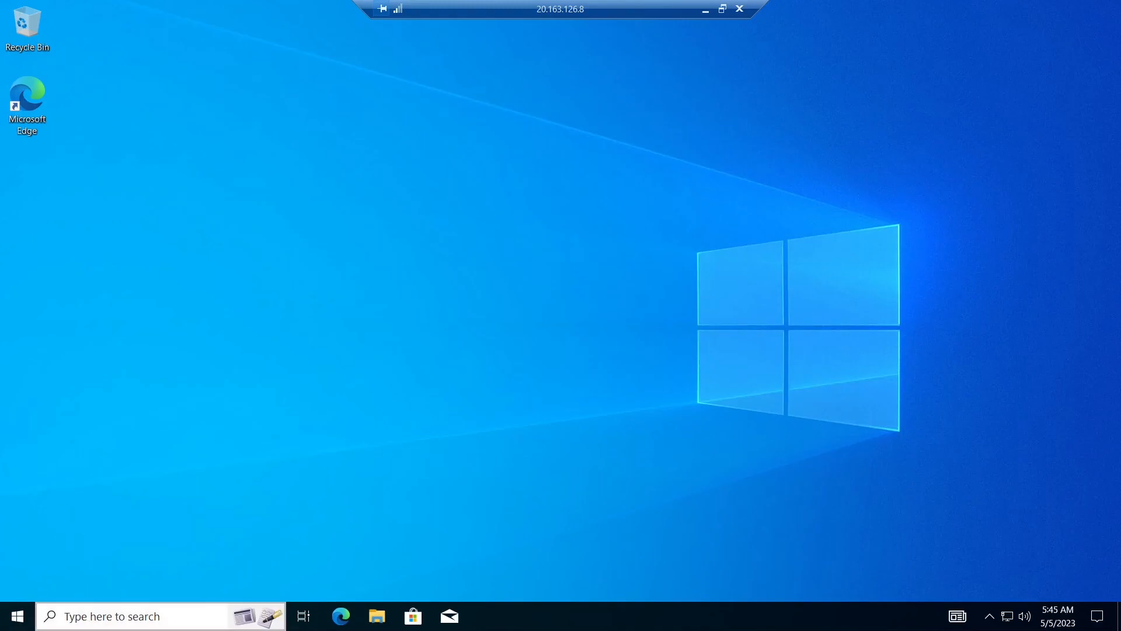
- Search for cmd on Client-1 and open Command Prompt as administrator
left_click(86, 624)
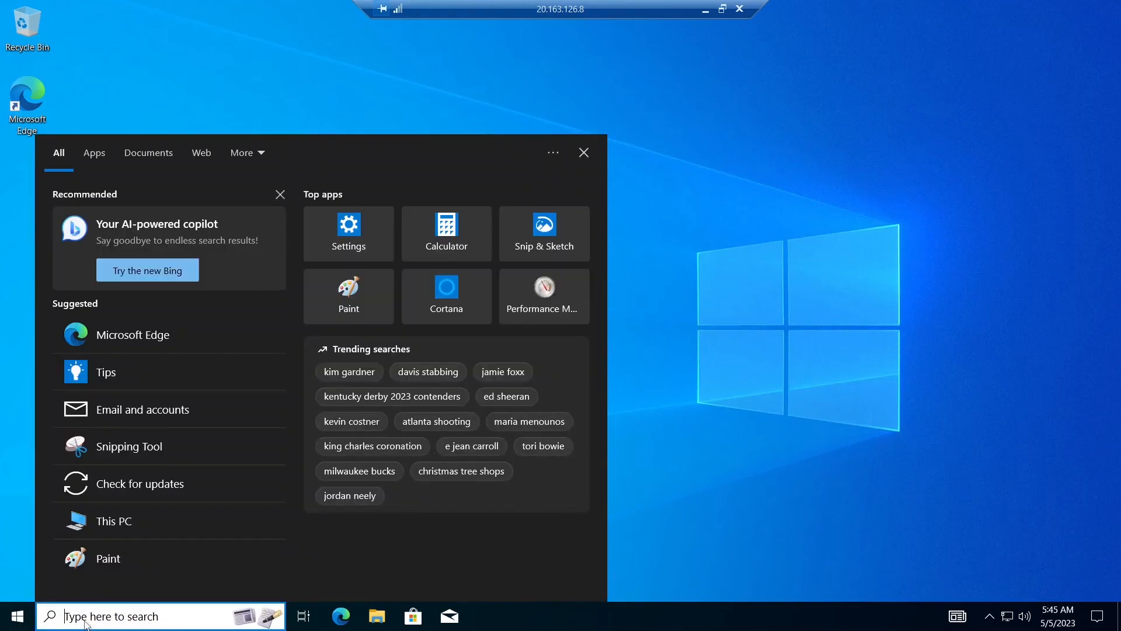
type("aco")
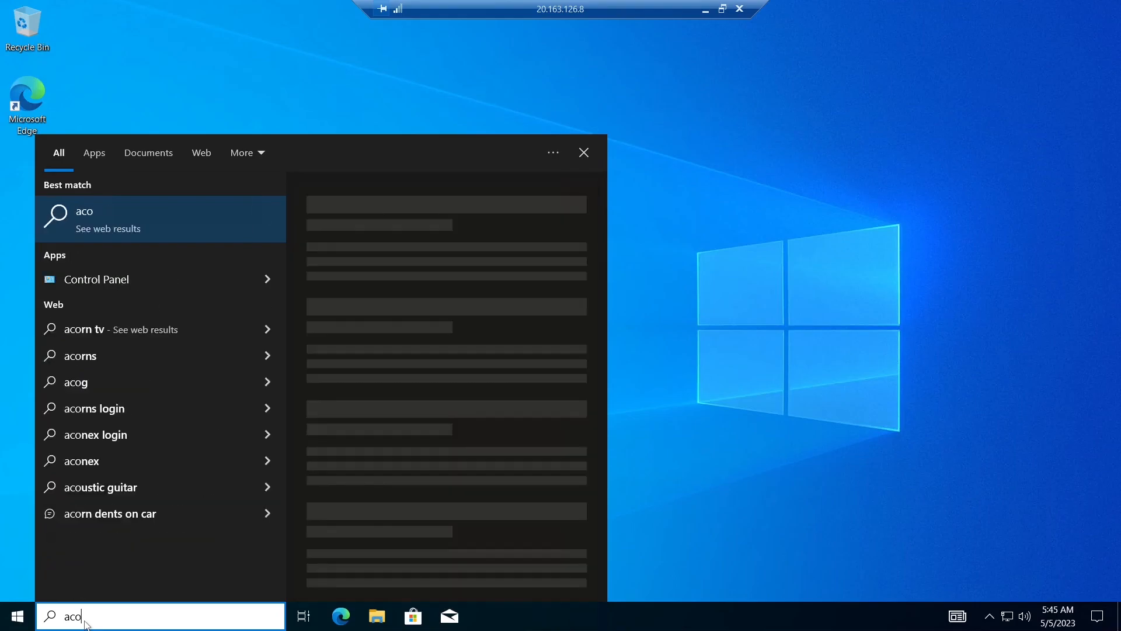
key("BackSpace")
key("BackSpace")
key("BackSpace")
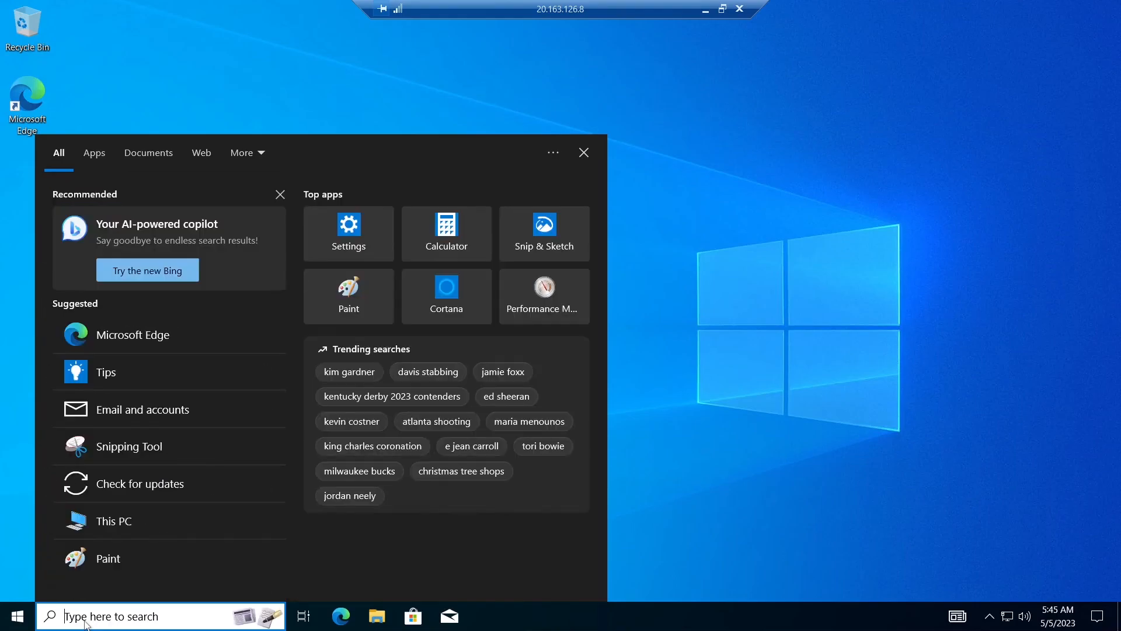
type("cmd")
key("ctrl+shift+Return")
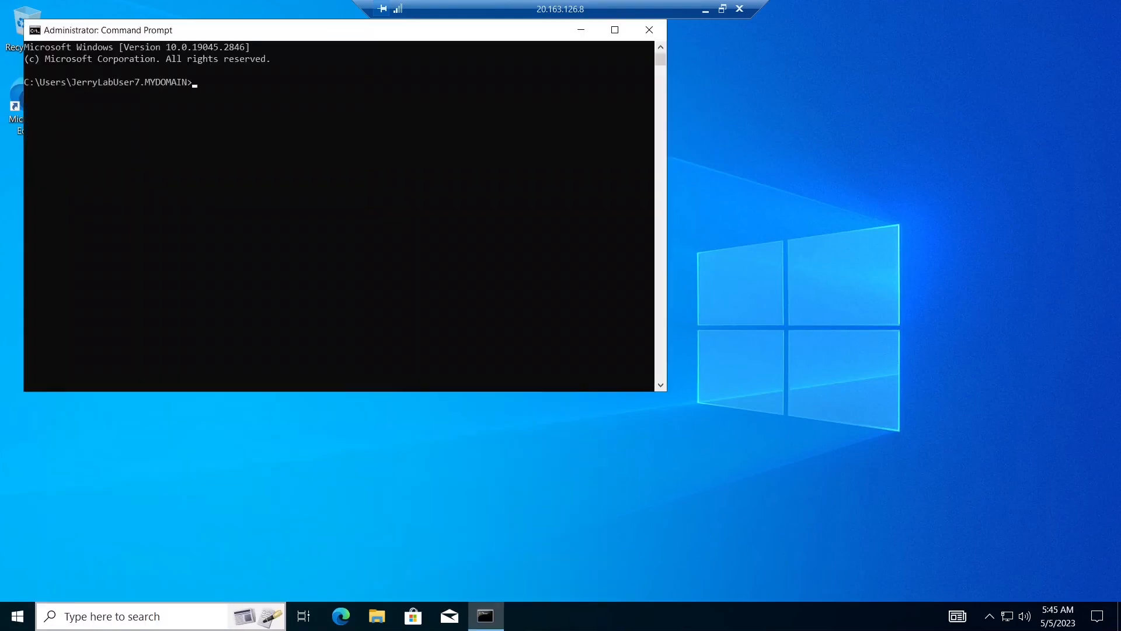
- Run whoami and hostname to check the signed-in account and computer name, and minimize Command Prompt
type("whoami")
key("Return")
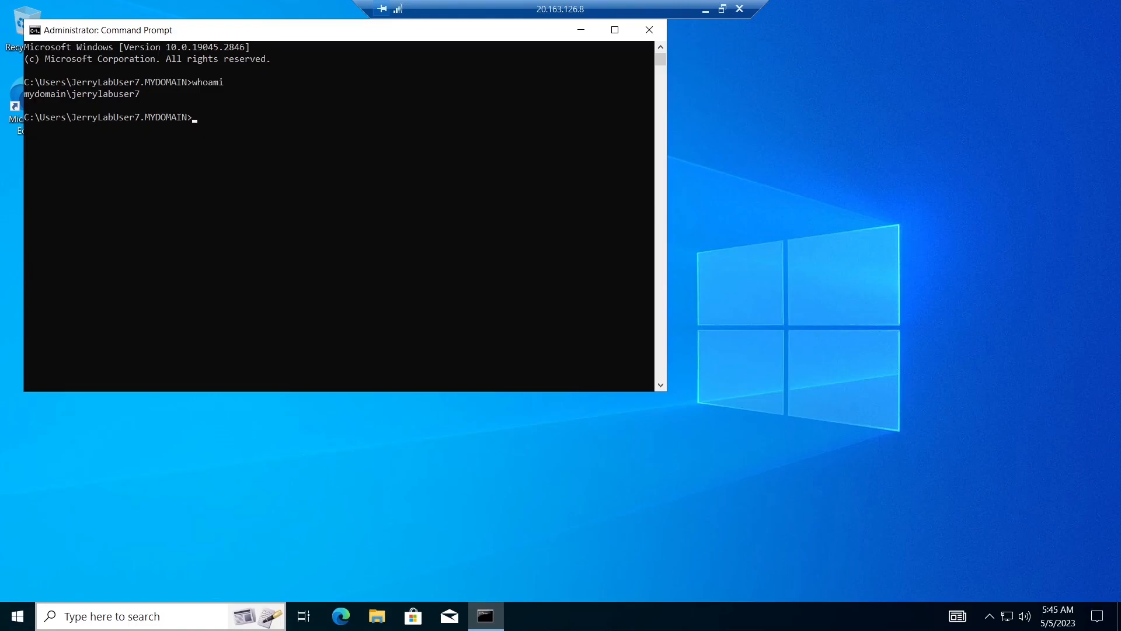
type("hostname")
key("Return")
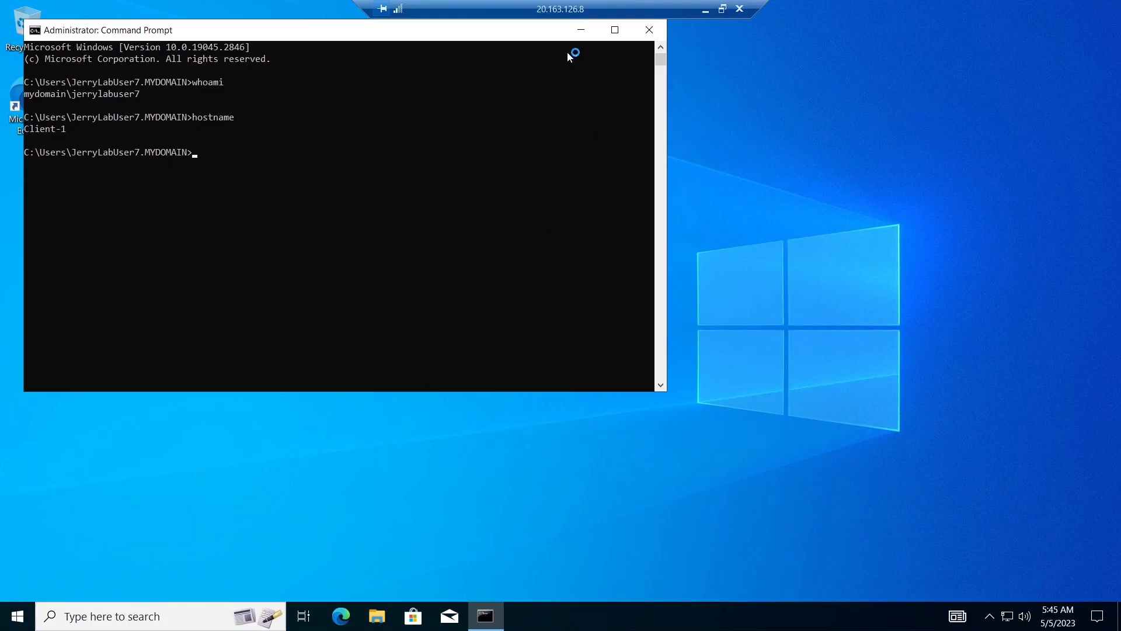
left_click(581, 30)
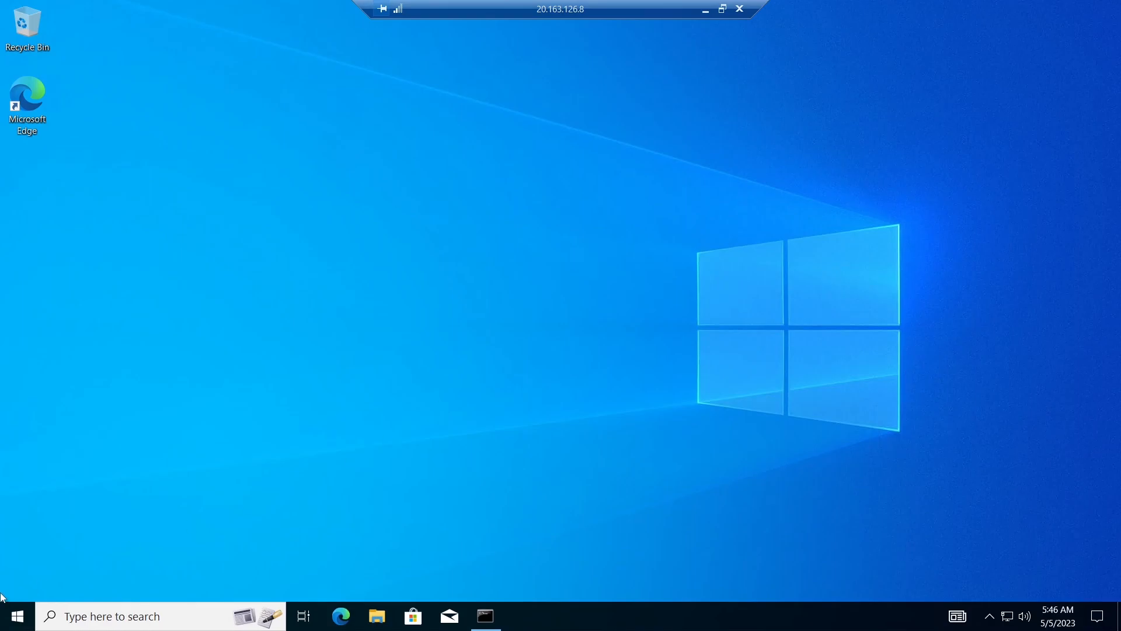
- Open Client-1's Remote Desktop settings from its System page and open the list of users allowed to connect remotely
right_click(16, 612)
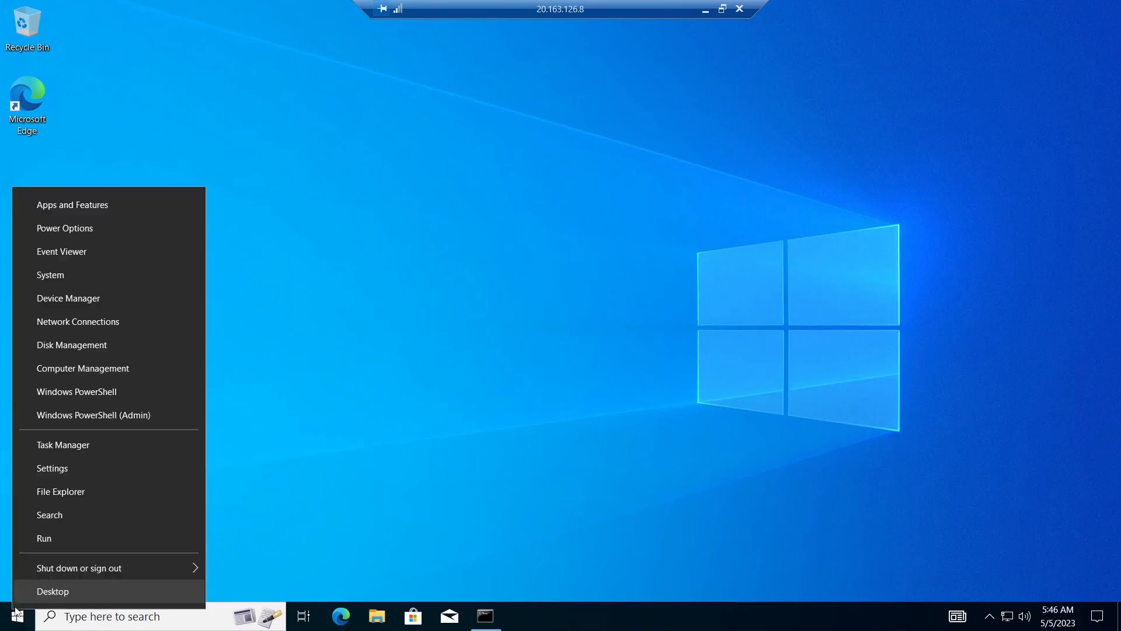
left_click(91, 278)
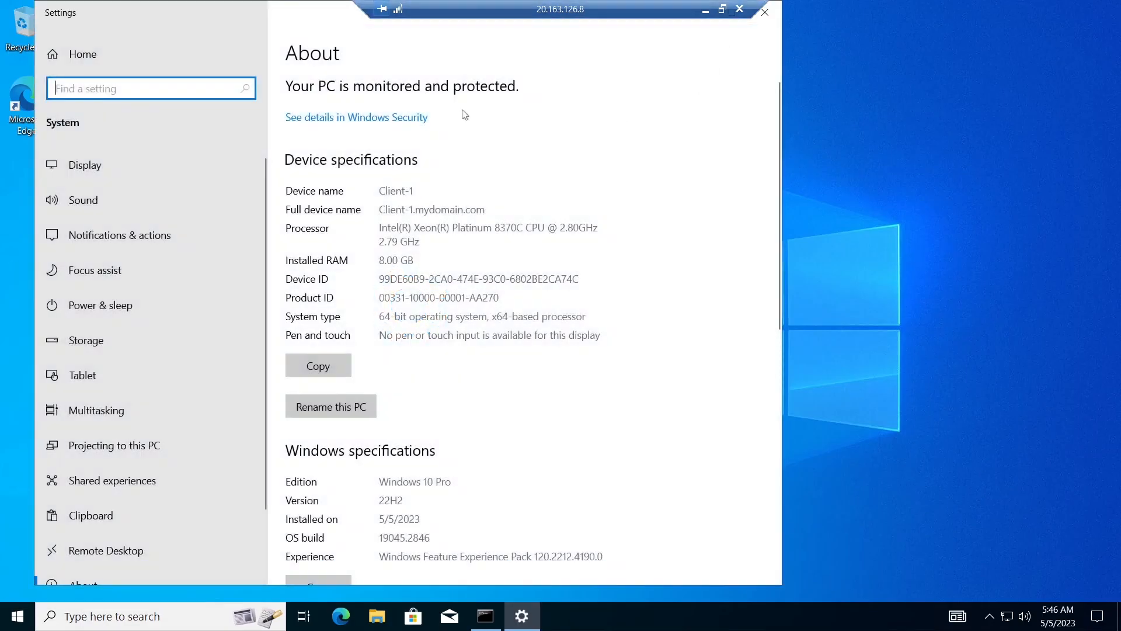
double_click(316, 13)
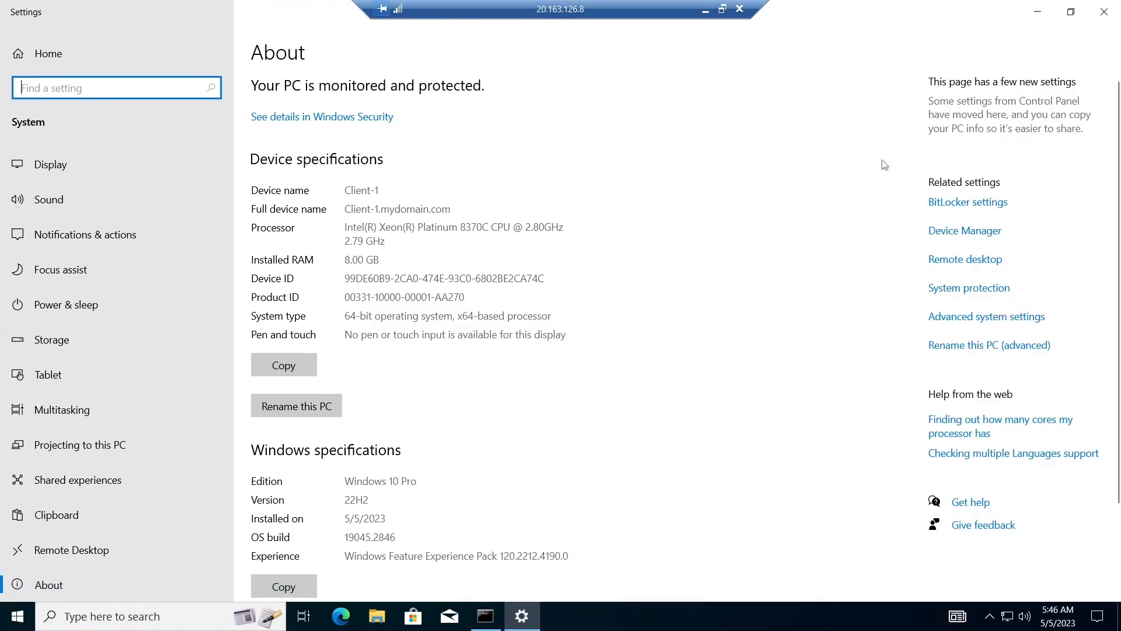
left_click(953, 260)
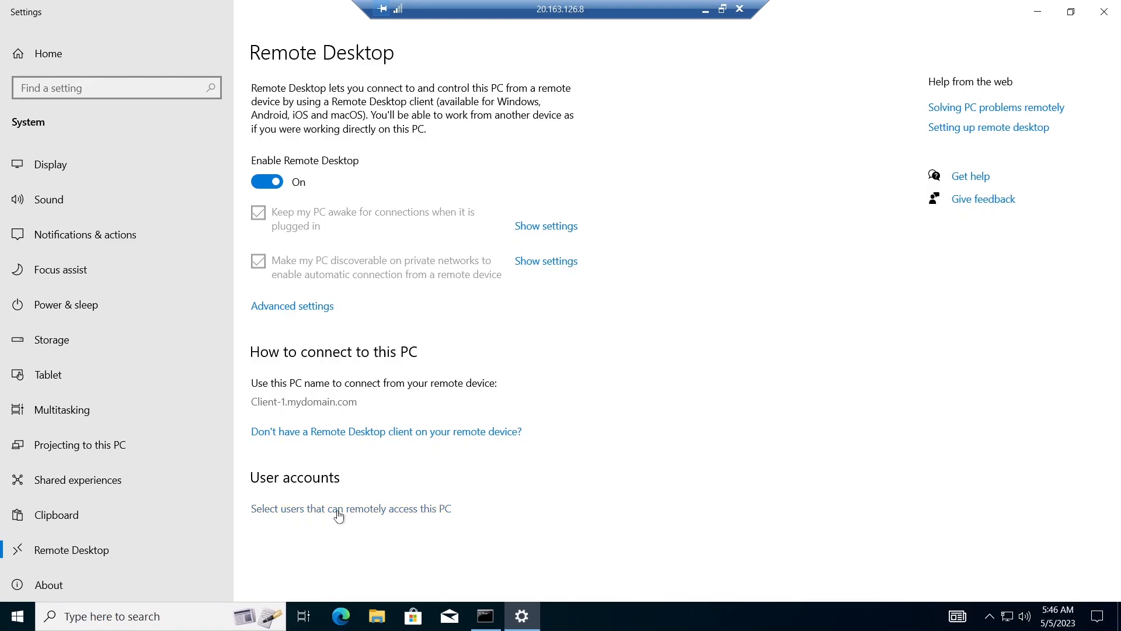
left_click(338, 509)
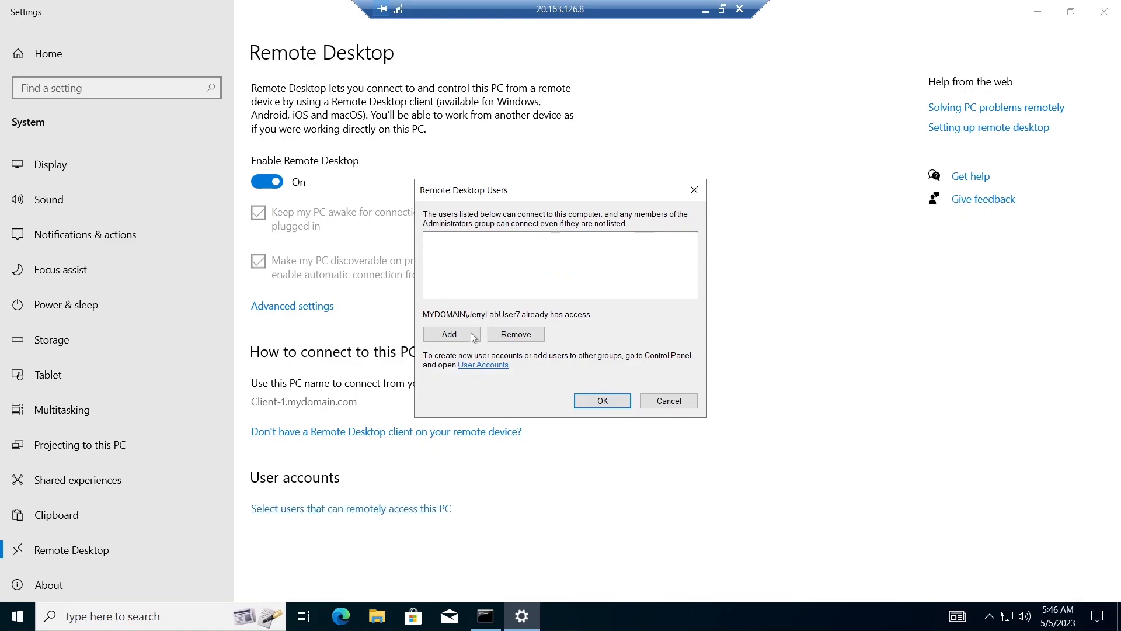
- Add the mydomain.com group Domain Users to Client-1's Remote Desktop users and confirm the list
left_click(458, 339)
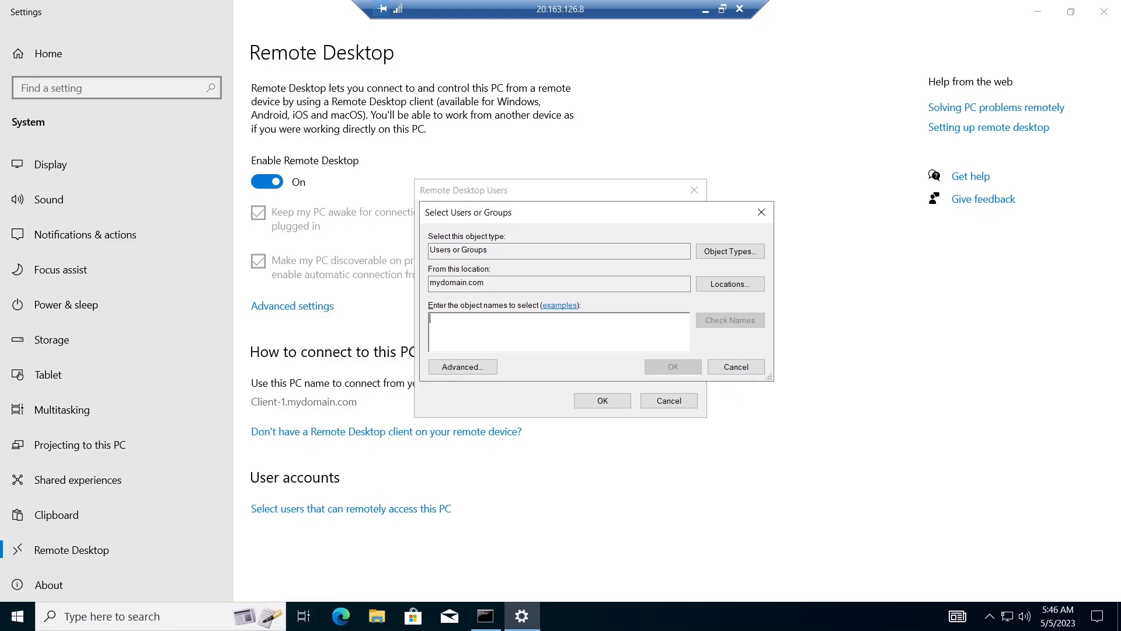
type("dma")
key("BackSpace")
key("BackSpace")
type("ima")
key("BackSpace")
key("BackSpace")
key("BackSpace")
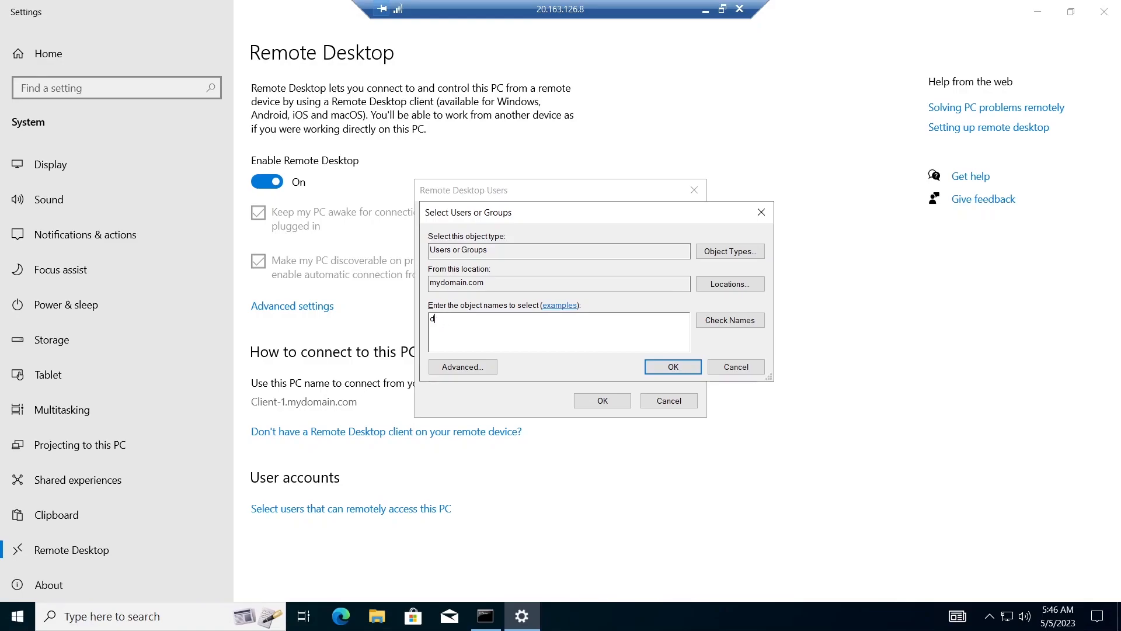
type("omain users")
left_click(752, 326)
left_click(673, 367)
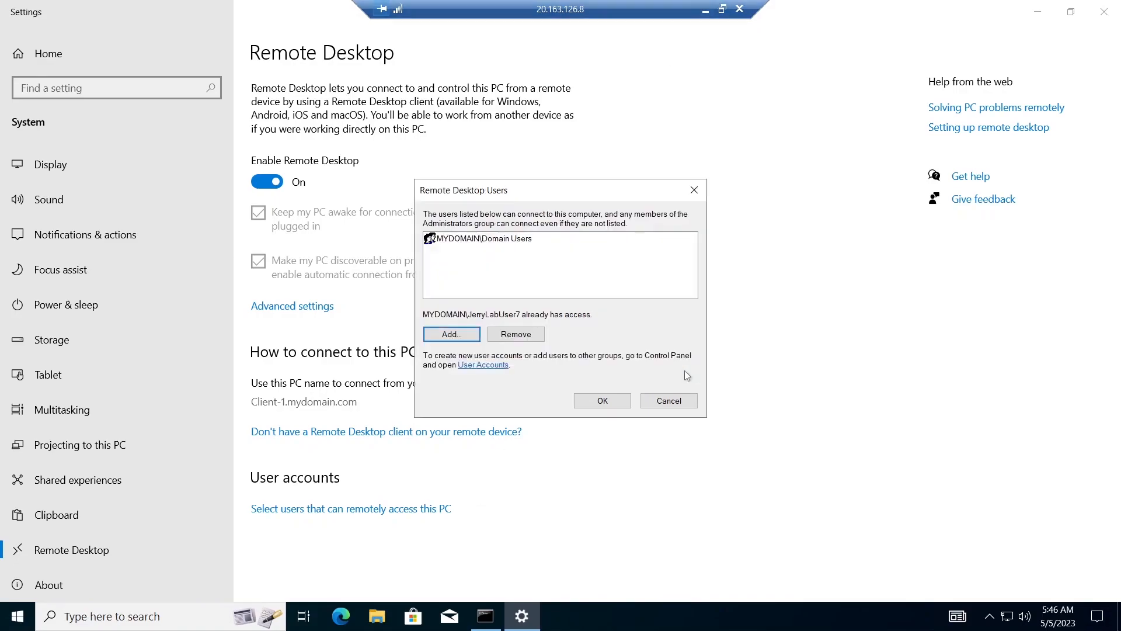
left_click(614, 399)
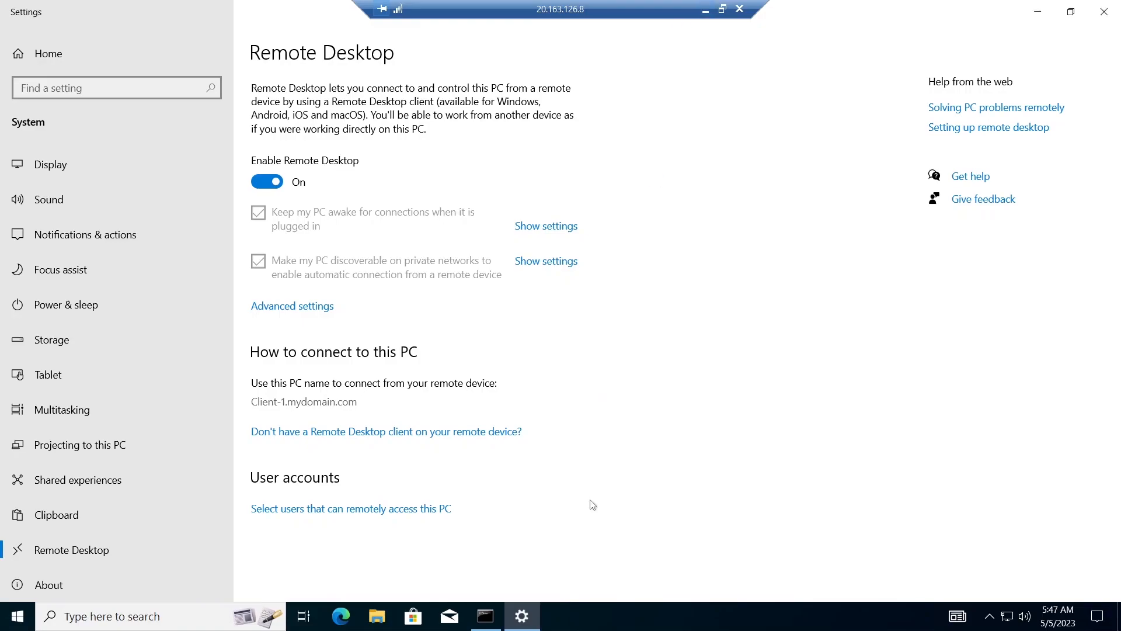
- Minimize the Client-1 session and review the remaining lab instructions in the Google Docs document in Chrome
left_click(705, 11)
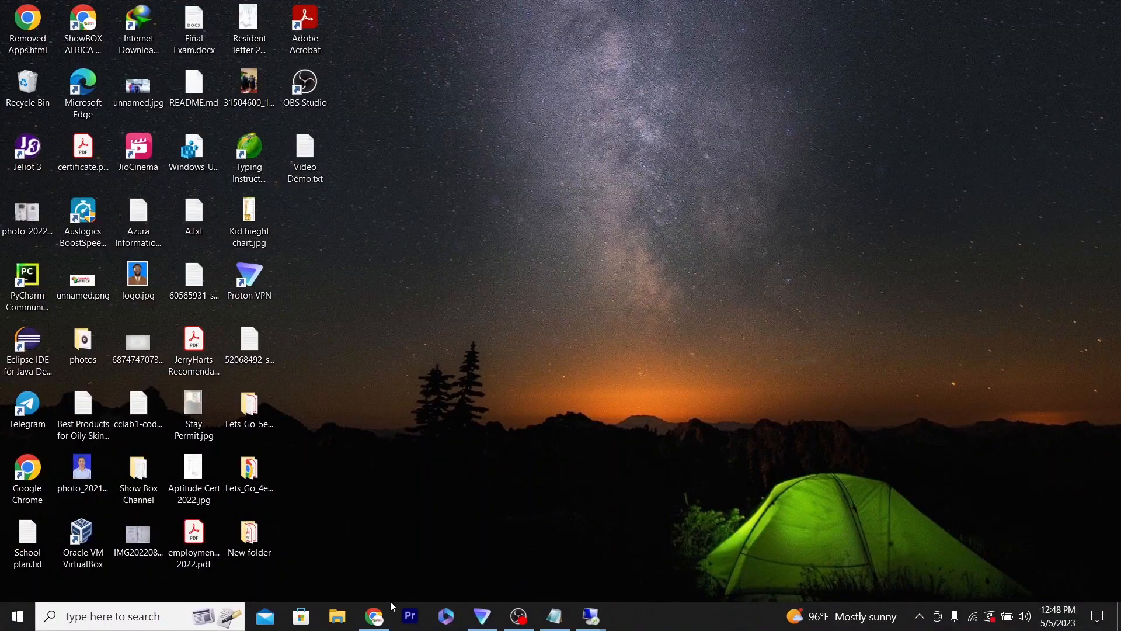
left_click(374, 617)
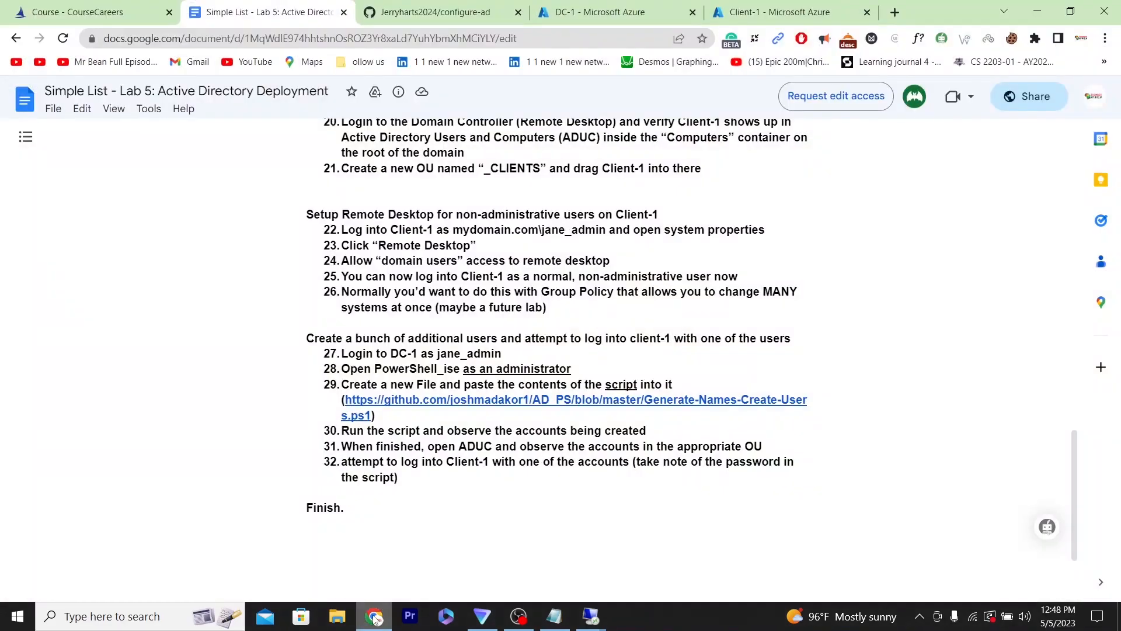
left_click(374, 616)
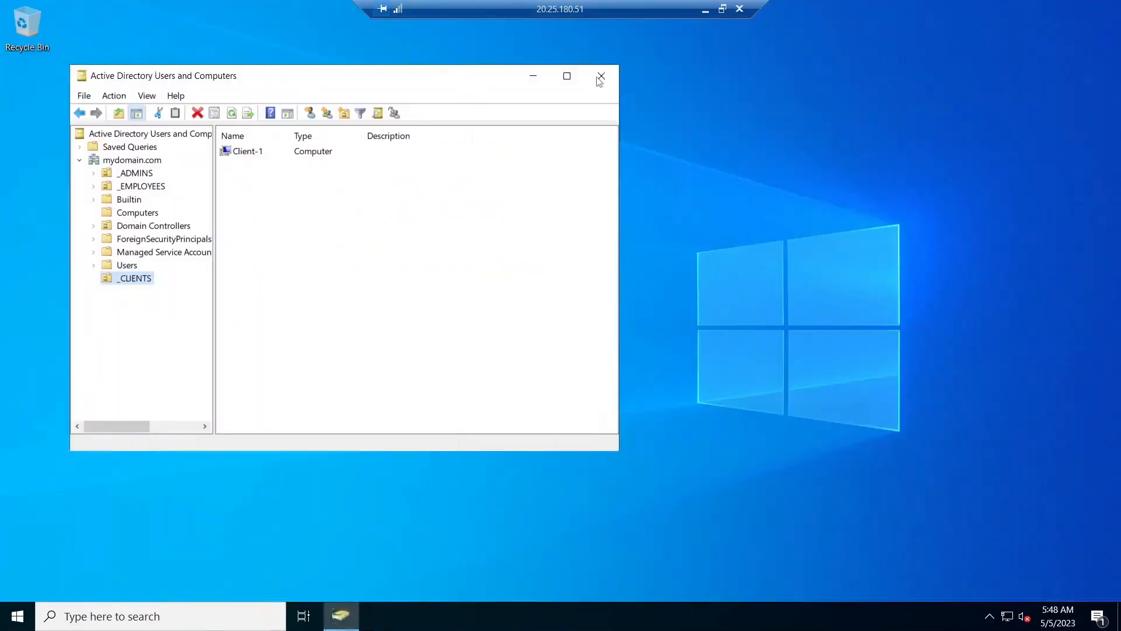
- Close Active Directory Users and Computers and launch Windows PowerShell ISE as administrator, approving the elevation
left_click(600, 78)
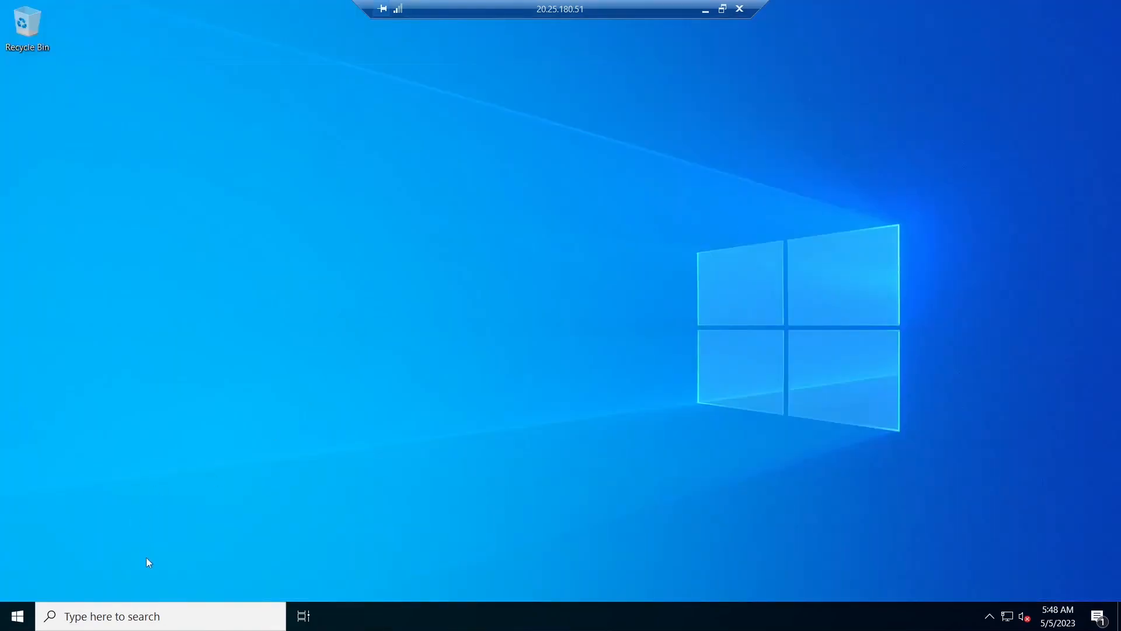
left_click(123, 623)
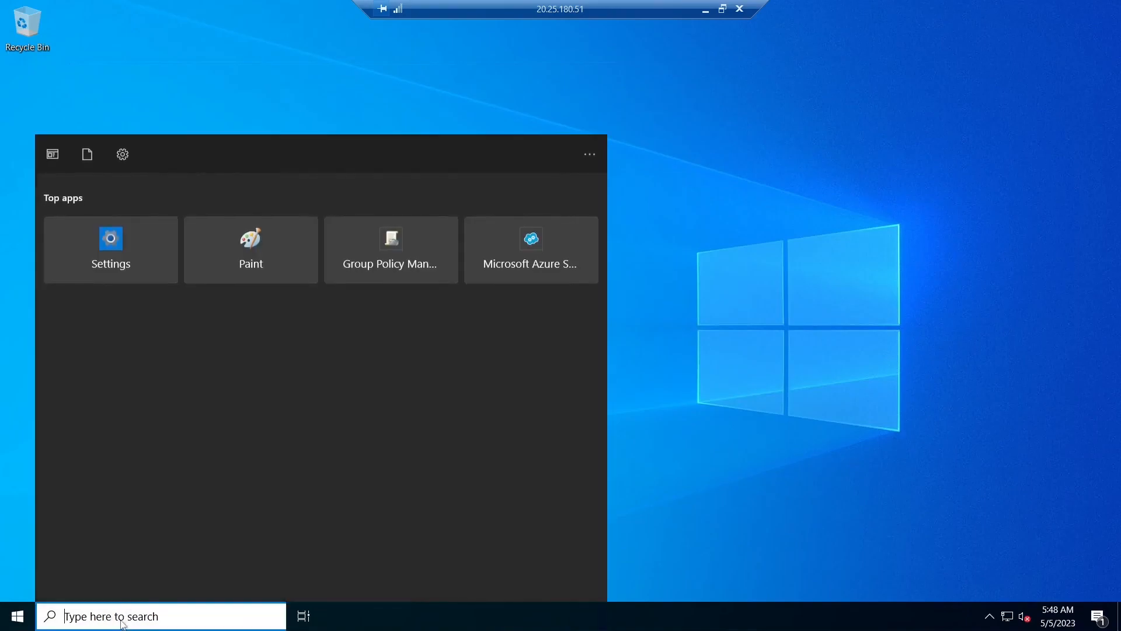
type(";pa")
key("BackSpace")
key("BackSpace")
key("BackSpace")
type("pi")
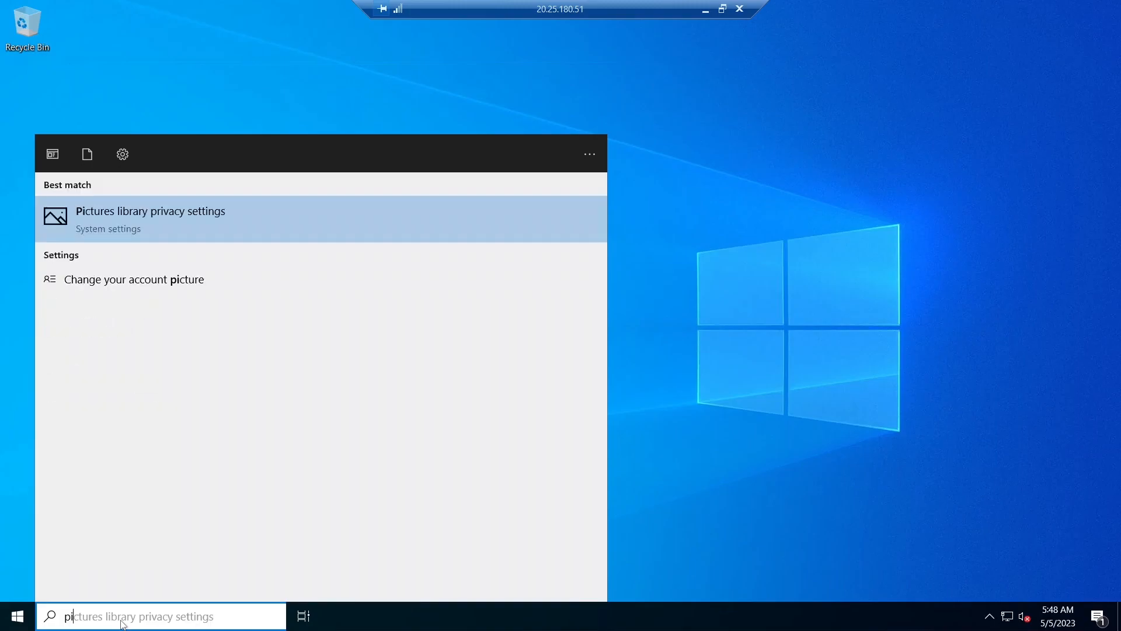
key("BackSpace")
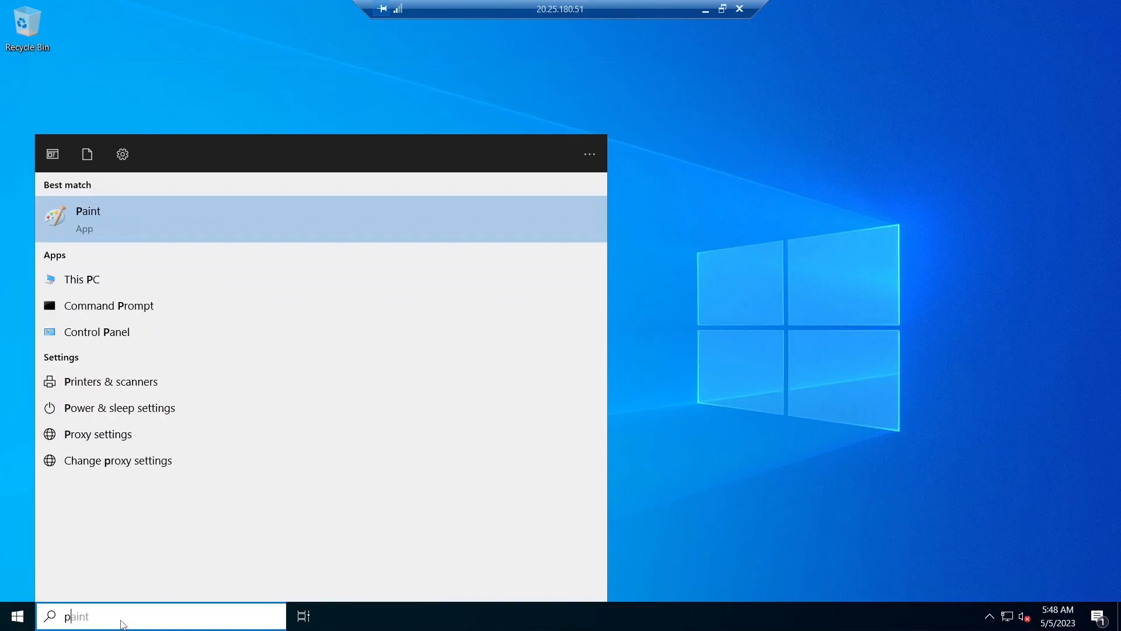
type("owe")
type("r")
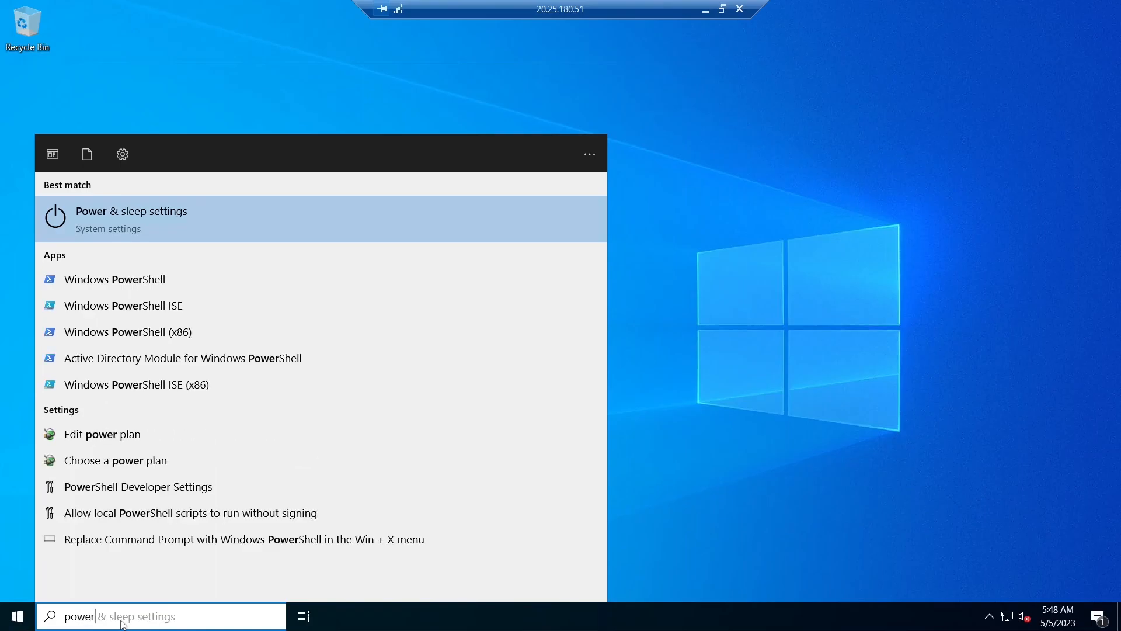
type("sha")
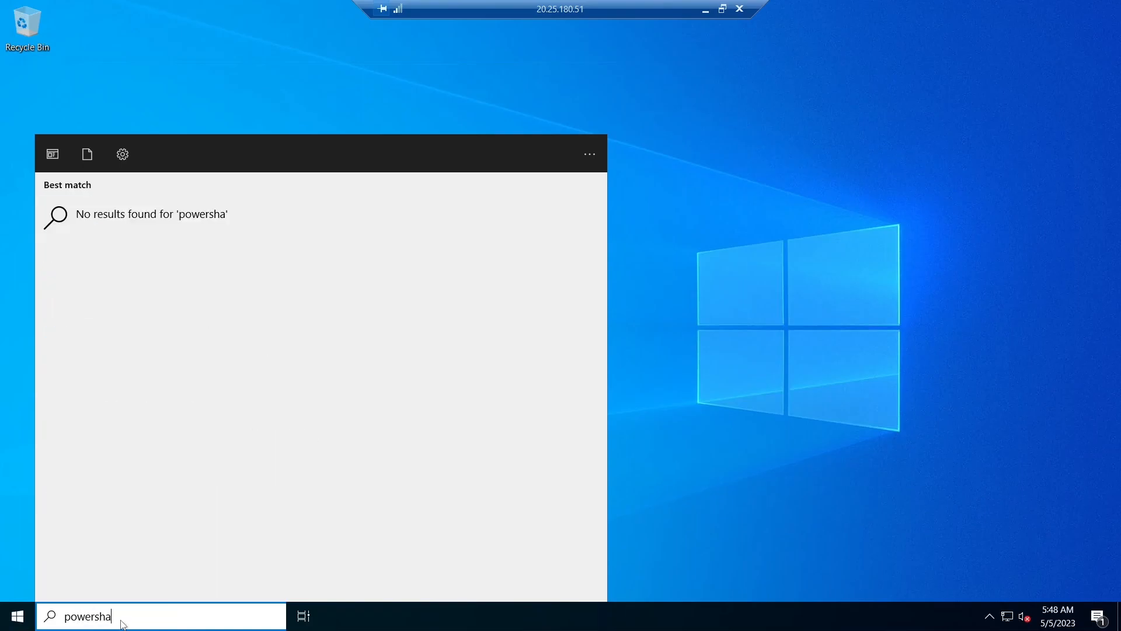
key("BackSpace")
type("ell i")
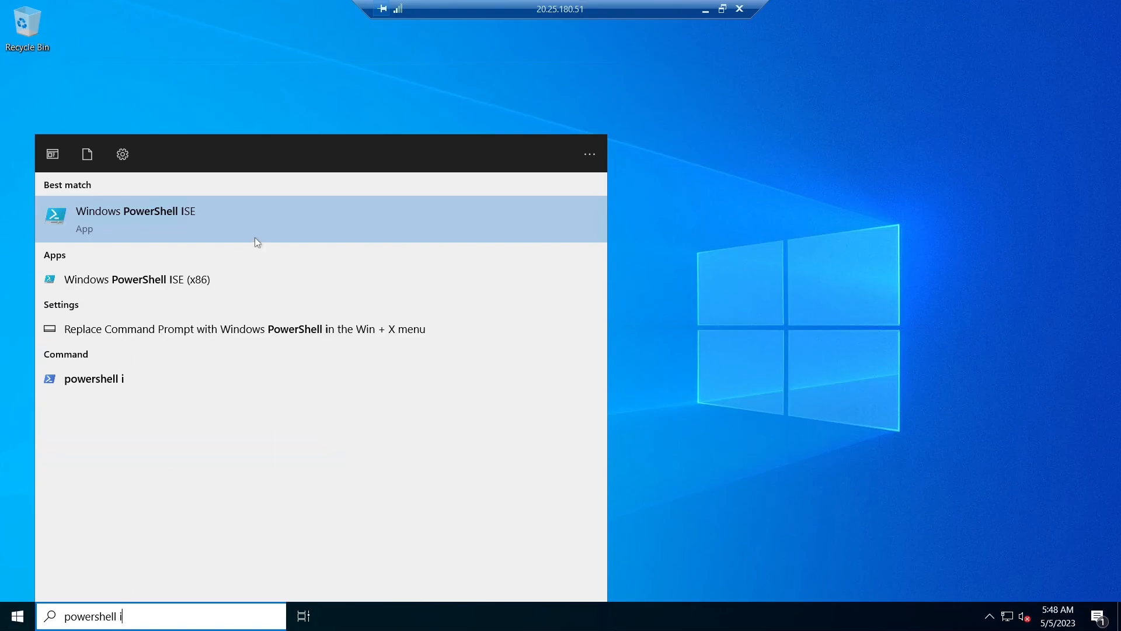
right_click(265, 204)
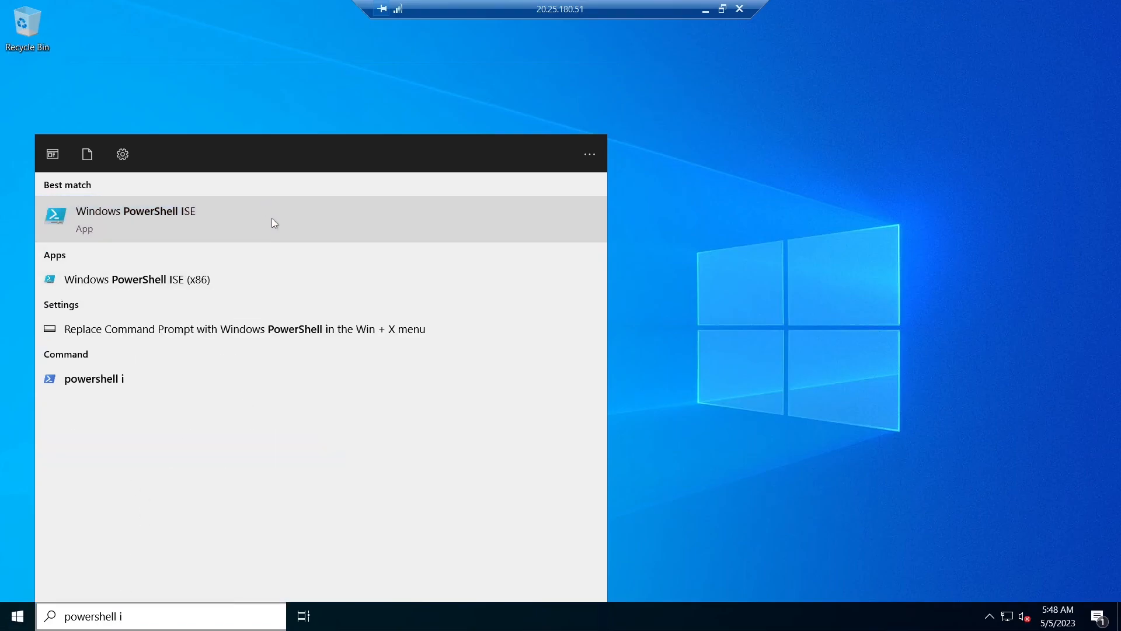
left_click(332, 222)
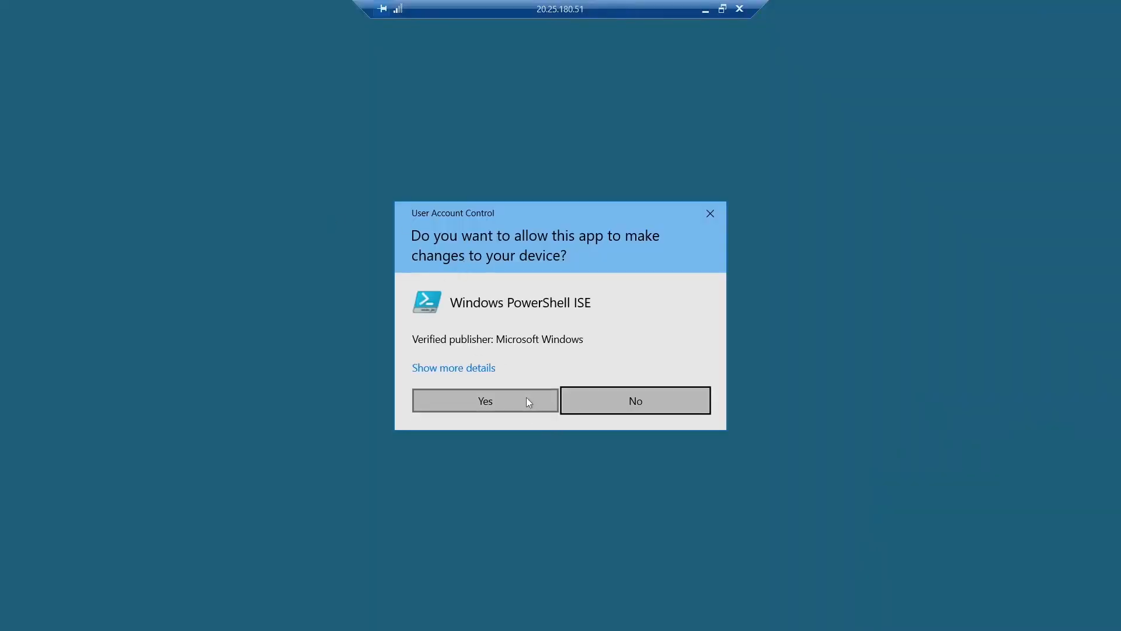
left_click(527, 400)
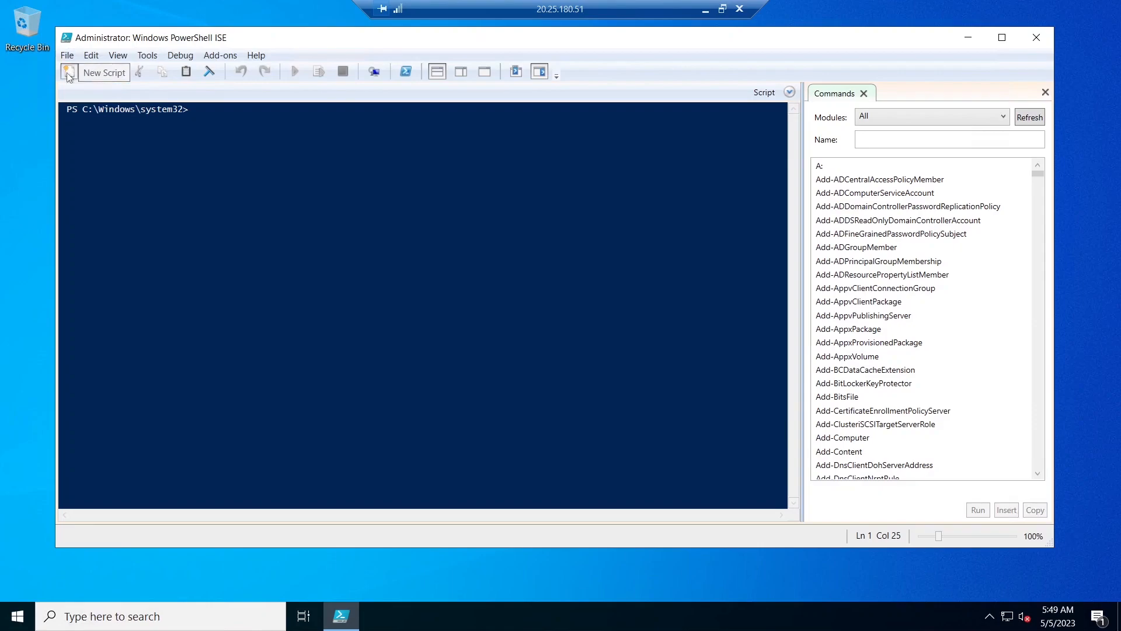
- Create a blank script in PowerShell ISE and paste in the Generate-Names-Create-Users.ps1 code copied from its GitHub page in Chrome
left_click(69, 75)
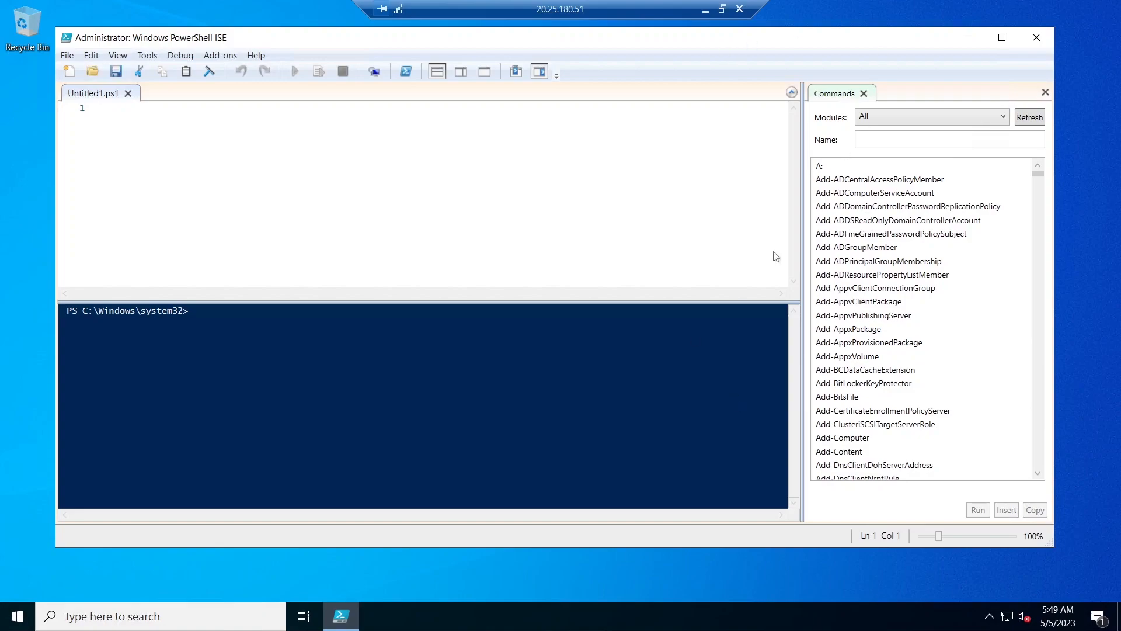
left_click(706, 10)
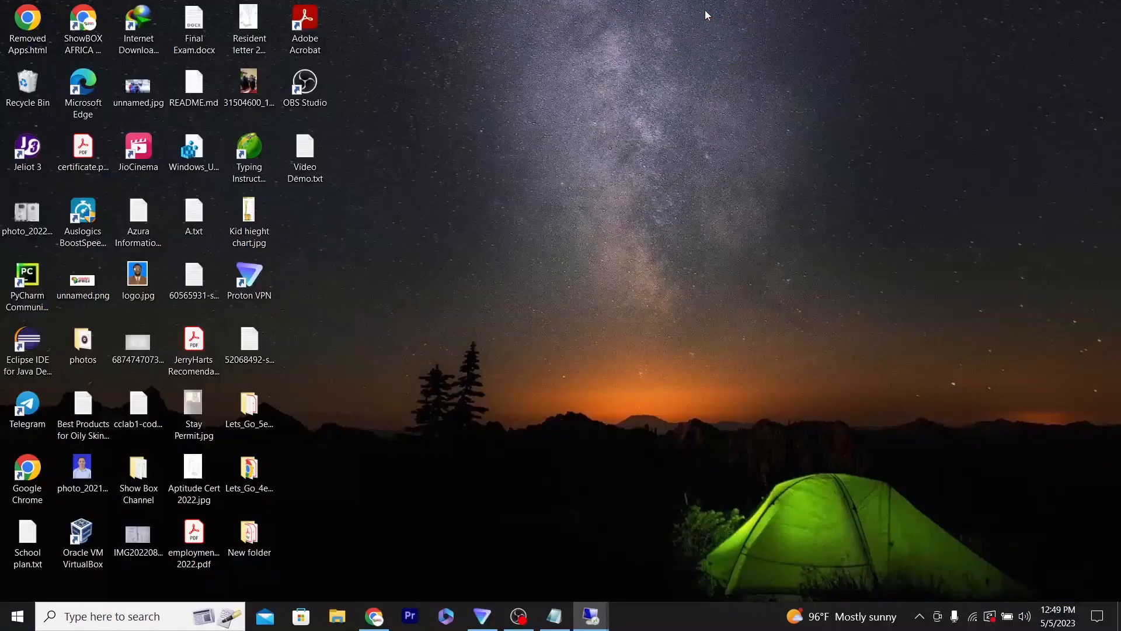
left_click(376, 619)
scroll(1118, 252, "down", 3)
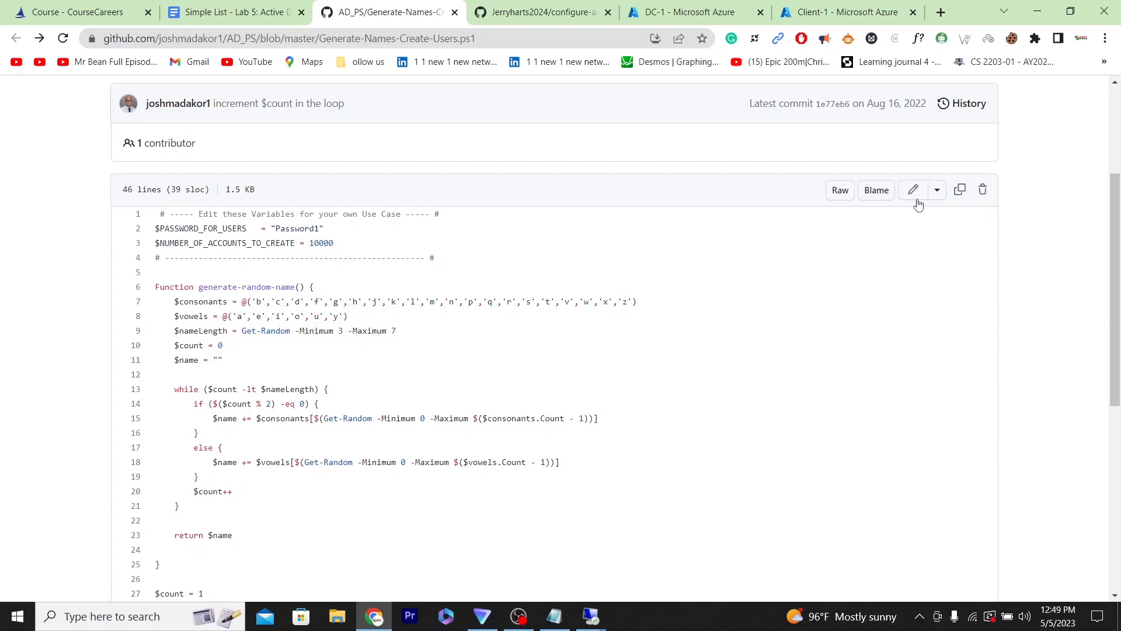
left_click(960, 190)
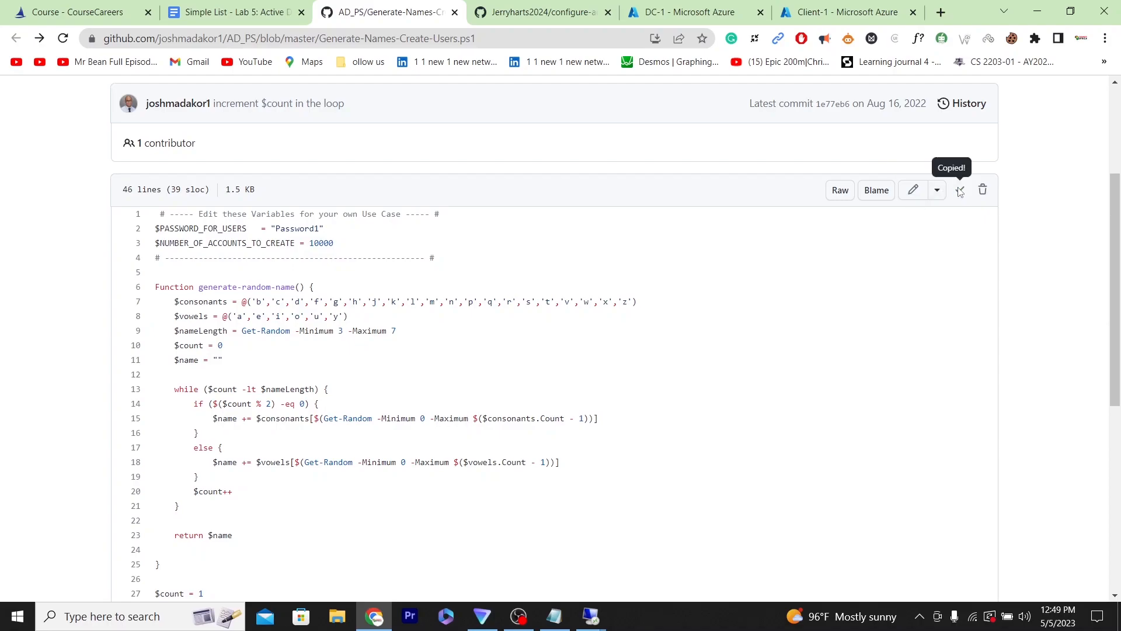
mouse_move(592, 617)
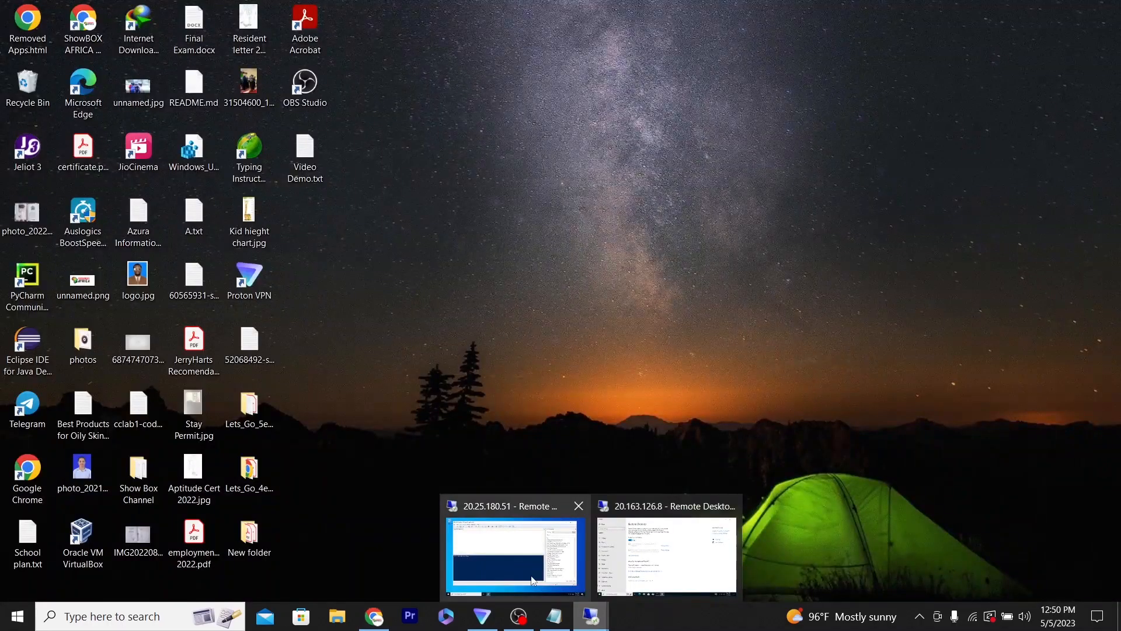
left_click(531, 578)
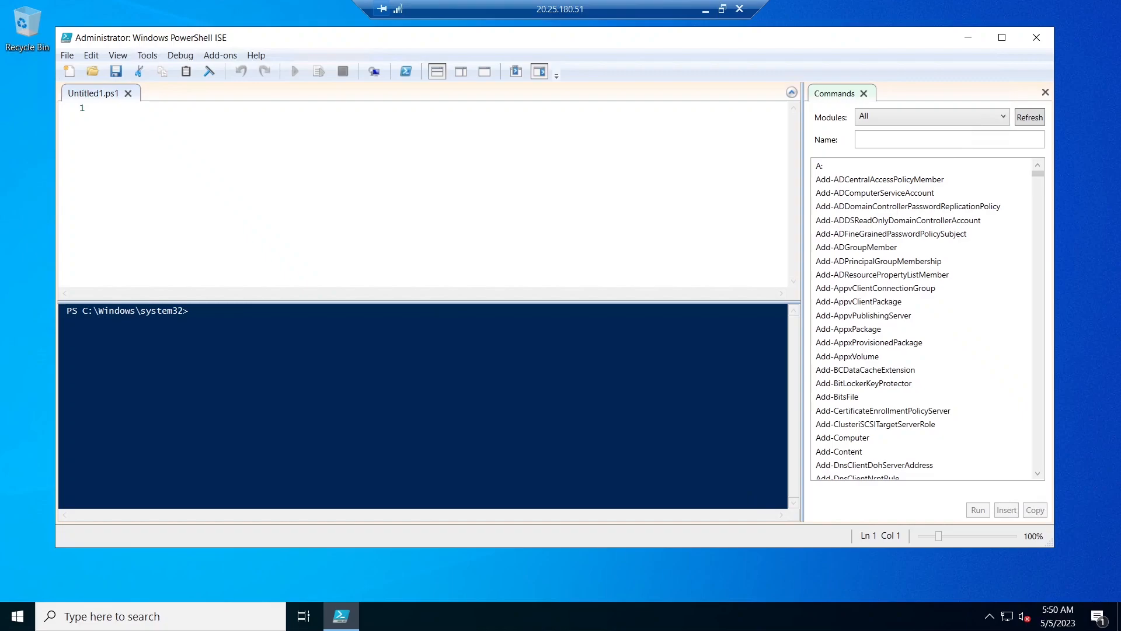
key("ctrl+v")
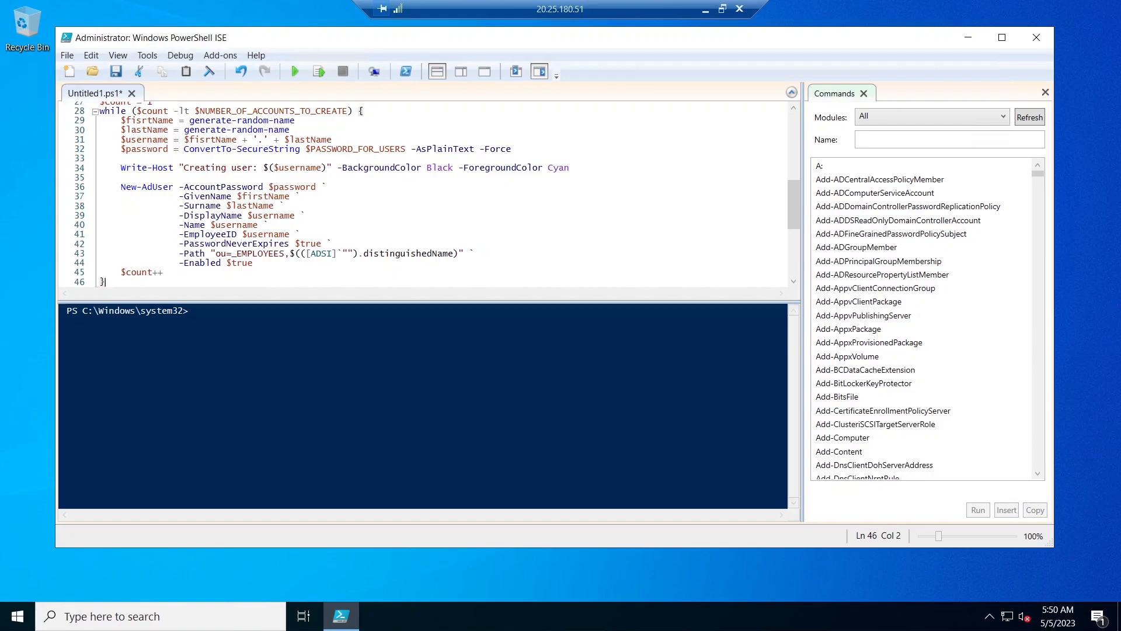
- Replace the default password in the script's $PASSWORD_FOR_USERS variable with the chosen account password
left_click_drag(794, 206, 795, 110)
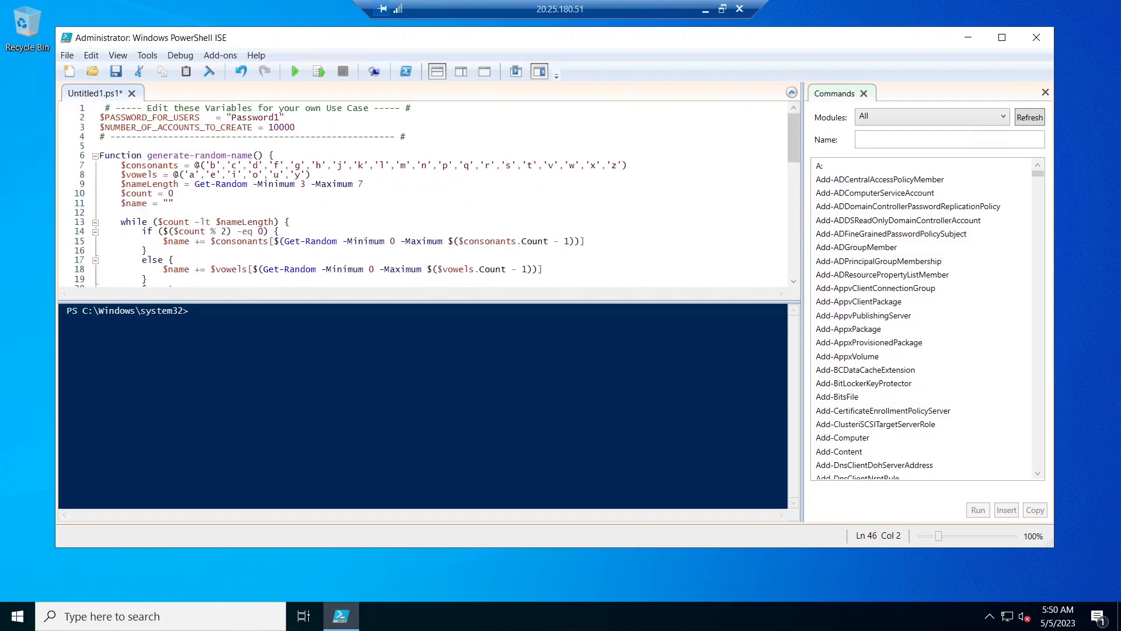
left_click(280, 118)
key("BackSpace")
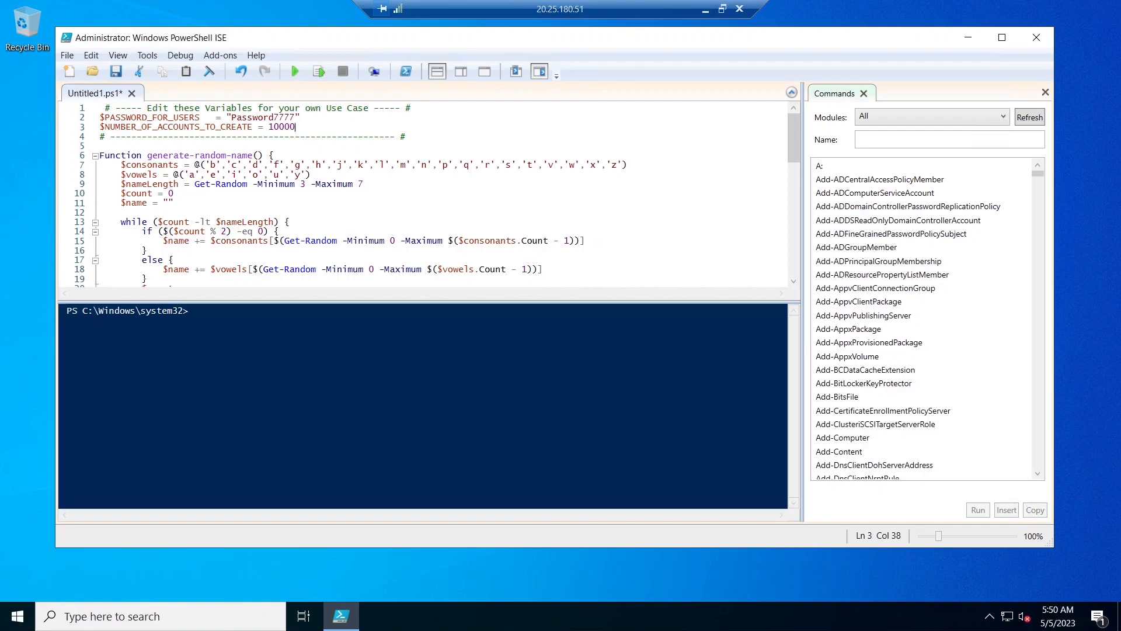
key("shift+Left")
key("shift+Left")
key("shift+Left")
key("shift+Left")
key("Left")
key("BackSpace")
- Look through the rest of the script, open Server Manager and Active Directory Users and Computers, and display the _EMPLOYEES organizational unit
left_click_drag(796, 145, 796, 164)
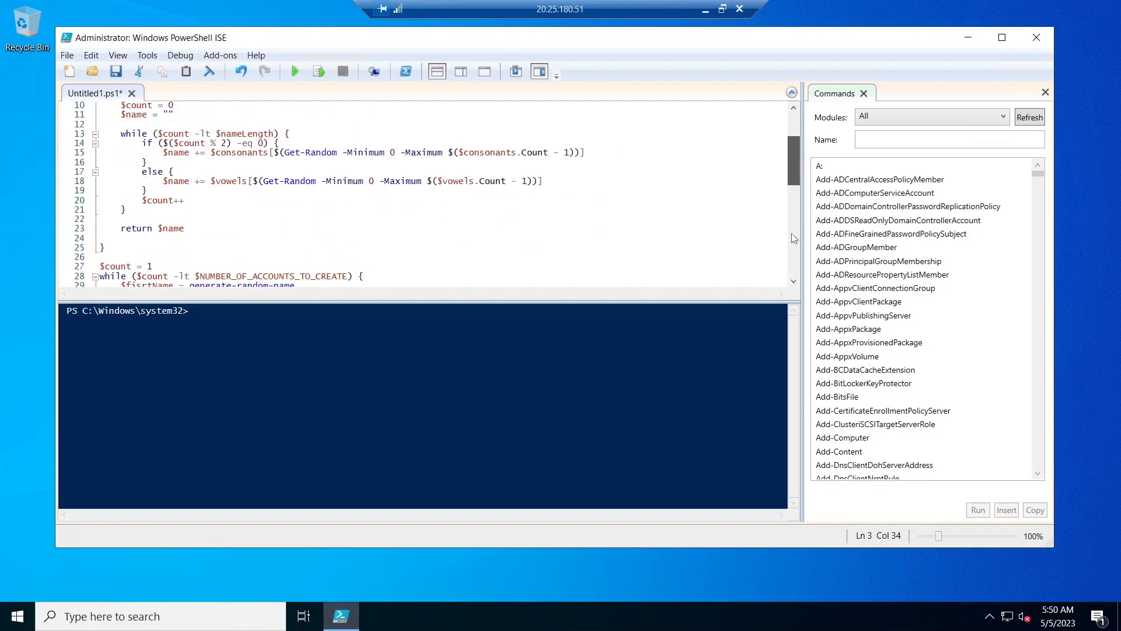
scroll(794, 238, "down", 3)
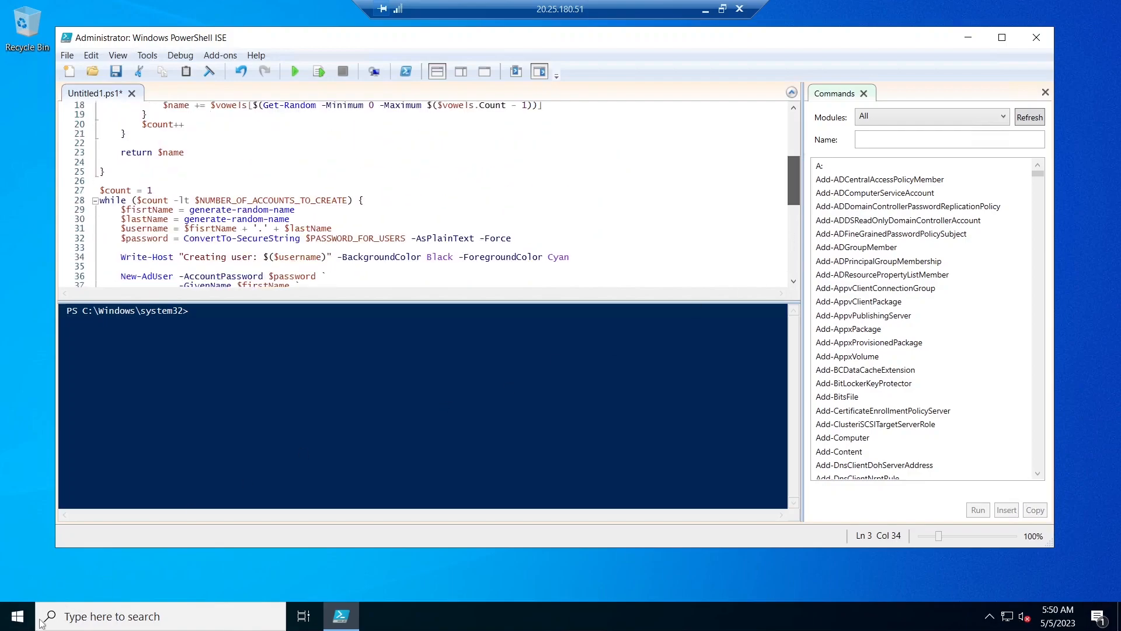
left_click(18, 620)
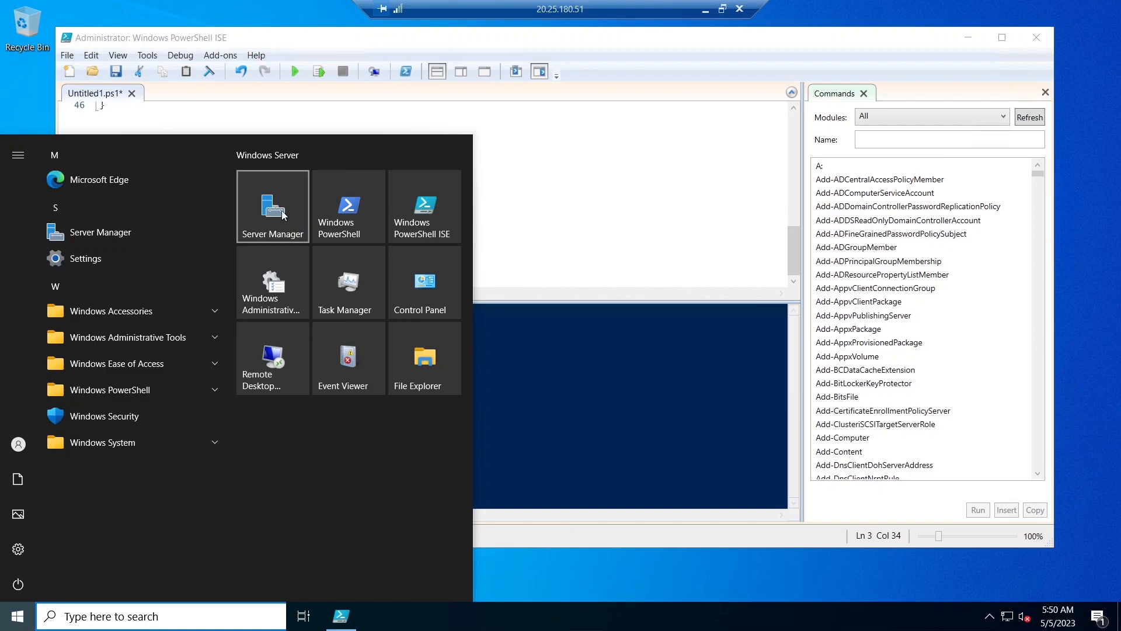
left_click(283, 215)
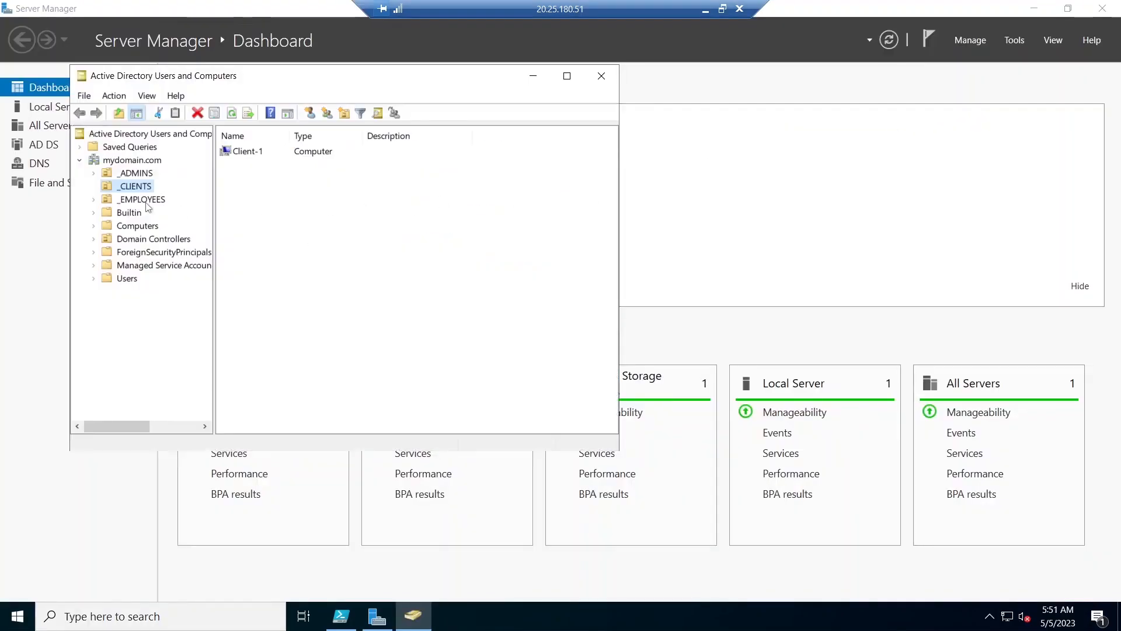
left_click(145, 201)
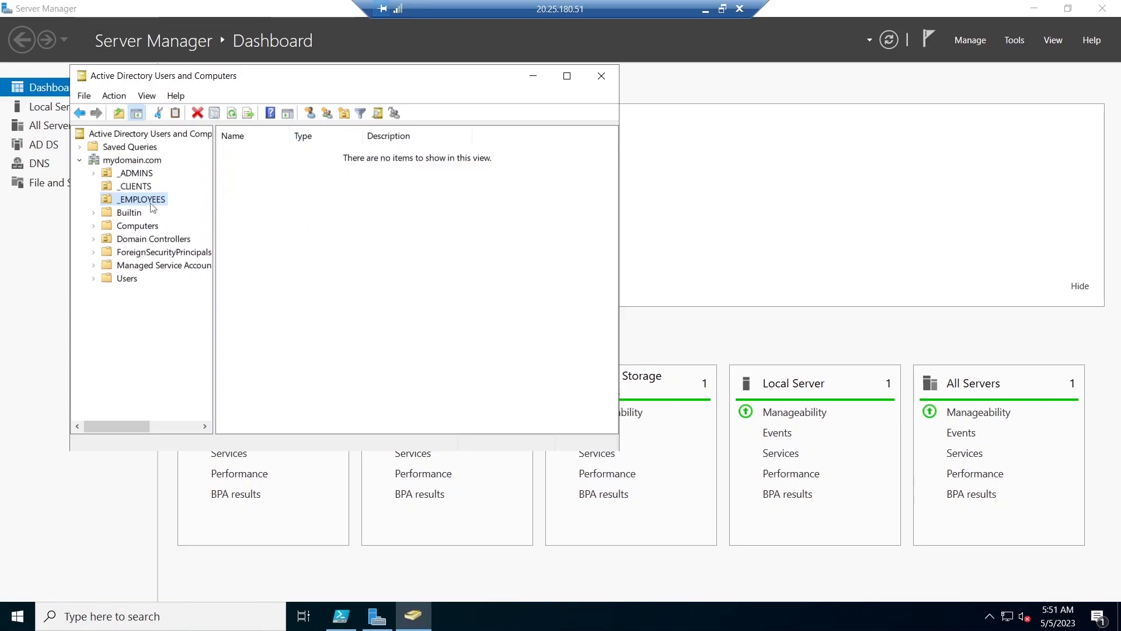
left_click(277, 234)
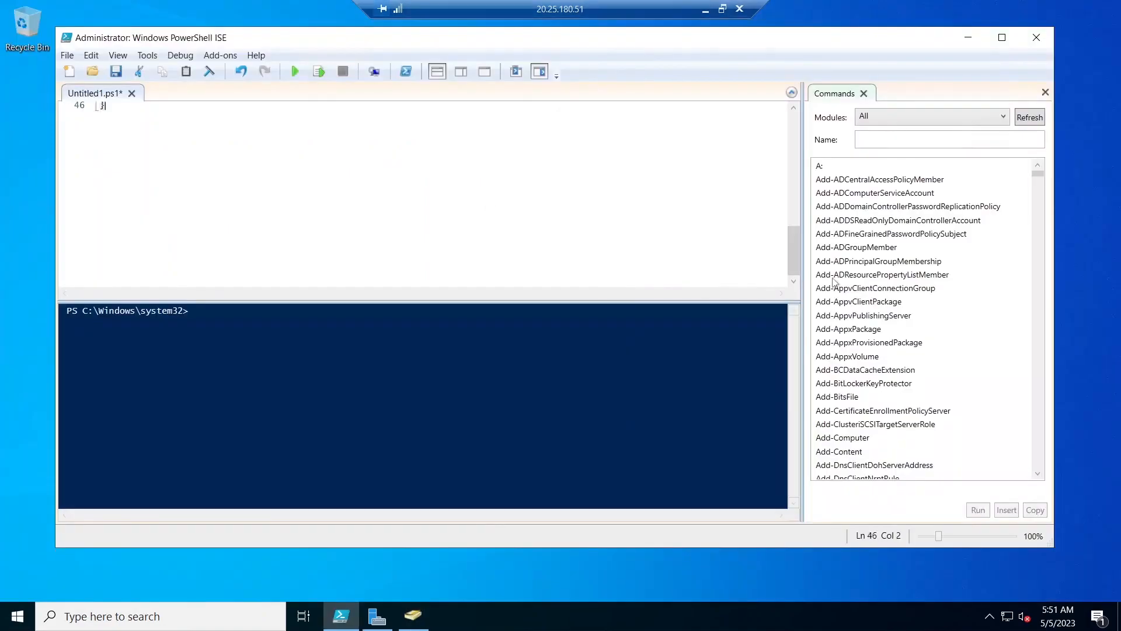
- Check the password and account-count variables at the start of the PowerShell ISE script and run the script
left_click_drag(791, 242, 805, 56)
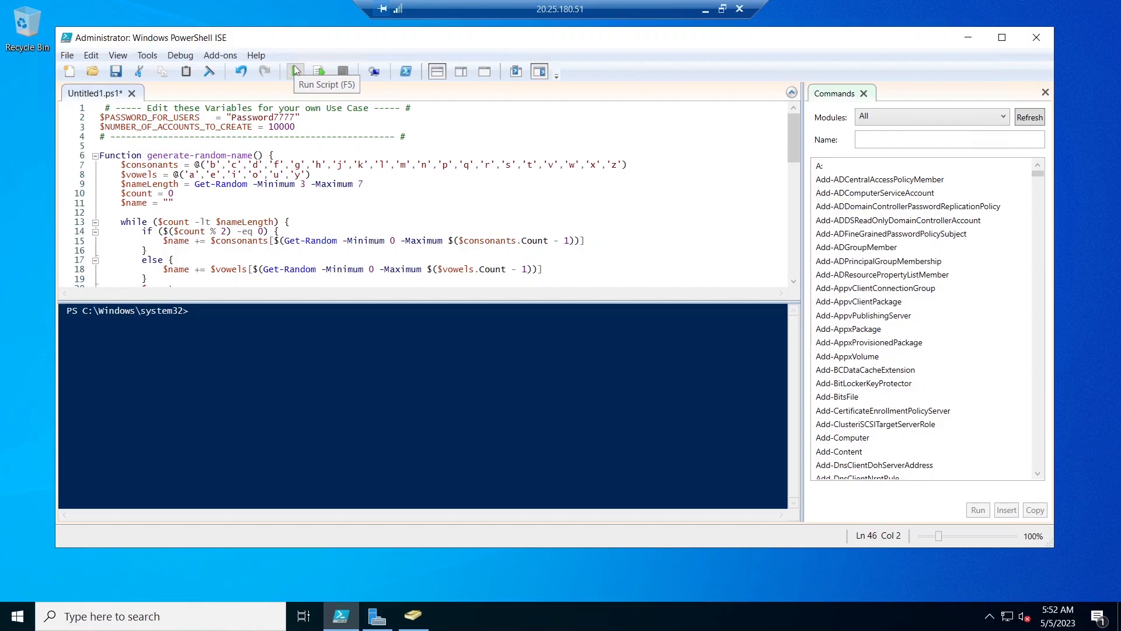
left_click_drag(300, 117, 232, 118)
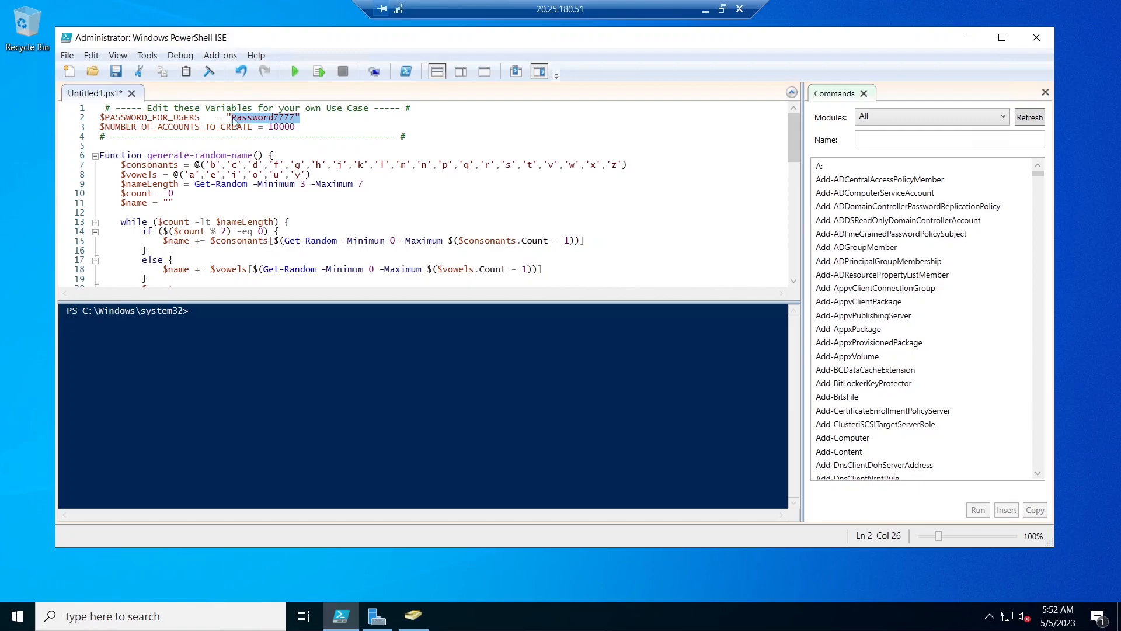
left_click(292, 117)
left_click_drag(296, 127, 269, 126)
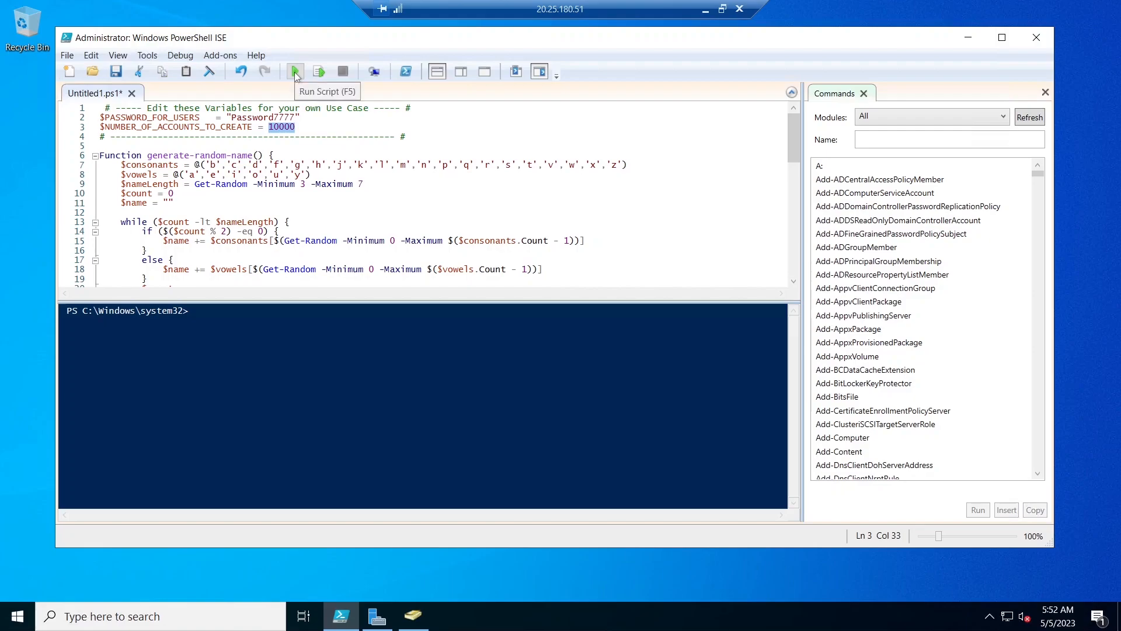
left_click(294, 72)
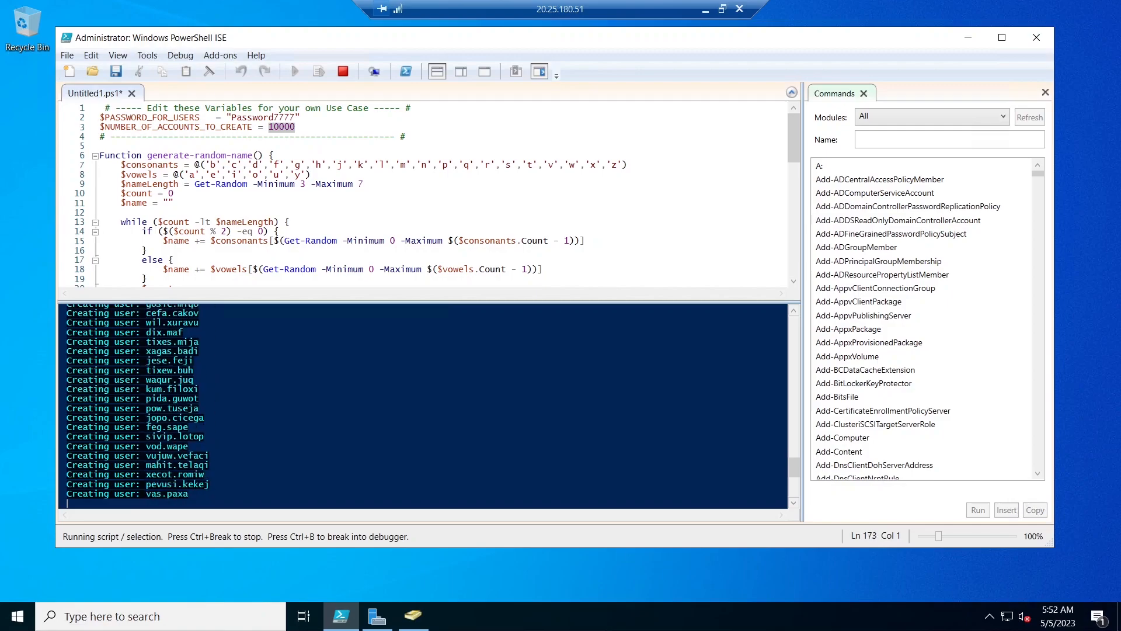
- Minimize PowerShell ISE, refresh the _EMPLOYEES organizational unit in Active Directory Users and Computers, and look over its user accounts
left_click(967, 38)
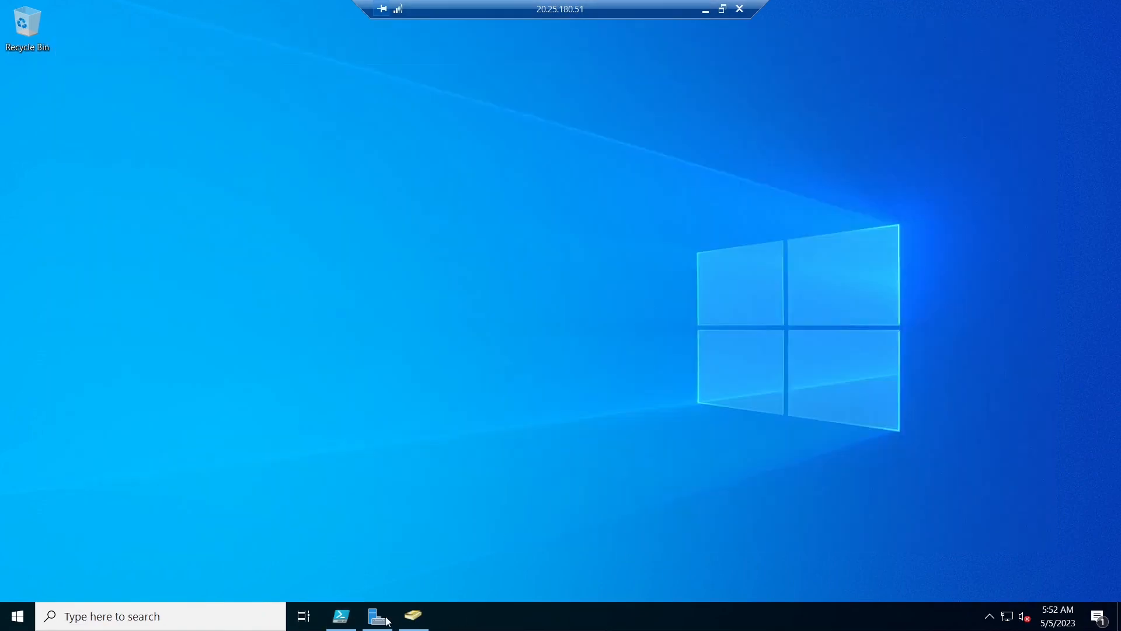
left_click(414, 615)
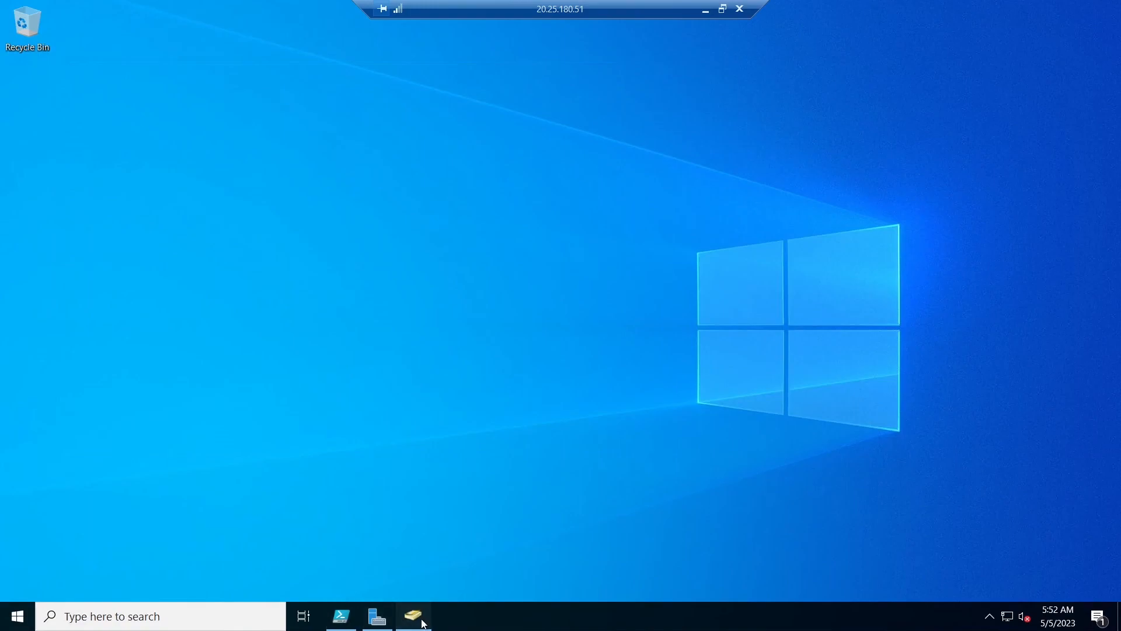
right_click(292, 229)
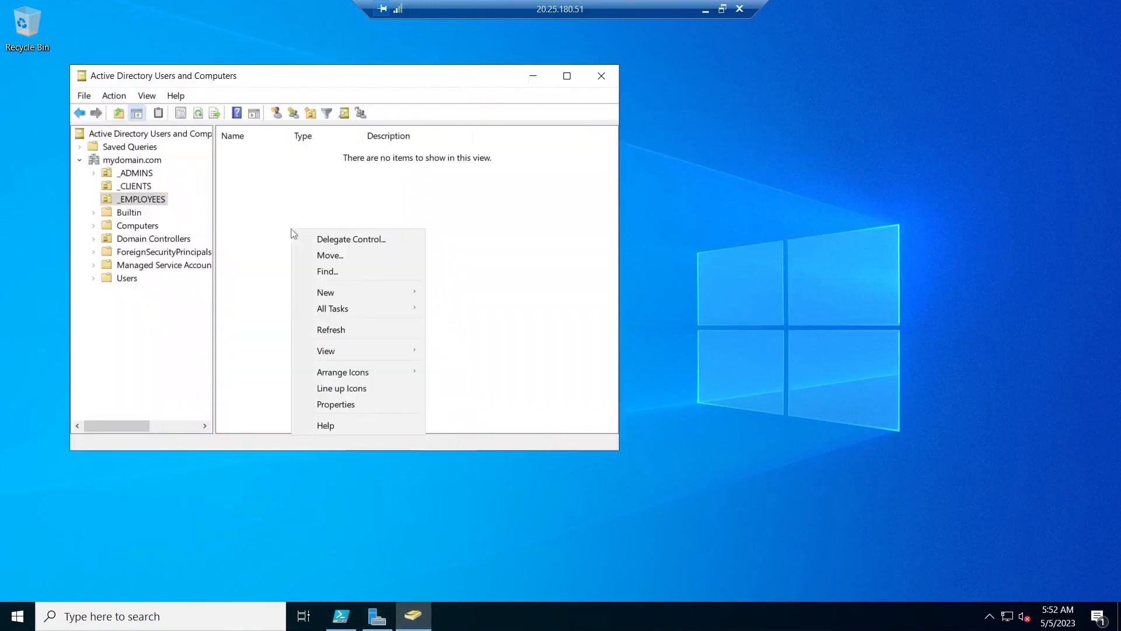
left_click(347, 336)
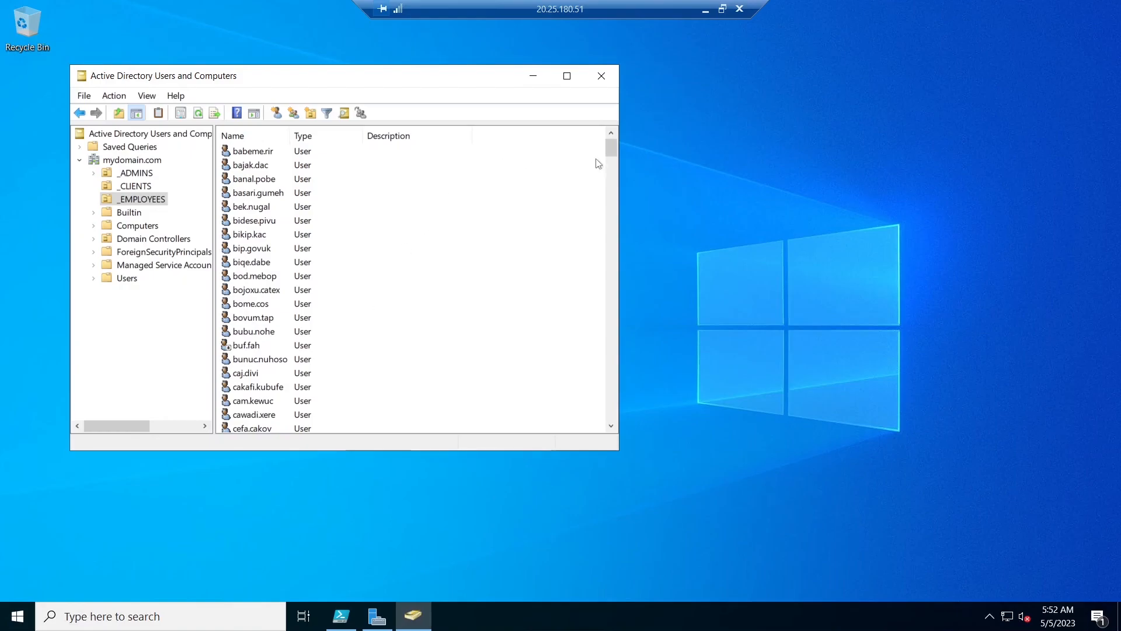
mouse_move(609, 151)
left_mouse_down()
mouse_move(586, 370)
mouse_move(611, 368)
mouse_move(586, 92)
mouse_move(608, 149)
mouse_move(611, 138)
left_mouse_up()
- Open the properties of the first user in _EMPLOYEES and inspect its display name and group memberships
double_click(261, 153)
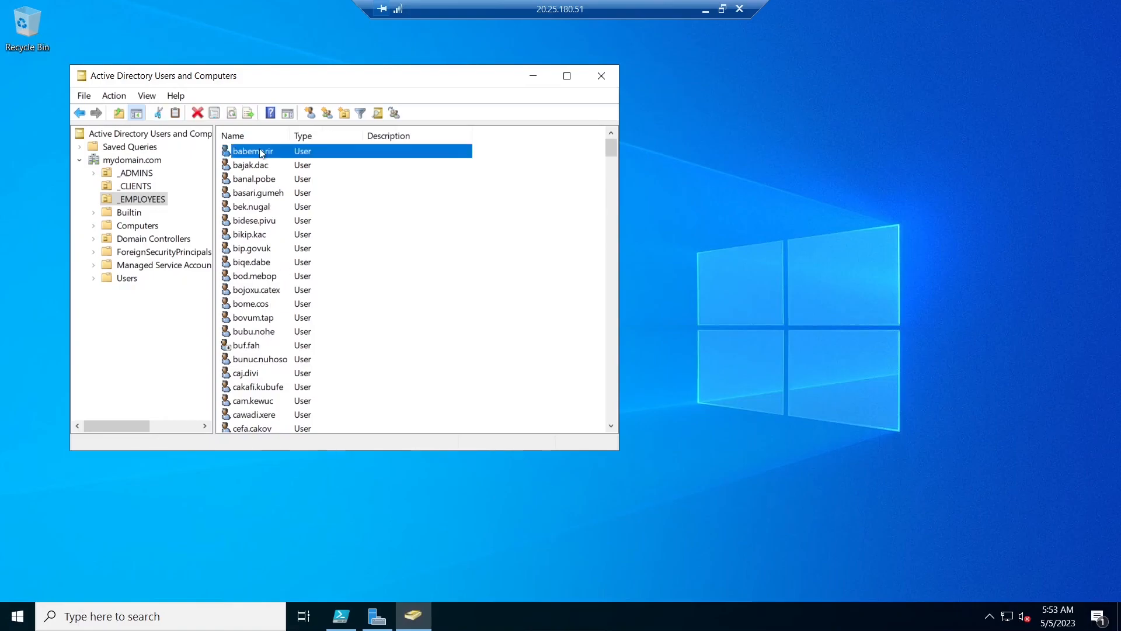
left_click(340, 232)
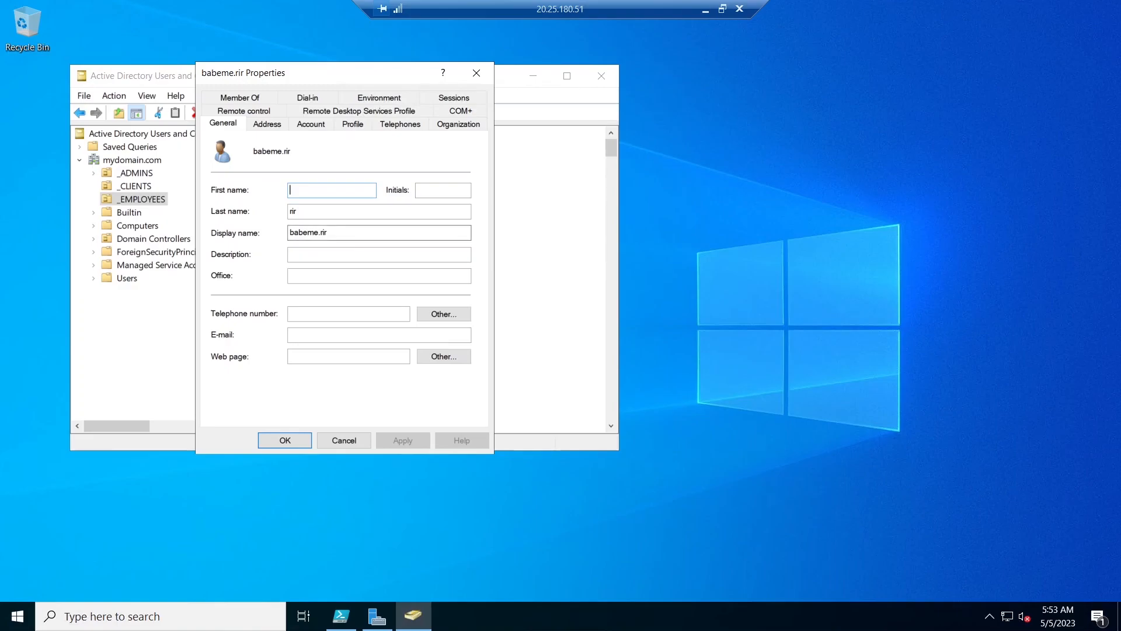
left_click_drag(326, 232, 268, 235)
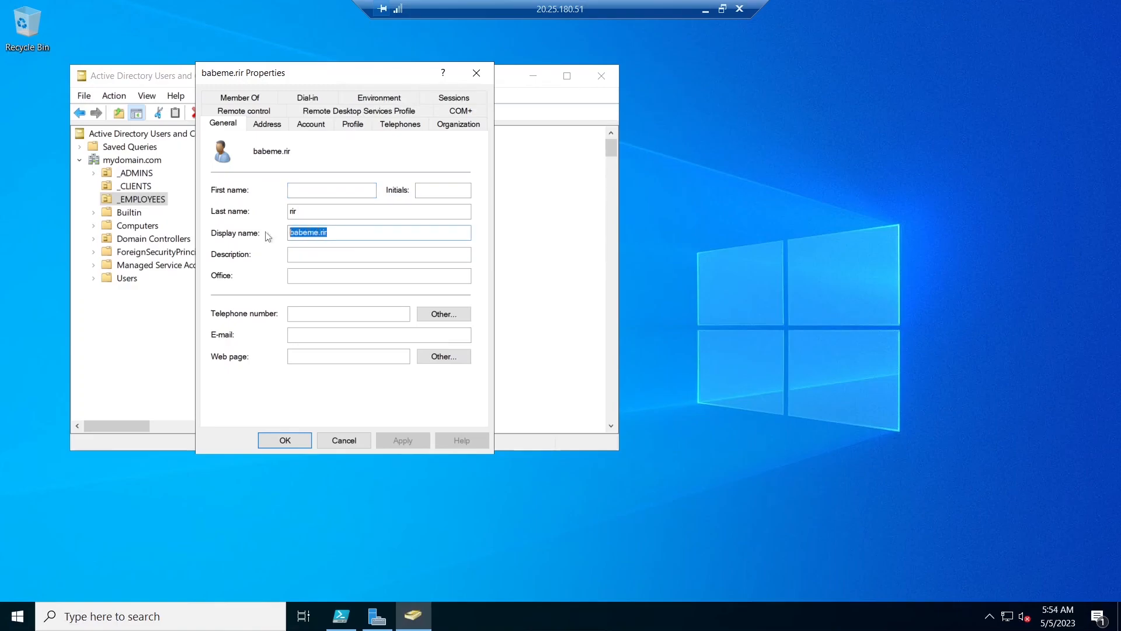
left_click(261, 98)
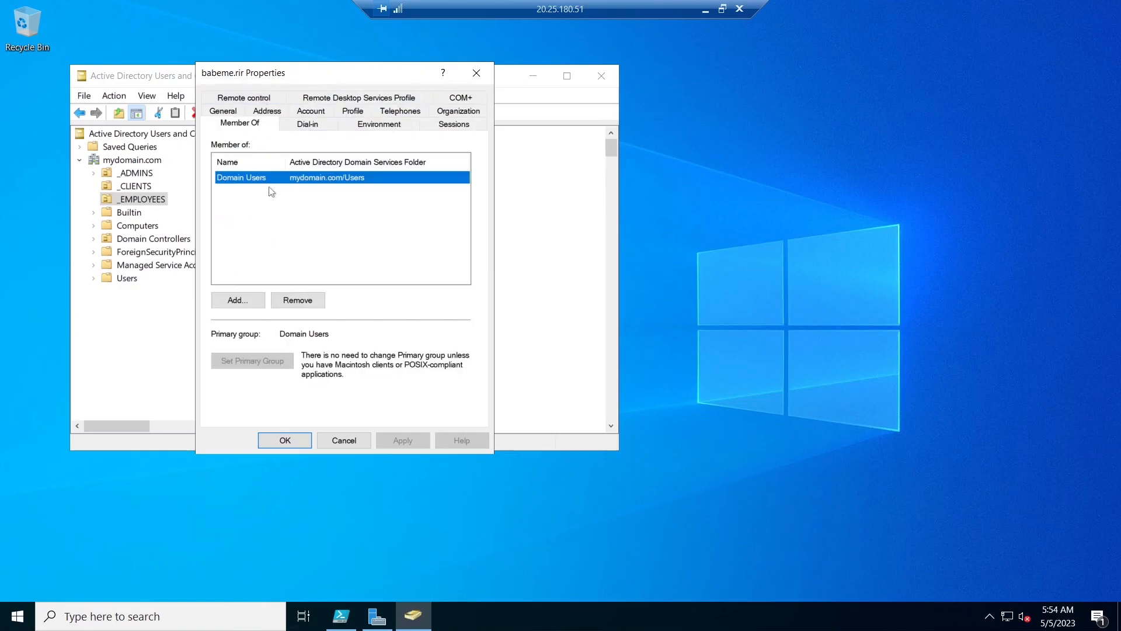
- Recheck the group membership of the first _EMPLOYEES user and select its display name in the general properties
left_click(235, 124)
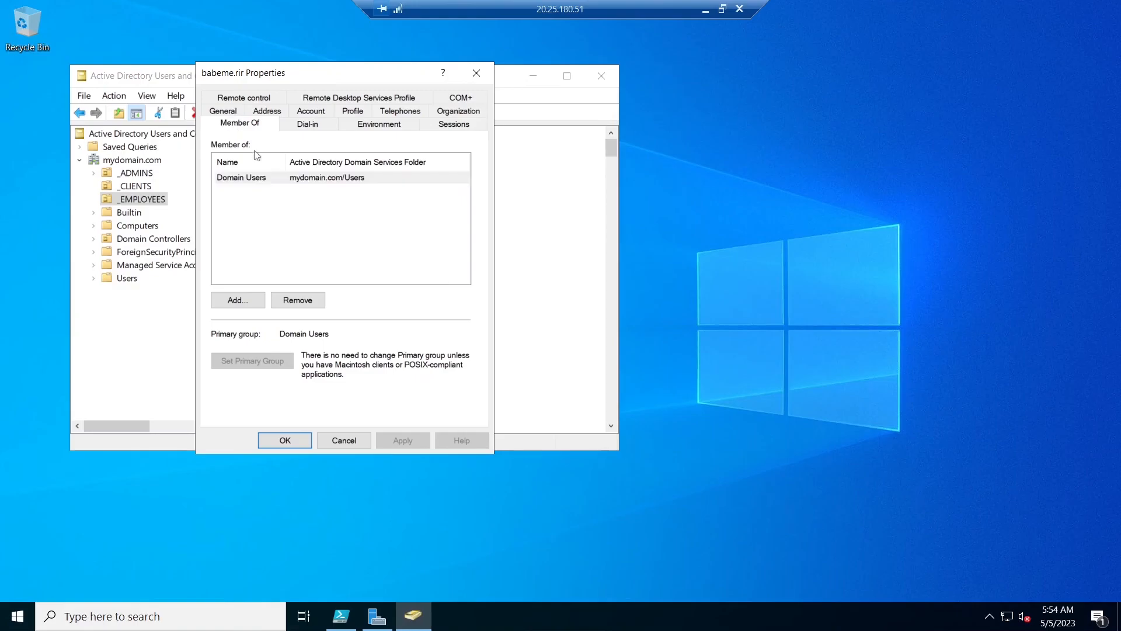
left_click(223, 111)
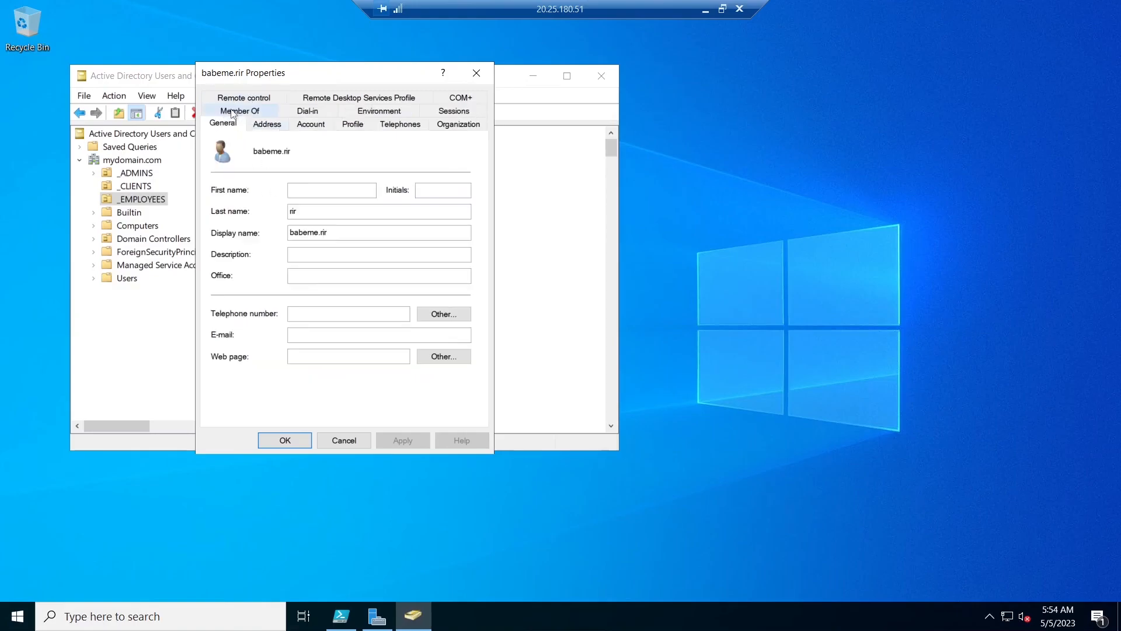
left_click_drag(359, 237, 215, 236)
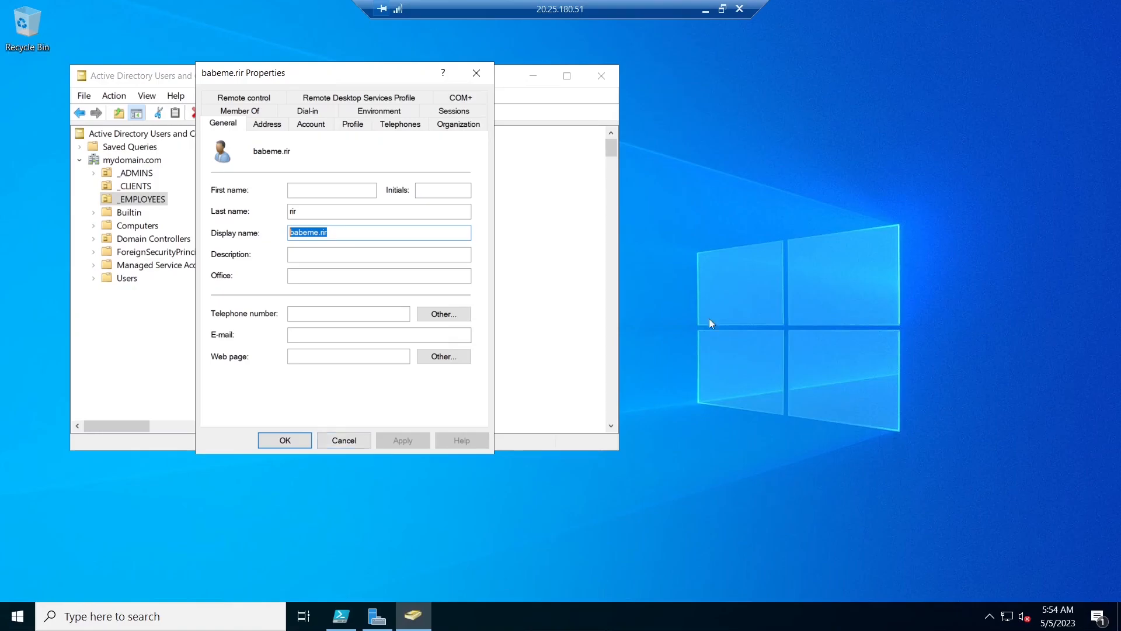
- Minimize the DC-1 session, switch to the Client-1 remote session at 20.163.126.8, and disconnect from it
left_click(705, 8)
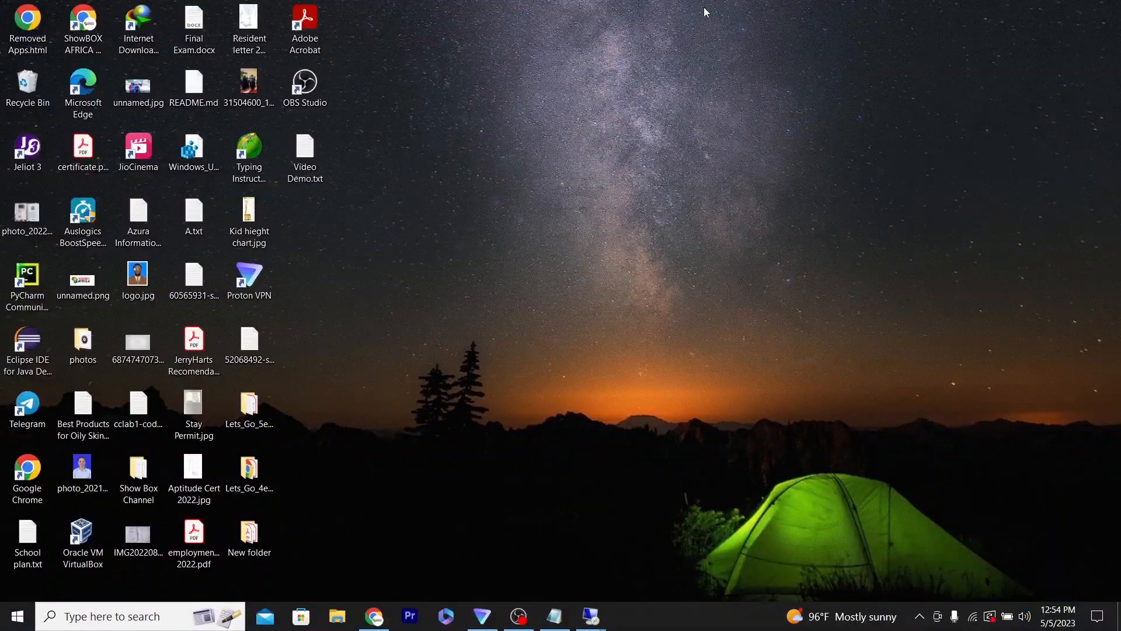
mouse_move(593, 612)
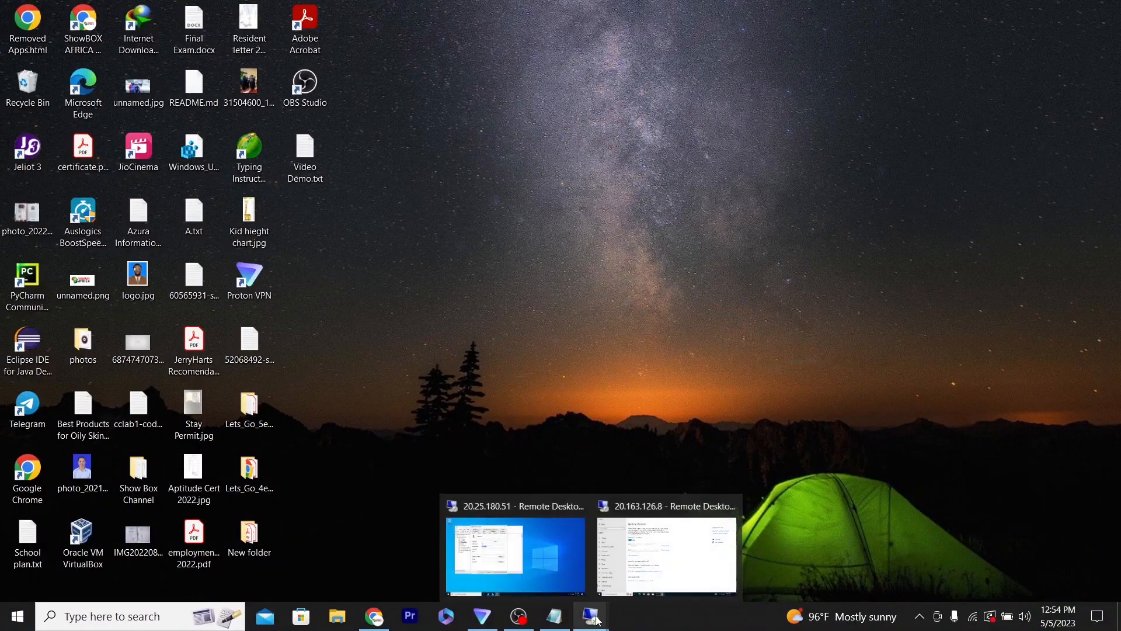
left_click(635, 575)
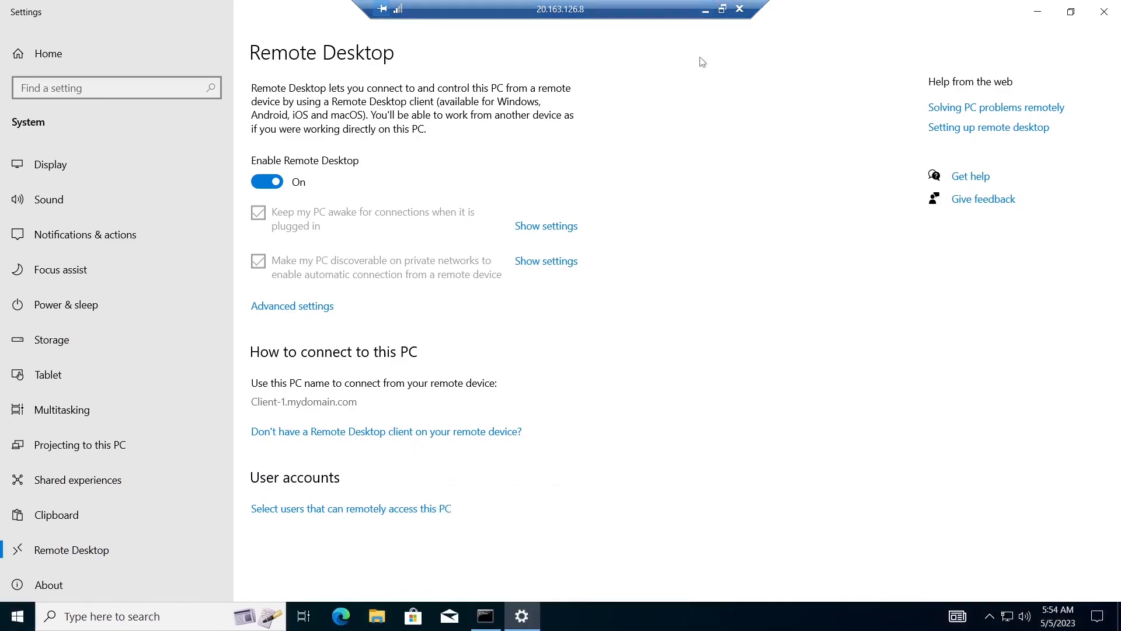
left_click(740, 9)
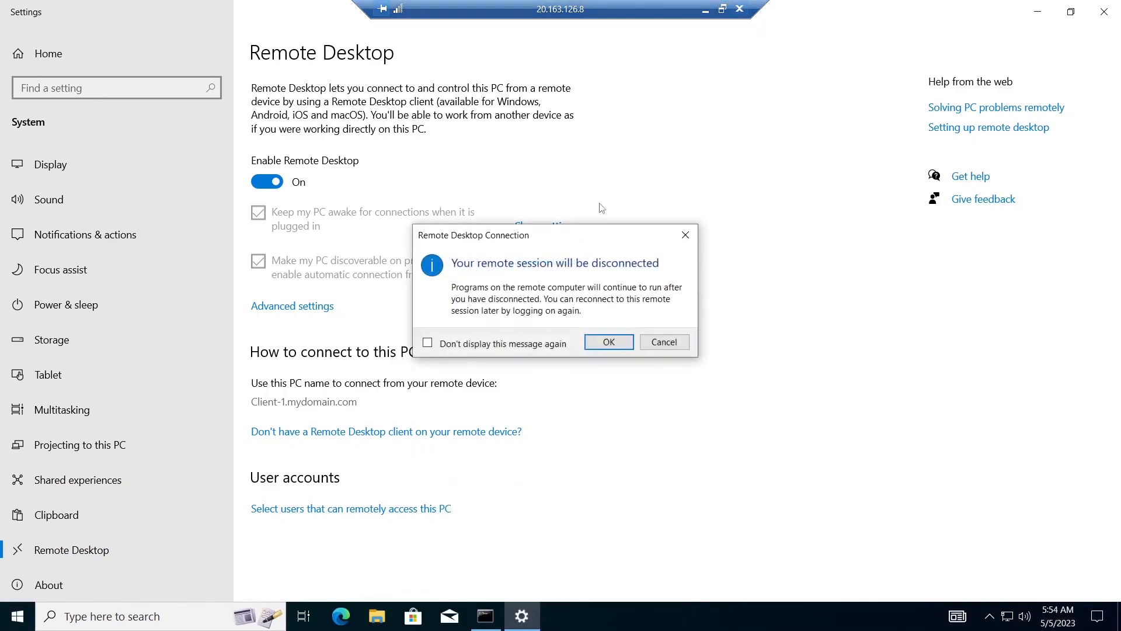
left_click(609, 343)
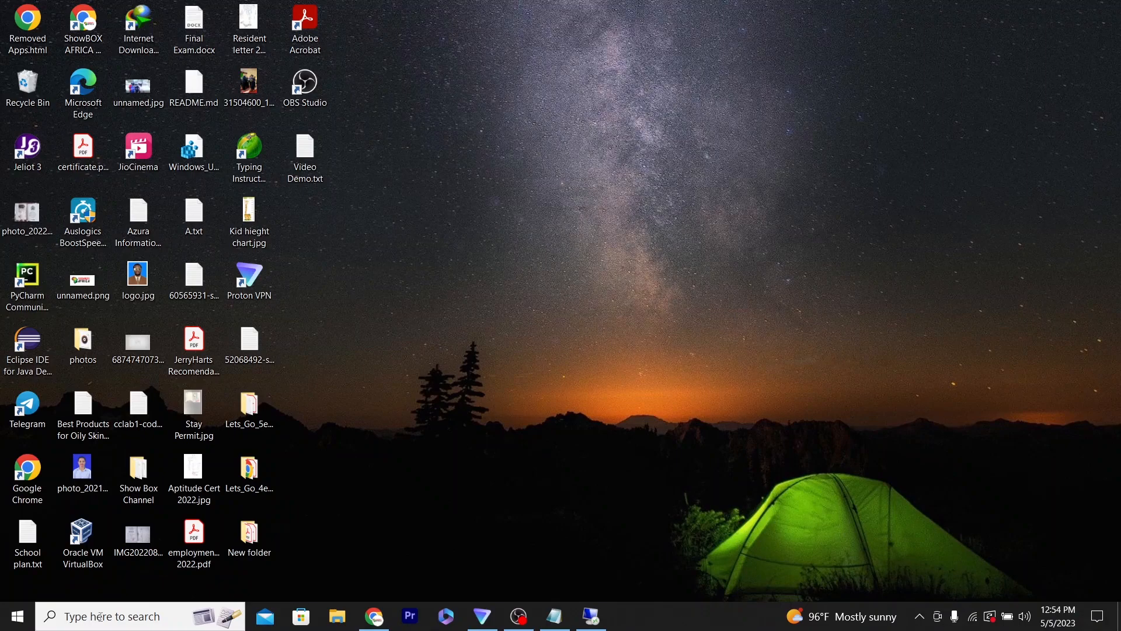
- Open Remote Desktop Connection for 20.163.126.8 and try to connect with the saved credentials, declining the connection
left_click(17, 616)
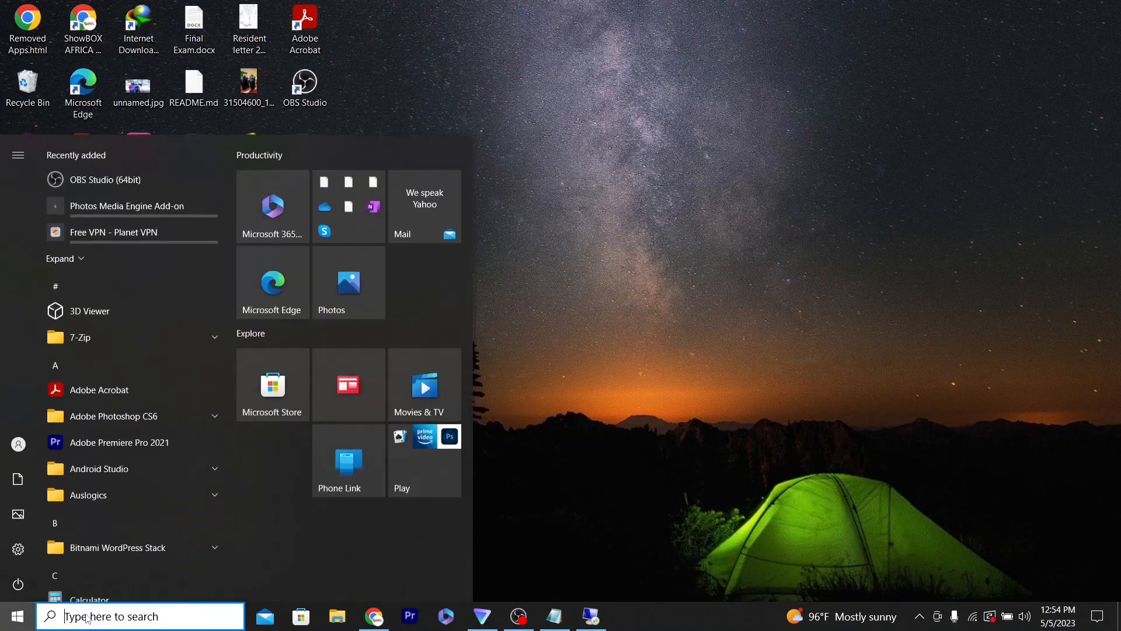
left_click(87, 616)
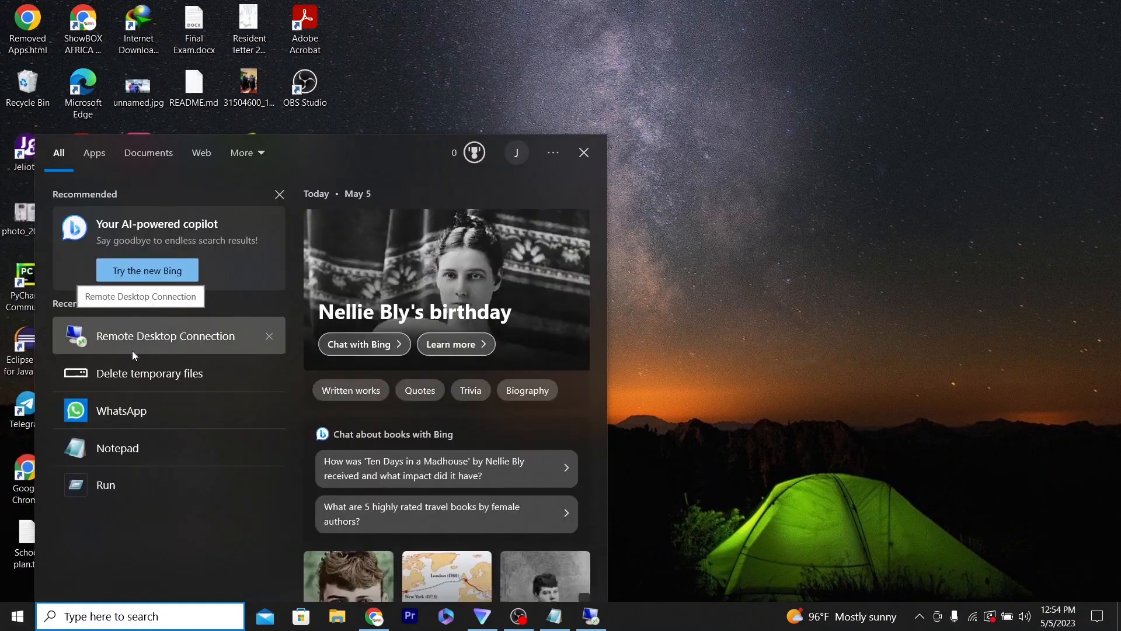
left_click(141, 339)
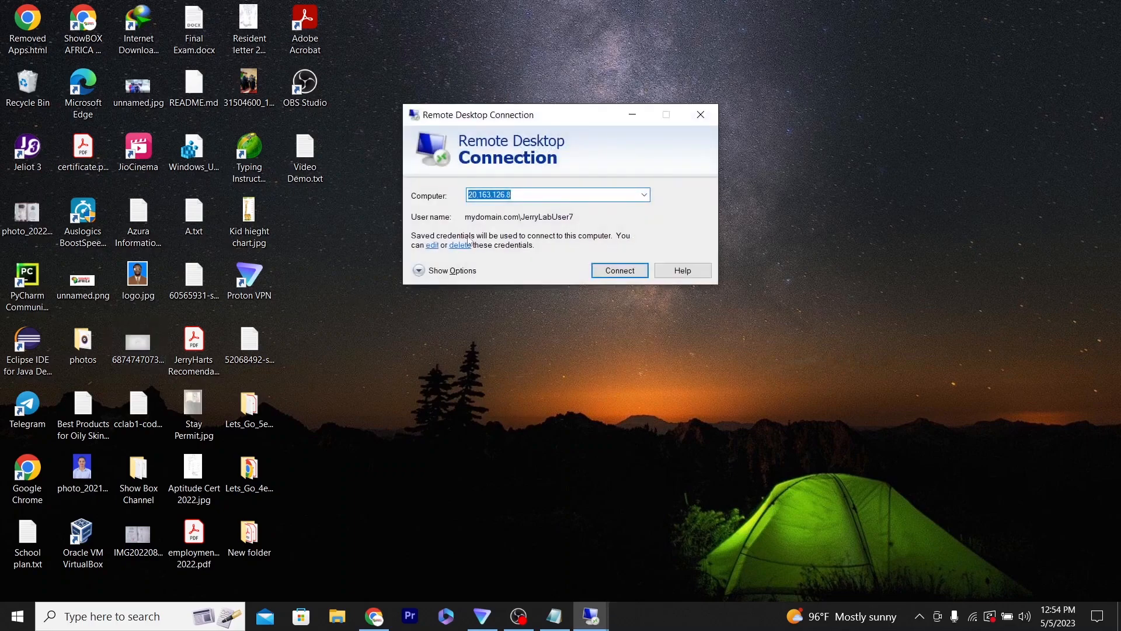
left_click(625, 276)
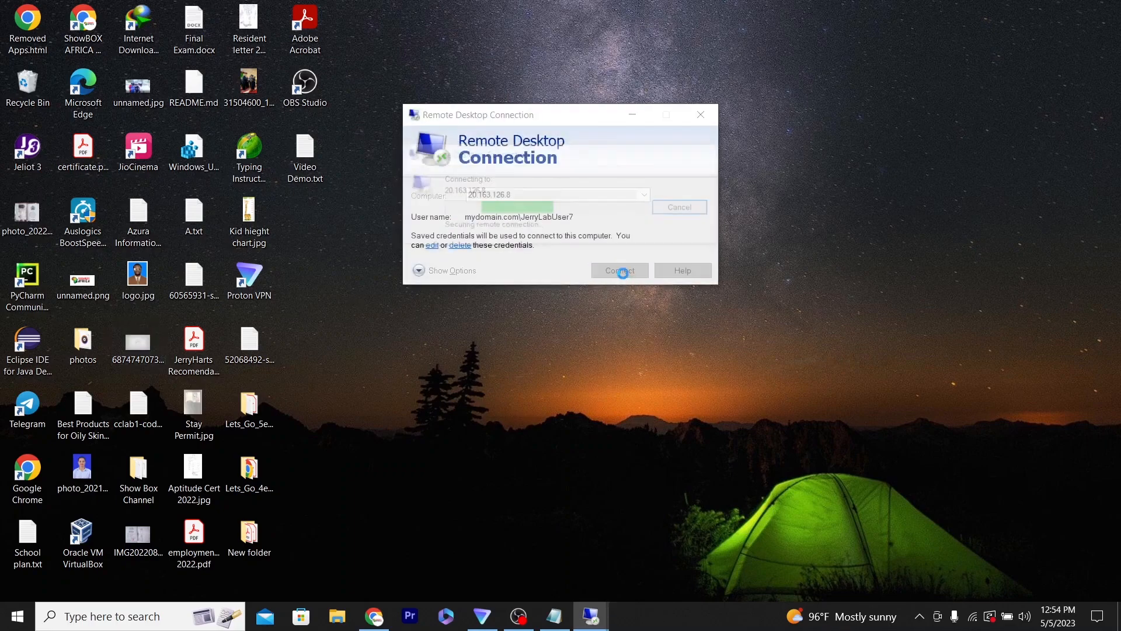
left_click(656, 319)
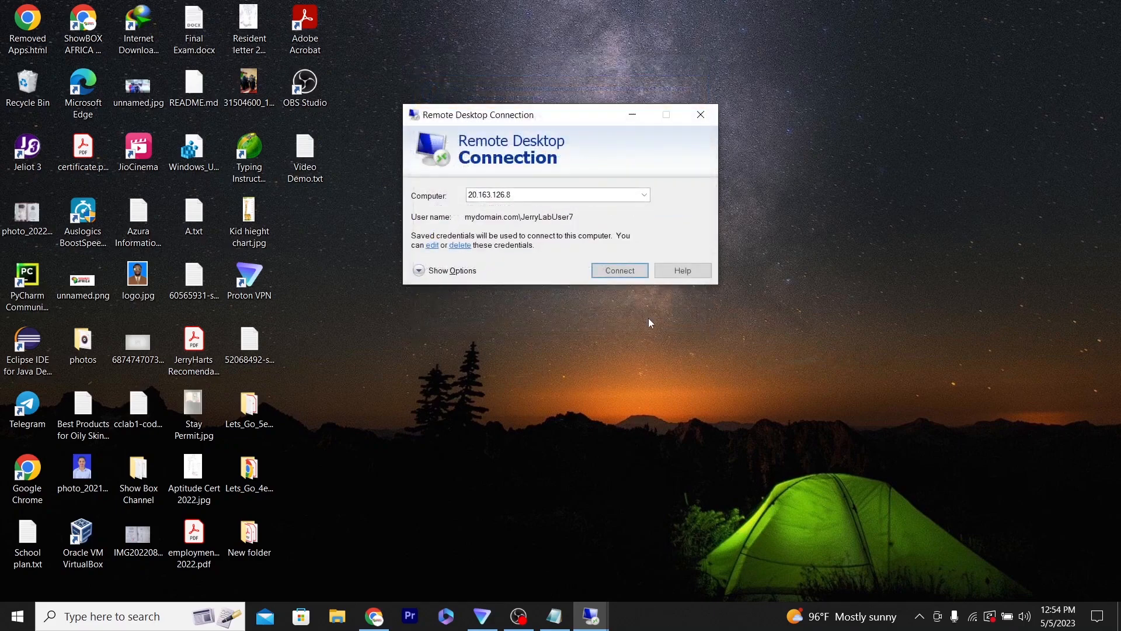
- Update the credentials for 20.163.126.8 to a different account with the first _EMPLOYEES user's name and password, and connect despite the certificate errors
left_click(432, 245)
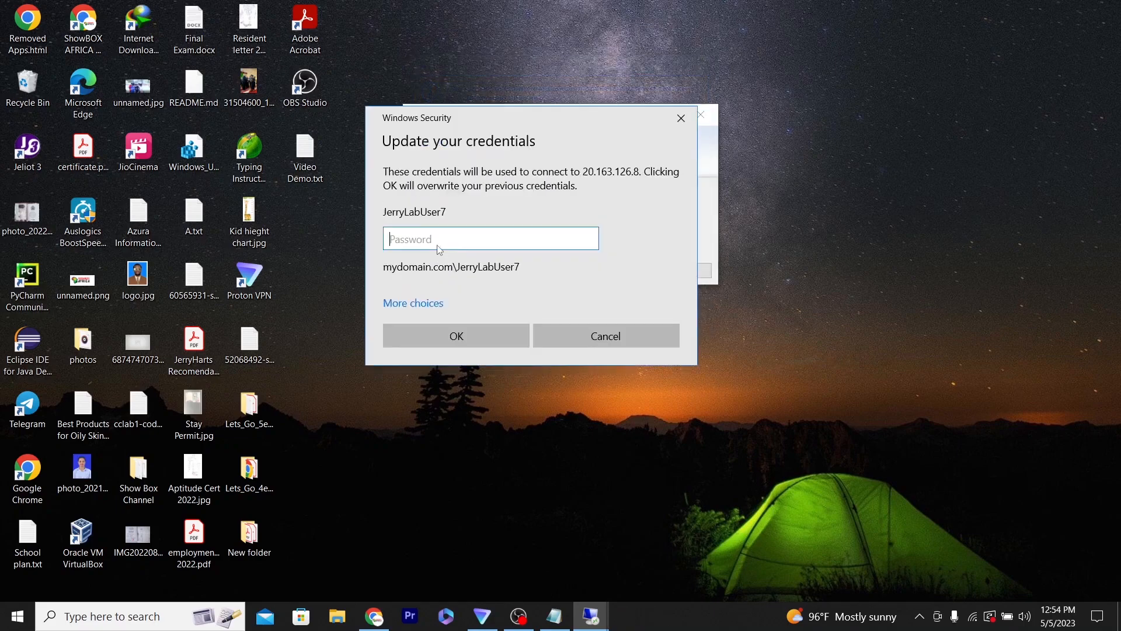
left_click(420, 306)
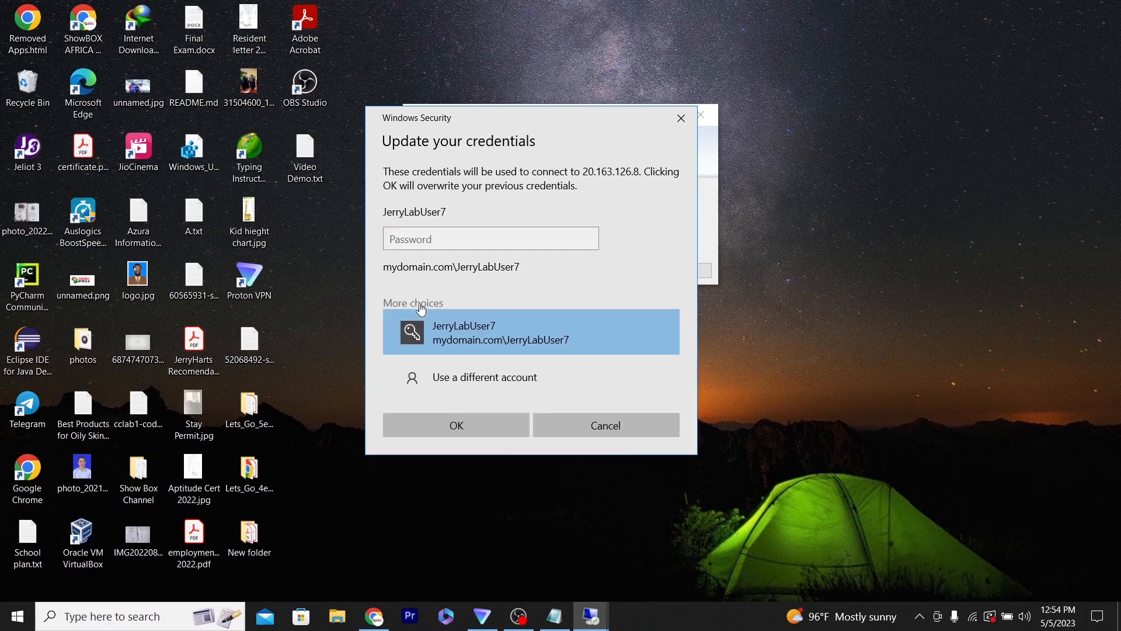
left_click(455, 379)
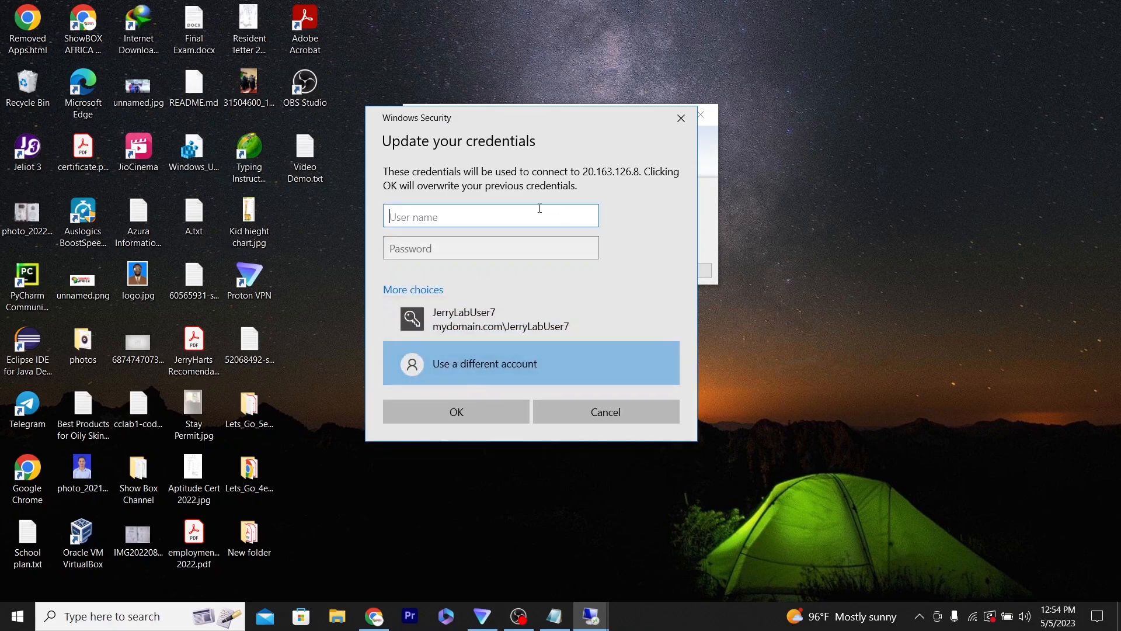
type("babeme.rir")
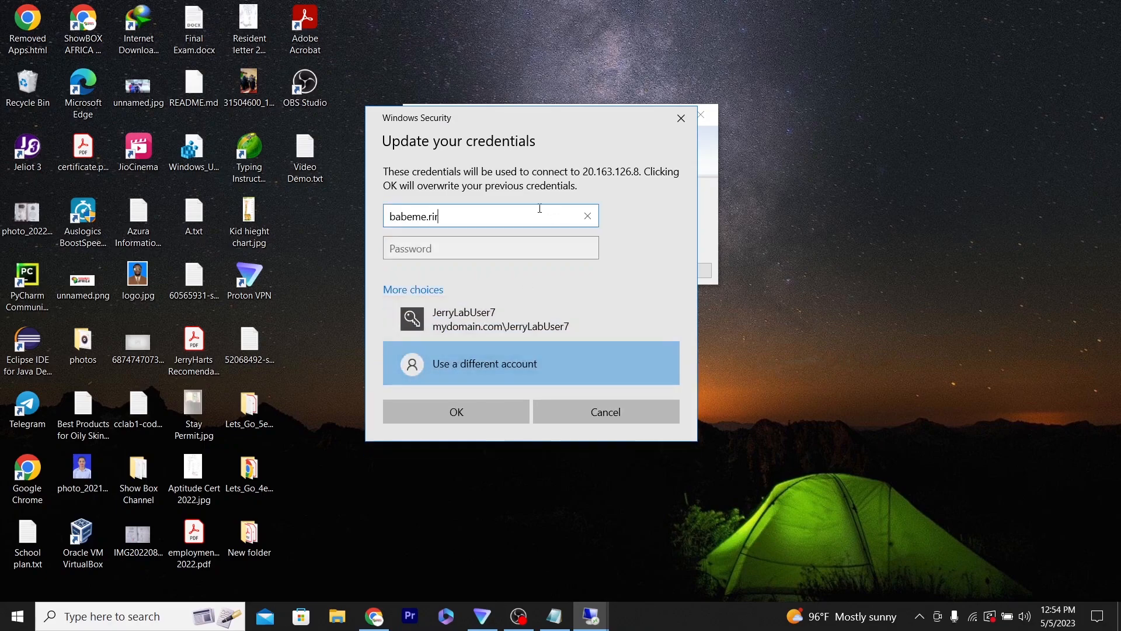
left_click(467, 253)
type("****")
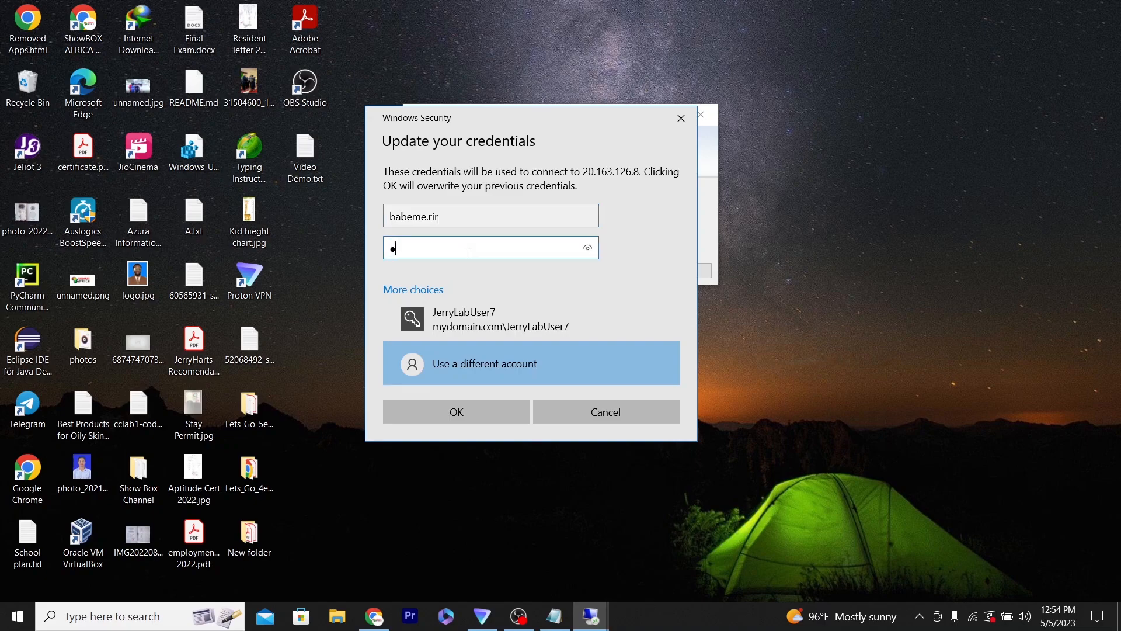
type("********")
left_click(589, 249)
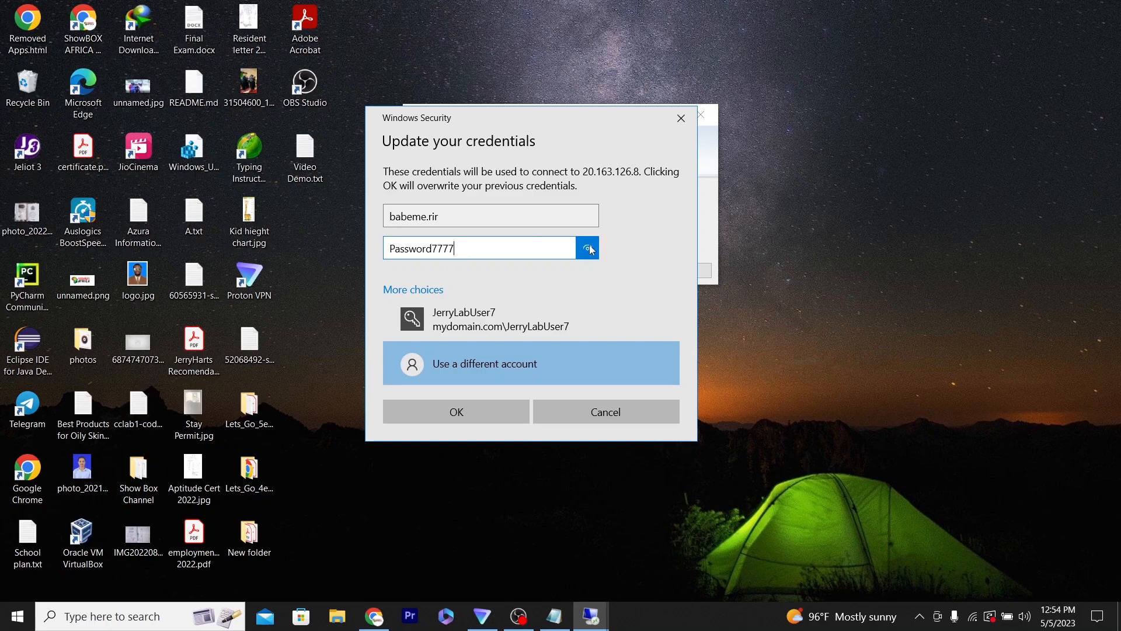
left_click(486, 413)
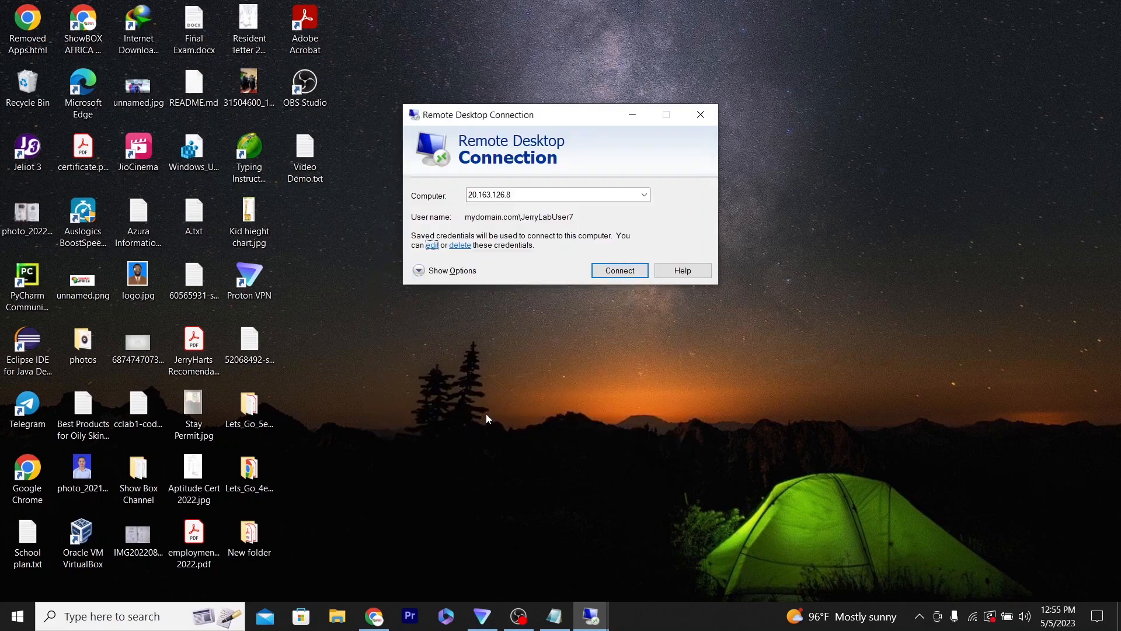
left_click(607, 271)
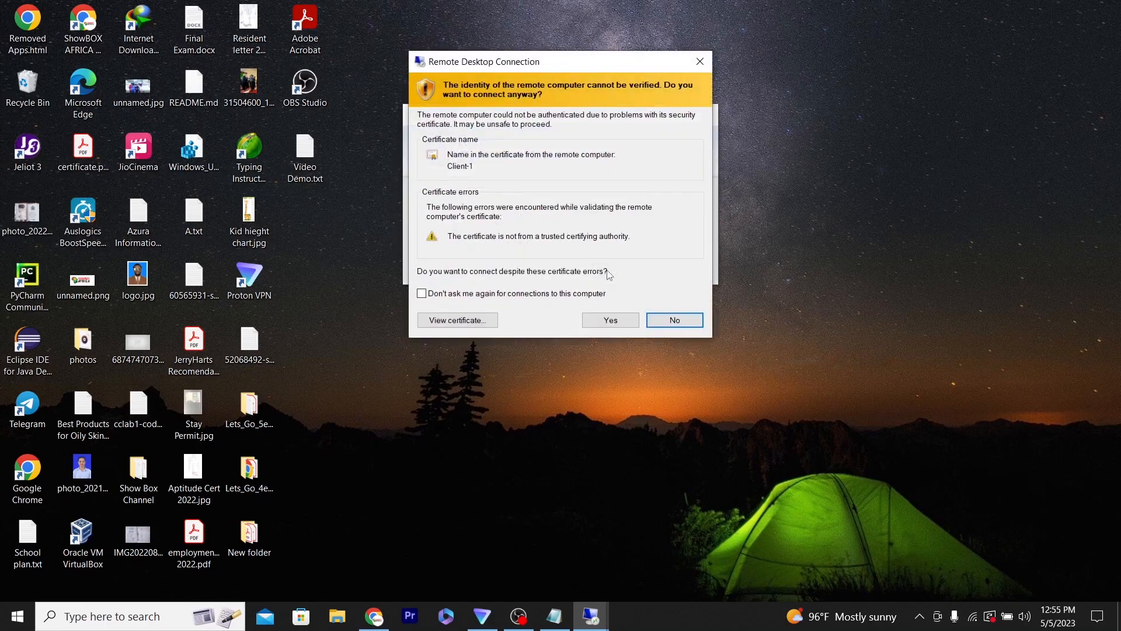
left_click(601, 320)
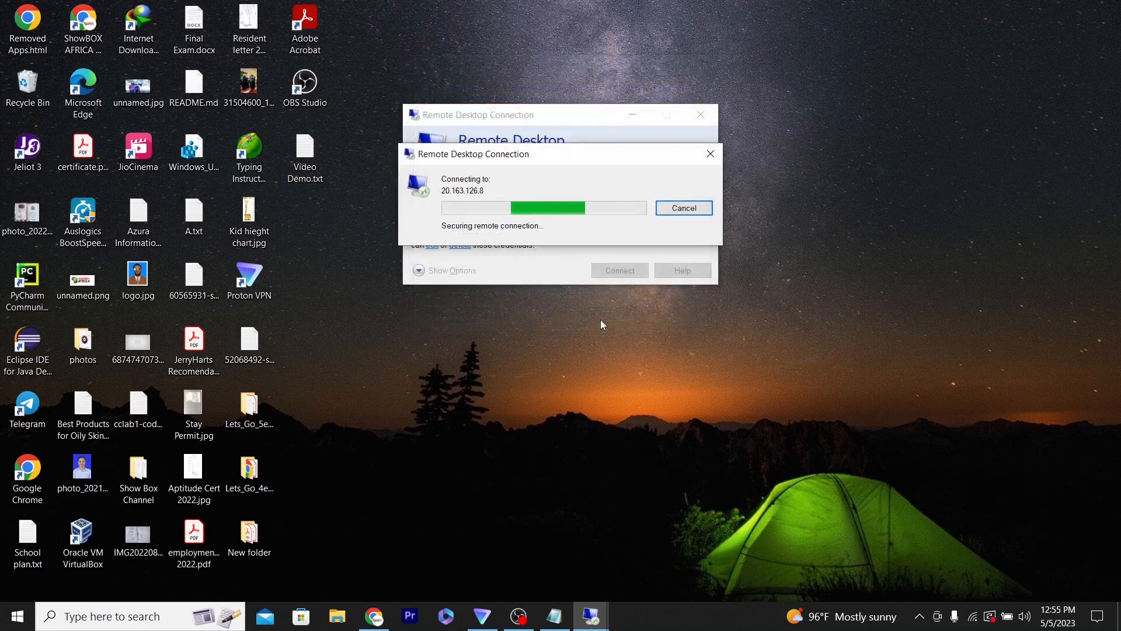